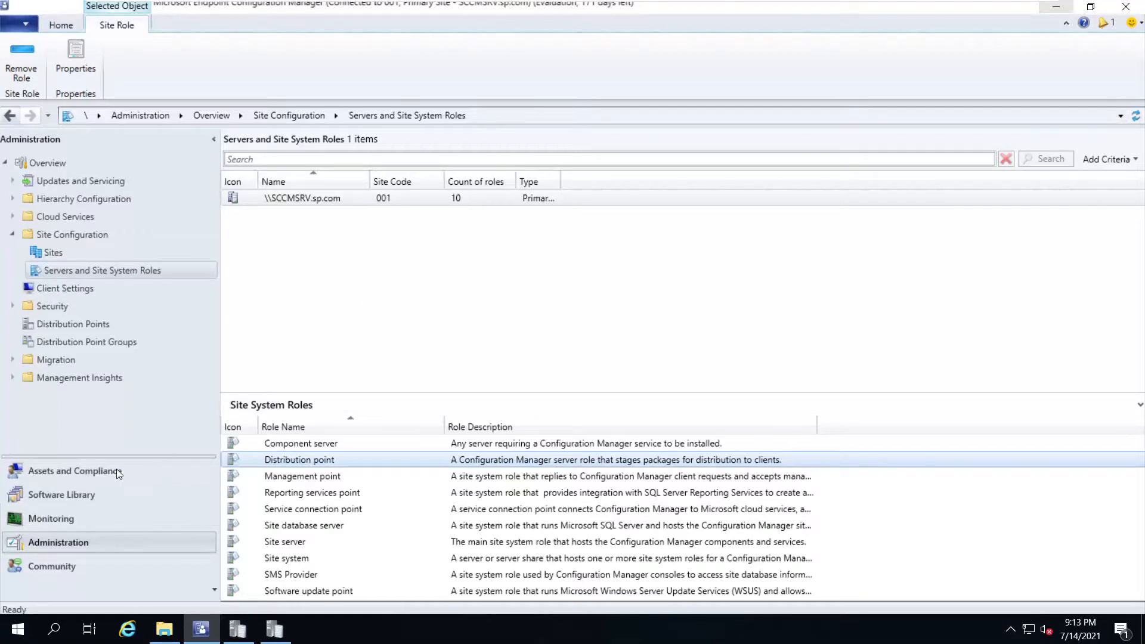
Browse the Operating System Upgrade Packages list in Software Library, then return to Administration
{"action": "left_click", "coordinate": [97, 503]}
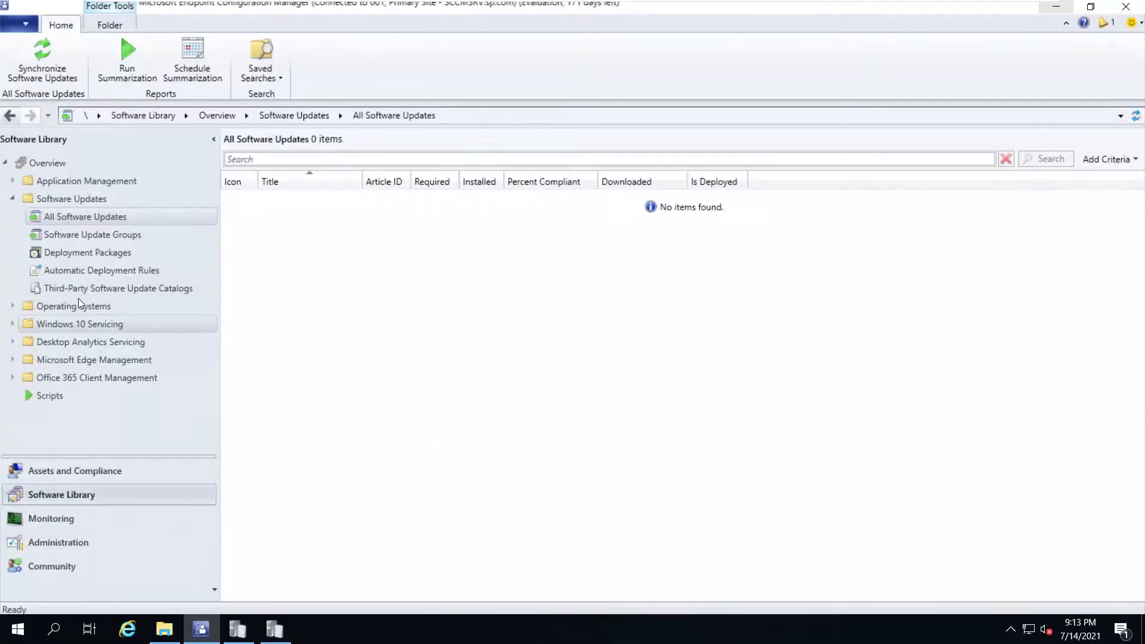
{"action": "left_click", "coordinate": [12, 306]}
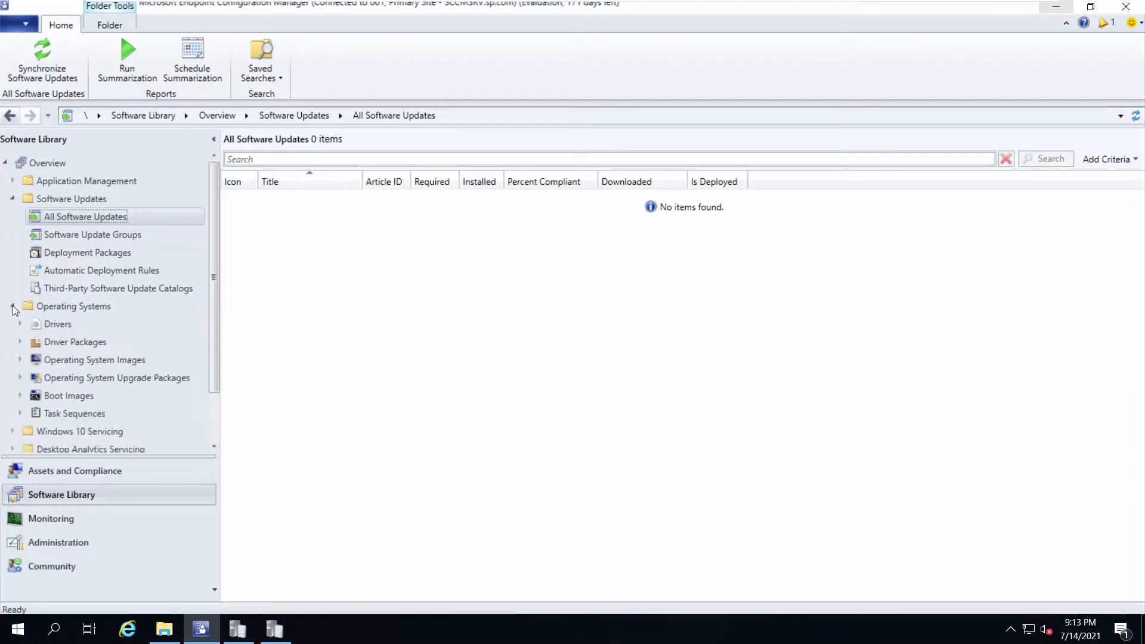
{"action": "left_click", "coordinate": [113, 378]}
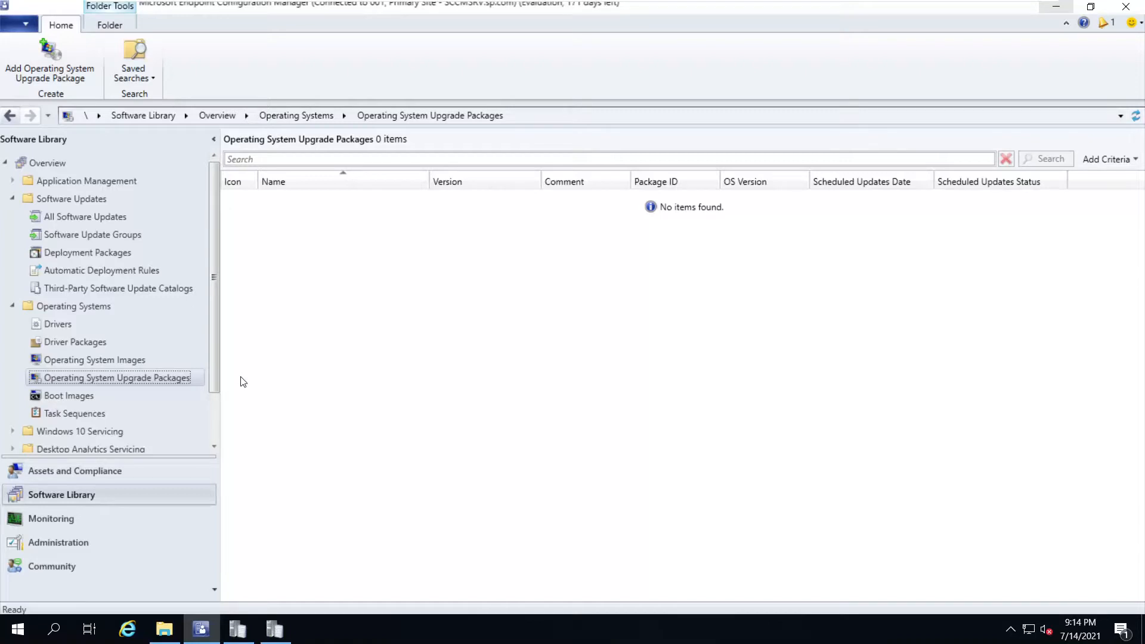
{"action": "left_click", "coordinate": [84, 543]}
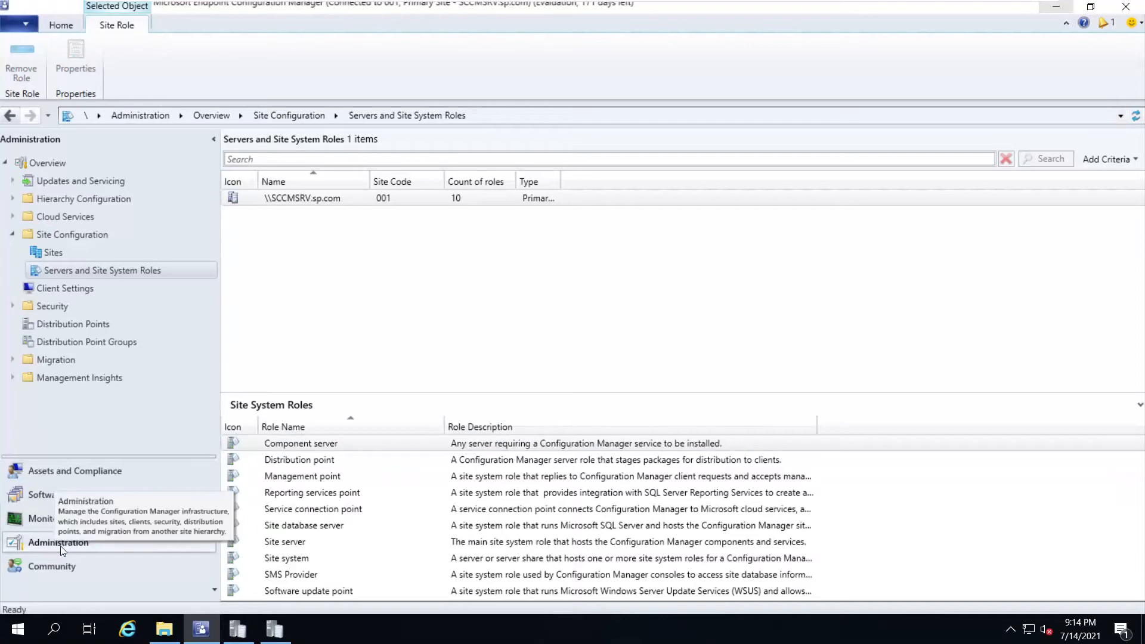
In the Distribution point's properties, check Enable PXE support for clients on the PXE tab
{"action": "left_click", "coordinate": [48, 271]}
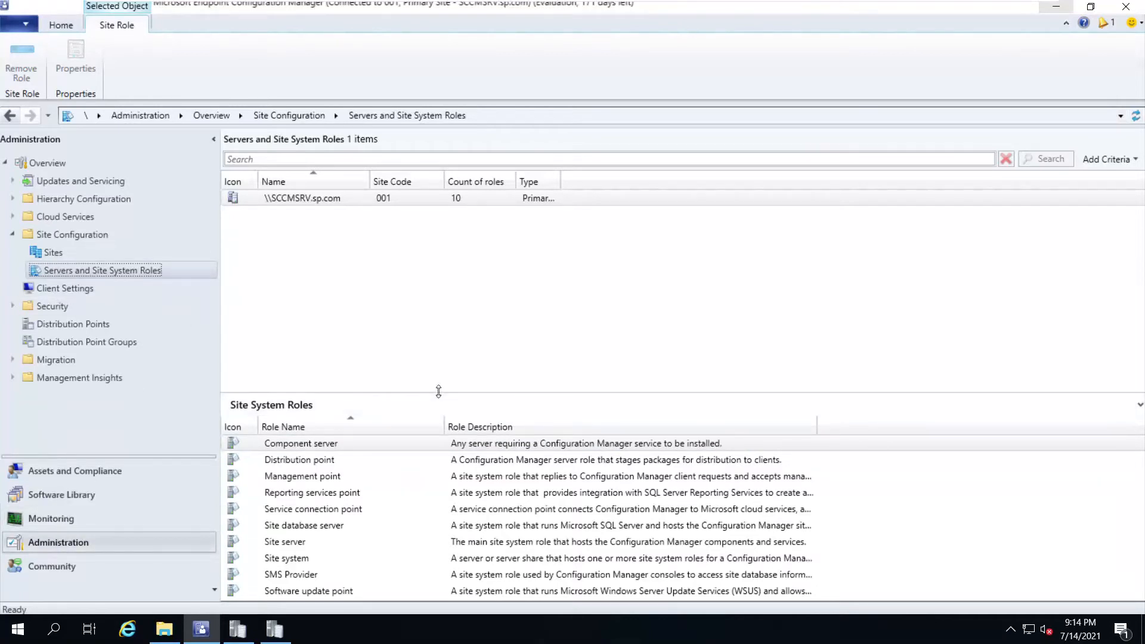
{"action": "left_click_drag", "start_coordinate": [439, 391], "coordinate": [445, 295]}
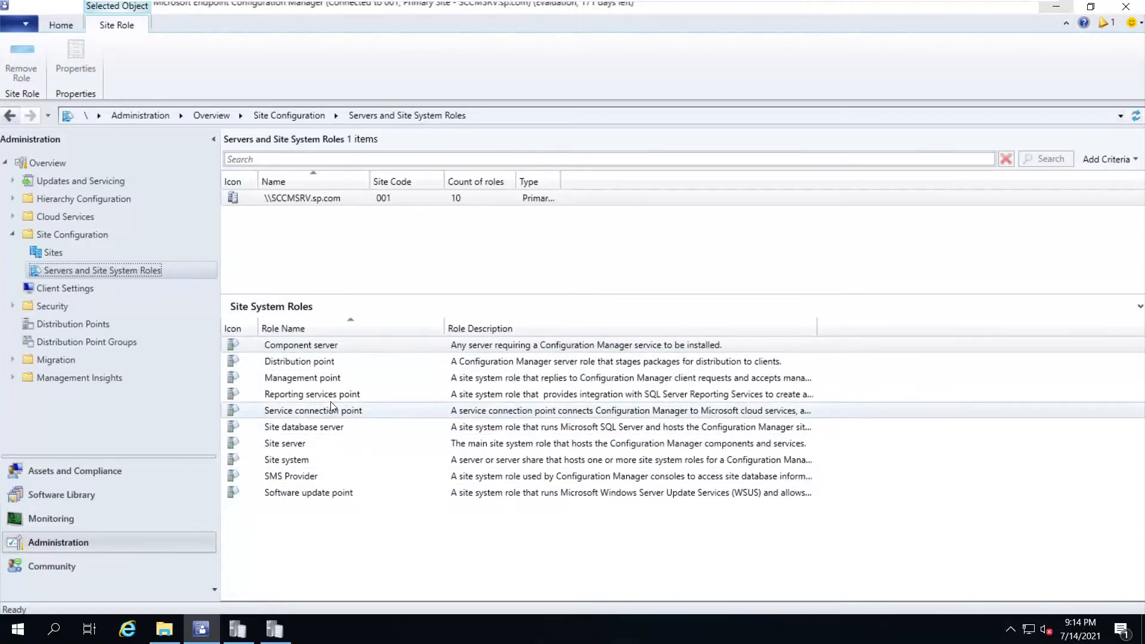
{"action": "left_click", "coordinate": [299, 363]}
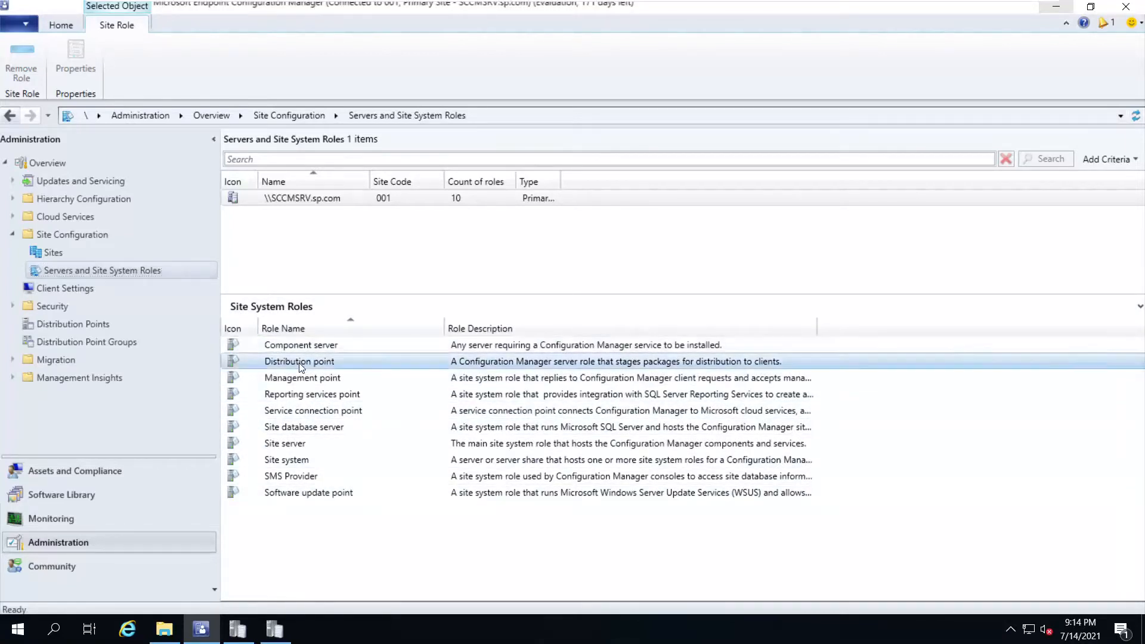
{"action": "right_click", "coordinate": [299, 362]}
{"action": "left_click", "coordinate": [370, 395]}
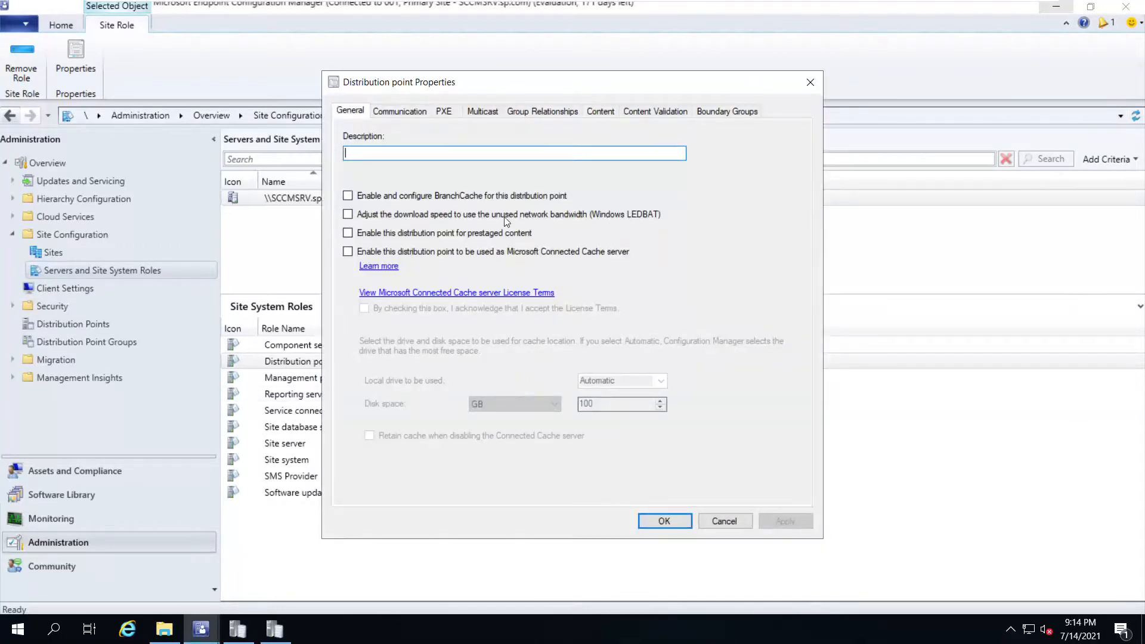
{"action": "left_click", "coordinate": [445, 113]}
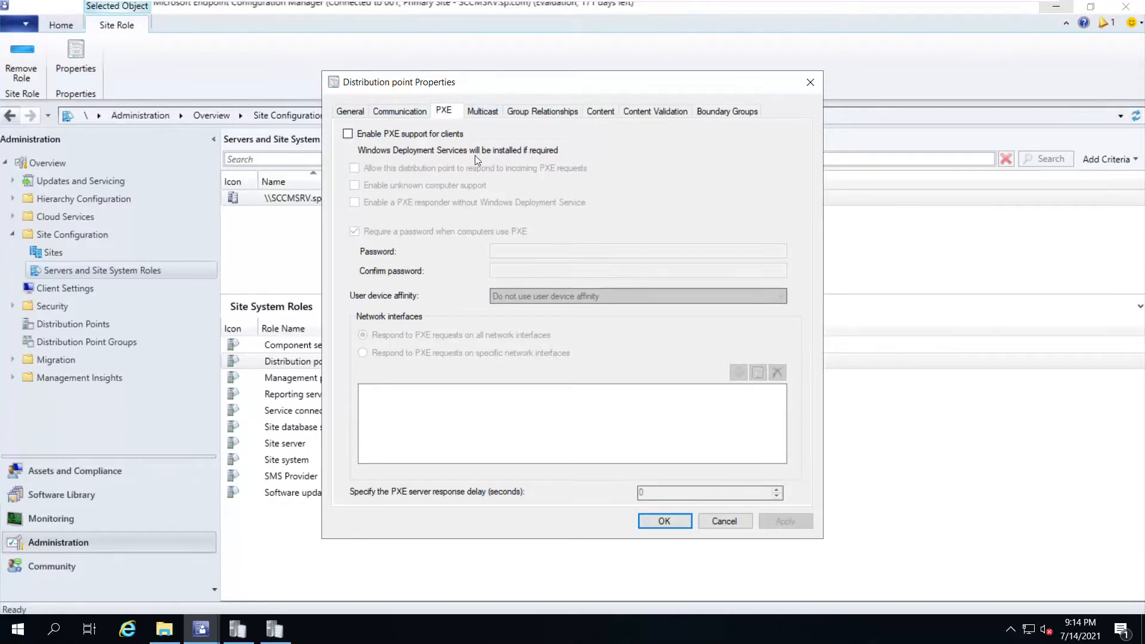
{"action": "left_click", "coordinate": [348, 134]}
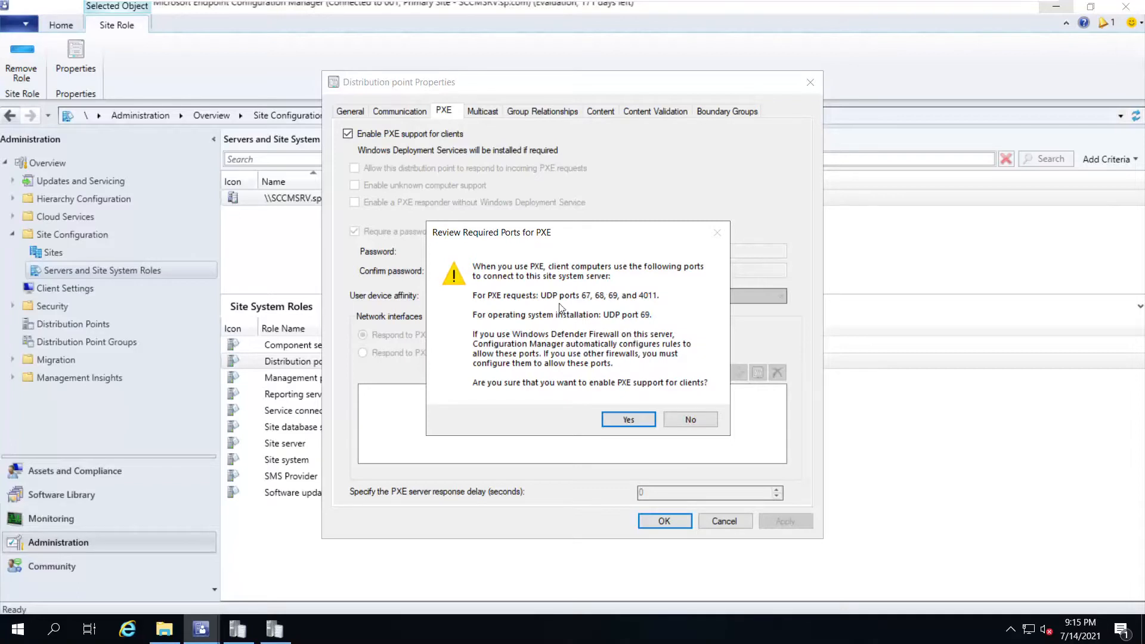
Accept the required PXE ports and leave Require a password enabled
{"action": "left_click", "coordinate": [627, 420]}
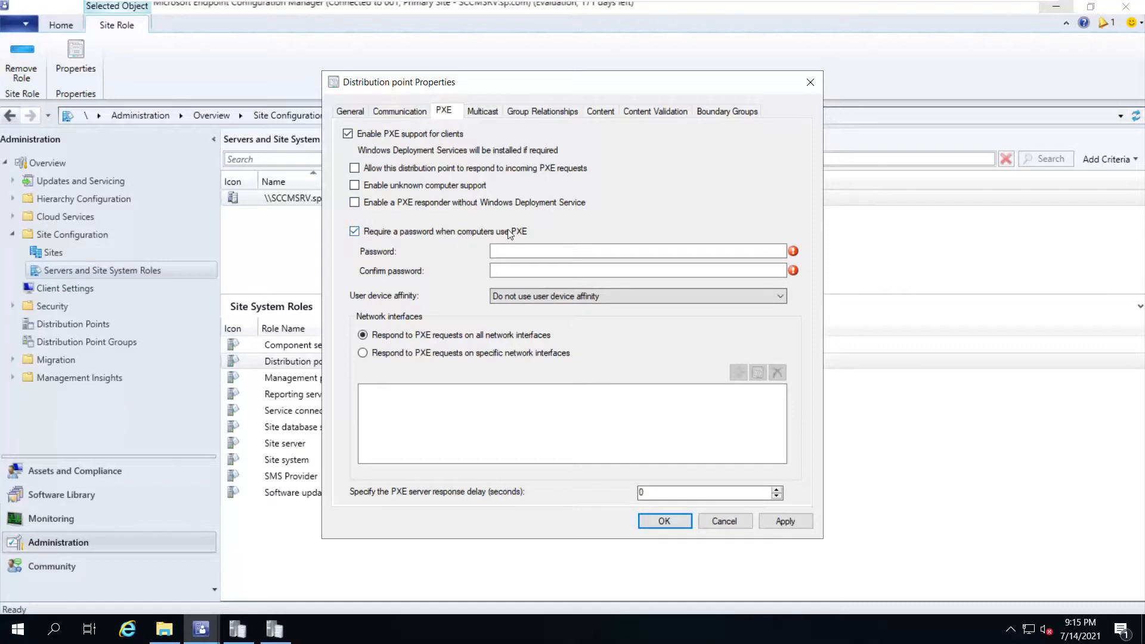
{"action": "left_click", "coordinate": [523, 251]}
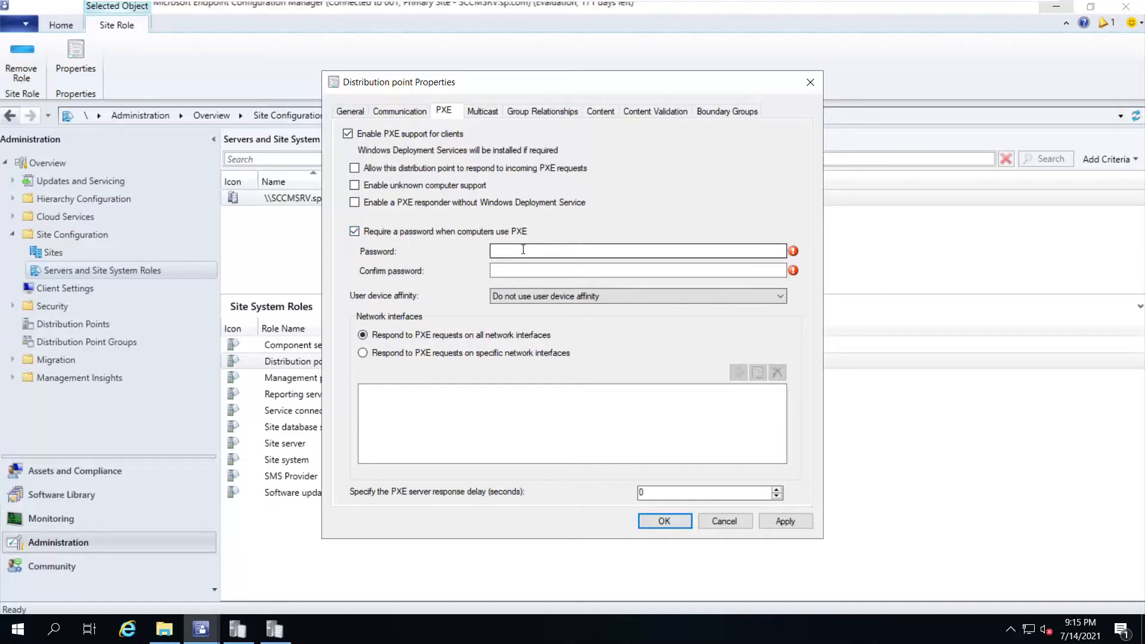
{"action": "left_click", "coordinate": [365, 234]}
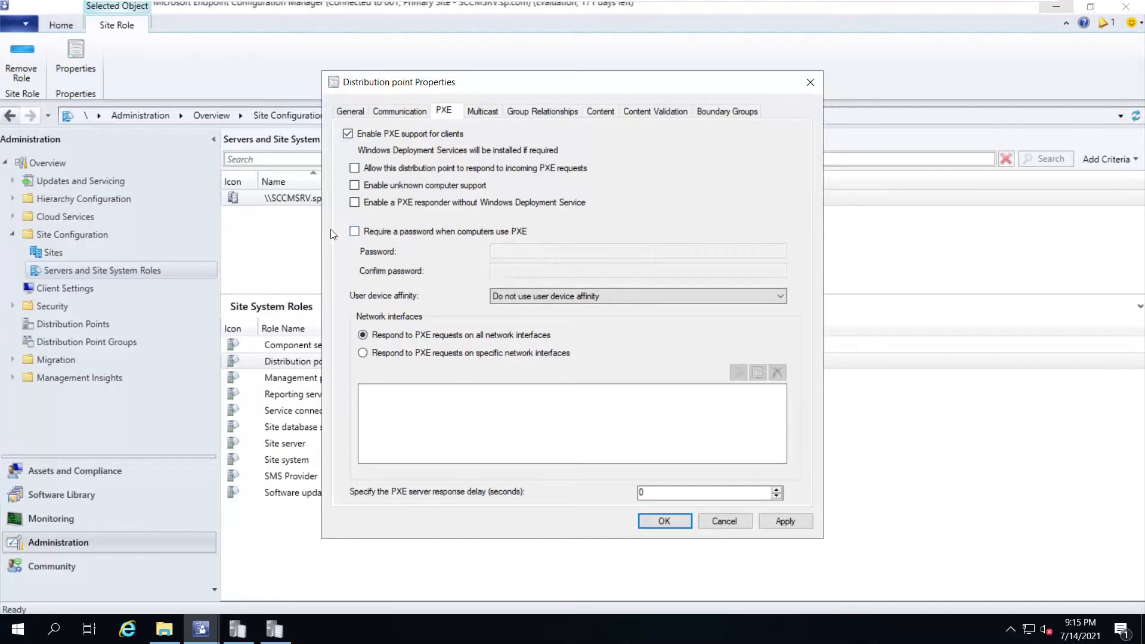
{"action": "left_click", "coordinate": [356, 232]}
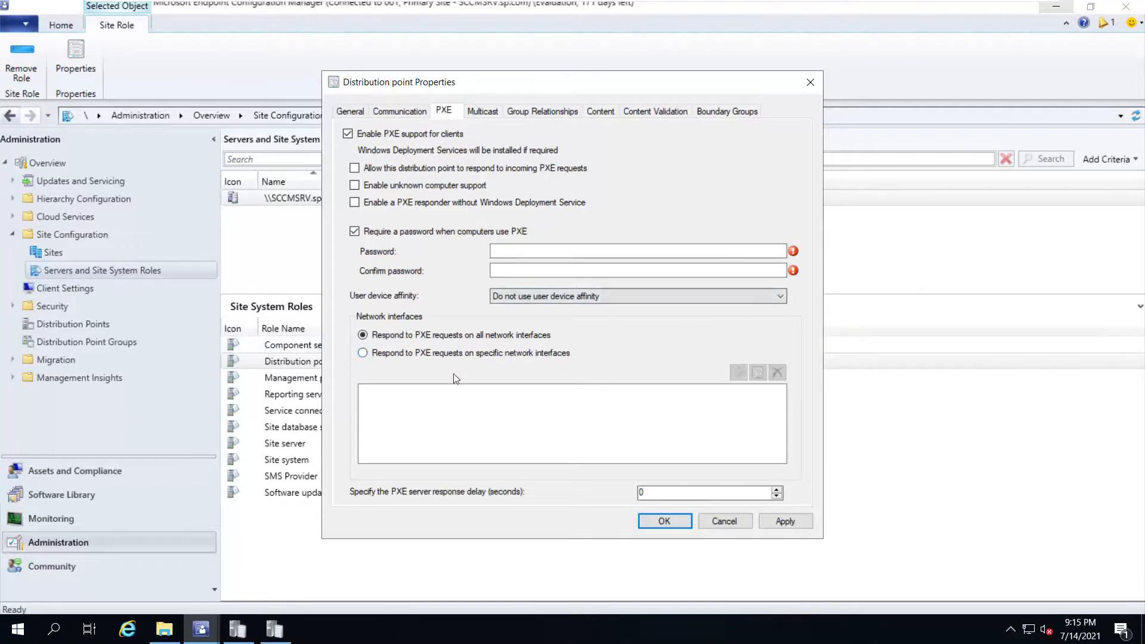
Respond to PXE only on specific network interfaces, cancelling the Add MAC address dialog
{"action": "left_click", "coordinate": [371, 353]}
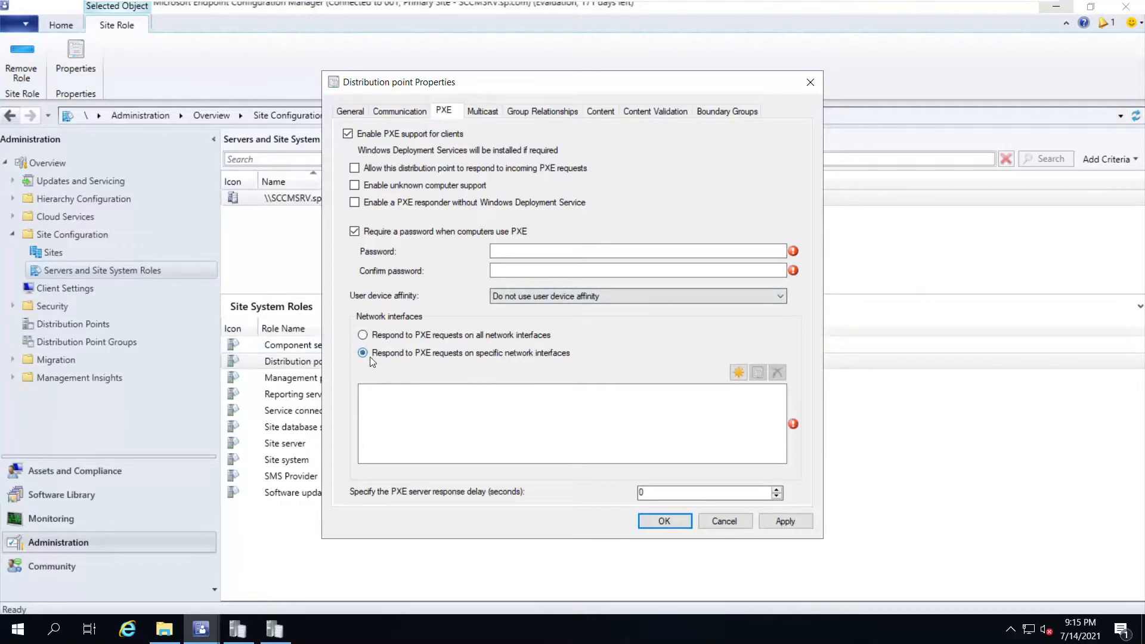
{"action": "left_click", "coordinate": [738, 373]}
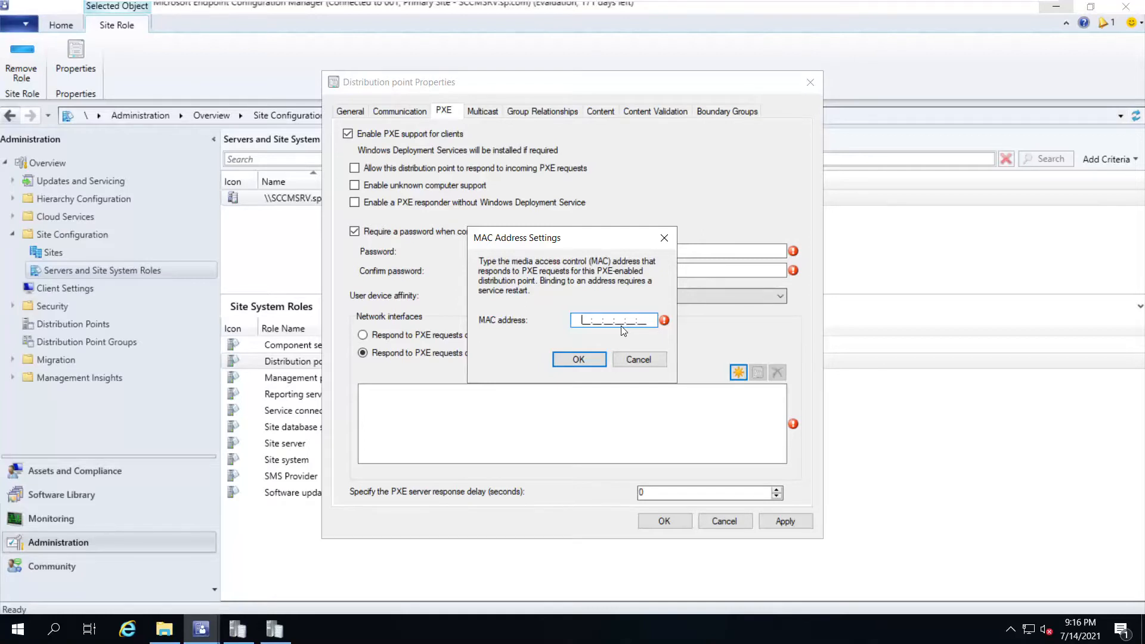
{"action": "left_click", "coordinate": [628, 363]}
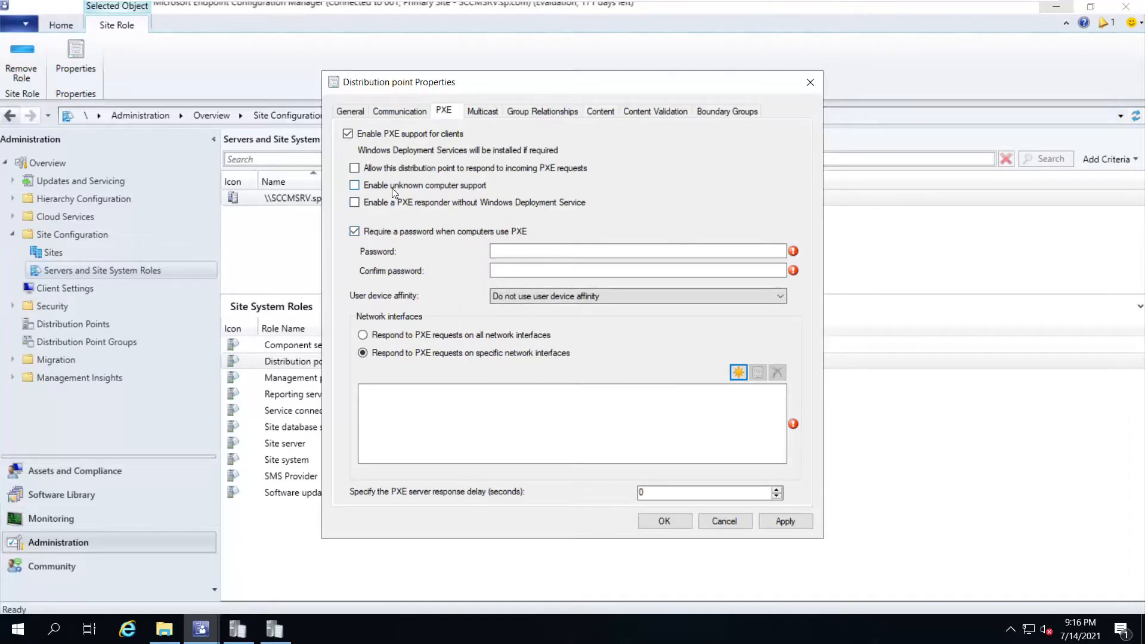
Enable unknown computer support, the PXE responder and incoming PXE requests, then disable PXE support
{"action": "left_click", "coordinate": [439, 190]}
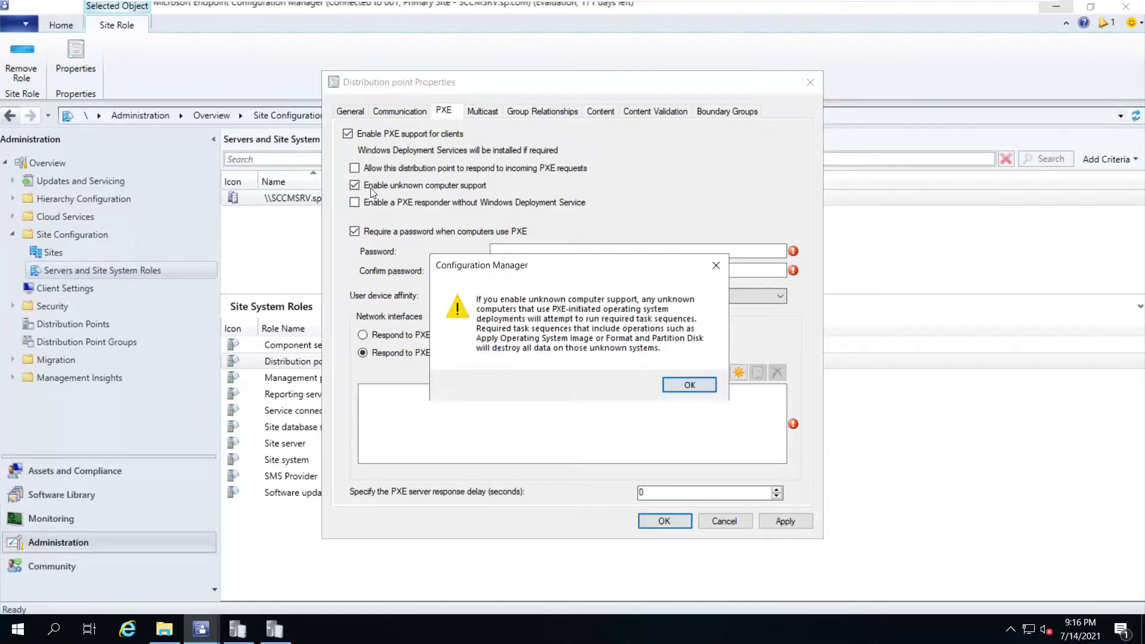
{"action": "left_click", "coordinate": [687, 385]}
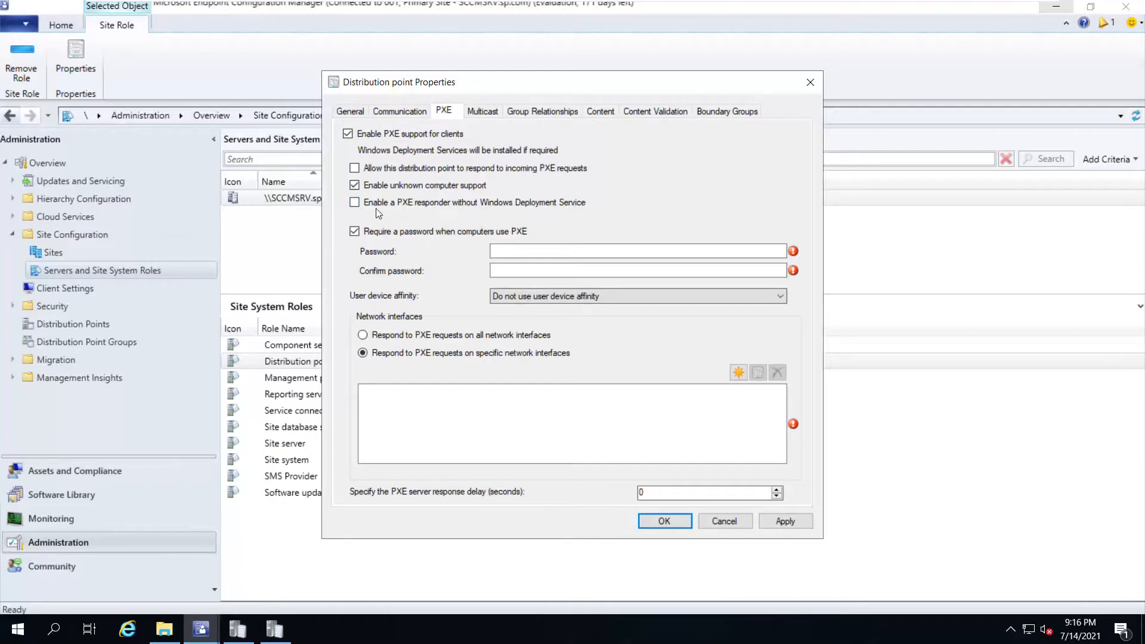
{"action": "left_click", "coordinate": [445, 204]}
{"action": "left_click", "coordinate": [521, 170]}
{"action": "left_click", "coordinate": [348, 134]}
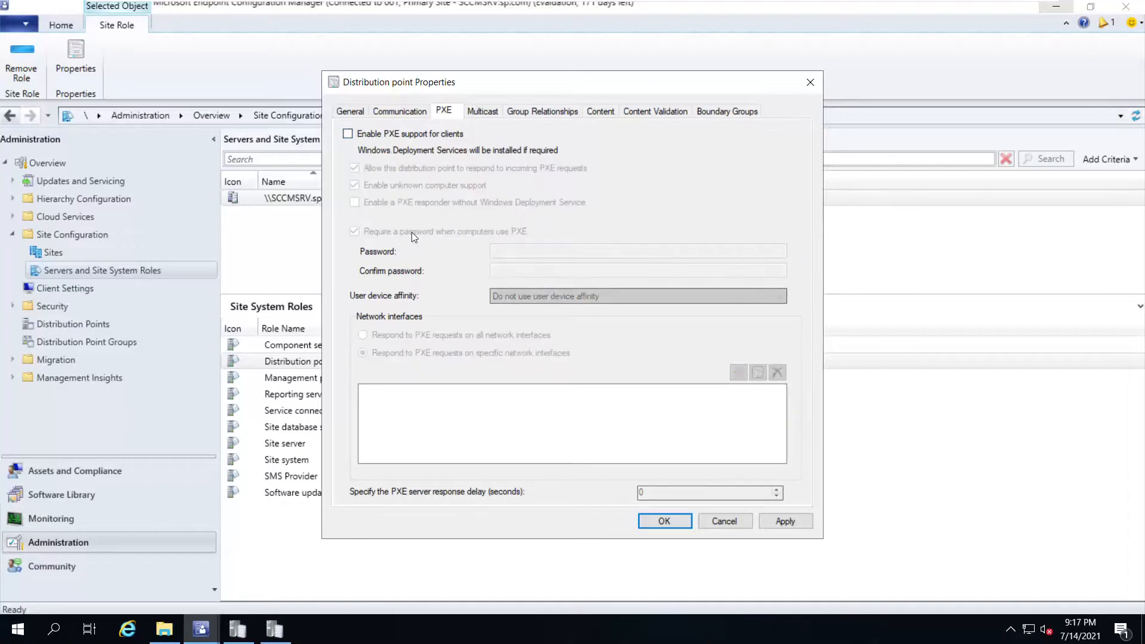
Try multicast and scheduled multicast settings on the Multicast tab, leaving multicast disabled
{"action": "left_click", "coordinate": [483, 112]}
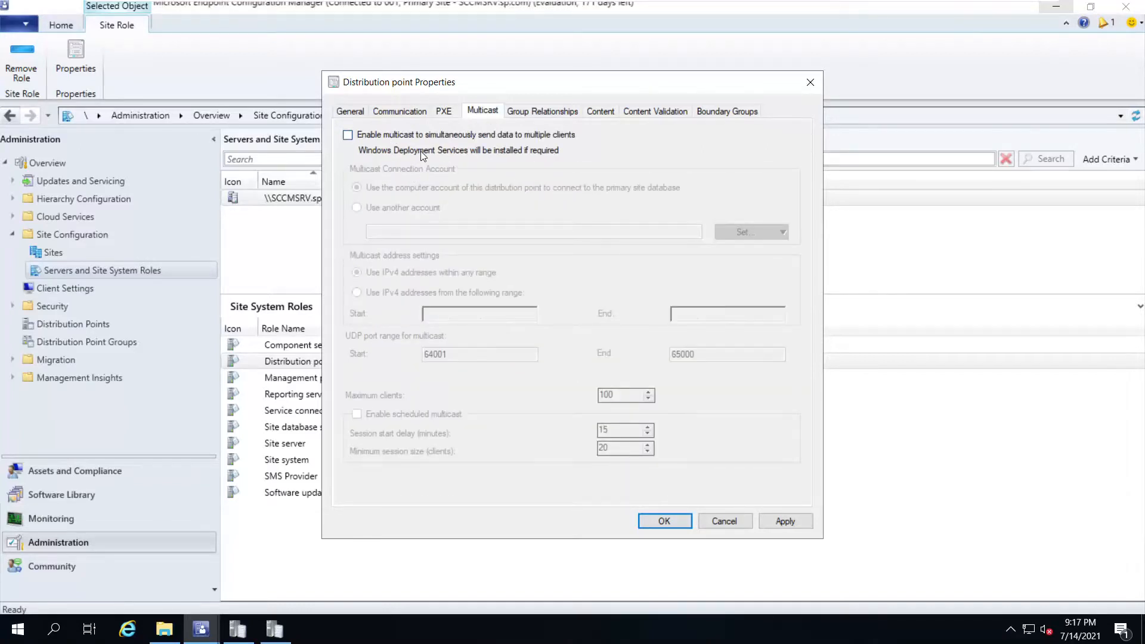
{"action": "left_click", "coordinate": [348, 135]}
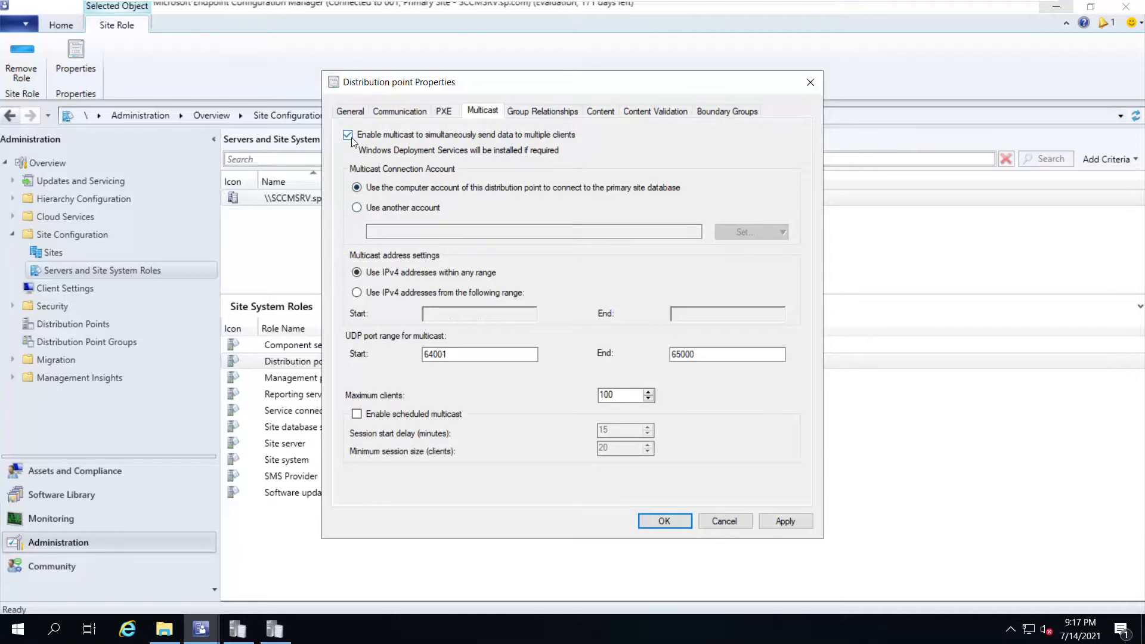
{"action": "key", "text": "space"}
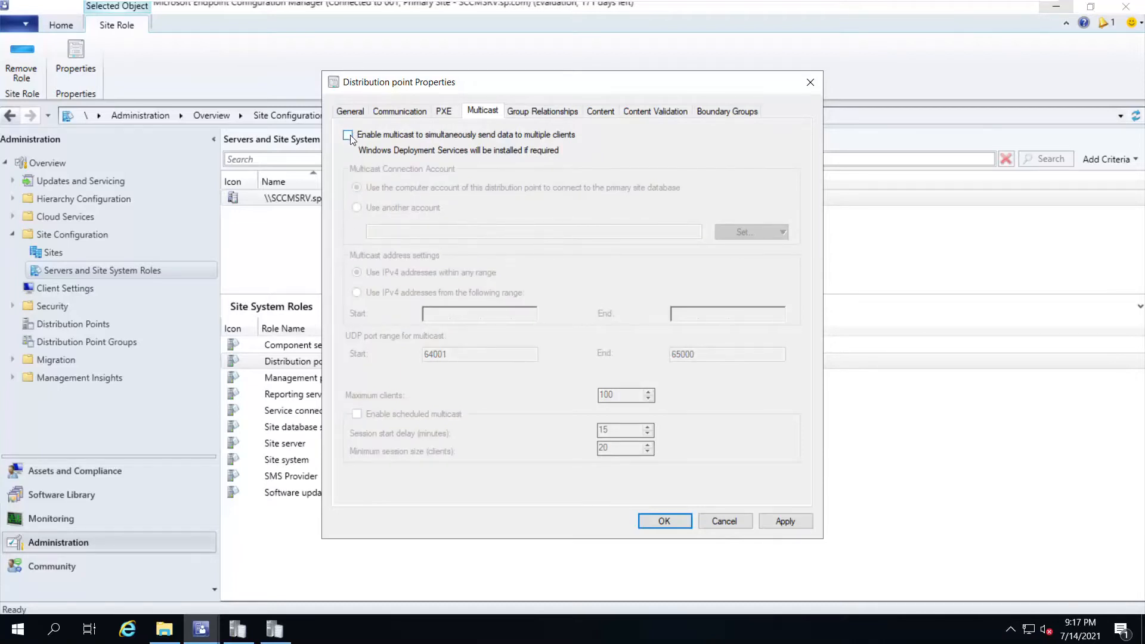
{"action": "left_click", "coordinate": [349, 135]}
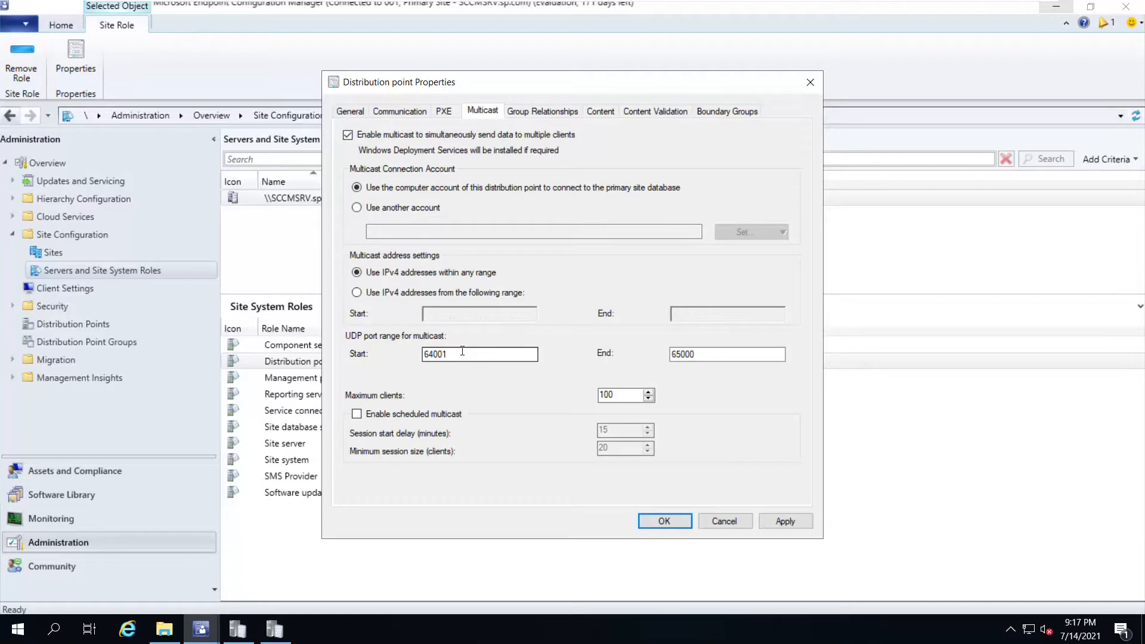
{"action": "left_click_drag", "start_coordinate": [462, 351], "coordinate": [412, 361]}
{"action": "key", "text": "Tab"}
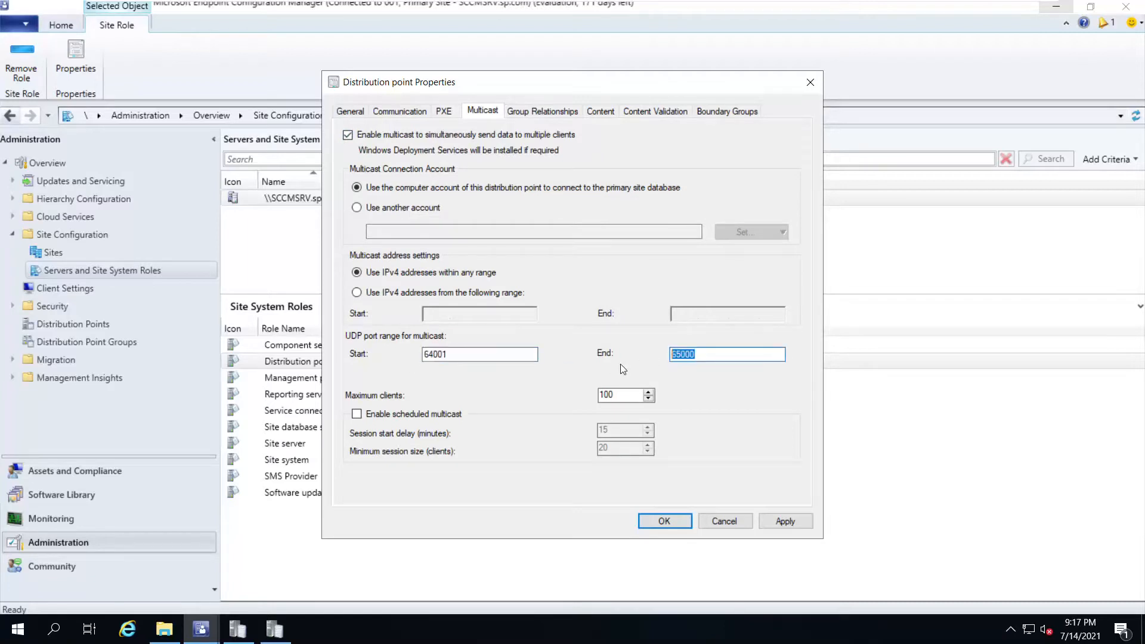
{"action": "key", "text": "Tab"}
{"action": "left_click", "coordinate": [357, 414]}
{"action": "left_click_drag", "start_coordinate": [619, 429], "coordinate": [567, 437]}
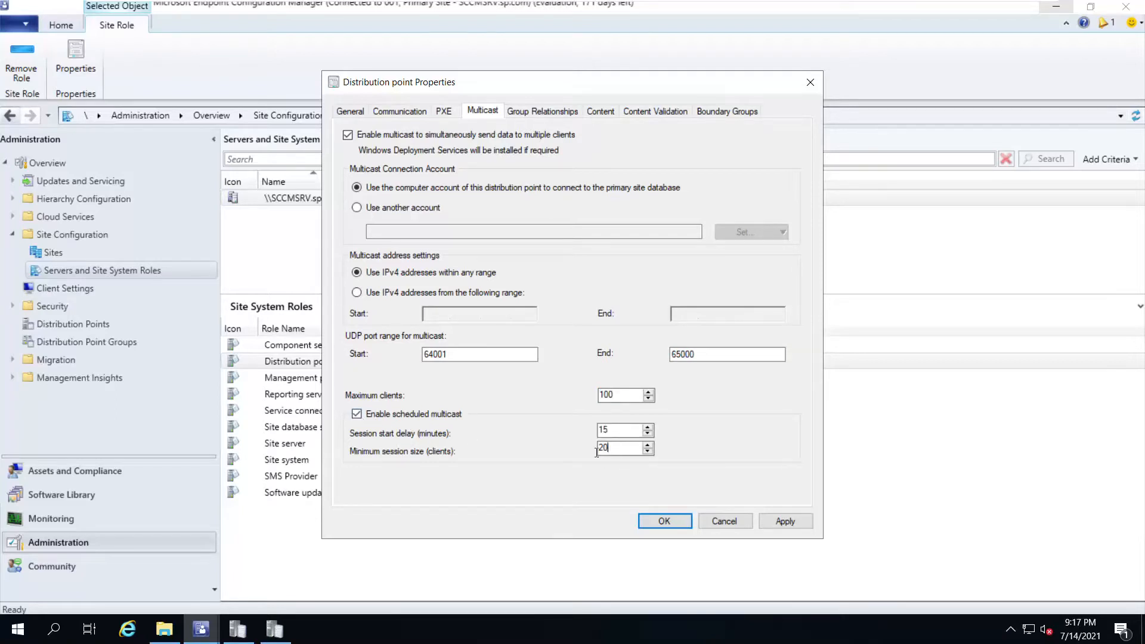
{"action": "left_click", "coordinate": [361, 416]}
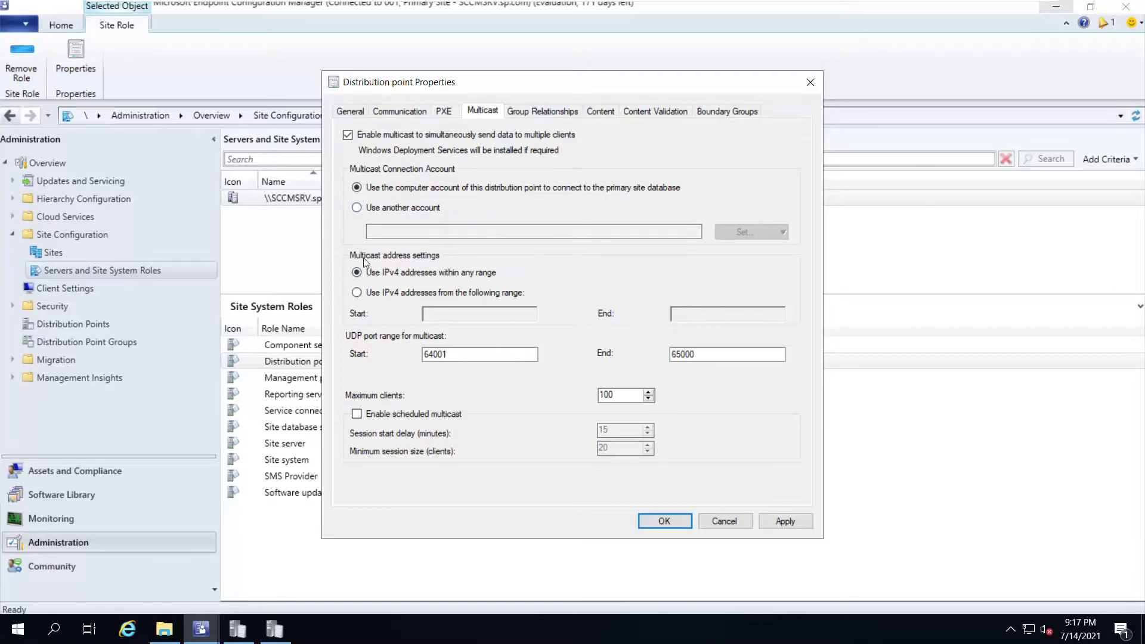
{"action": "left_click", "coordinate": [349, 136]}
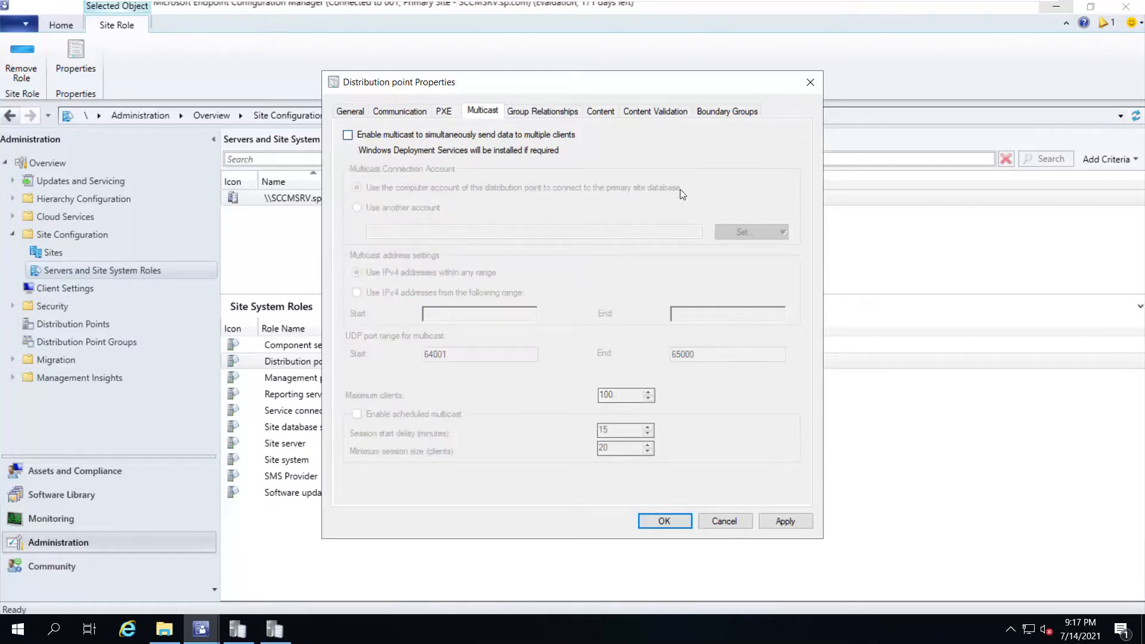
Cancel the distribution point properties and minimize the VMware console
{"action": "left_click", "coordinate": [723, 523]}
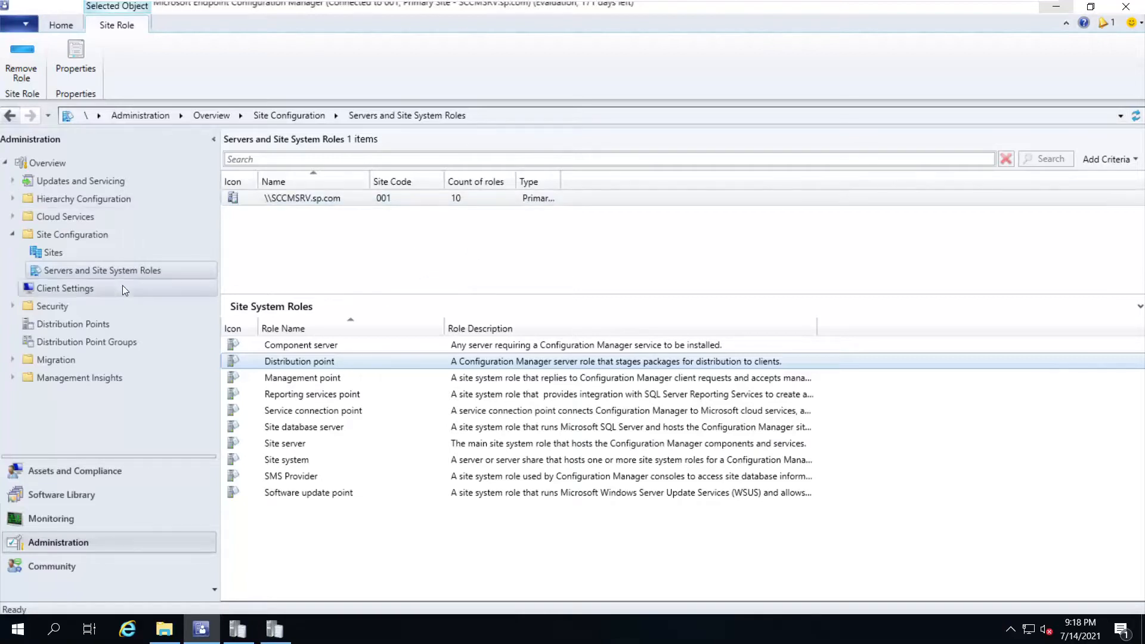
{"action": "mouse_move", "coordinate": [578, 2]}
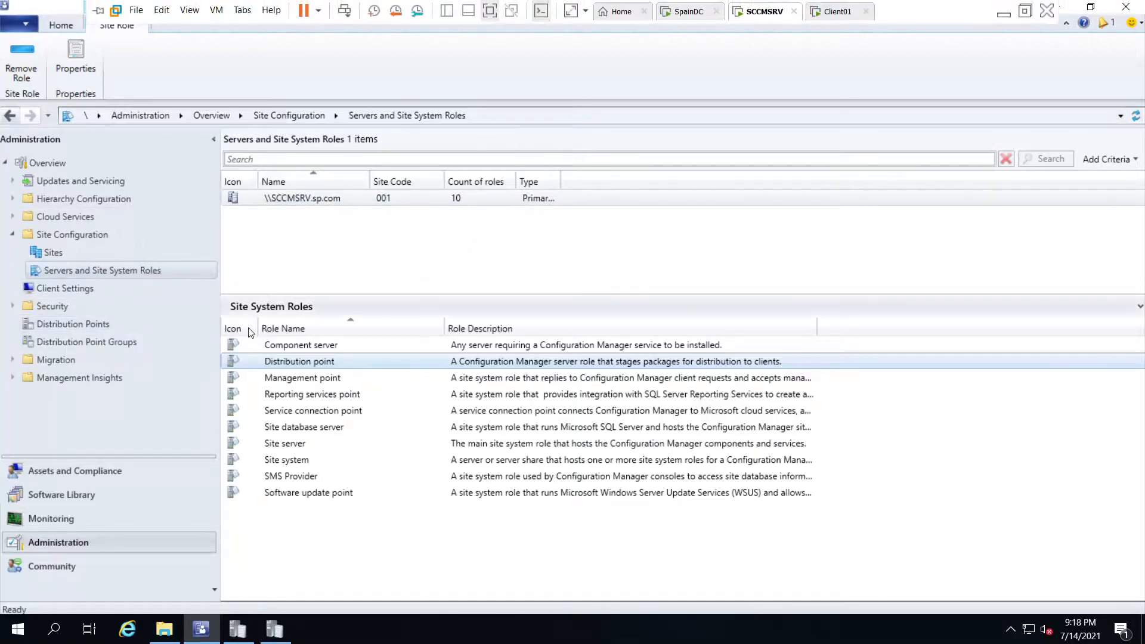
{"action": "left_click", "coordinate": [1003, 17]}
{"action": "mouse_move", "coordinate": [594, 640]}
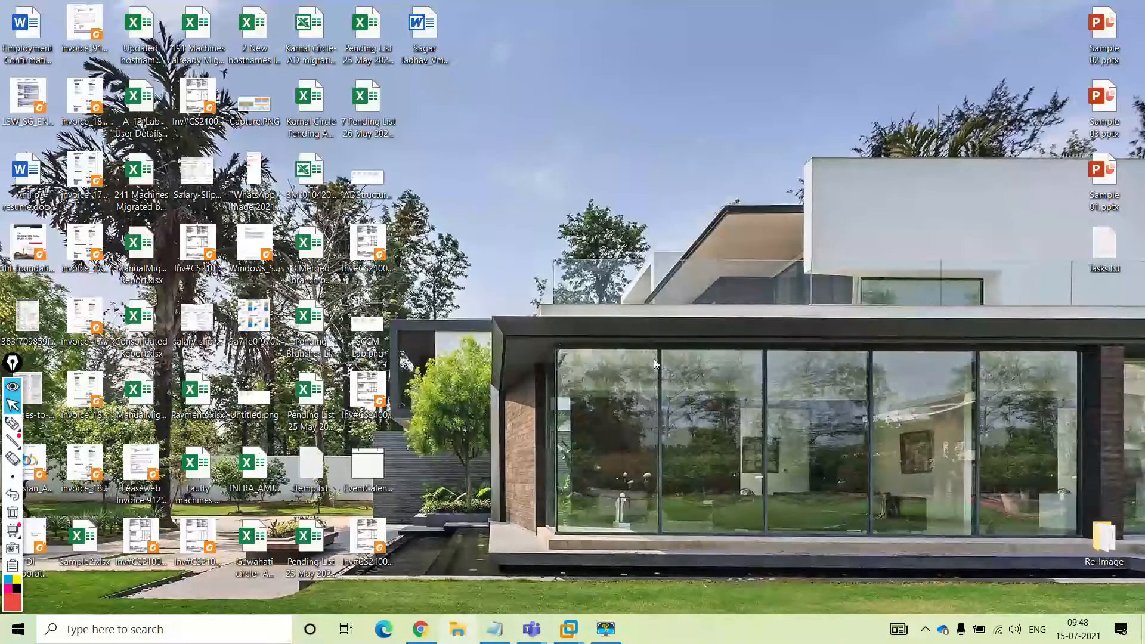
Select the Windows 10 19041 ISO in Downloads > ISO, then close File Explorer
{"action": "key", "text": "super+e"}
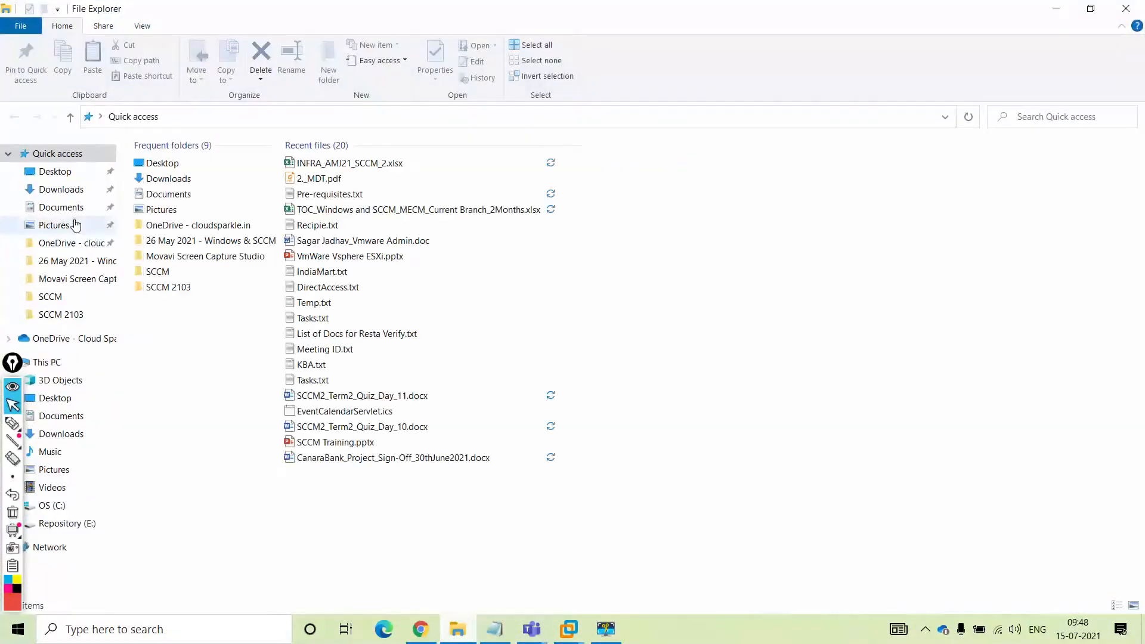
{"action": "left_click", "coordinate": [65, 192]}
{"action": "double_click", "coordinate": [160, 210]}
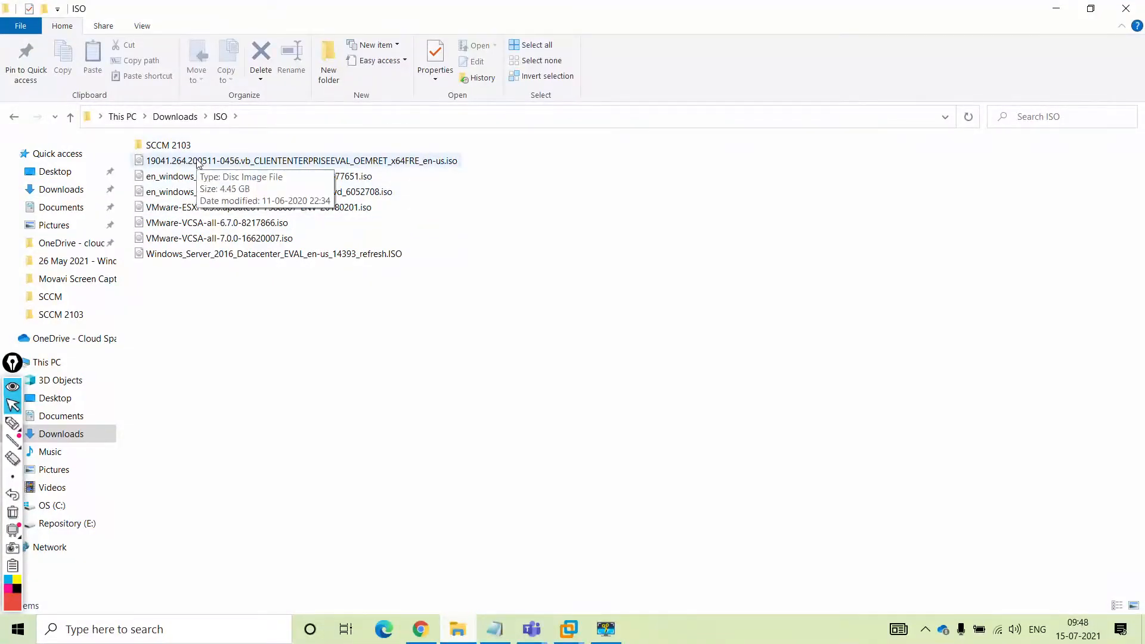
{"action": "left_click", "coordinate": [199, 163]}
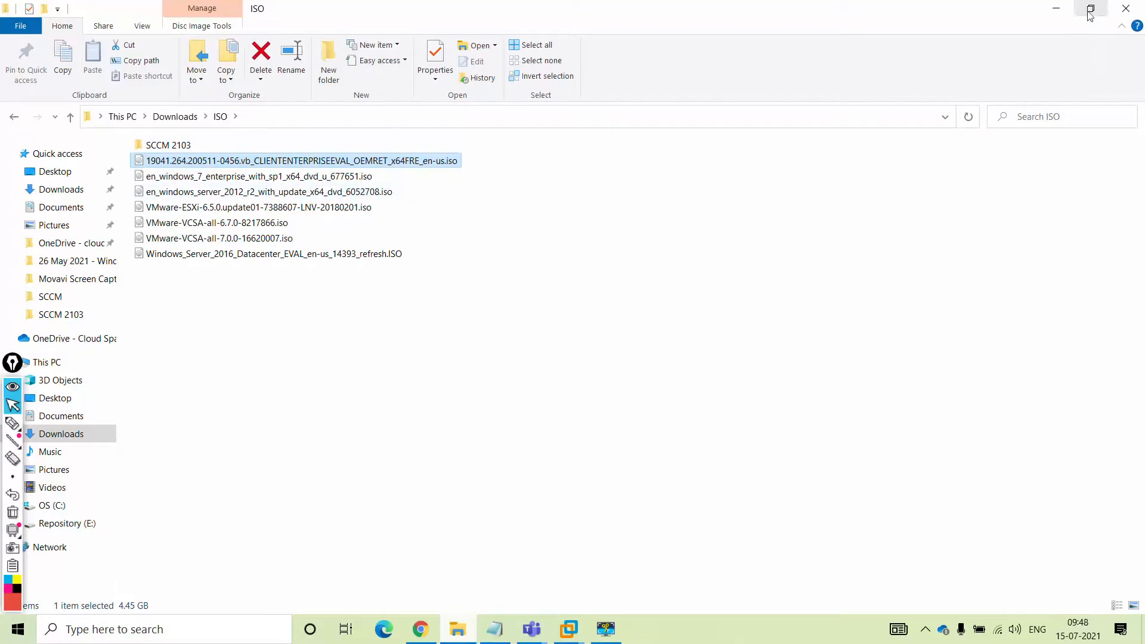
{"action": "left_click", "coordinate": [1126, 8]}
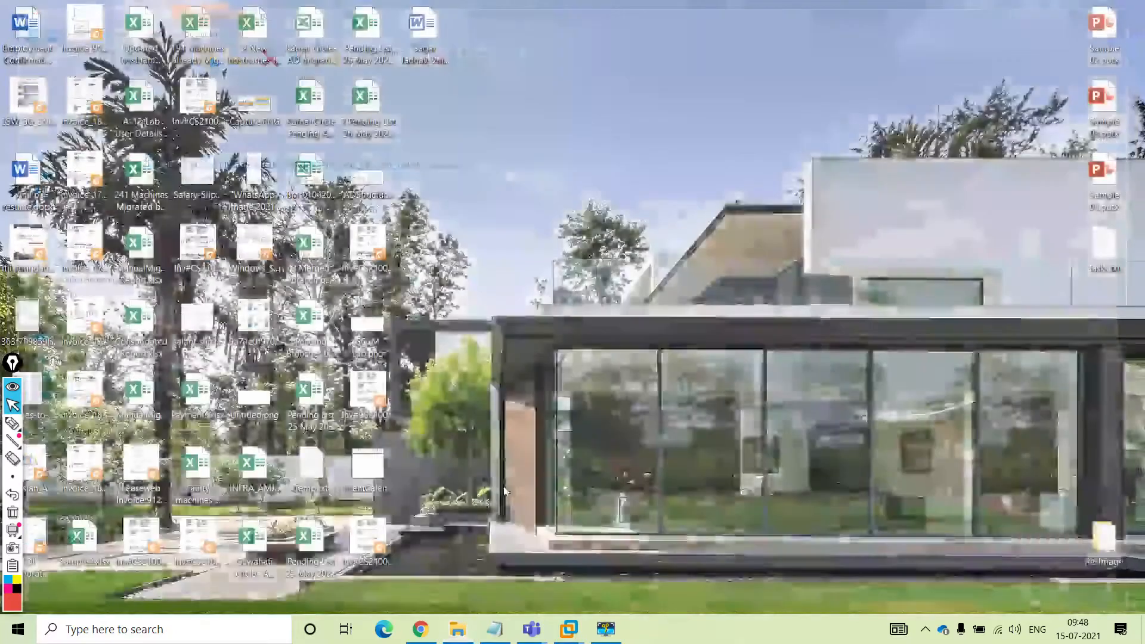
Maximize the meeting window, then switch back to the SCCMSRV virtual machine
{"action": "left_click", "coordinate": [1062, 544]}
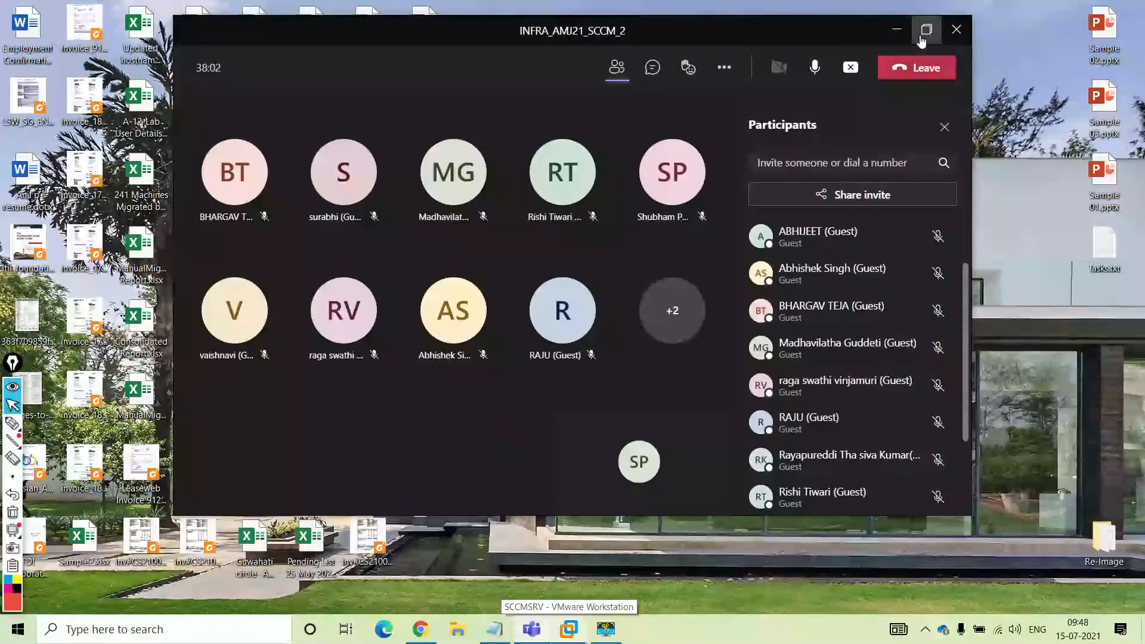
{"action": "left_click", "coordinate": [925, 32]}
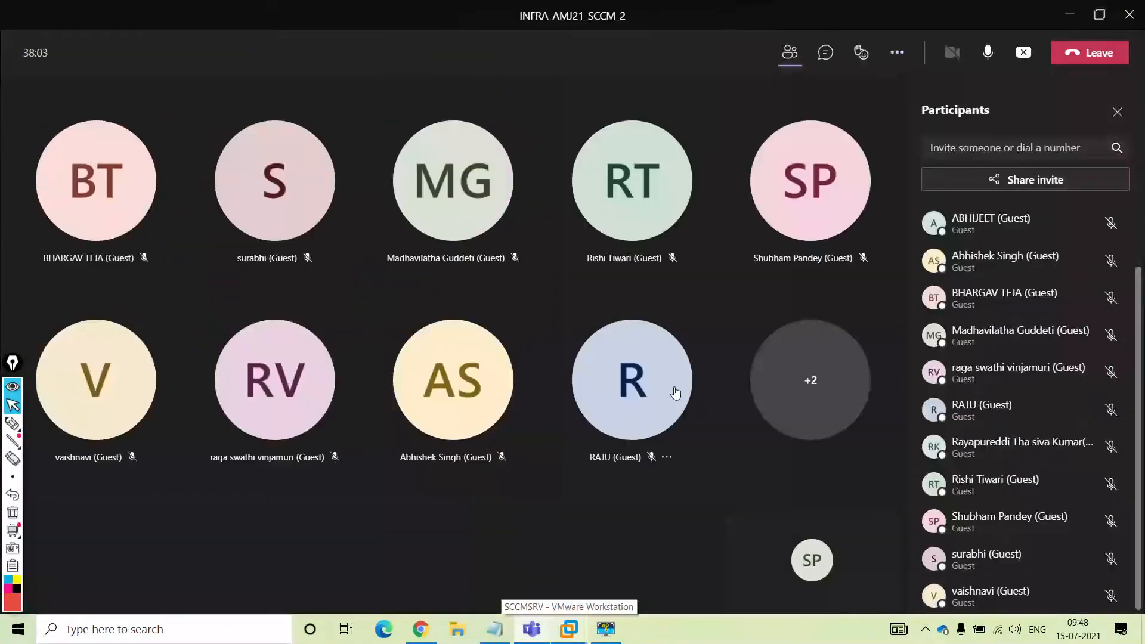
{"action": "left_click", "coordinate": [569, 633]}
{"action": "left_click", "coordinate": [647, 540]}
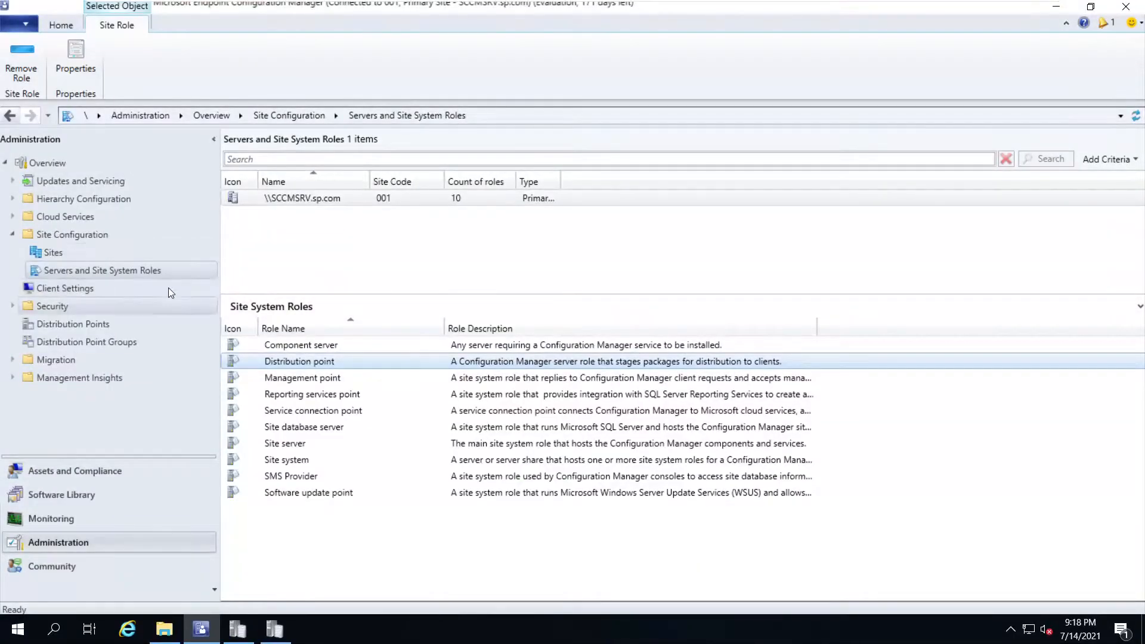
Expand Windows 10 Servicing in Software Library, view Servicing Plans, then All Windows 10 Updates
{"action": "left_click", "coordinate": [66, 500]}
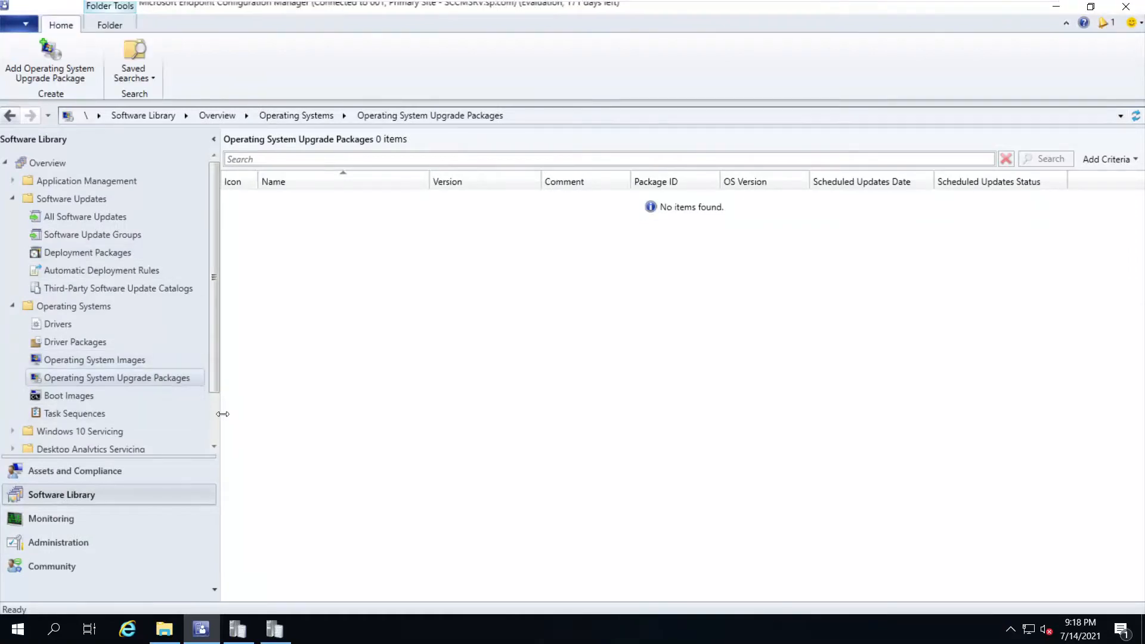
{"action": "scroll", "coordinate": [213, 416], "scroll_direction": "down", "scroll_amount": 1}
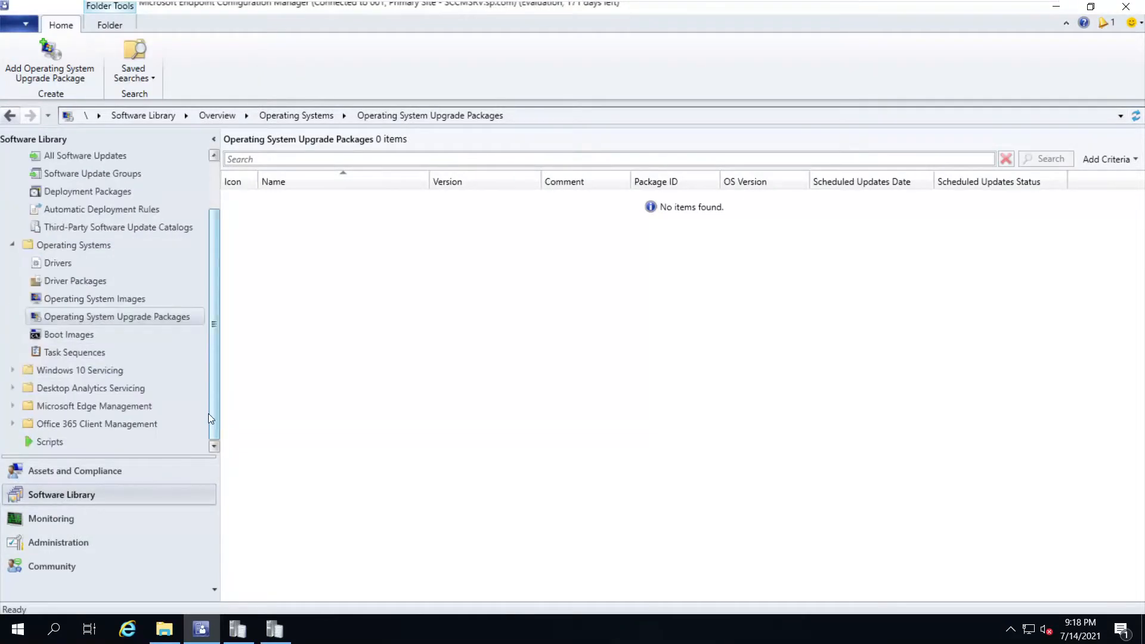
{"action": "left_click", "coordinate": [12, 369]}
{"action": "left_click", "coordinate": [66, 317]}
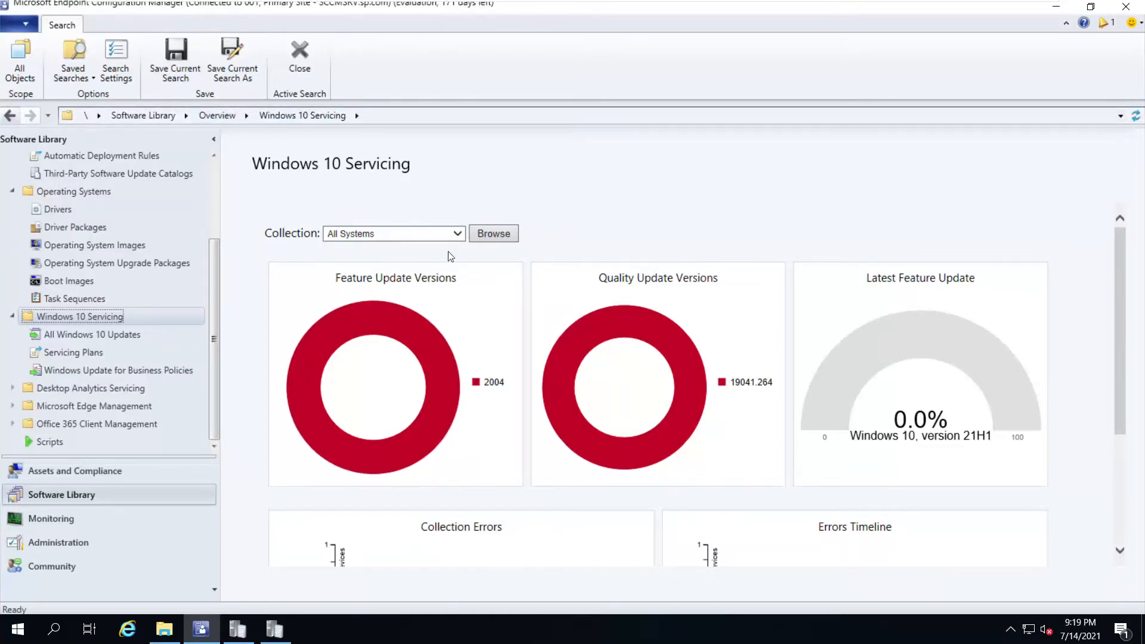
{"action": "left_click", "coordinate": [85, 352]}
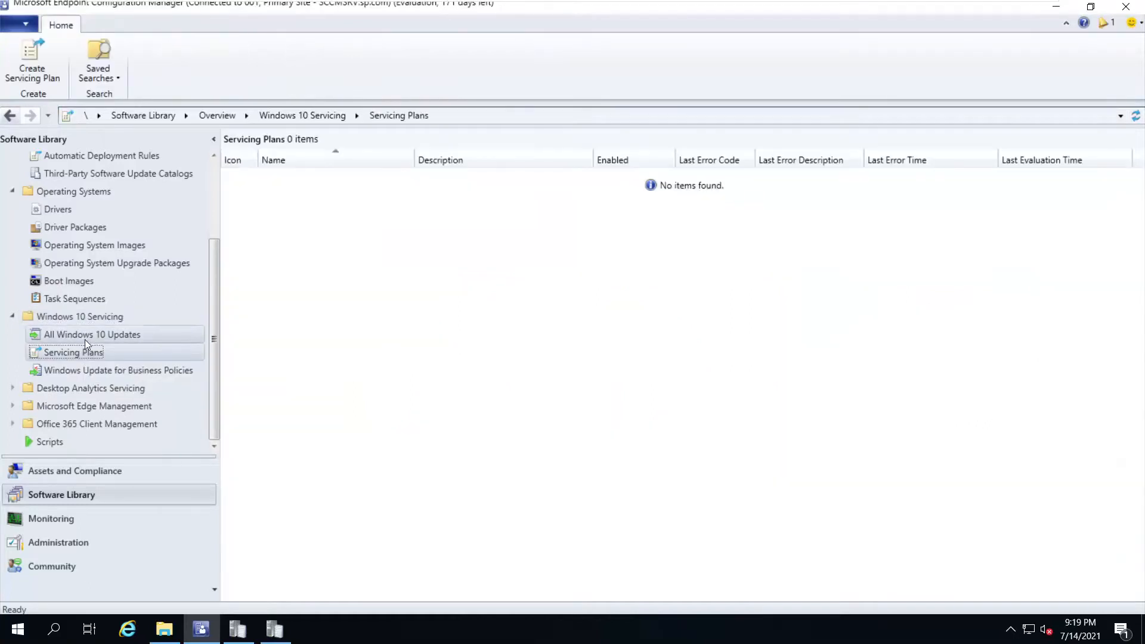
{"action": "left_click", "coordinate": [83, 335]}
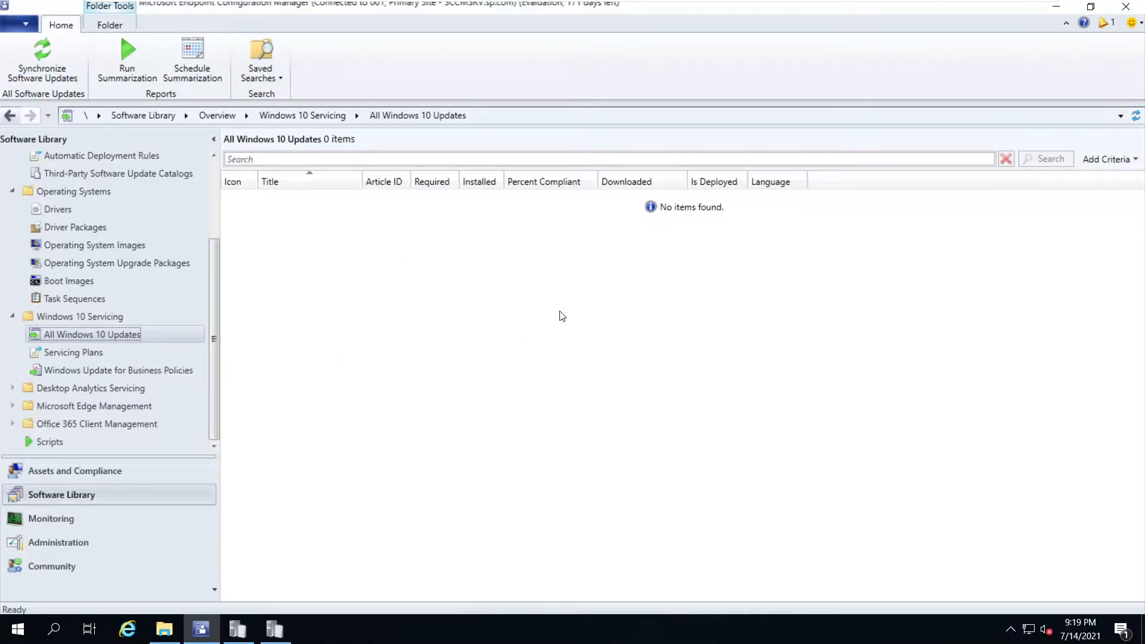
Check the 001 - Primary Site Software Update Point classifications, leaving Updates unchecked, and confirm
{"action": "left_click", "coordinate": [74, 548]}
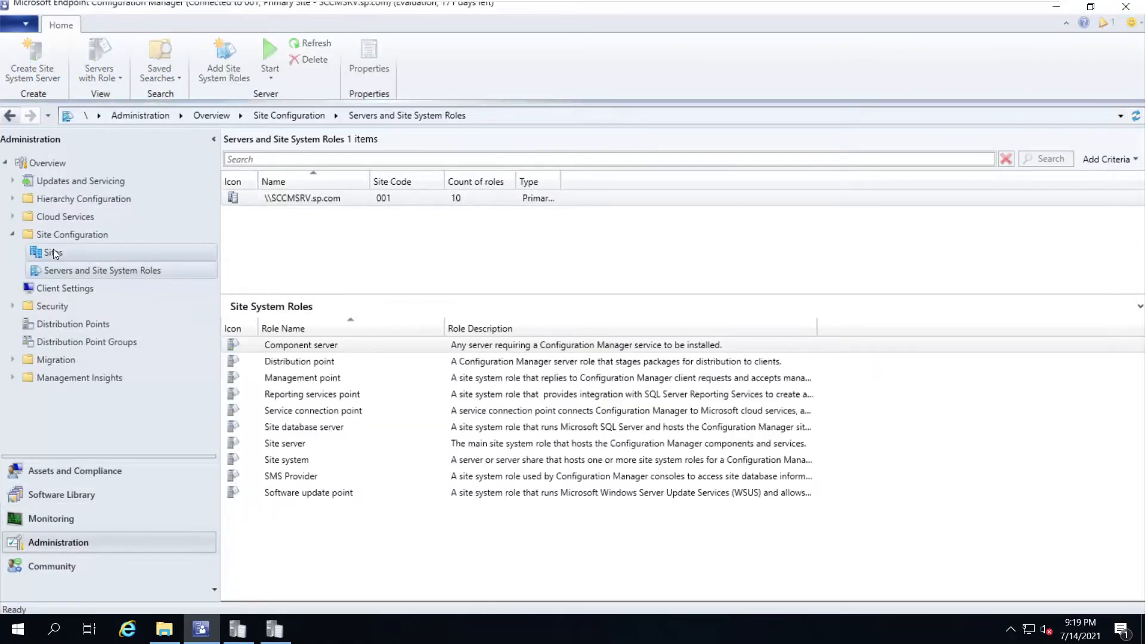
{"action": "left_click", "coordinate": [53, 253]}
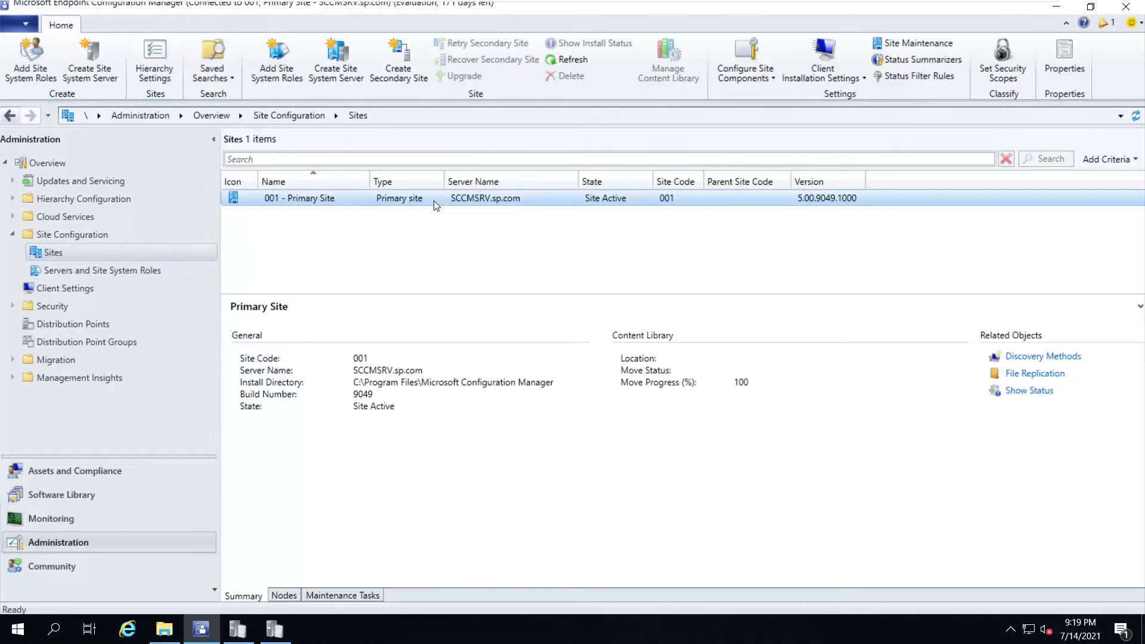
{"action": "right_click", "coordinate": [424, 202]}
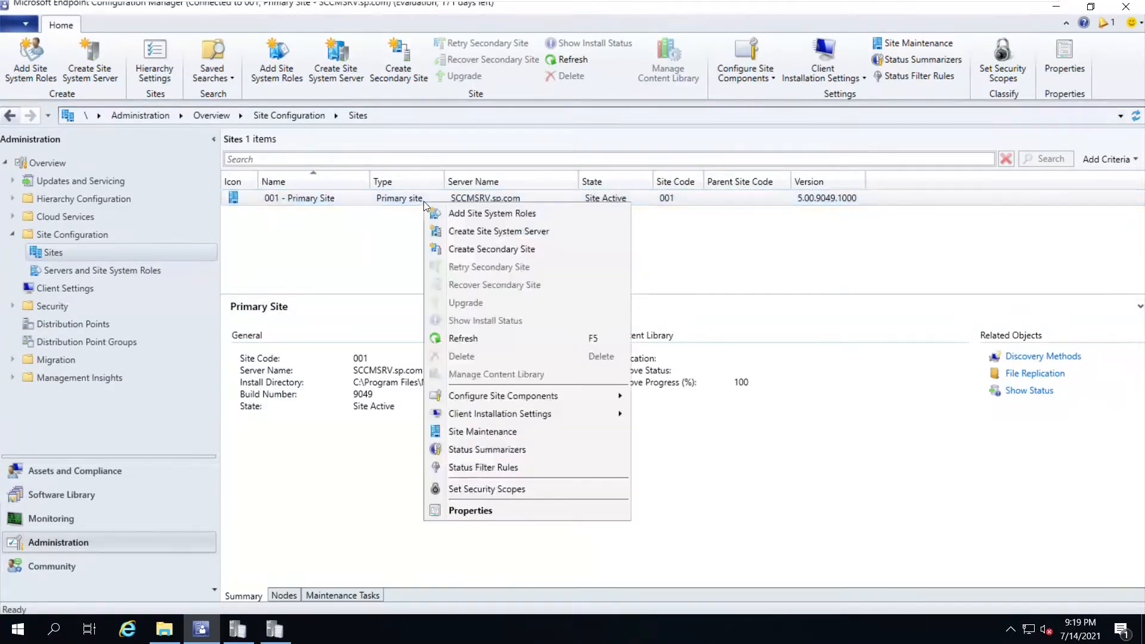
{"action": "mouse_move", "coordinate": [500, 397]}
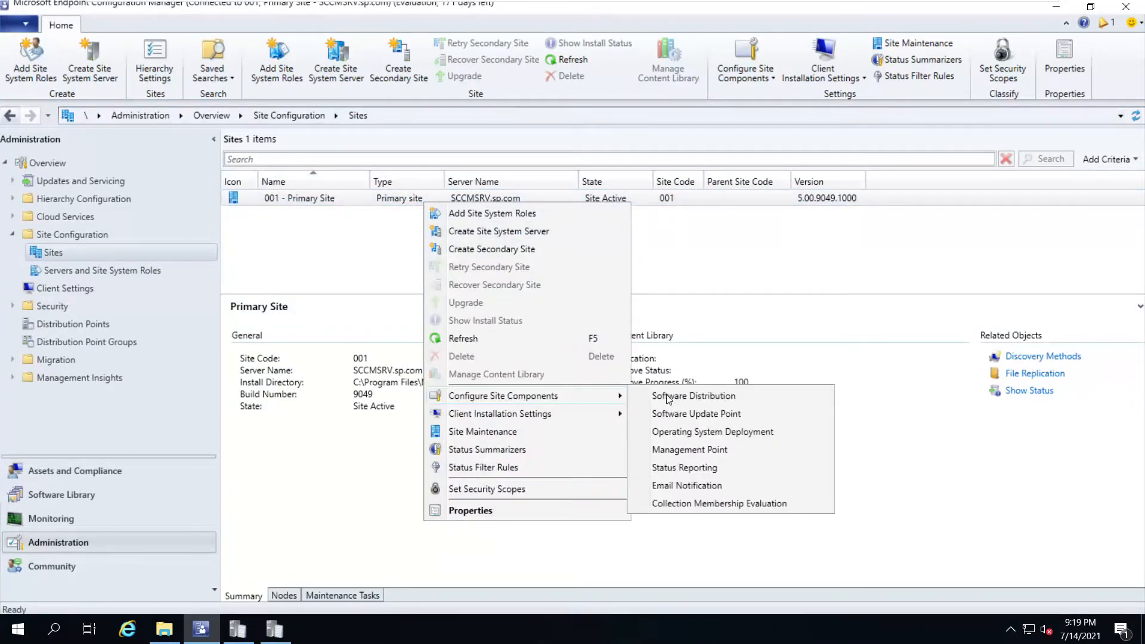
{"action": "left_click", "coordinate": [690, 414]}
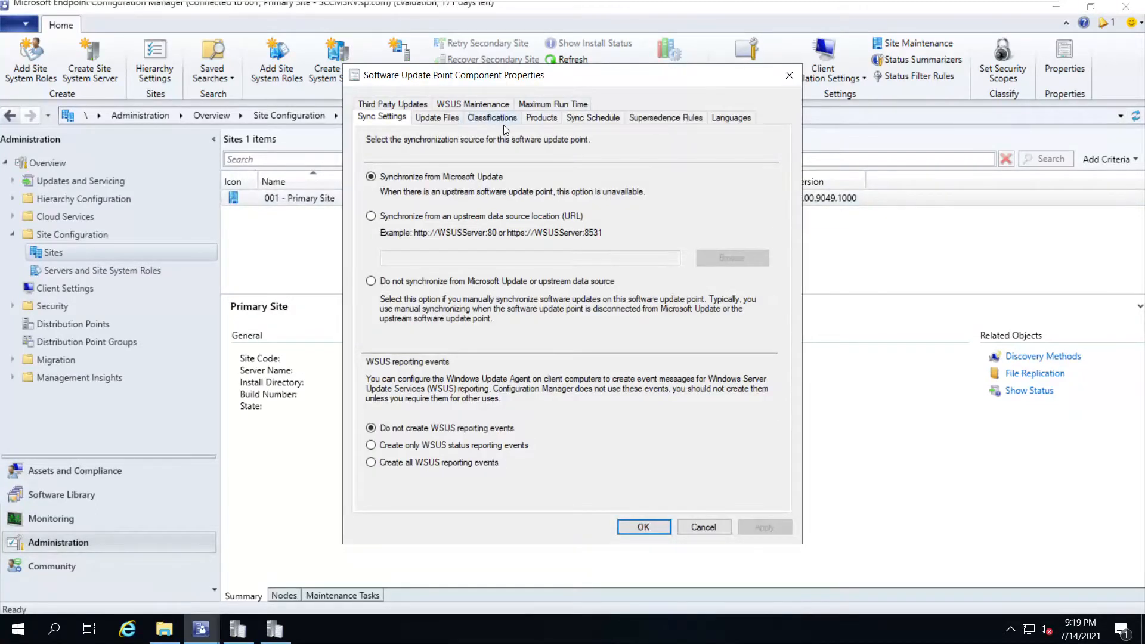
{"action": "left_click", "coordinate": [500, 122]}
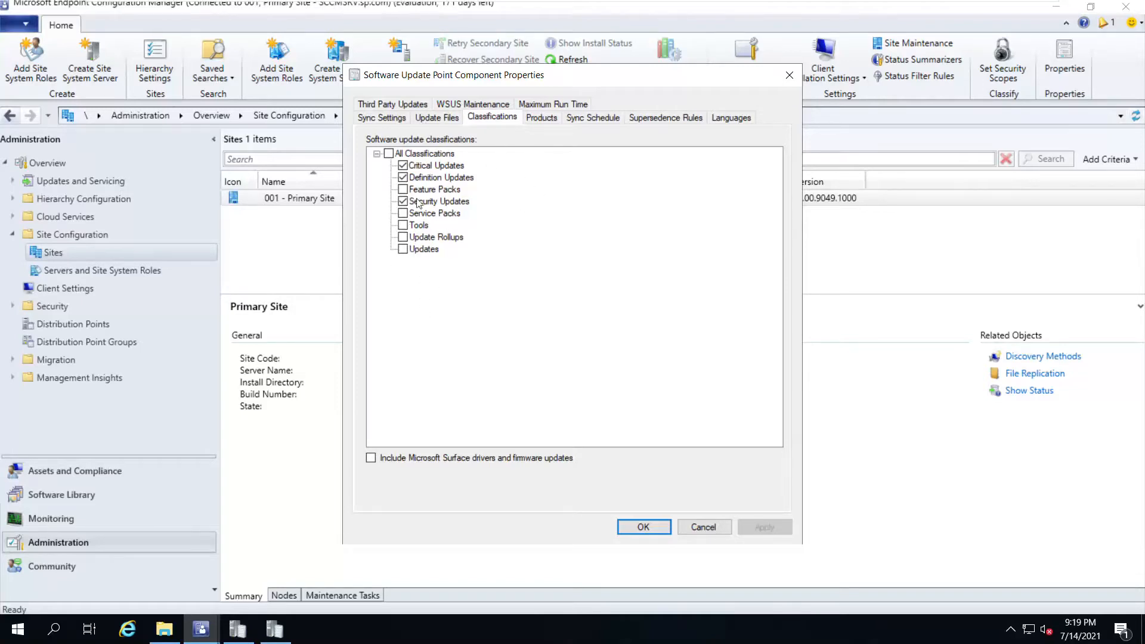
{"action": "left_click", "coordinate": [404, 250]}
{"action": "left_click", "coordinate": [403, 251]}
{"action": "left_click", "coordinate": [665, 530]}
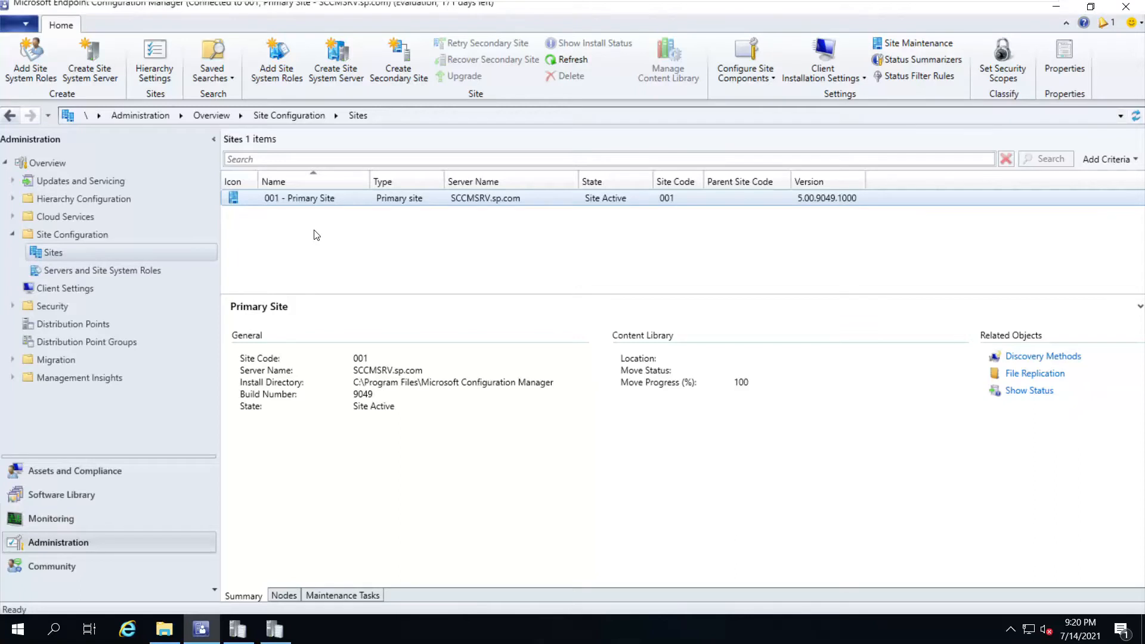
Start a new servicing plan from Servicing Plans and enter its name
{"action": "left_click", "coordinate": [61, 495]}
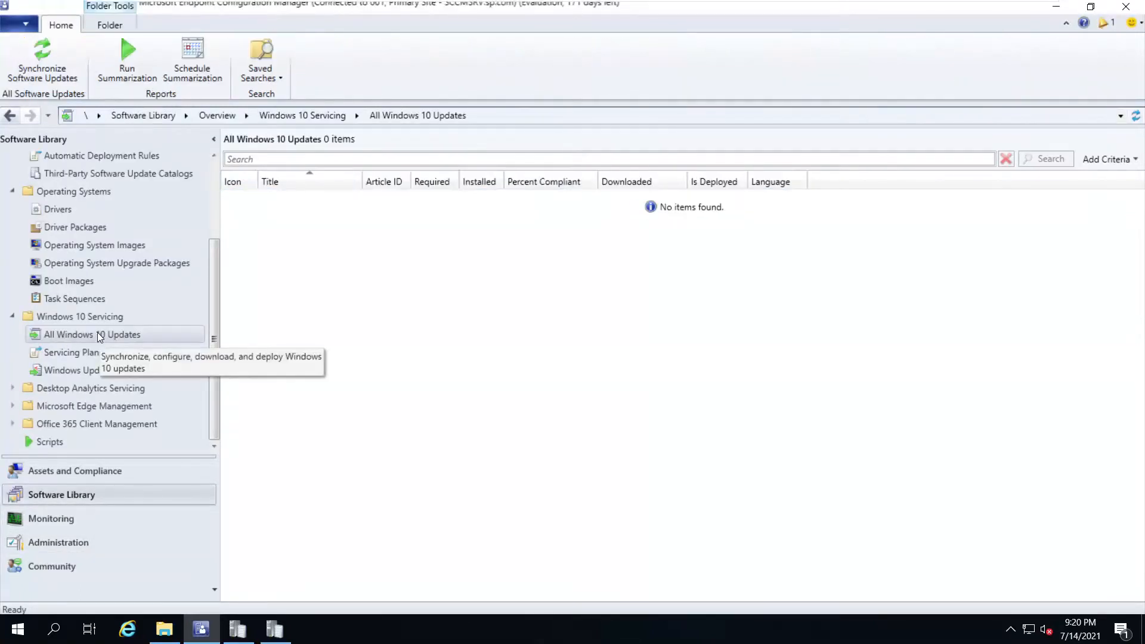
{"action": "right_click", "coordinate": [76, 352]}
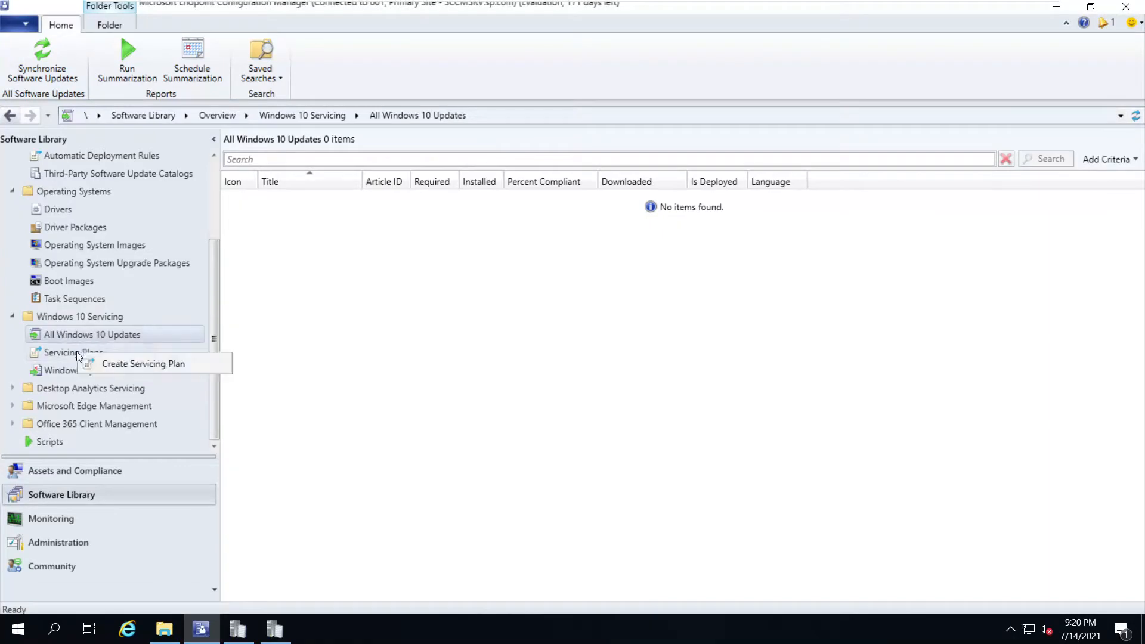
{"action": "right_click", "coordinate": [77, 337]}
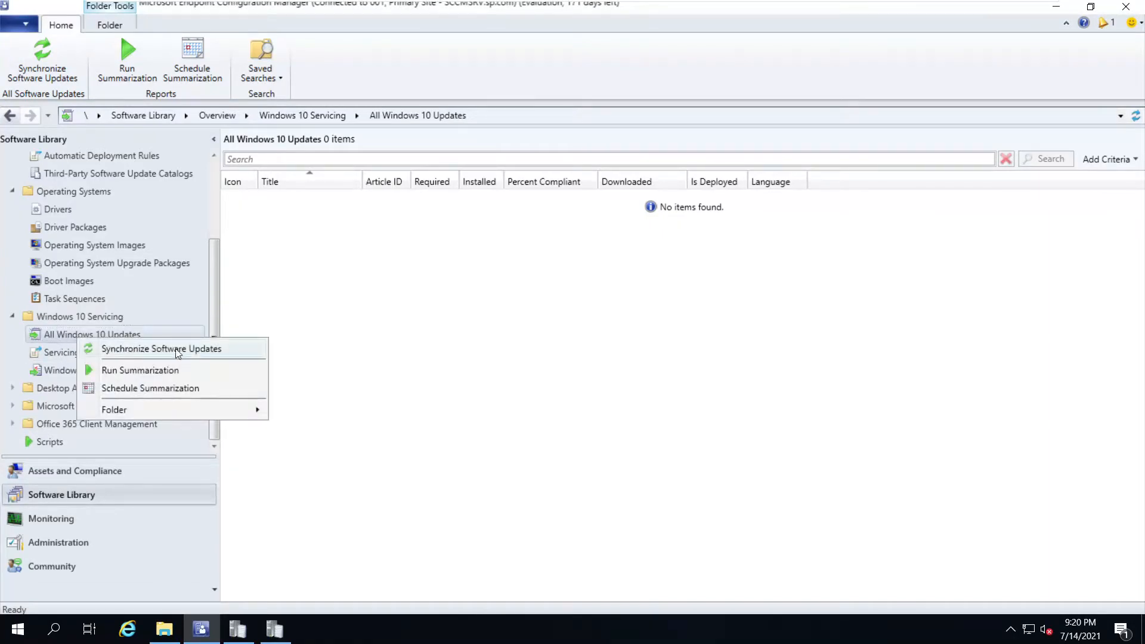
{"action": "right_click", "coordinate": [55, 352]}
{"action": "left_click", "coordinate": [100, 365]}
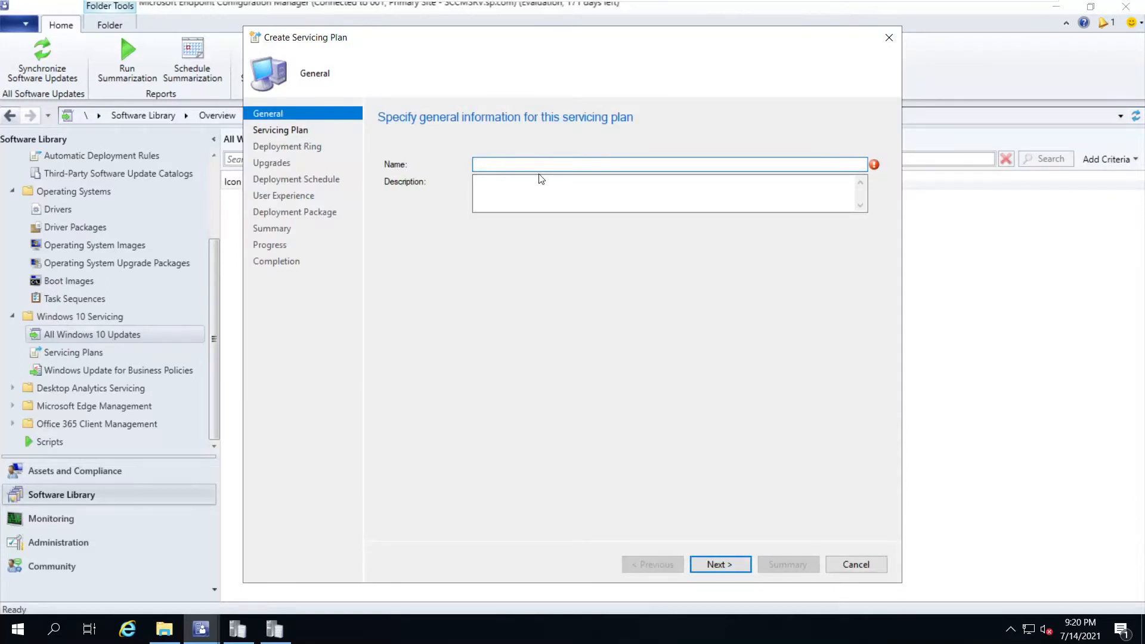
{"action": "type", "text": "Wi"}
{"action": "key", "text": "BackSpace"}
{"action": "key", "text": "BackSpace"}
{"action": "key", "text": "BackSpace"}
{"action": "key", "text": "BackSpace"}
{"action": "key", "text": "BackSpace"}
{"action": "key", "text": "BackSpace"}
{"action": "key", "text": "BackSpace"}
{"action": "type", "text": "Wind"}
Target the All Win10 Machines collection, reach the Deployment Ring page, and minimize the VM
{"action": "left_click", "coordinate": [746, 570]}
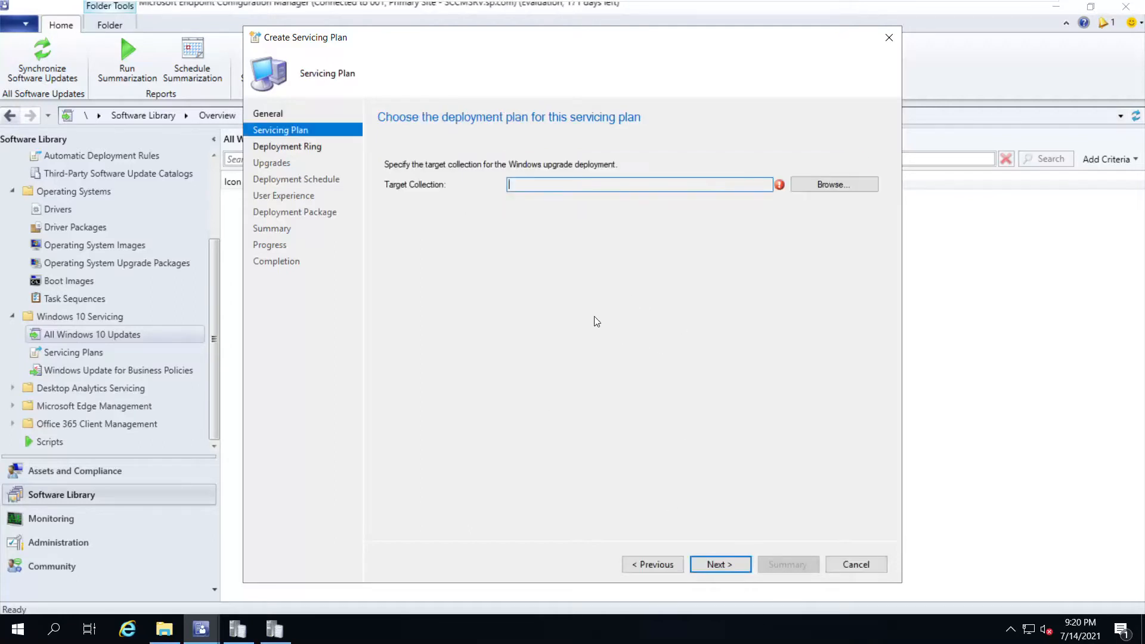
{"action": "left_click", "coordinate": [835, 184]}
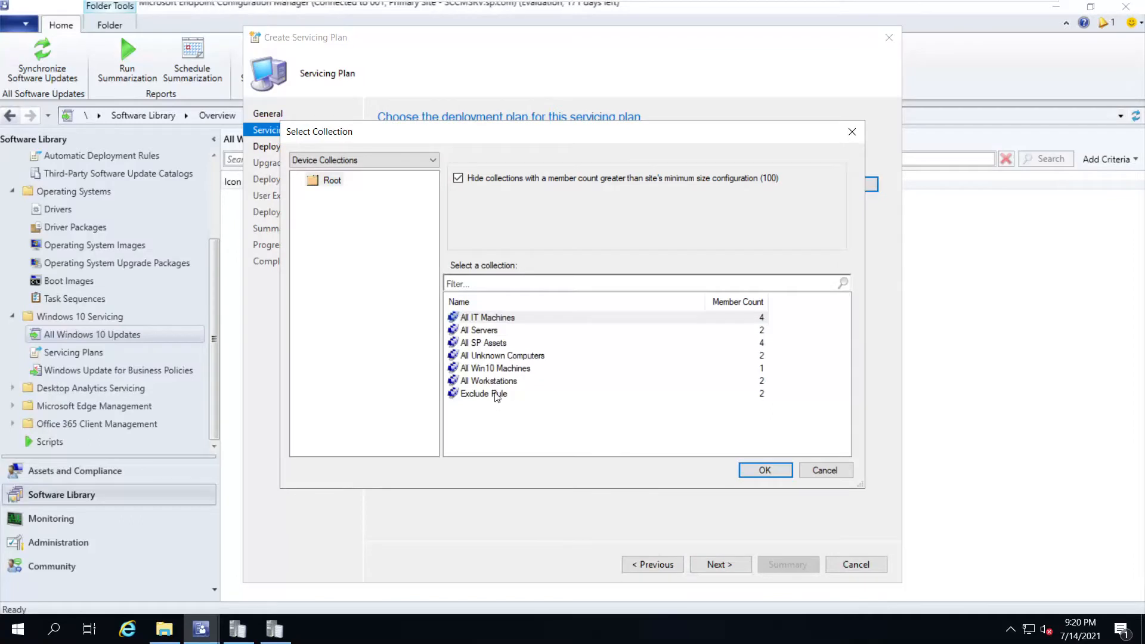
{"action": "left_click", "coordinate": [489, 368]}
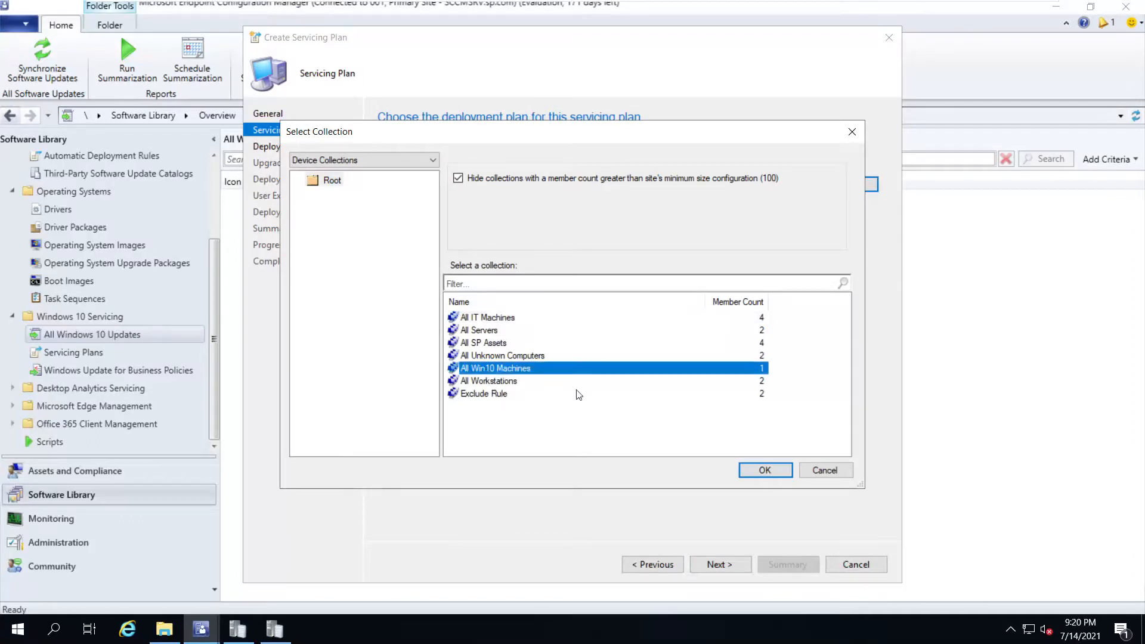
{"action": "left_click", "coordinate": [753, 471]}
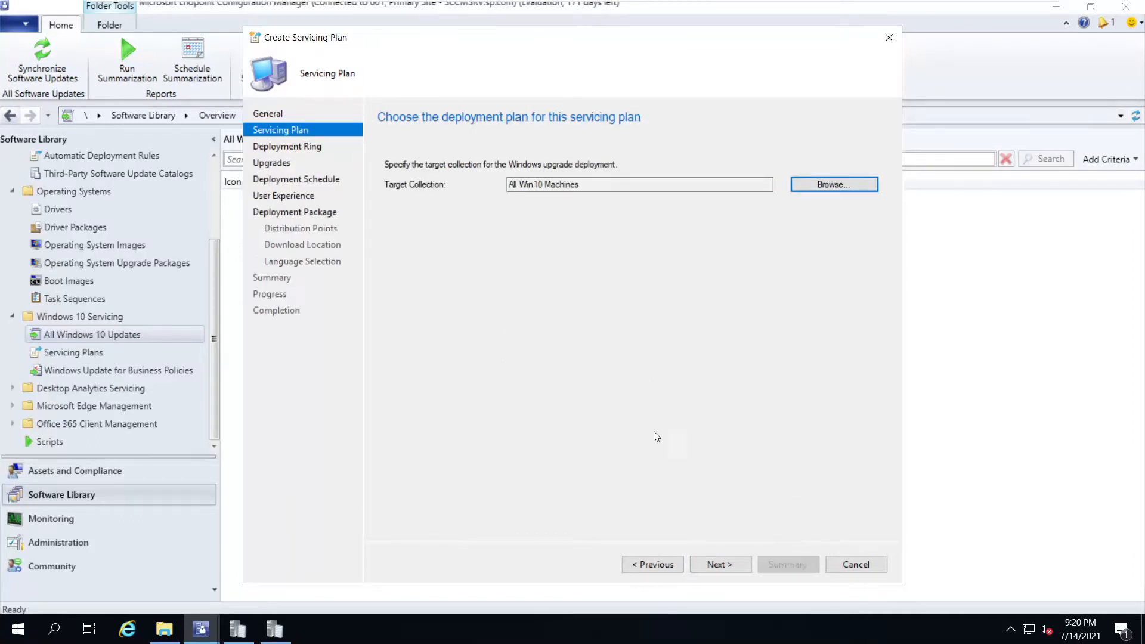
{"action": "left_click", "coordinate": [716, 565]}
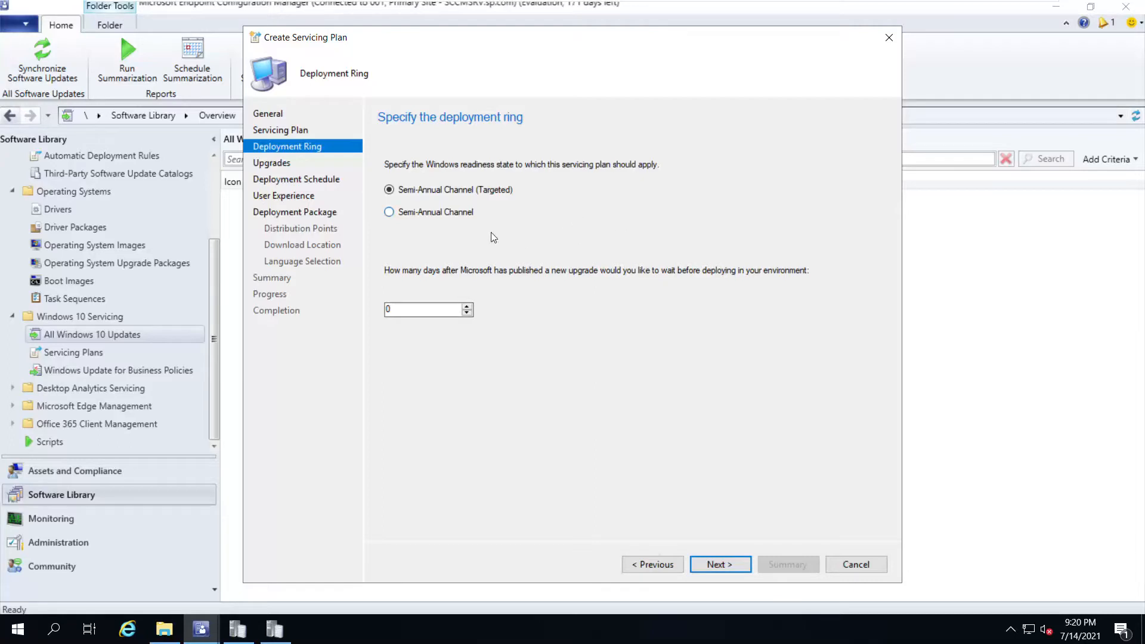
{"action": "mouse_move", "coordinate": [868, 23]}
{"action": "left_click", "coordinate": [1004, 16]}
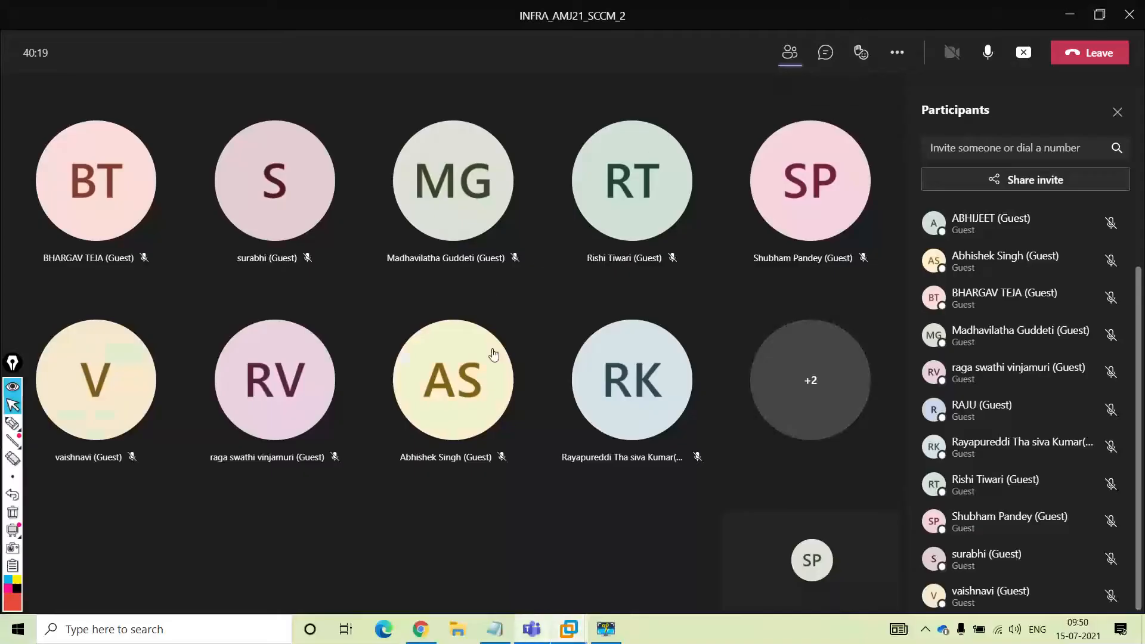
Open the Day12 In-Class Content link in a new tab from the SCCM course page
{"action": "left_click", "coordinate": [421, 525]}
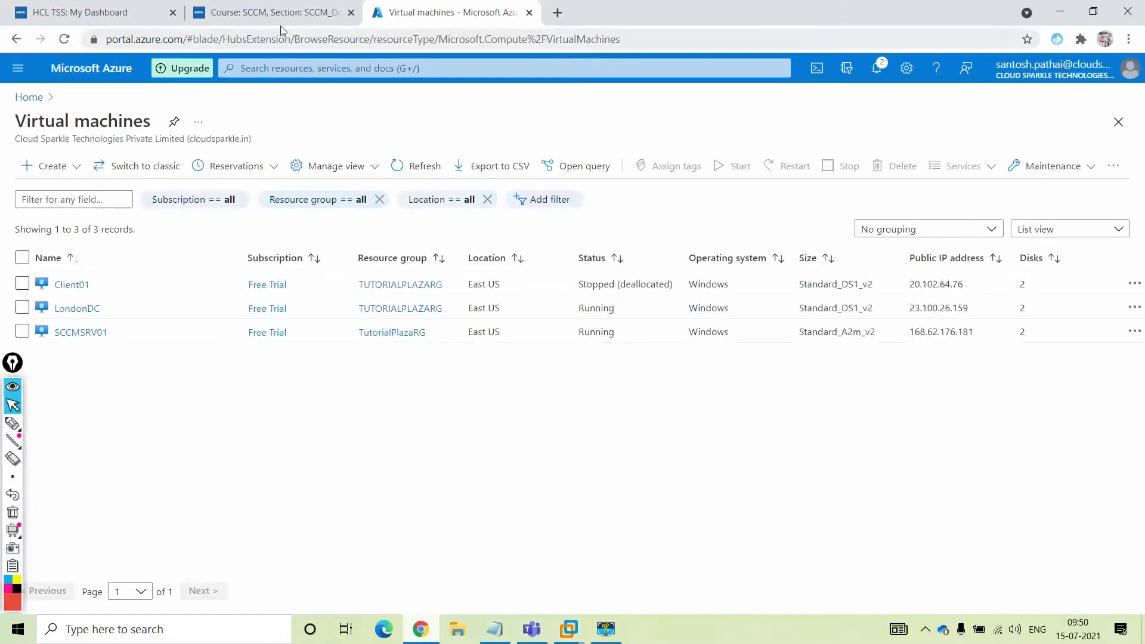
{"action": "left_click", "coordinate": [280, 15]}
{"action": "scroll", "coordinate": [393, 209], "scroll_direction": "down", "scroll_amount": 3}
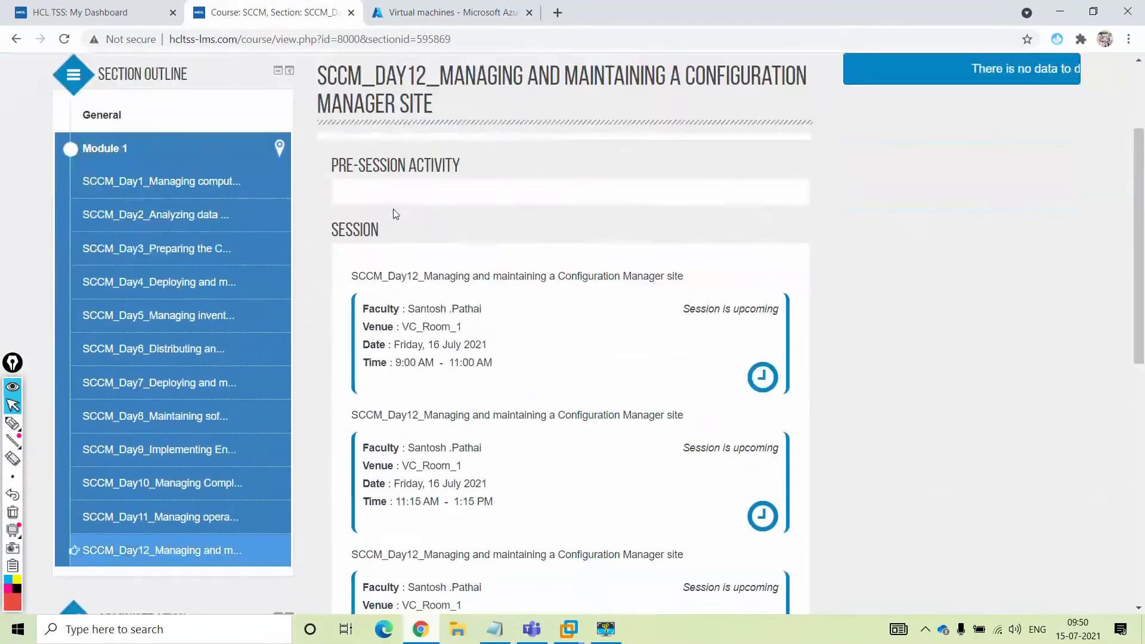
{"action": "scroll", "coordinate": [392, 209], "scroll_direction": "down", "scroll_amount": 6}
{"action": "right_click", "coordinate": [519, 406]}
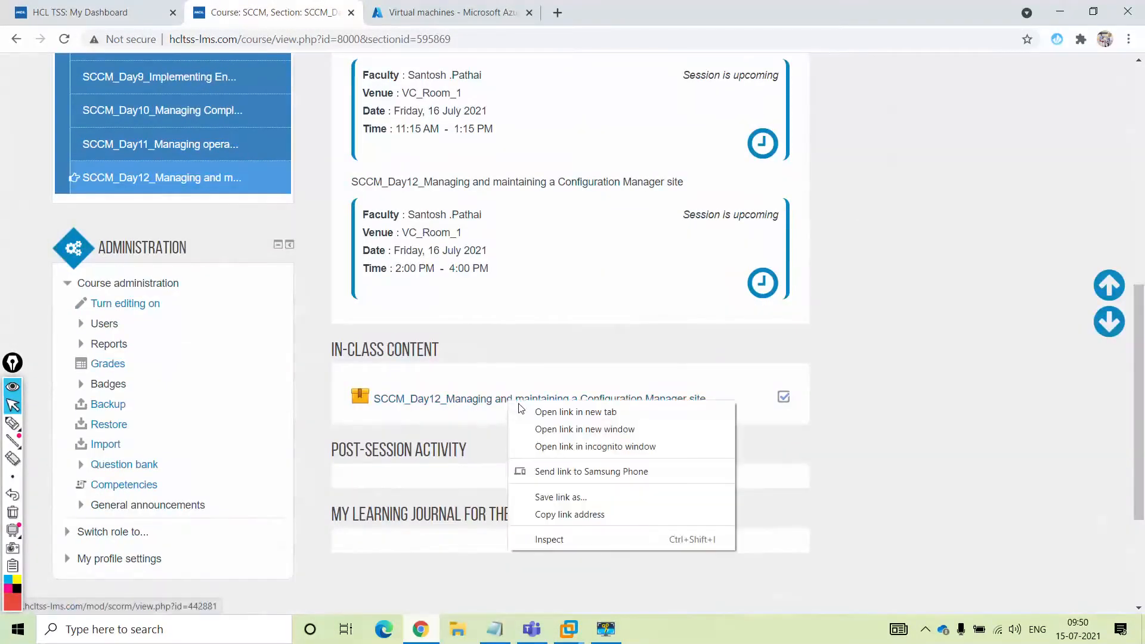
{"action": "left_click", "coordinate": [525, 412]}
{"action": "scroll", "coordinate": [336, 254], "scroll_direction": "up", "scroll_amount": 5}
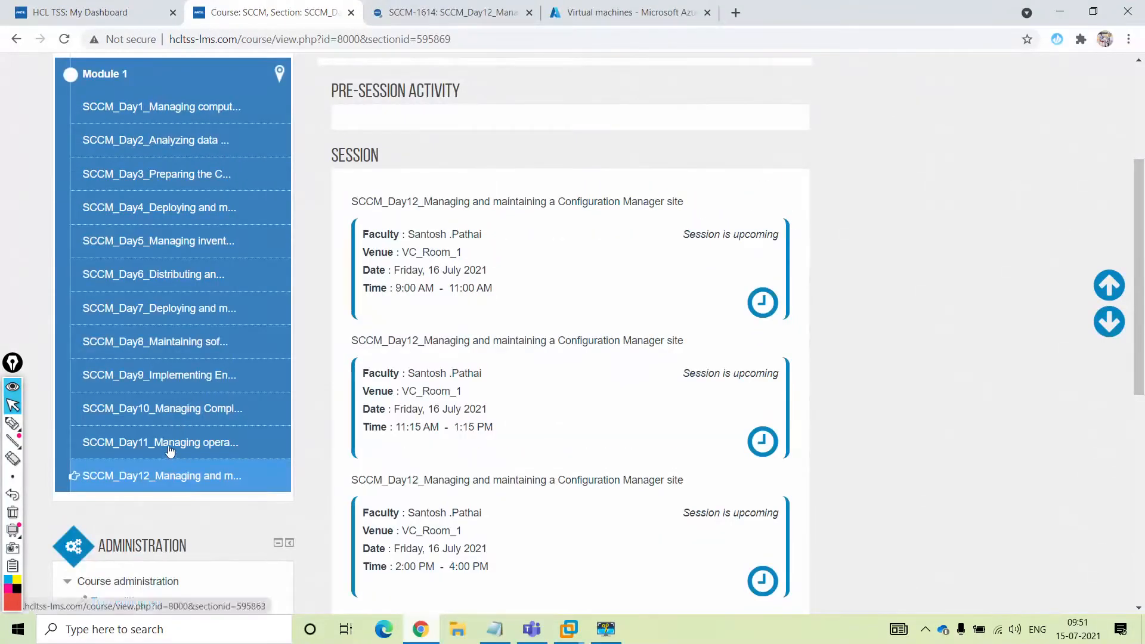
Go to the SCCM_Day11 operating system deployment section and open its In-Class Content
{"action": "left_click", "coordinate": [169, 452]}
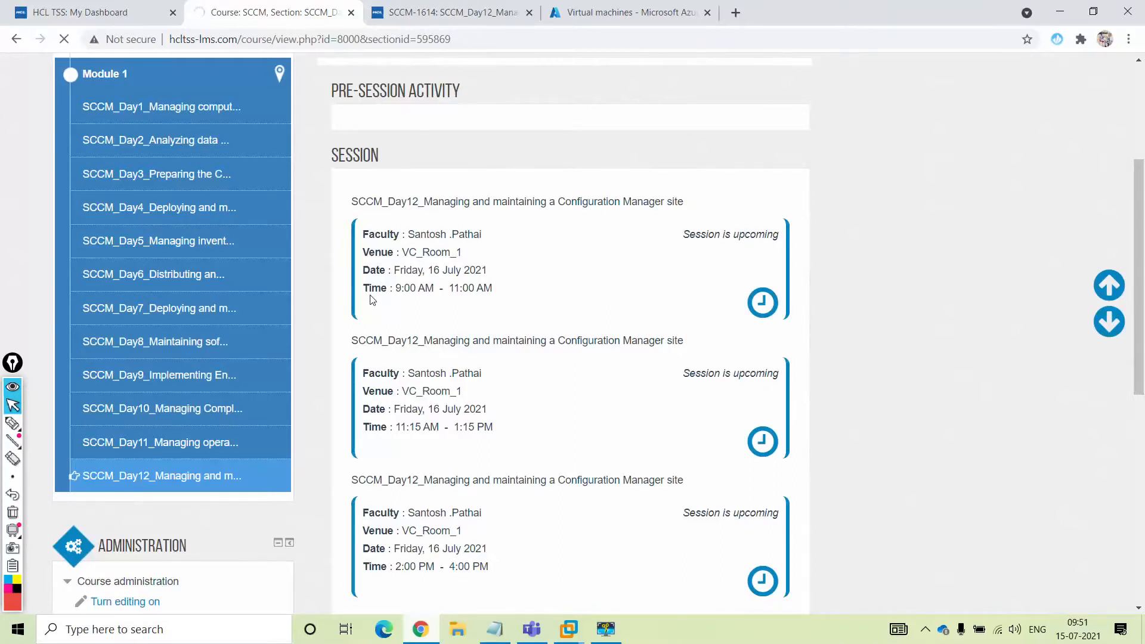
{"action": "left_click", "coordinate": [429, 18]}
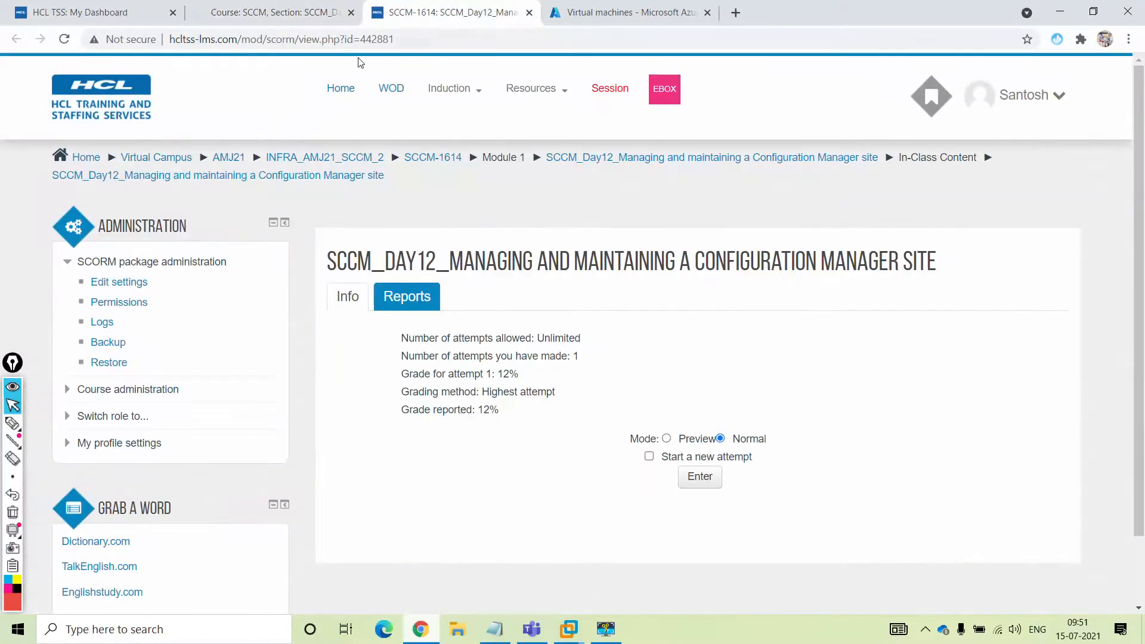
{"action": "left_click", "coordinate": [279, 18]}
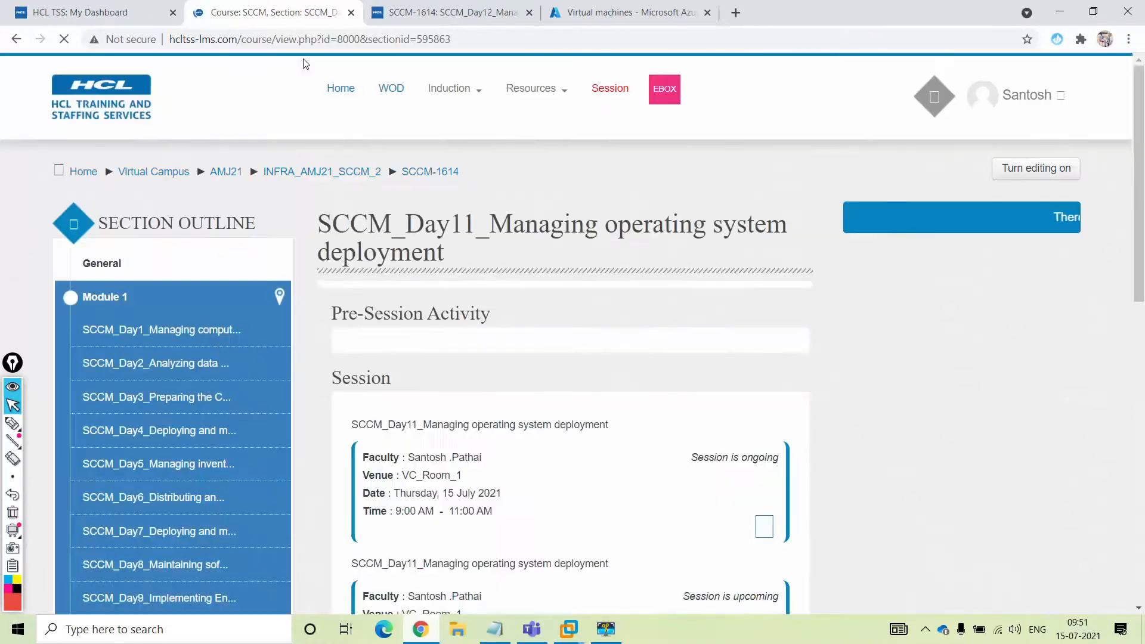
{"action": "scroll", "coordinate": [547, 437], "scroll_direction": "down", "scroll_amount": 8}
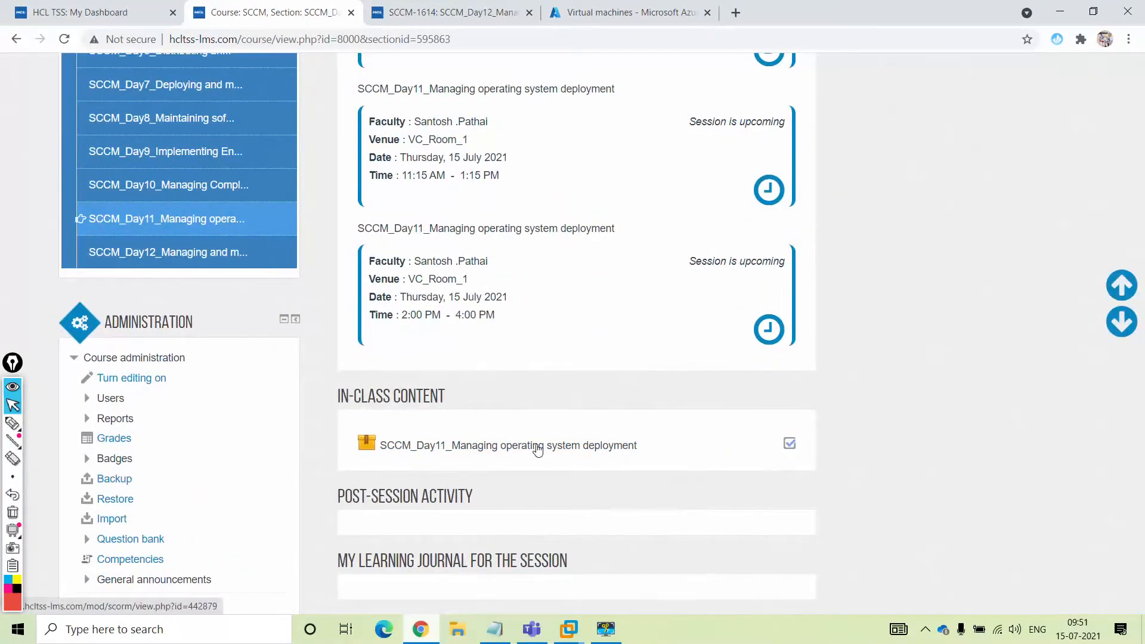
{"action": "scroll", "coordinate": [535, 378], "scroll_direction": "up", "scroll_amount": 4}
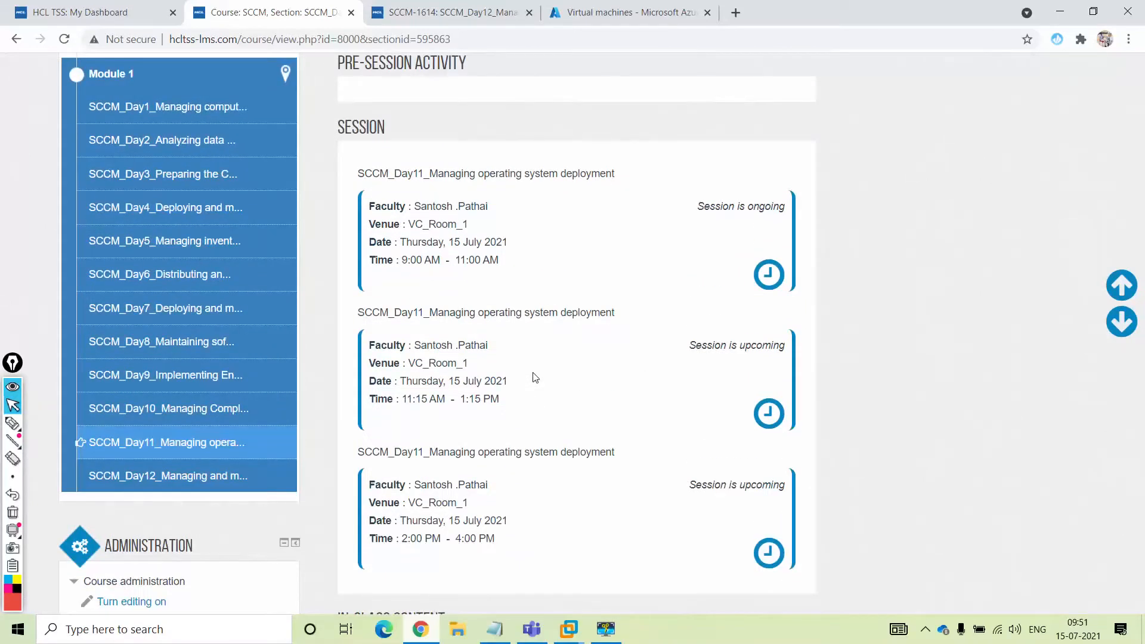
{"action": "scroll", "coordinate": [535, 378], "scroll_direction": "down", "scroll_amount": 4}
{"action": "left_click", "coordinate": [525, 447]}
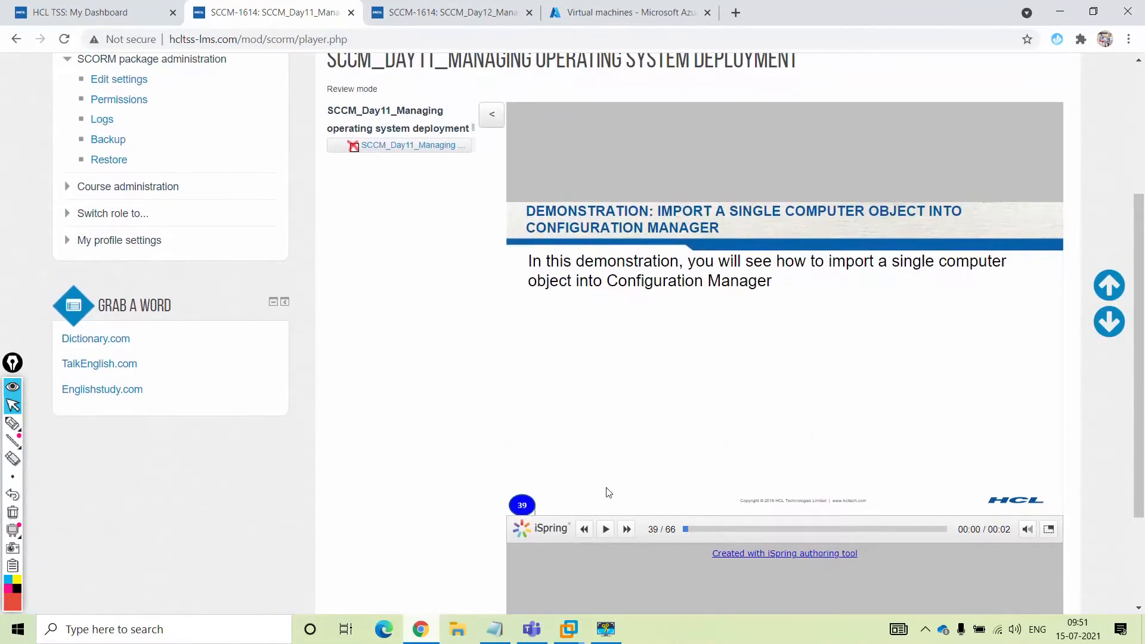
Play the presentation and move to the Overview of Windows 10 Servicing slide
{"action": "left_click", "coordinate": [606, 531]}
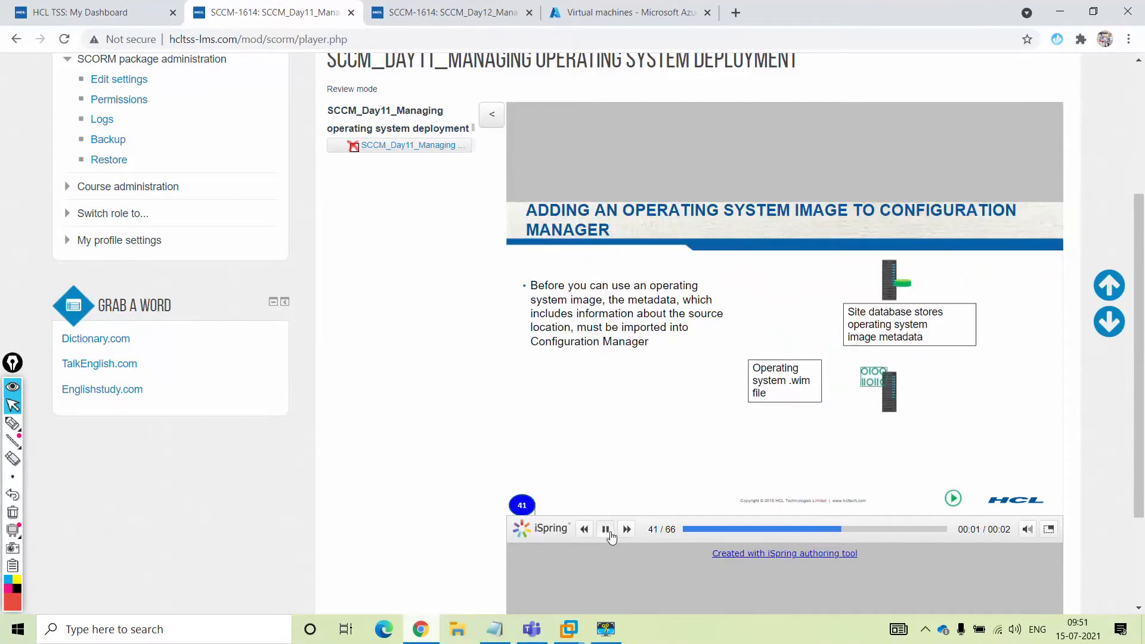
{"action": "key", "text": "Right"}
{"action": "key", "text": "Right"}
{"action": "key", "text": "Right"}
{"action": "key", "text": "Right"}
{"action": "key", "text": "Right"}
{"action": "key", "text": "Right"}
{"action": "key", "text": "Right"}
{"action": "key", "text": "Right"}
{"action": "key", "text": "Right"}
{"action": "key", "text": "Right"}
{"action": "key", "text": "Right"}
{"action": "key", "text": "Right"}
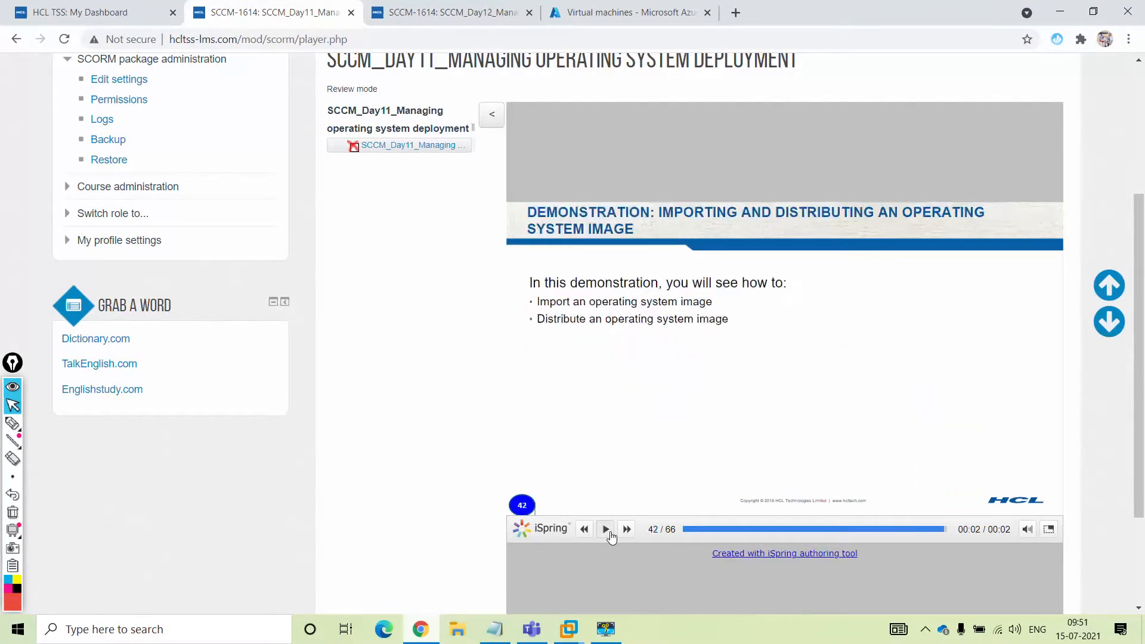
{"action": "key", "text": "Right"}
{"action": "key", "text": "Right"}
{"action": "key", "text": "Right"}
{"action": "key", "text": "Right"}
{"action": "key", "text": "Right"}
{"action": "key", "text": "Right"}
{"action": "key", "text": "Right"}
{"action": "key", "text": "Right"}
{"action": "key", "text": "Right"}
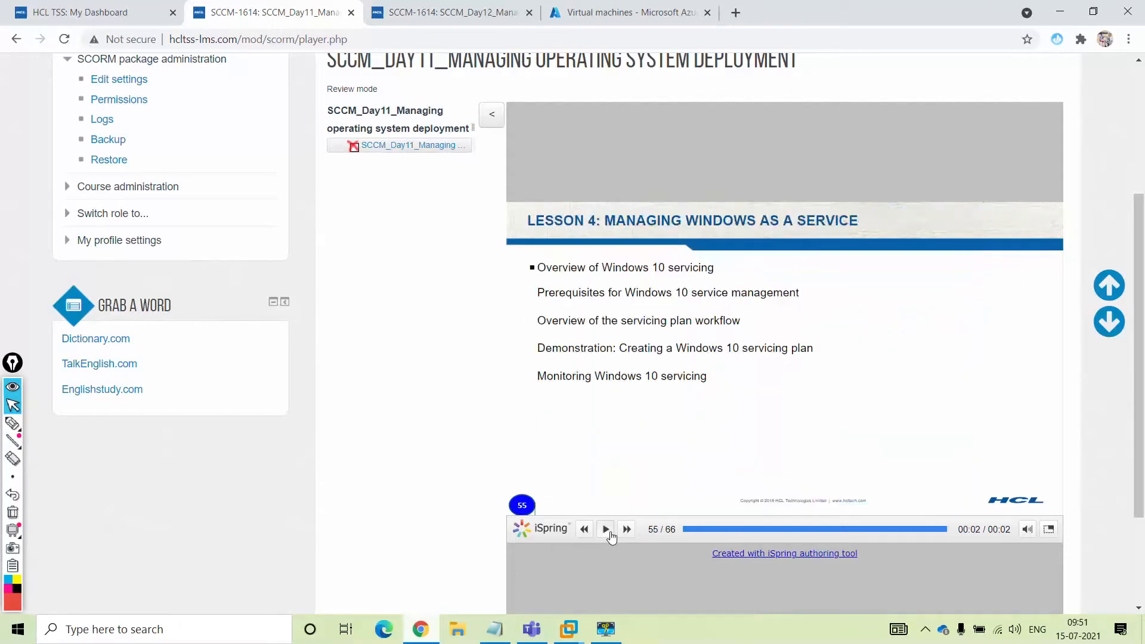
{"action": "key", "text": "Right"}
{"action": "key", "text": "Right"}
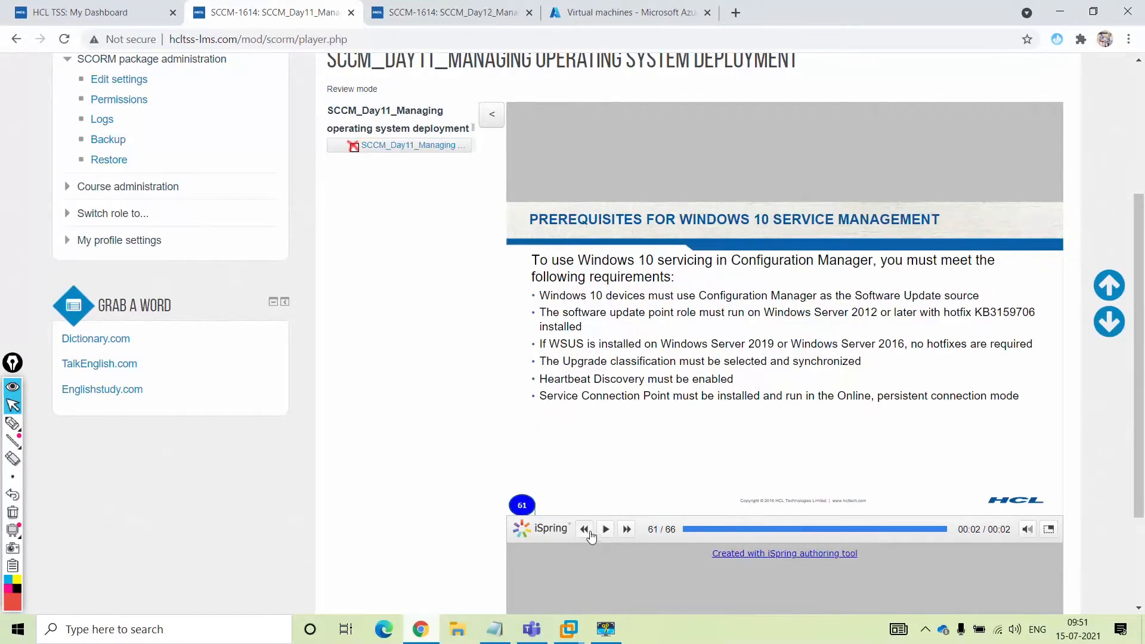
{"action": "double_click", "coordinate": [586, 530]}
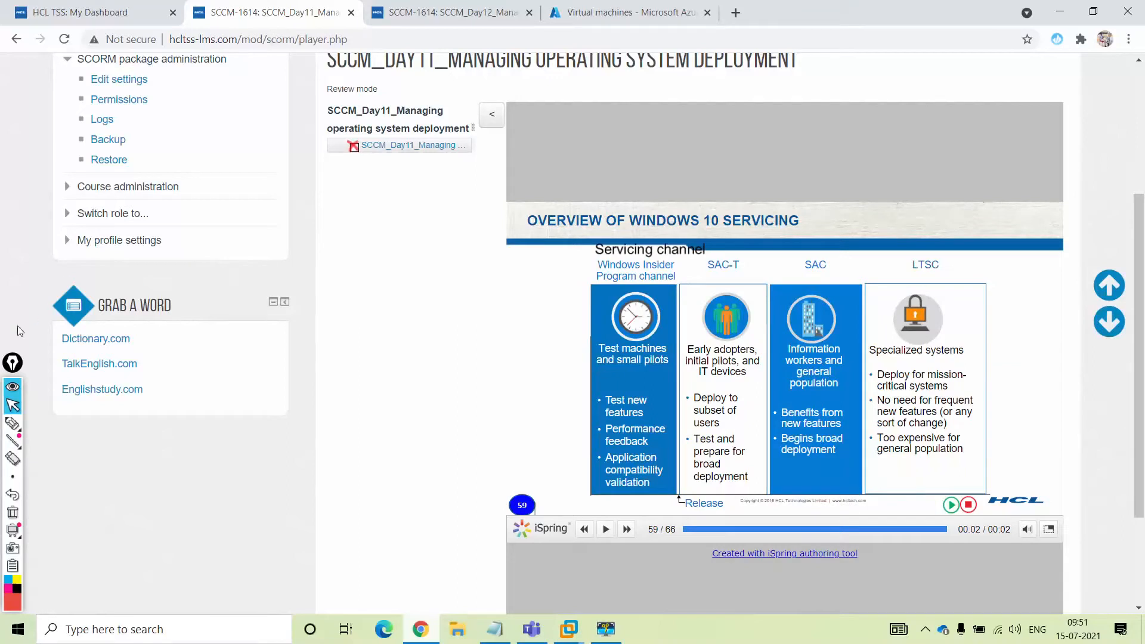
Highlight SAC-T and LTSC on the slide, clear the marks, and minimize Chrome
{"action": "left_click", "coordinate": [15, 424]}
{"action": "left_click", "coordinate": [14, 423]}
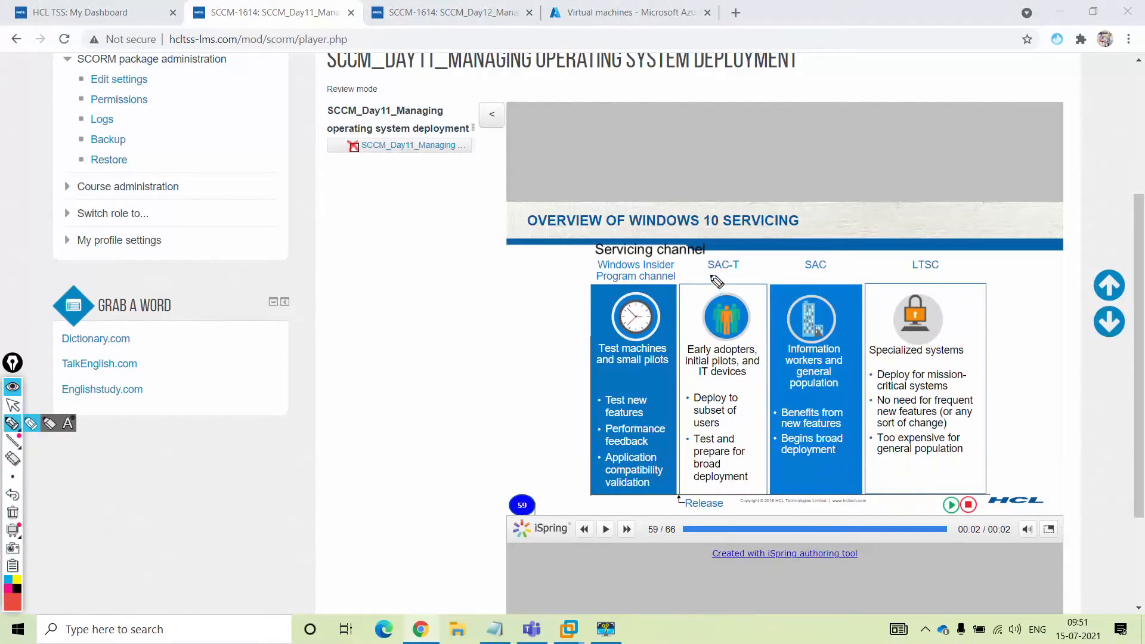
{"action": "left_click_drag", "start_coordinate": [710, 275], "coordinate": [826, 275]}
{"action": "left_click_drag", "start_coordinate": [913, 276], "coordinate": [937, 275]}
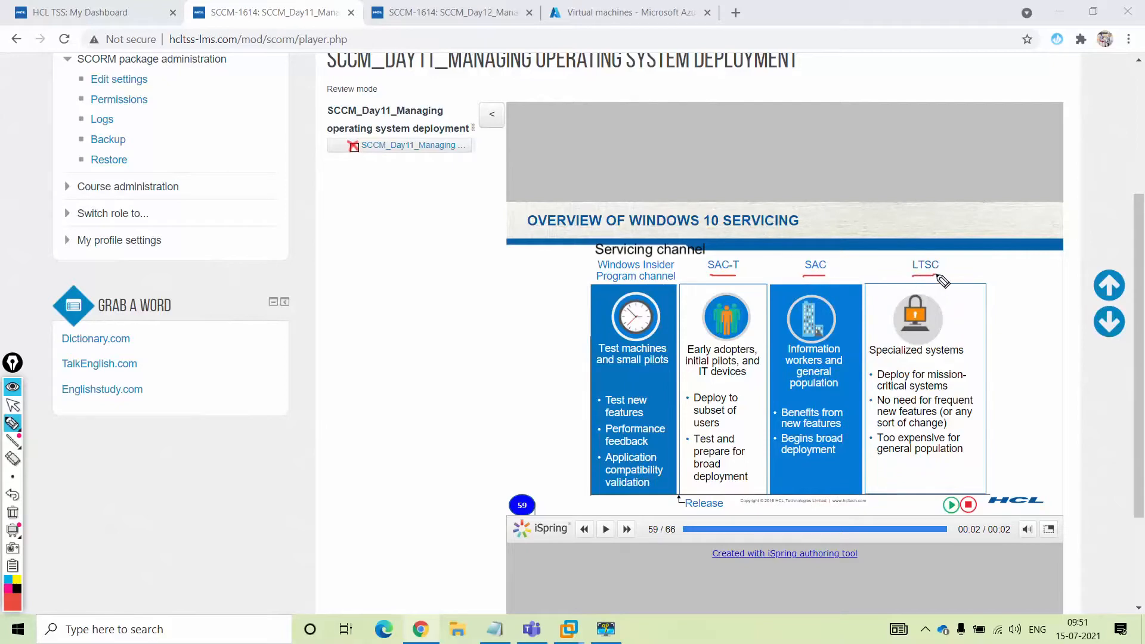
{"action": "left_click", "coordinate": [13, 405]}
{"action": "left_click", "coordinate": [1060, 12]}
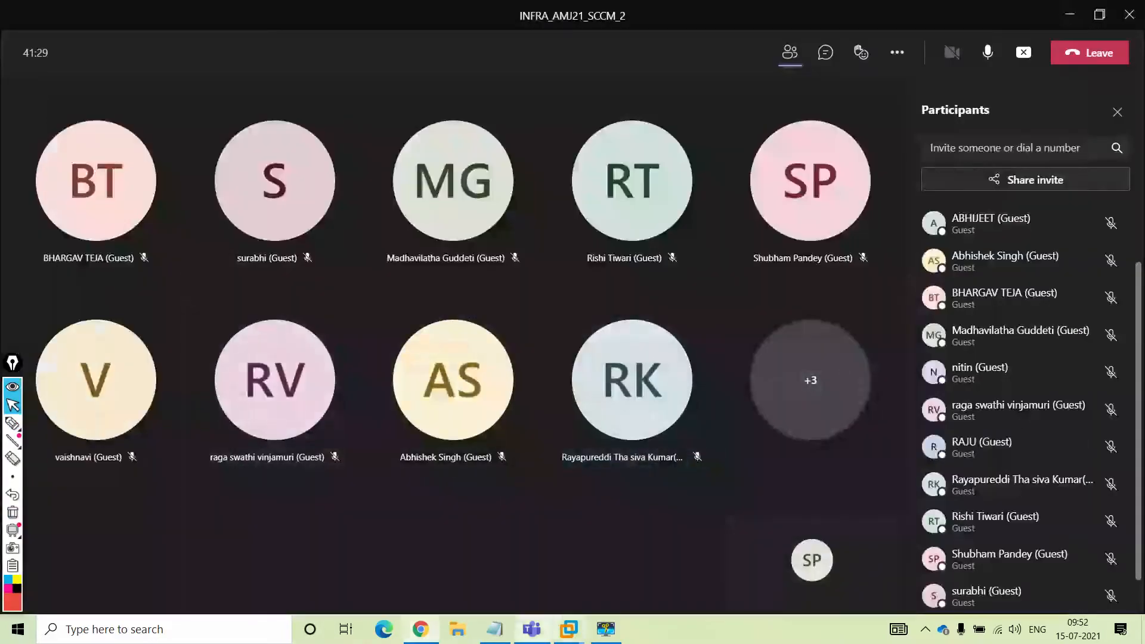
Set the upgrade readiness state to Semi-Annual Channel with 0 days to wait
{"action": "mouse_move", "coordinate": [572, 624]}
{"action": "left_click", "coordinate": [634, 535]}
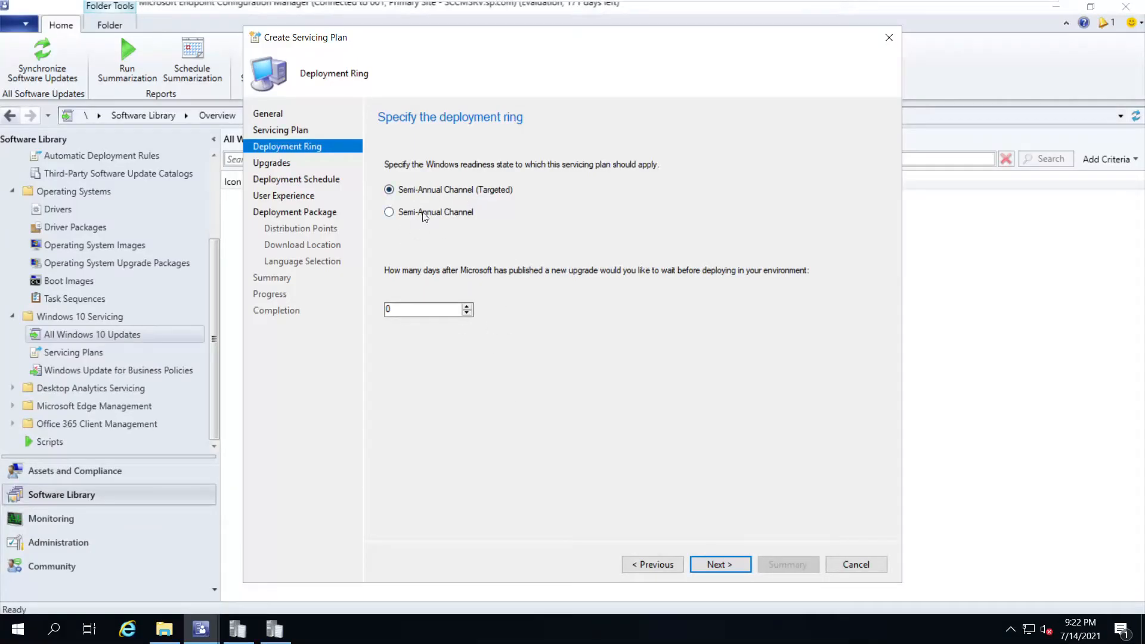
{"action": "left_click", "coordinate": [390, 214]}
{"action": "left_click_drag", "start_coordinate": [401, 311], "coordinate": [344, 312]}
{"action": "left_click", "coordinate": [719, 564]}
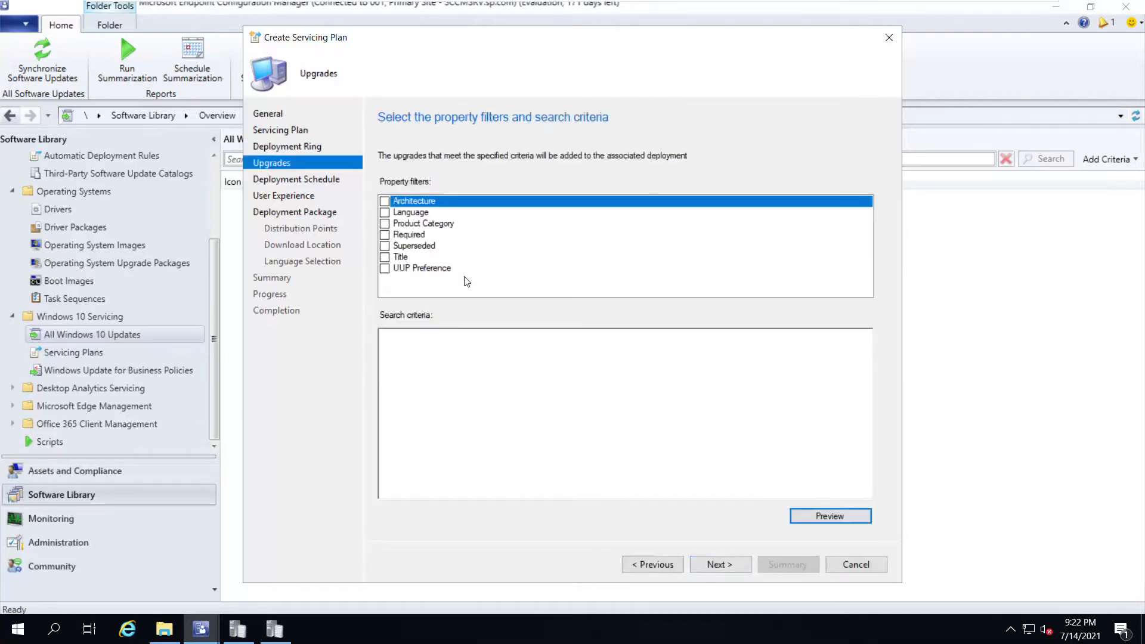
Add upgrade filters for Architecture x64 and Required >=1
{"action": "left_click", "coordinate": [385, 202]}
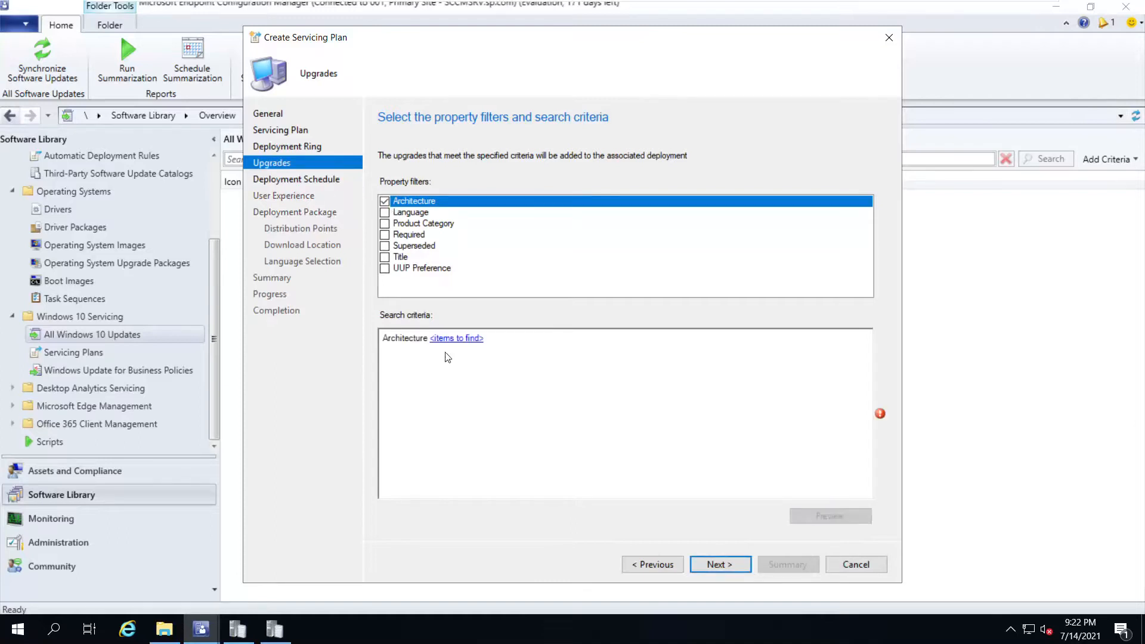
{"action": "left_click", "coordinate": [460, 339]}
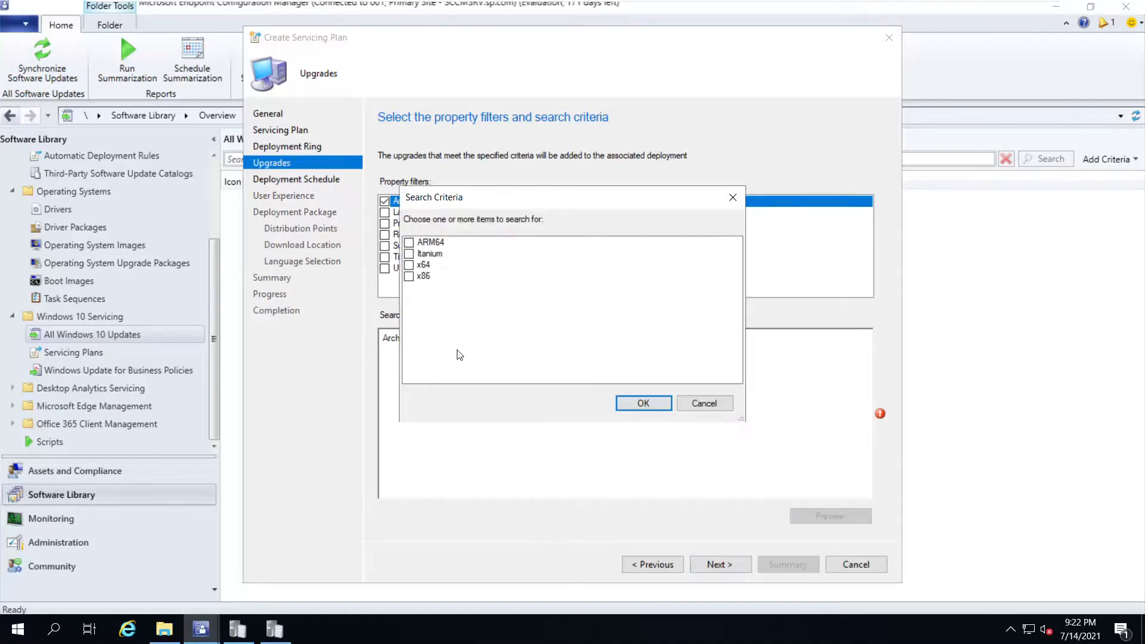
{"action": "left_click", "coordinate": [409, 265]}
{"action": "left_click", "coordinate": [643, 404]}
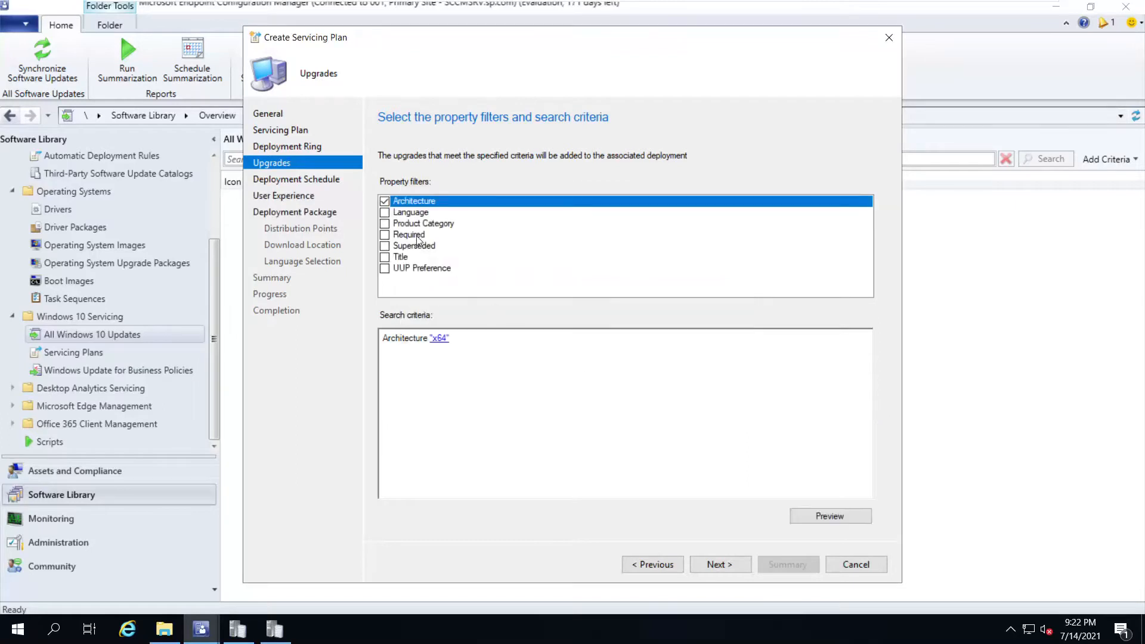
{"action": "left_click", "coordinate": [384, 235]}
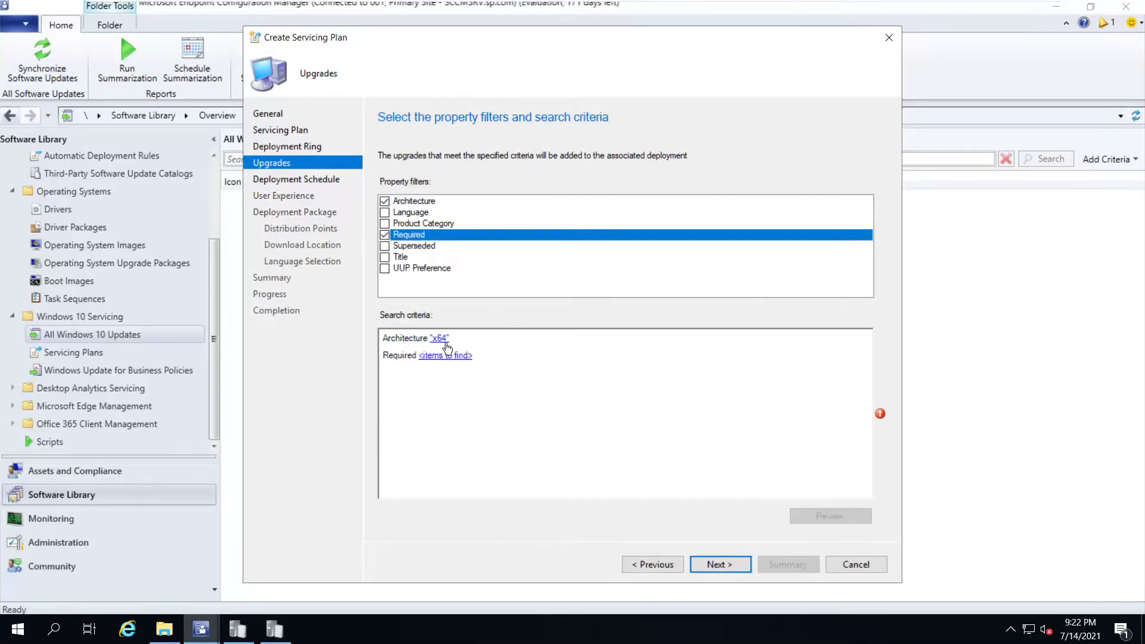
{"action": "left_click", "coordinate": [447, 354]}
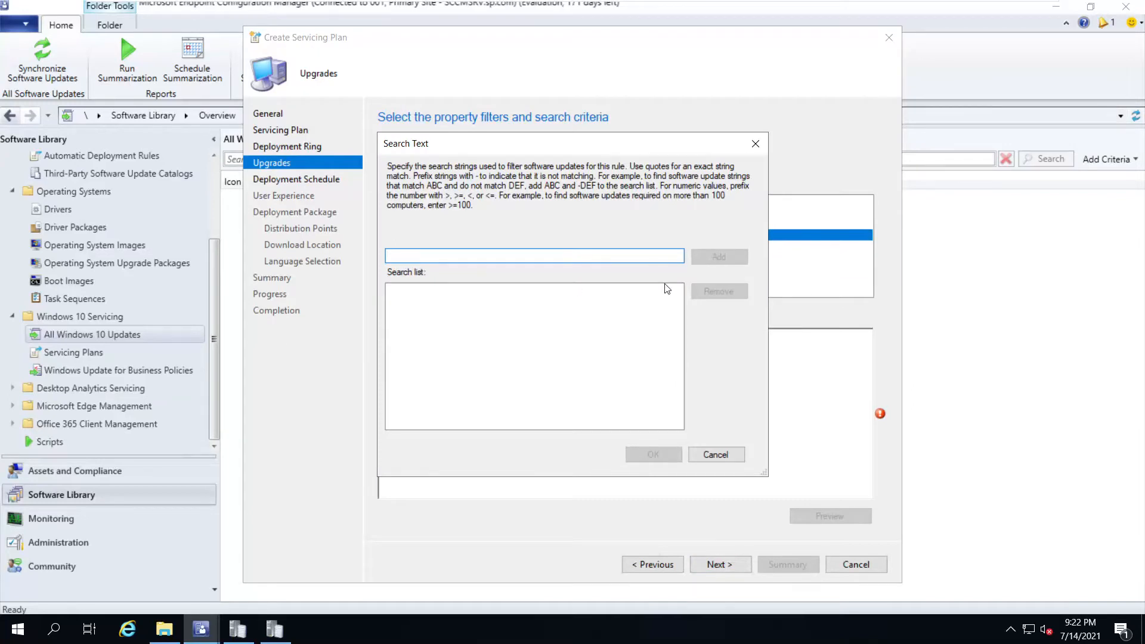
{"action": "type", "text": ">=1"}
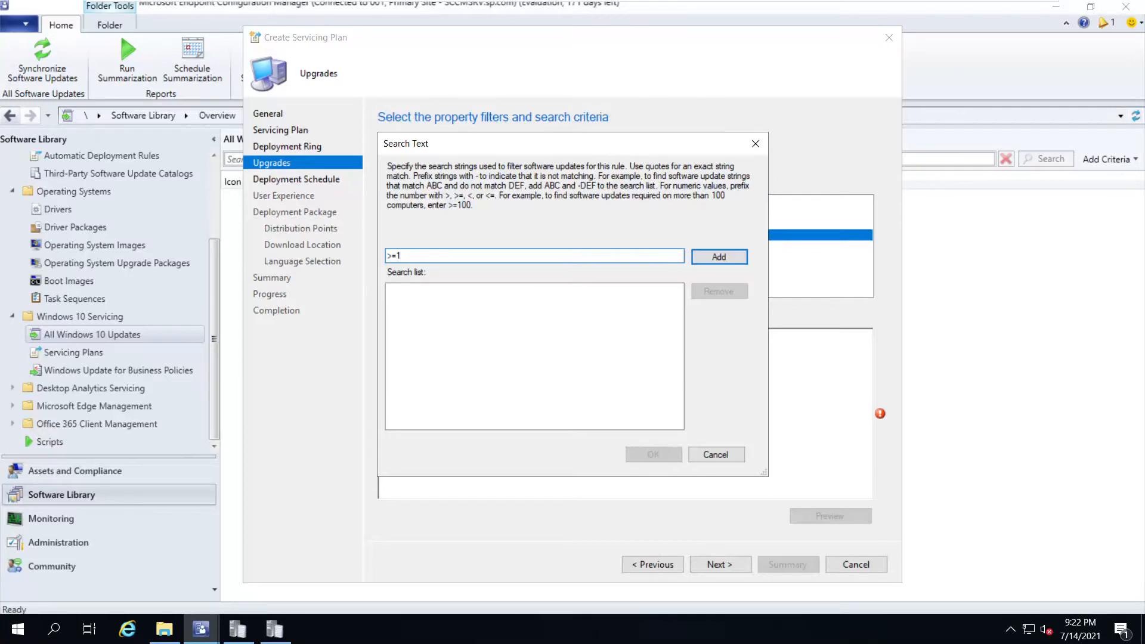
{"action": "left_click", "coordinate": [718, 258]}
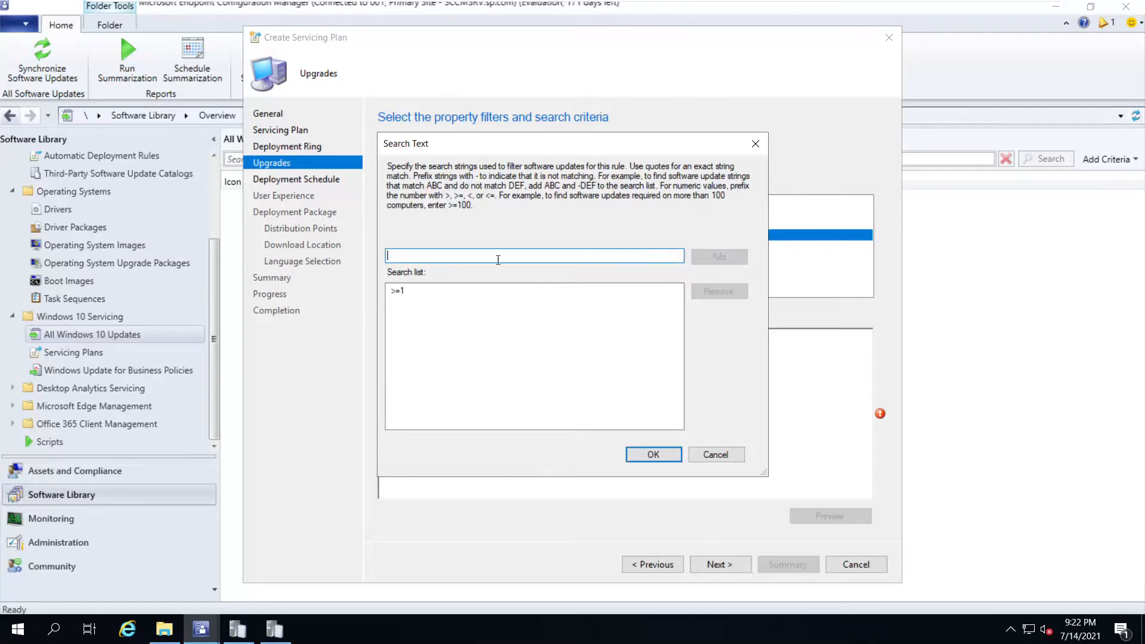
{"action": "left_click", "coordinate": [633, 457]}
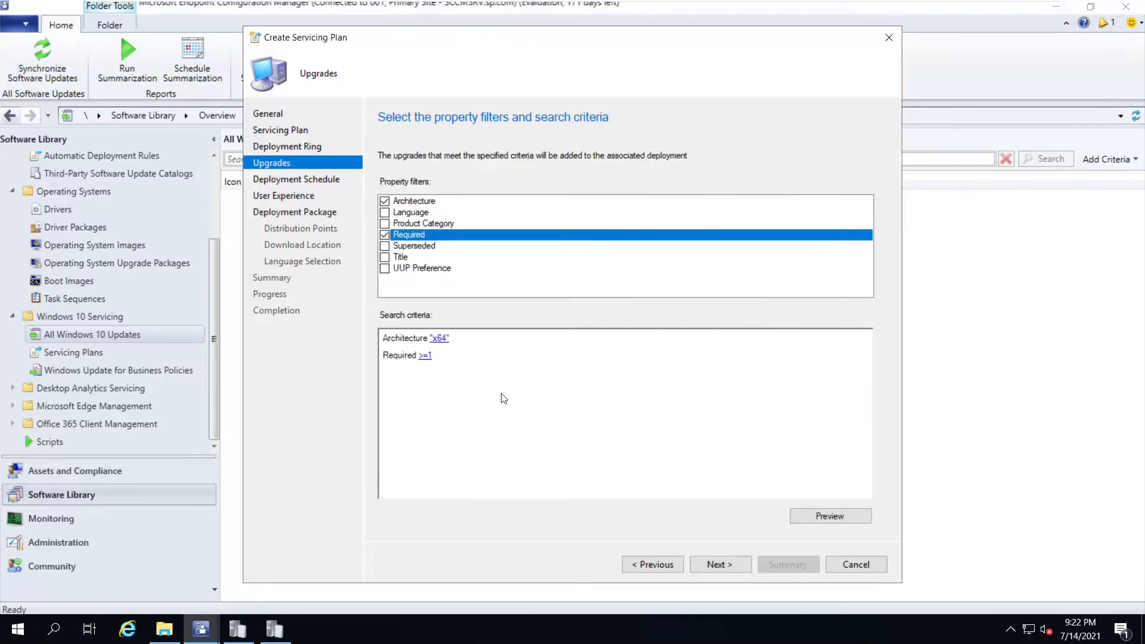
Add filters for Superseded set to No and Product Category Windows 10
{"action": "left_click", "coordinate": [385, 246]}
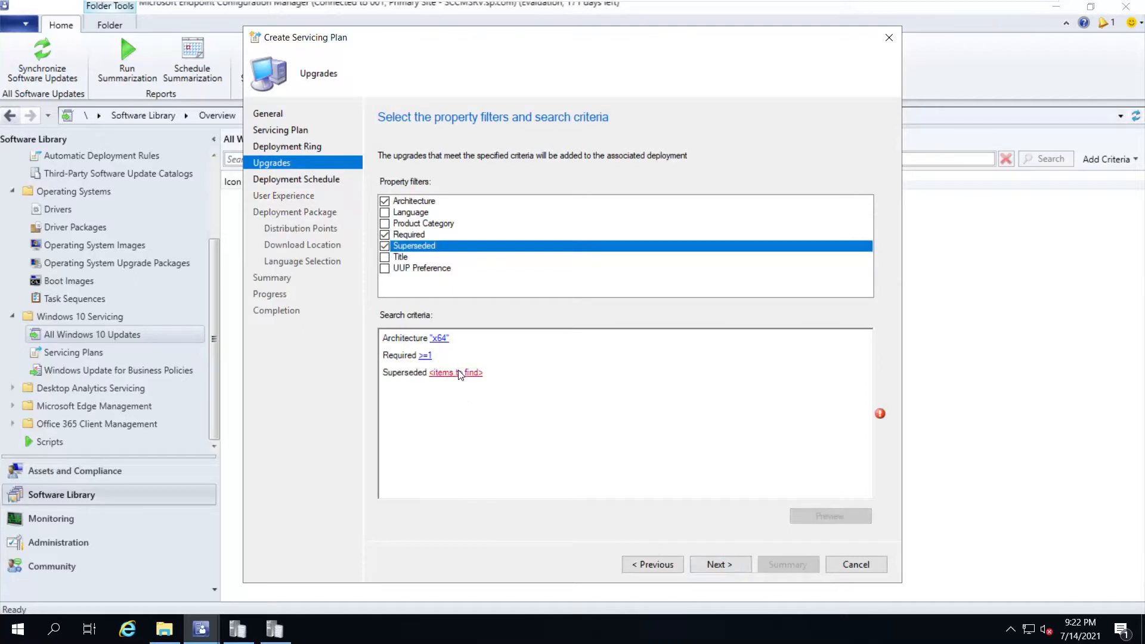
{"action": "left_click", "coordinate": [458, 373]}
{"action": "left_click", "coordinate": [578, 330]}
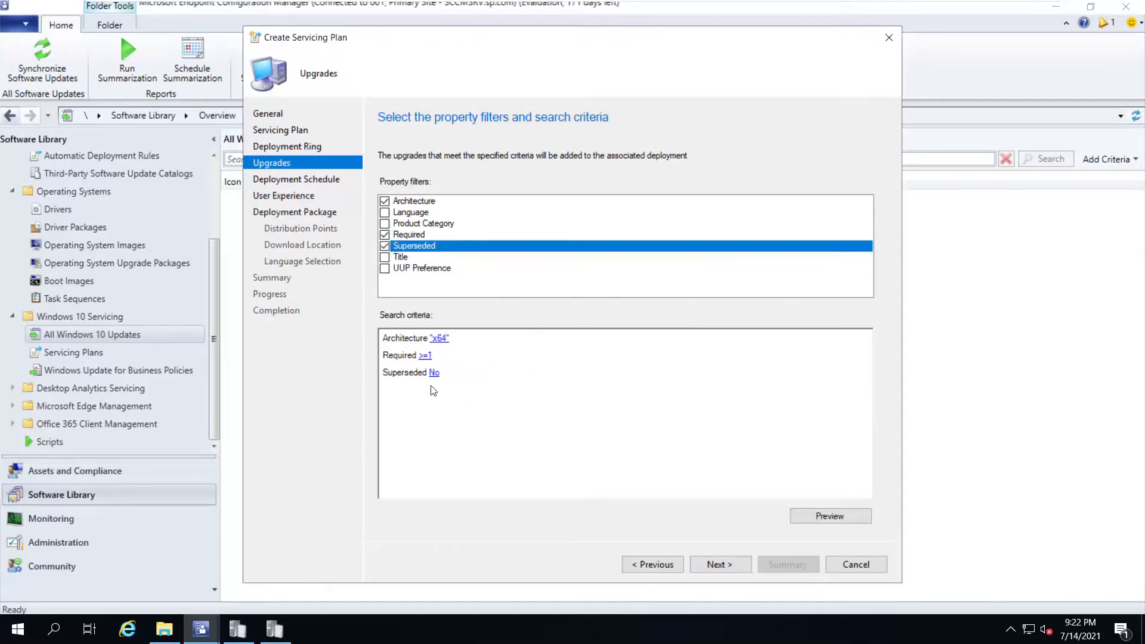
{"action": "left_click", "coordinate": [385, 223]}
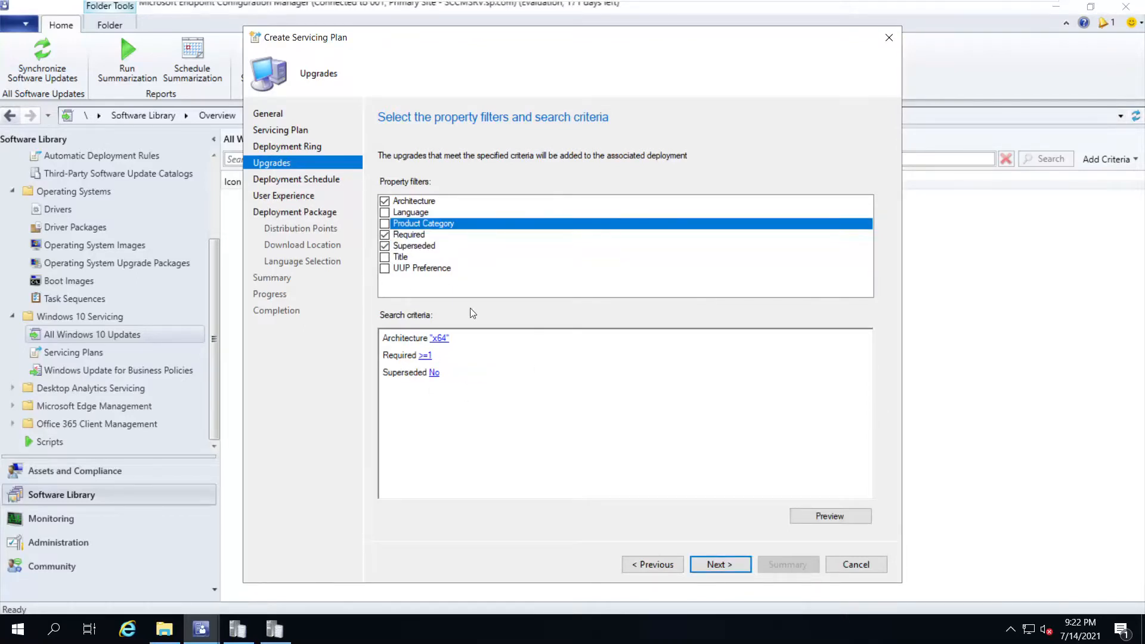
{"action": "left_click", "coordinate": [476, 357]}
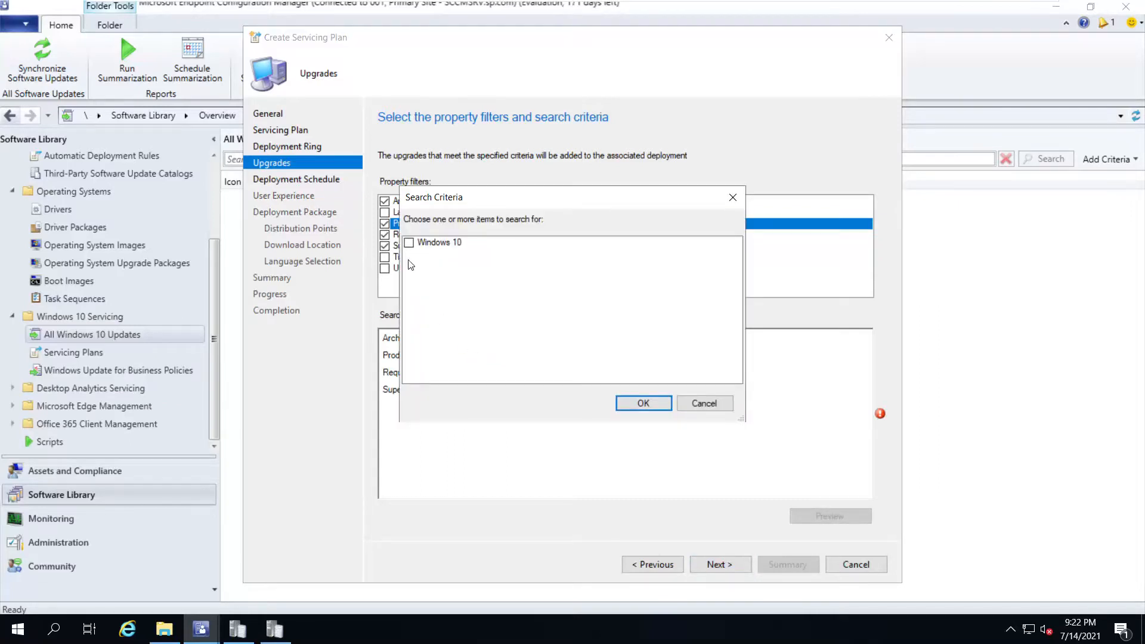
{"action": "left_click", "coordinate": [410, 244]}
{"action": "left_click", "coordinate": [633, 404]}
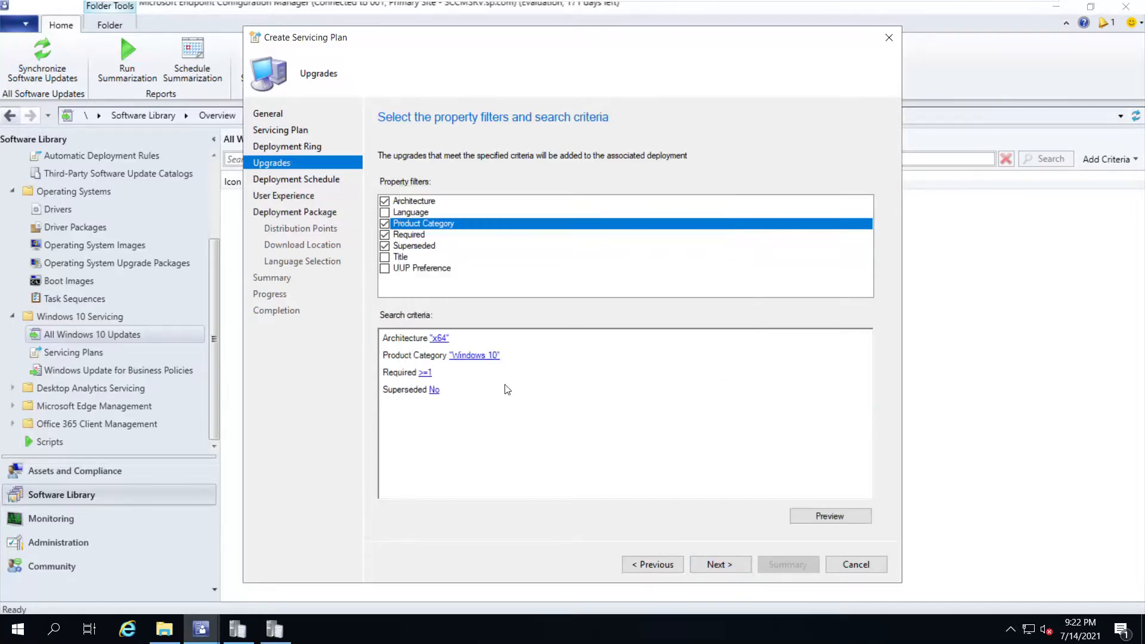
Add a Language filter limited to English
{"action": "left_click", "coordinate": [385, 213]}
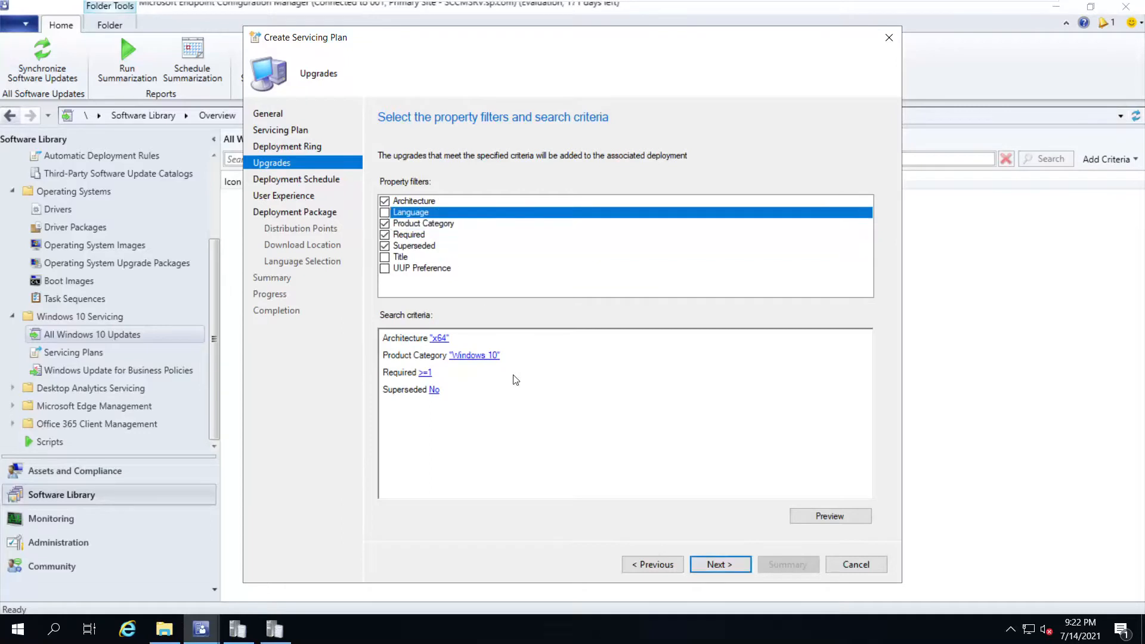
{"action": "left_click", "coordinate": [457, 356]}
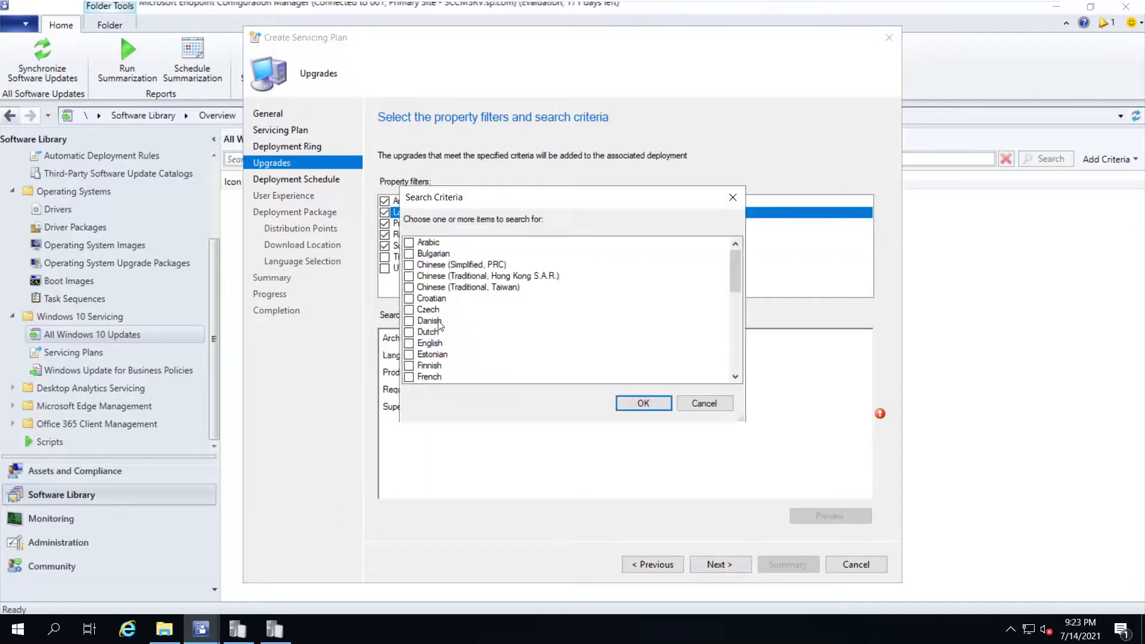
{"action": "scroll", "coordinate": [455, 343], "scroll_direction": "down", "scroll_amount": 1}
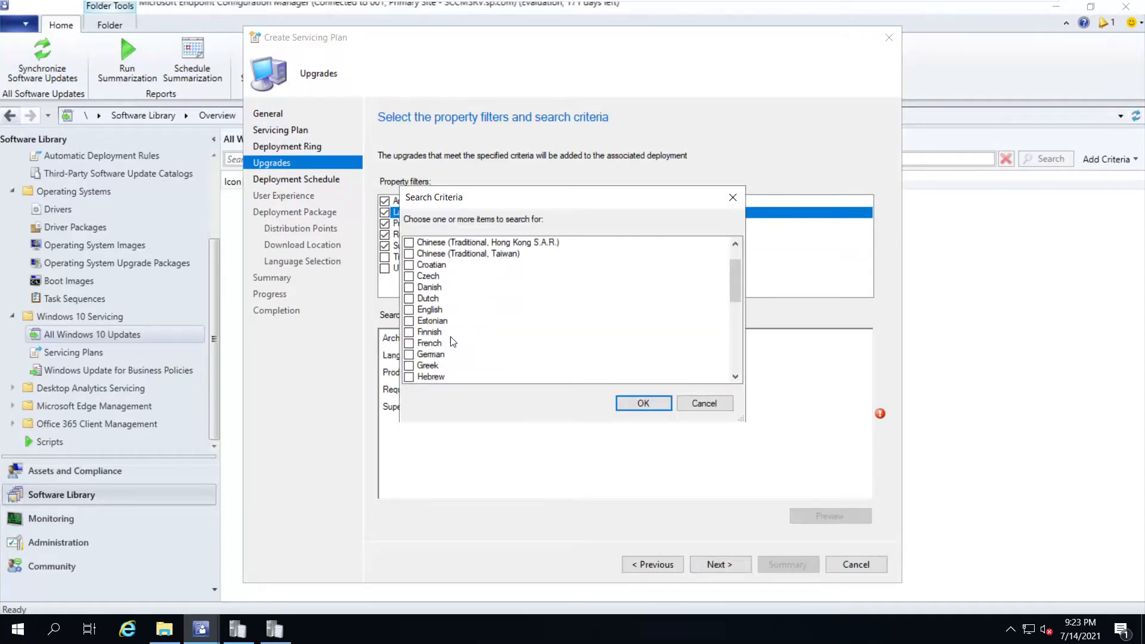
{"action": "left_click", "coordinate": [410, 311]}
{"action": "left_click", "coordinate": [638, 403]}
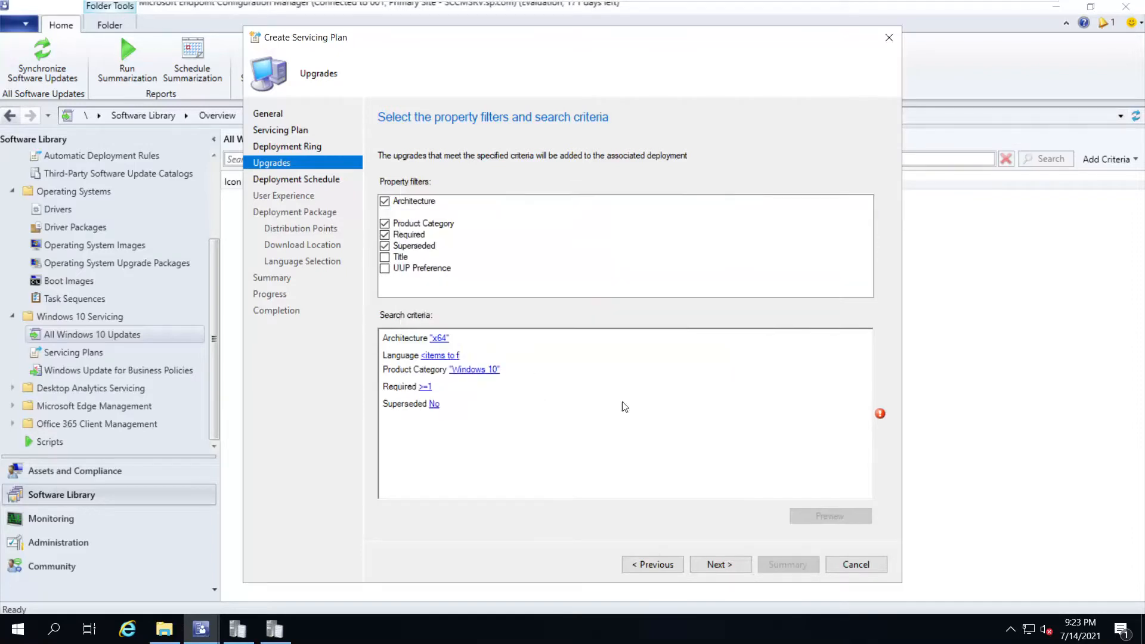
Try and then remove a Title filter, and preview the matching updates, which return none
{"action": "left_click", "coordinate": [385, 259]}
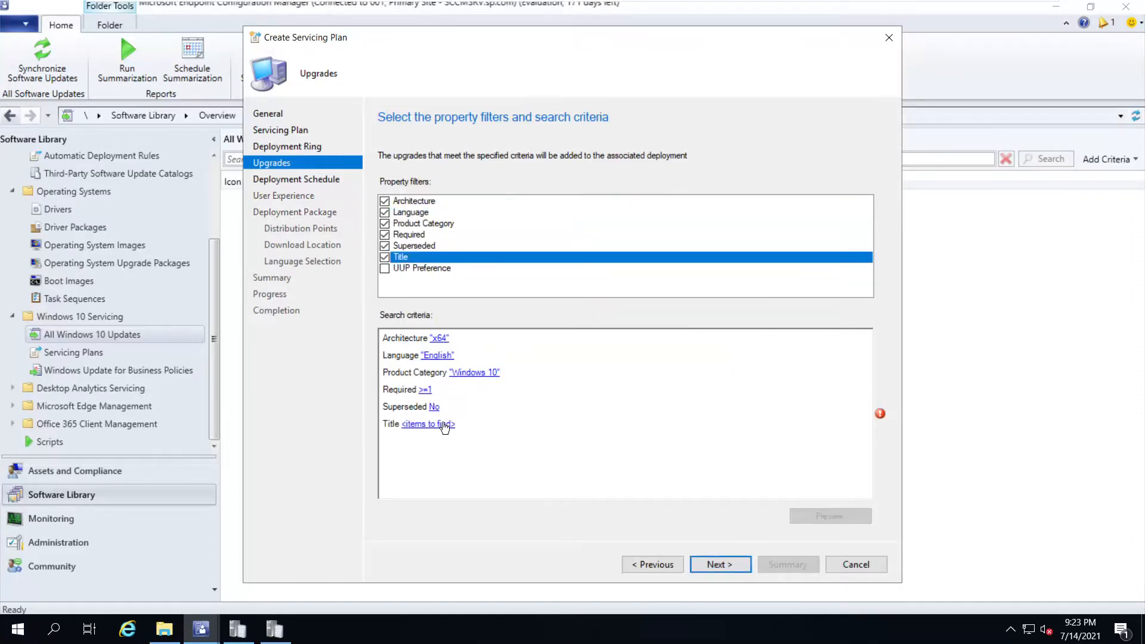
{"action": "left_click", "coordinate": [445, 425]}
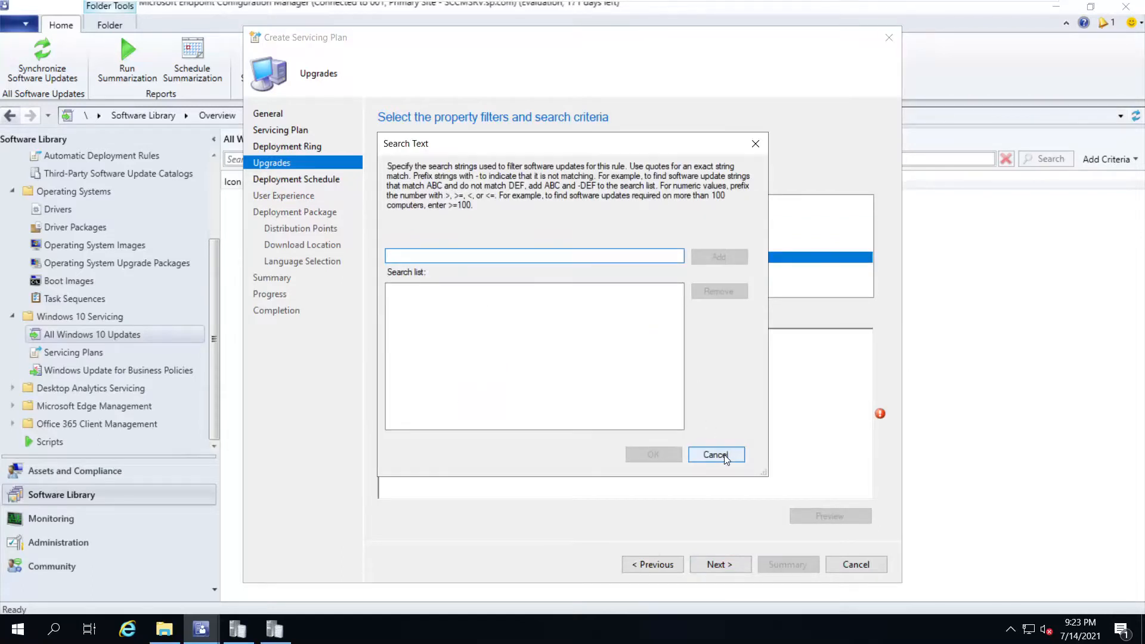
{"action": "left_click", "coordinate": [724, 455]}
{"action": "left_click", "coordinate": [384, 257]}
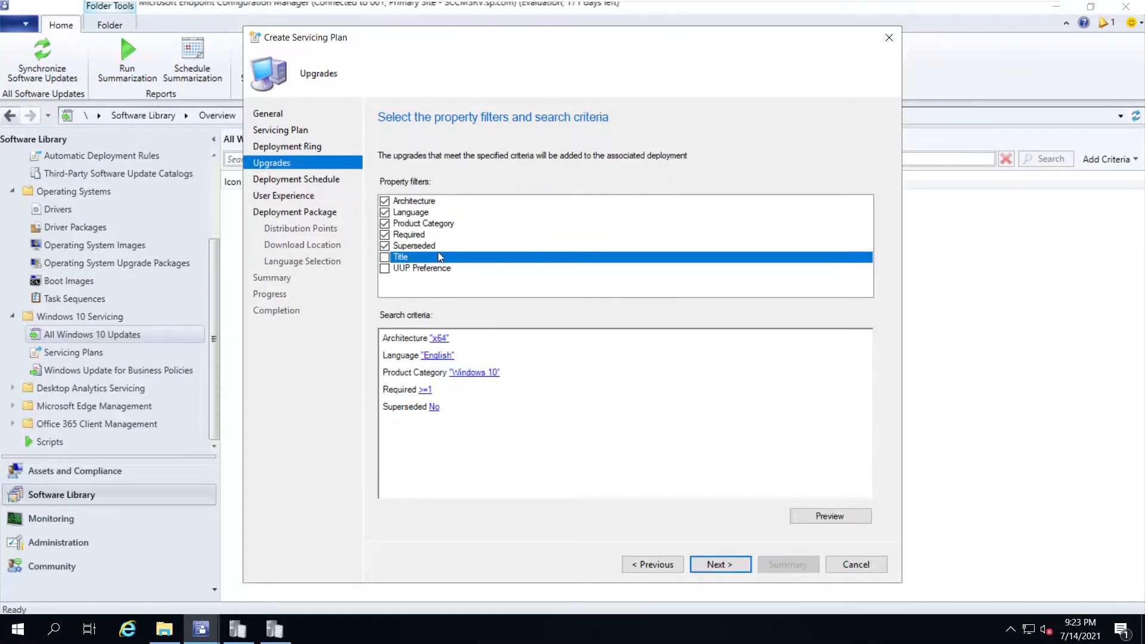
{"action": "left_click", "coordinate": [828, 517]}
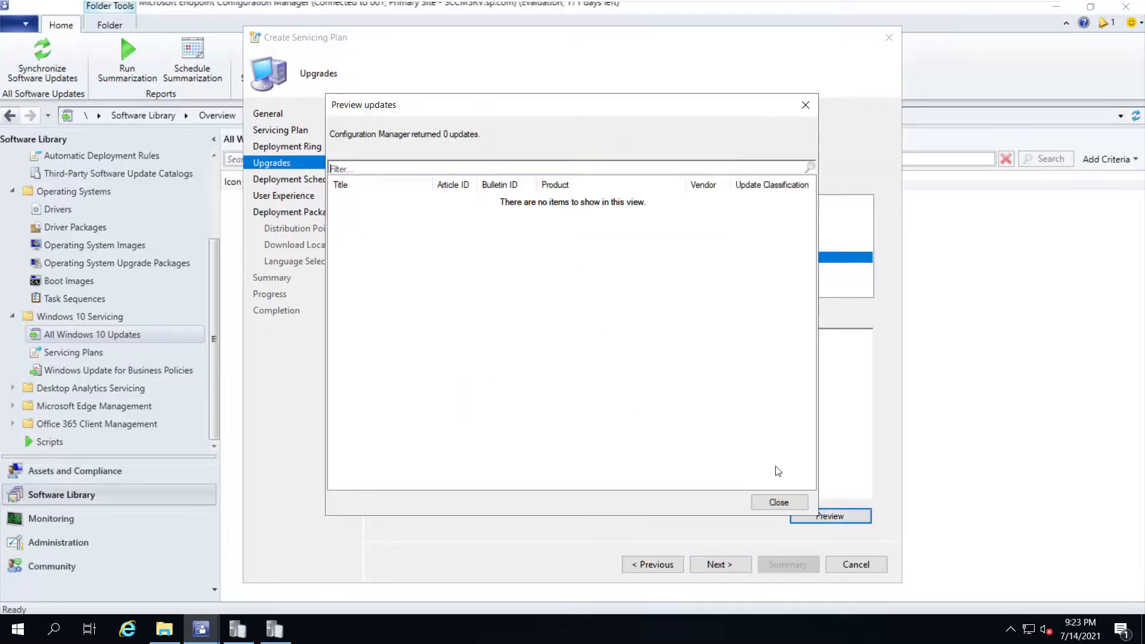
{"action": "left_click", "coordinate": [778, 503]}
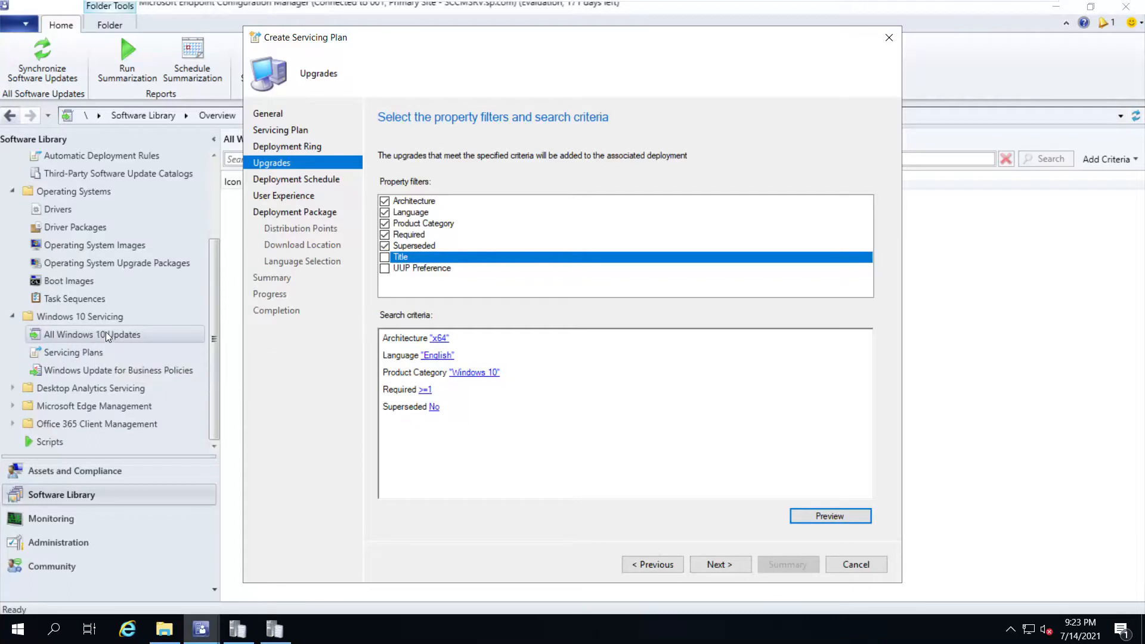
{"action": "left_click", "coordinate": [821, 516]}
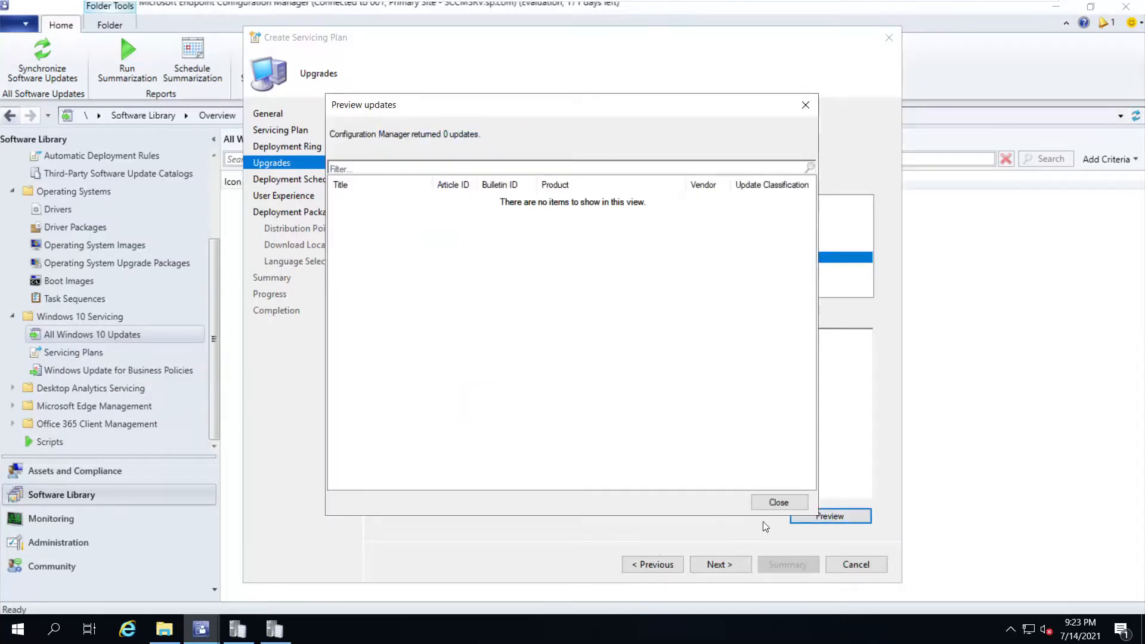
{"action": "left_click", "coordinate": [777, 502]}
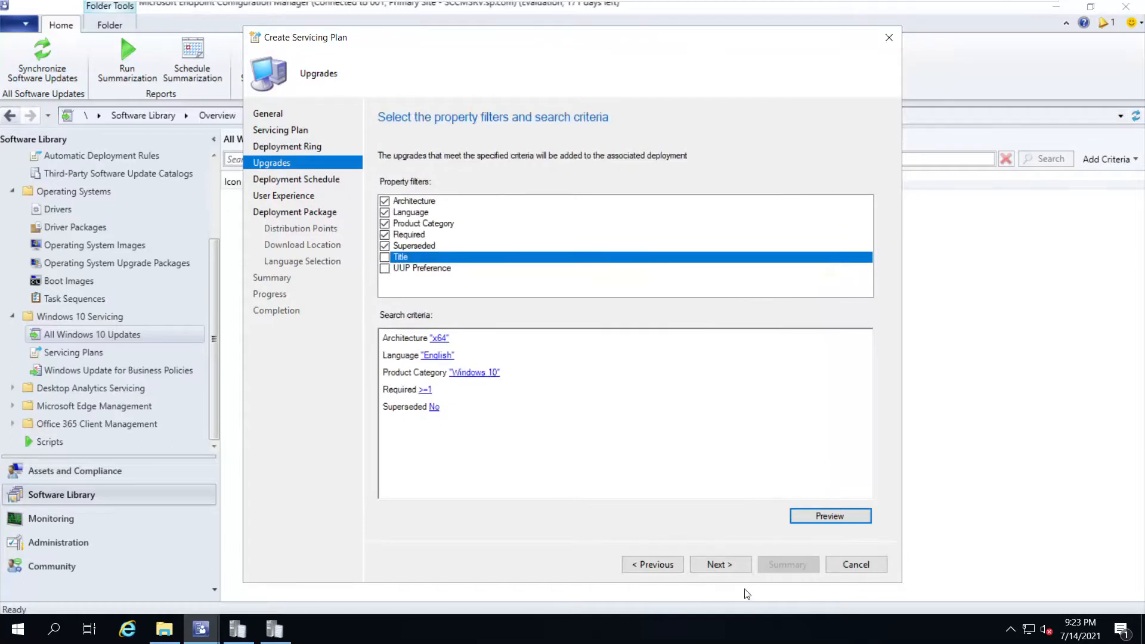
{"action": "left_click", "coordinate": [720, 563]}
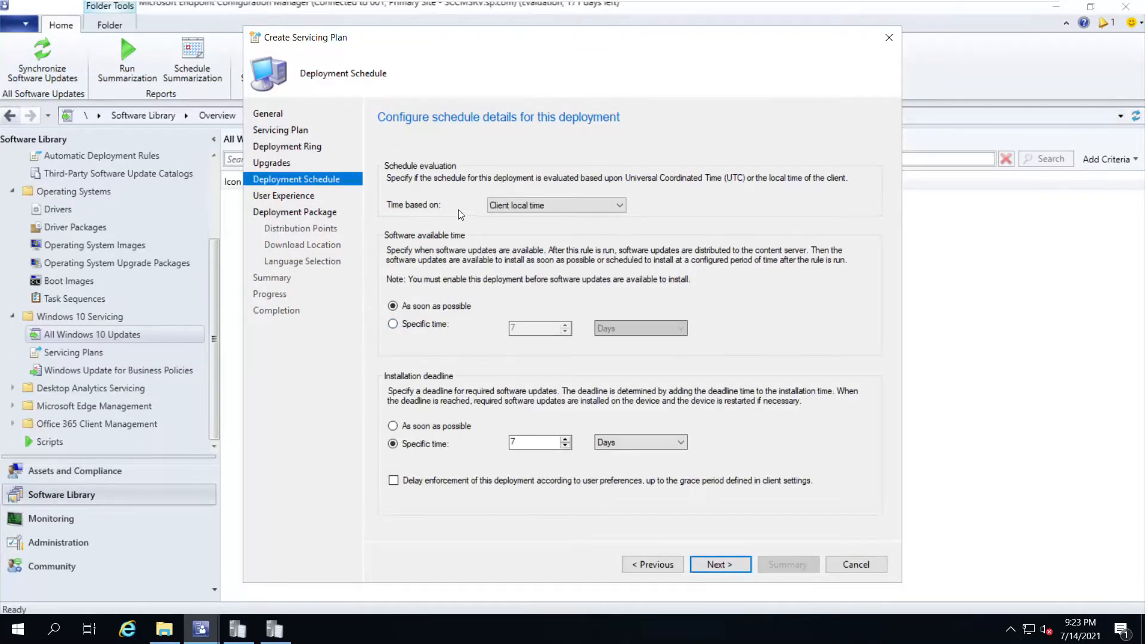
Keep the schedule on client local time with a 7-day installation deadline
{"action": "left_click", "coordinate": [546, 203]}
{"action": "left_click", "coordinate": [545, 205]}
{"action": "double_click", "coordinate": [547, 440]}
{"action": "left_click", "coordinate": [736, 564]}
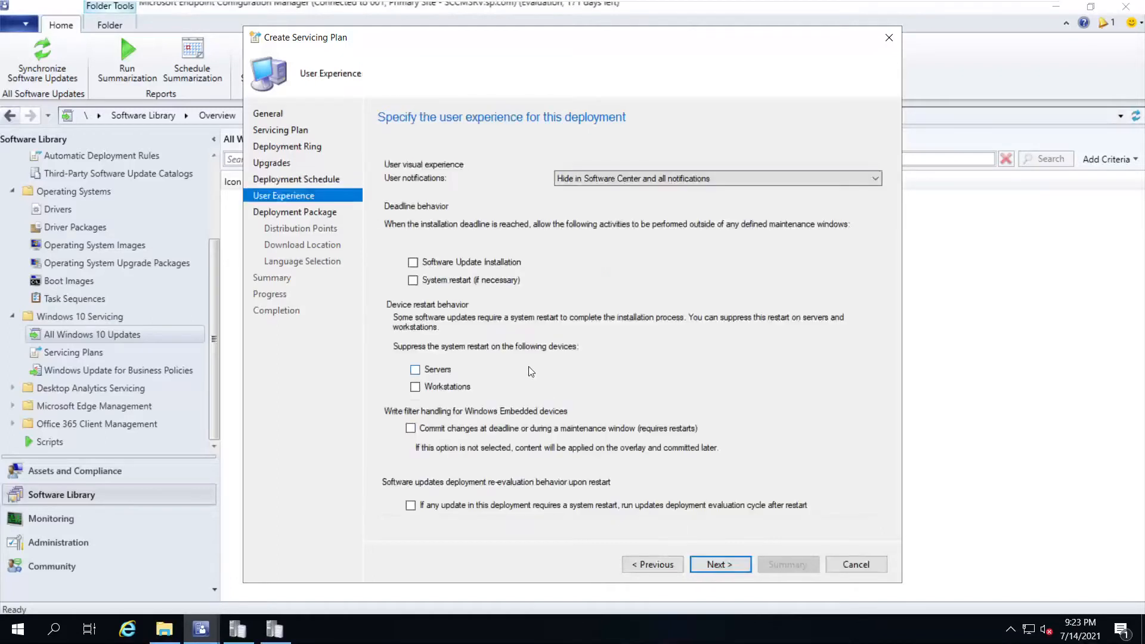
Keep Software Center notifications hidden and stop suppressing restarts on servers
{"action": "left_click", "coordinate": [621, 182]}
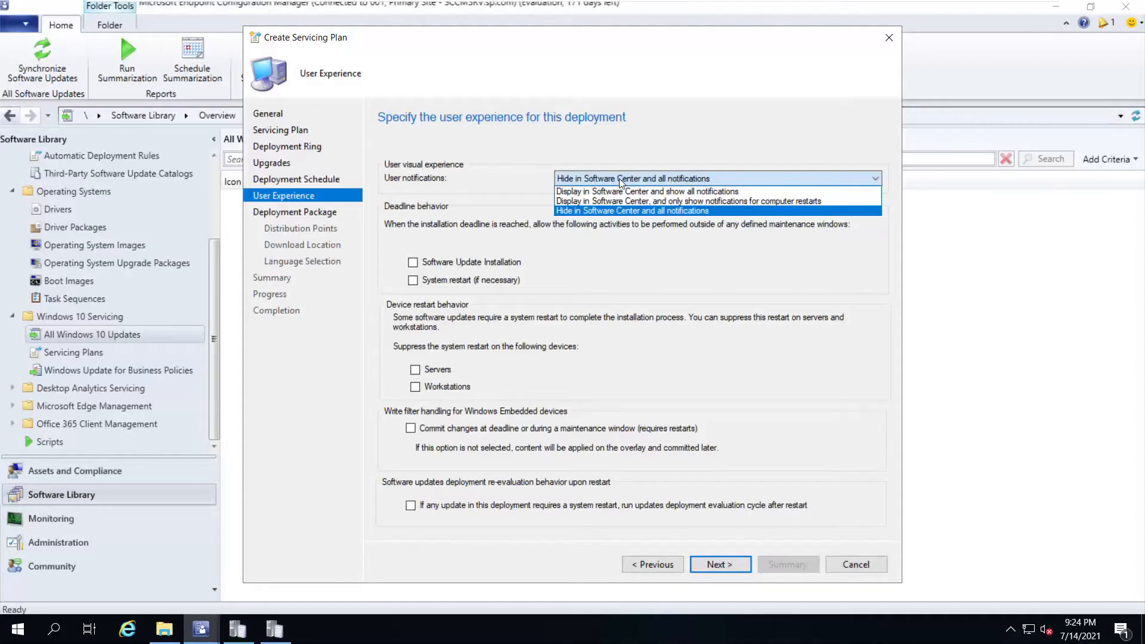
{"action": "left_click", "coordinate": [621, 181]}
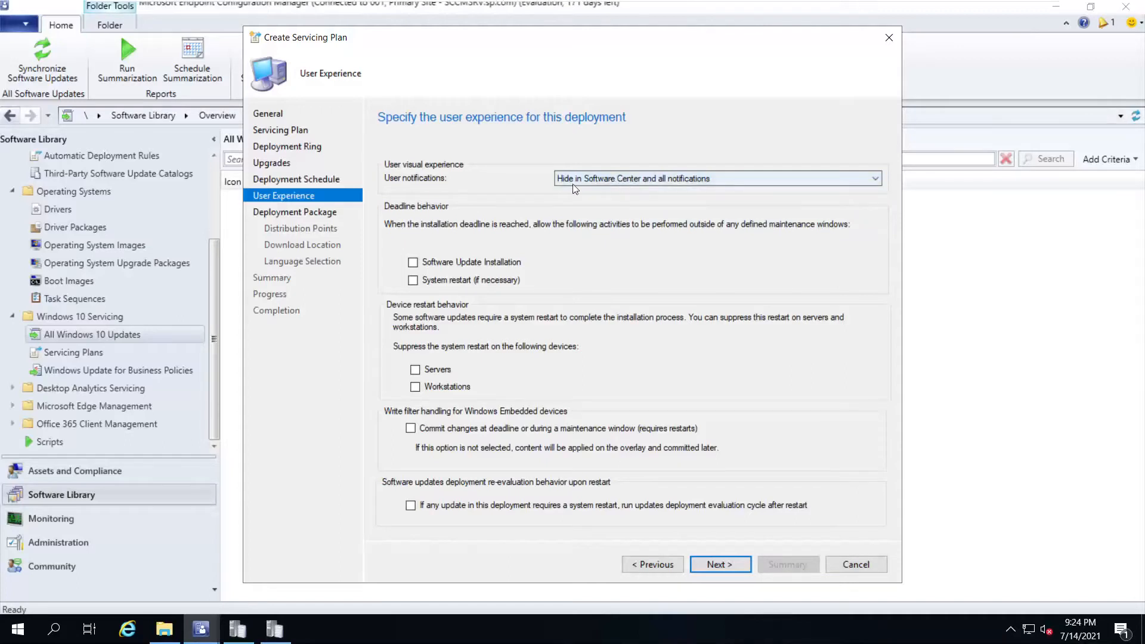
{"action": "left_click", "coordinate": [416, 371]}
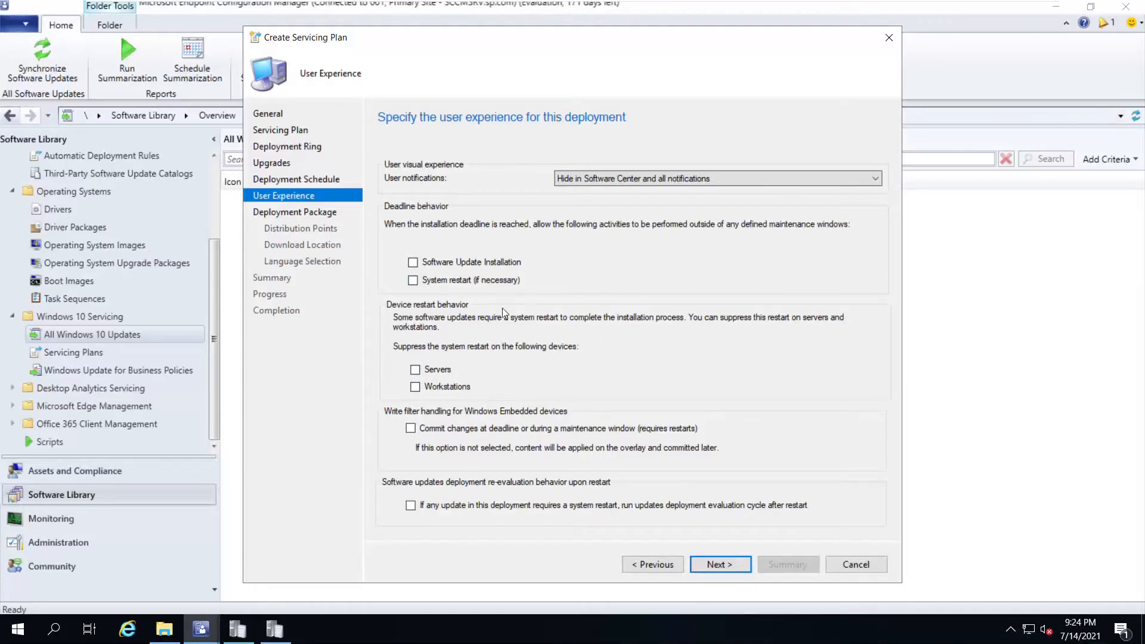
{"action": "left_click", "coordinate": [723, 566]}
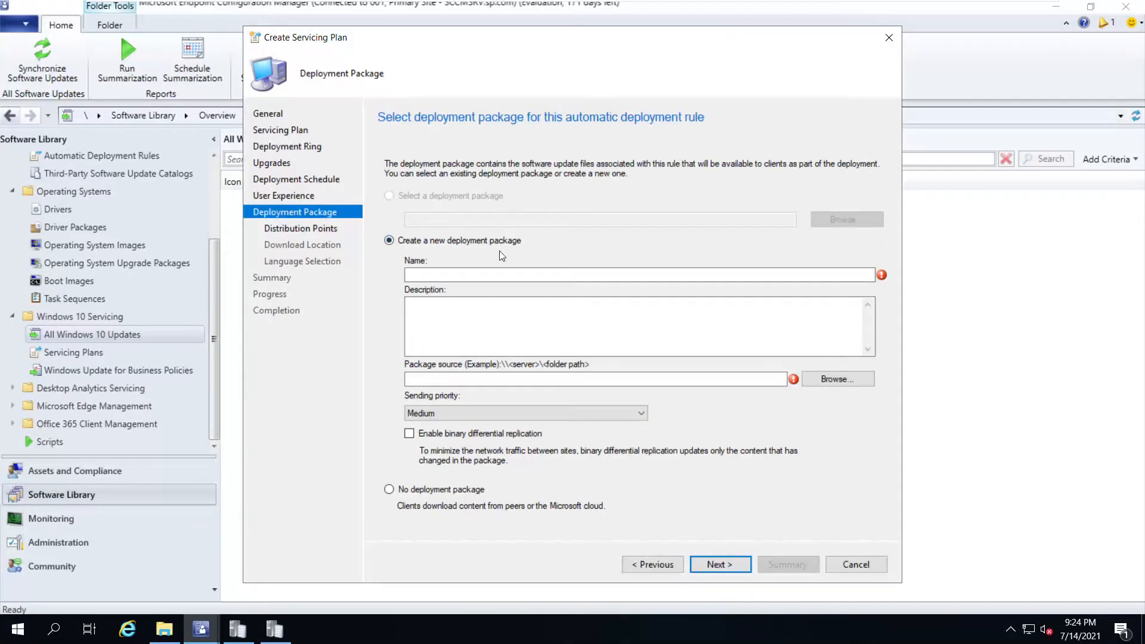
Name the package Windows 10 21H1 Upgrade Package and try \\spaindc\Applications as its source, which is rejected as non-empty
{"action": "left_click", "coordinate": [575, 276]}
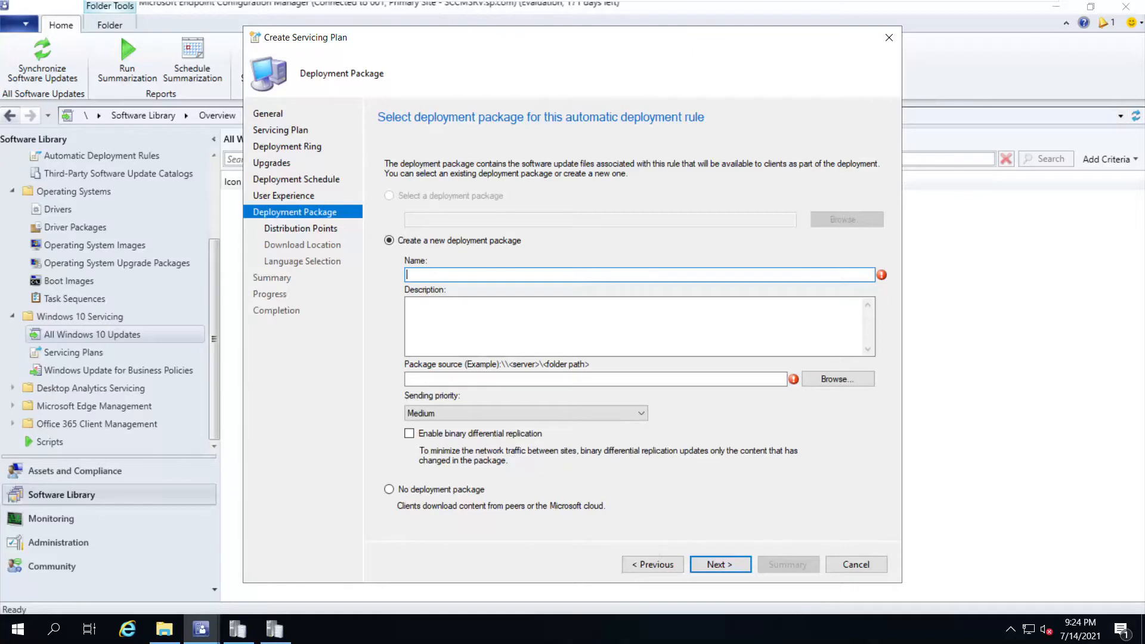
{"action": "type", "text": "Windows 10 21H1 Upgrade Package"}
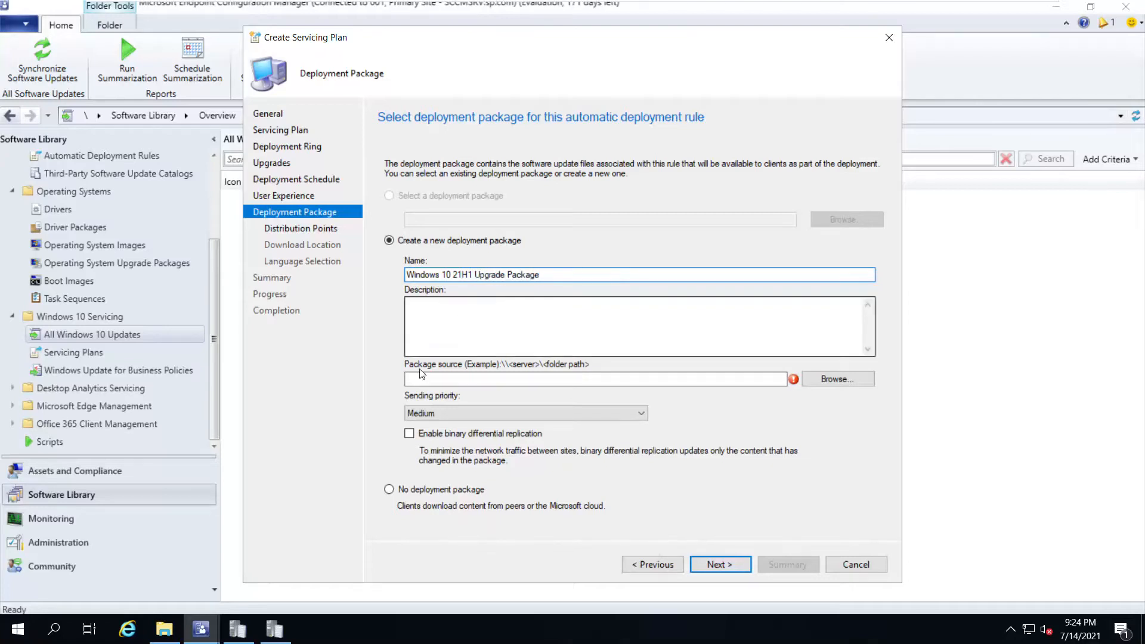
{"action": "left_click", "coordinate": [489, 373]}
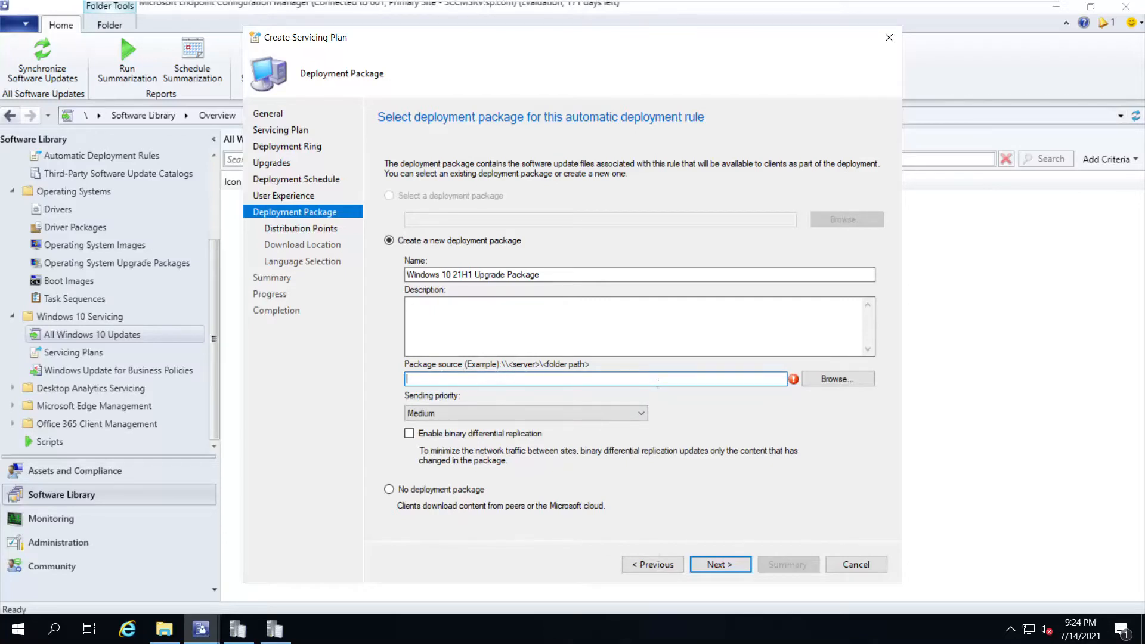
{"action": "left_click", "coordinate": [832, 377]}
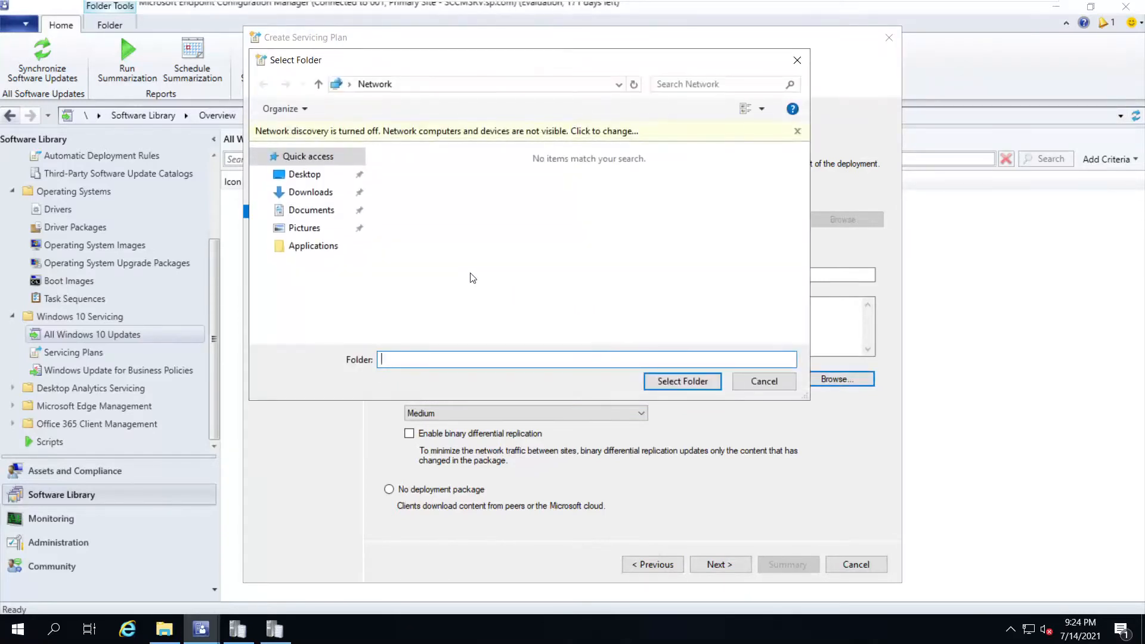
{"action": "type", "text": "\\\\spaindc\\"}
{"action": "key", "text": "Return"}
{"action": "double_click", "coordinate": [446, 148]}
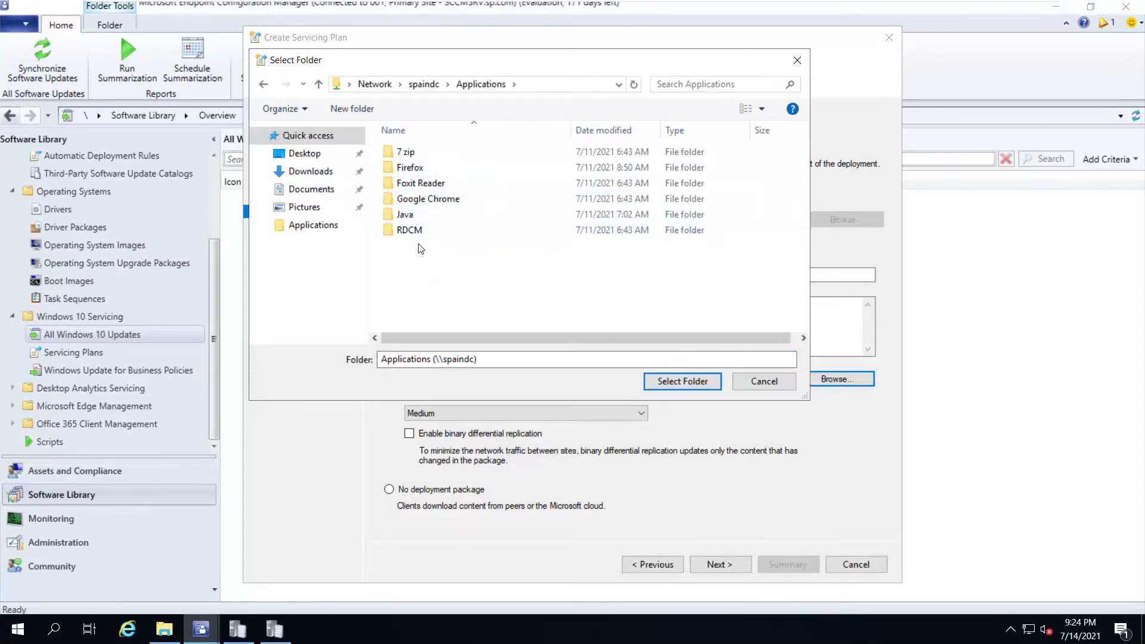
{"action": "left_click", "coordinate": [659, 380]}
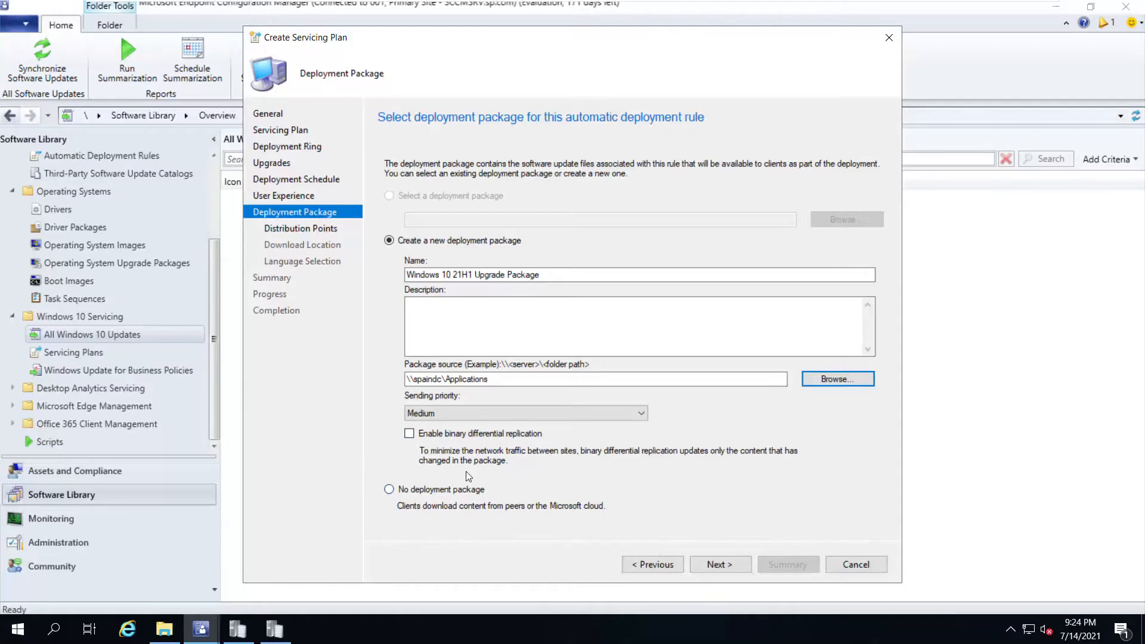
{"action": "left_click", "coordinate": [717, 564]}
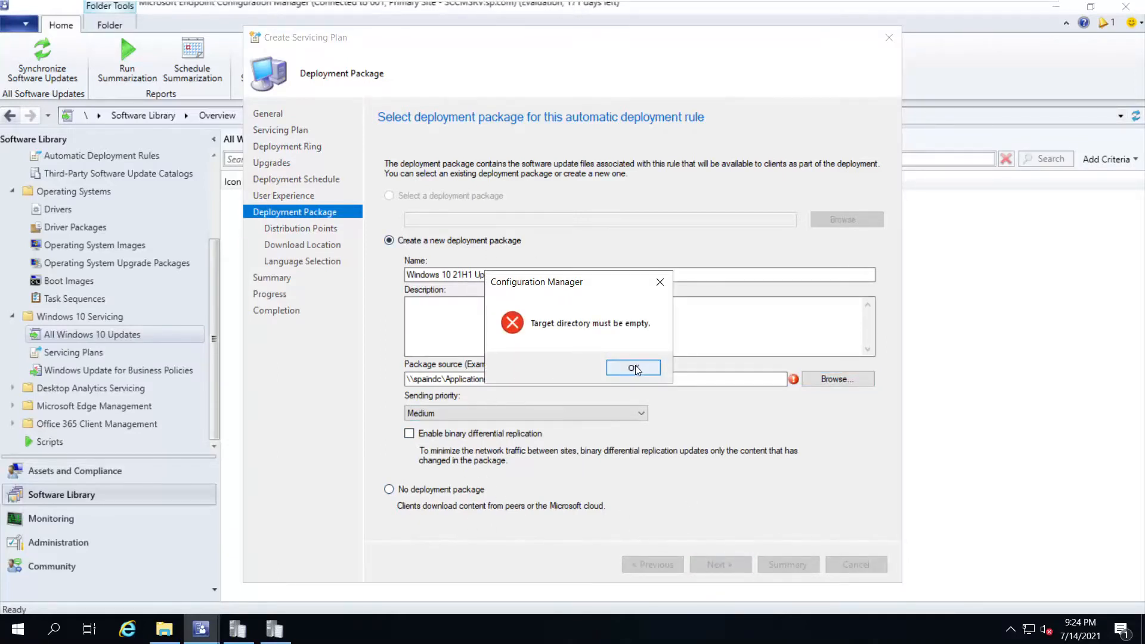
{"action": "left_click", "coordinate": [635, 367]}
Create a new 21H1 Upgrade folder under Applications and use it as the package source
{"action": "left_click", "coordinate": [817, 382]}
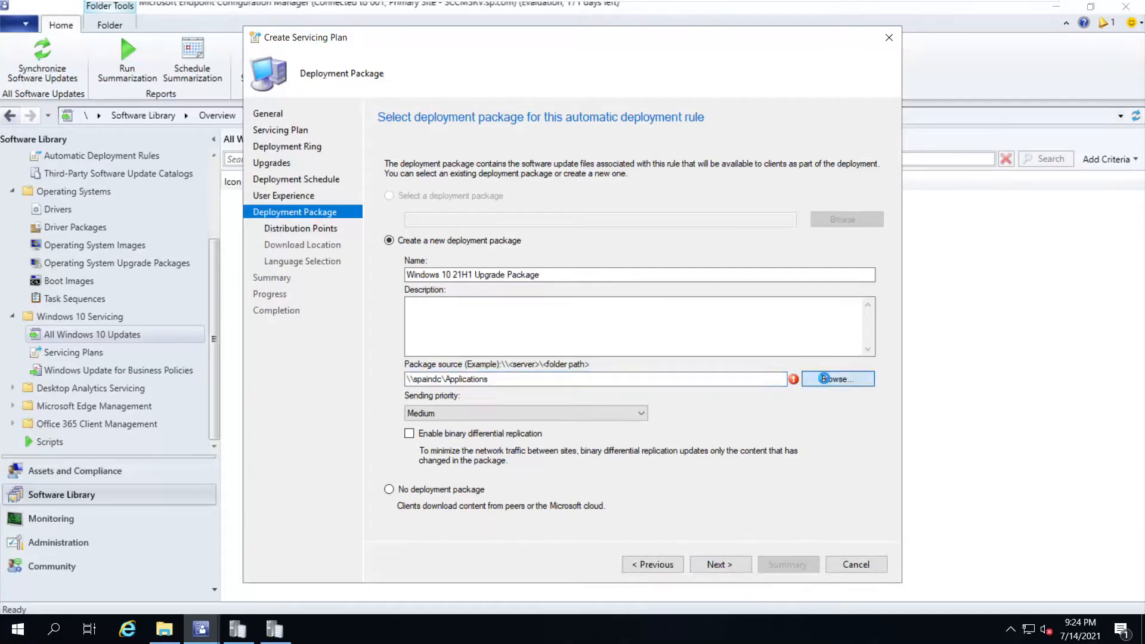
{"action": "left_click", "coordinate": [352, 109]}
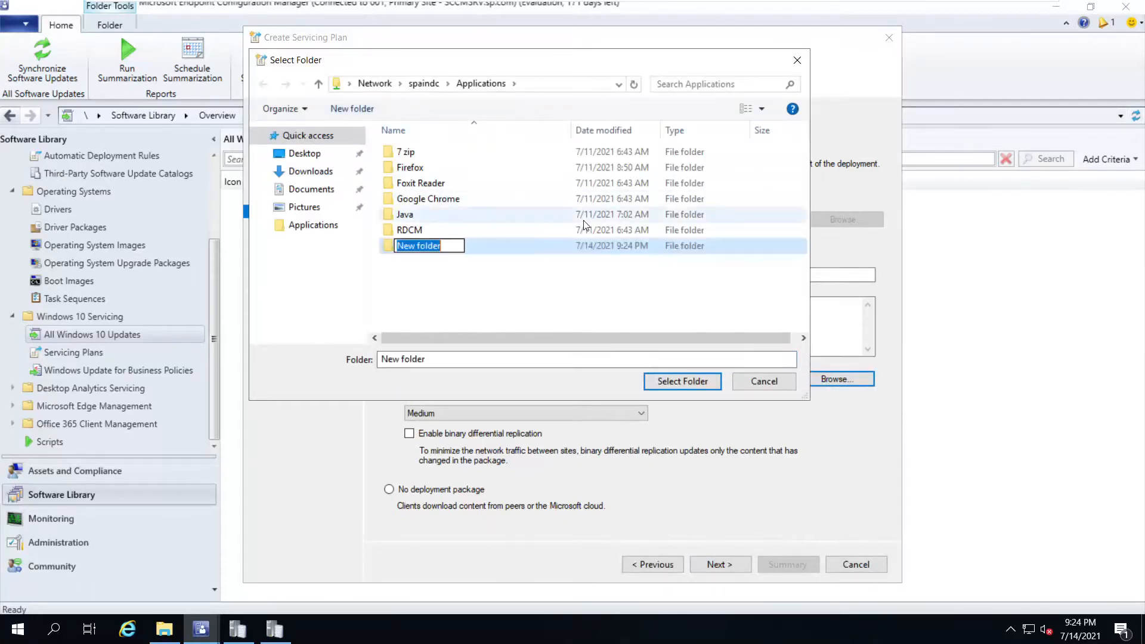
{"action": "type", "text": "OSD 21"}
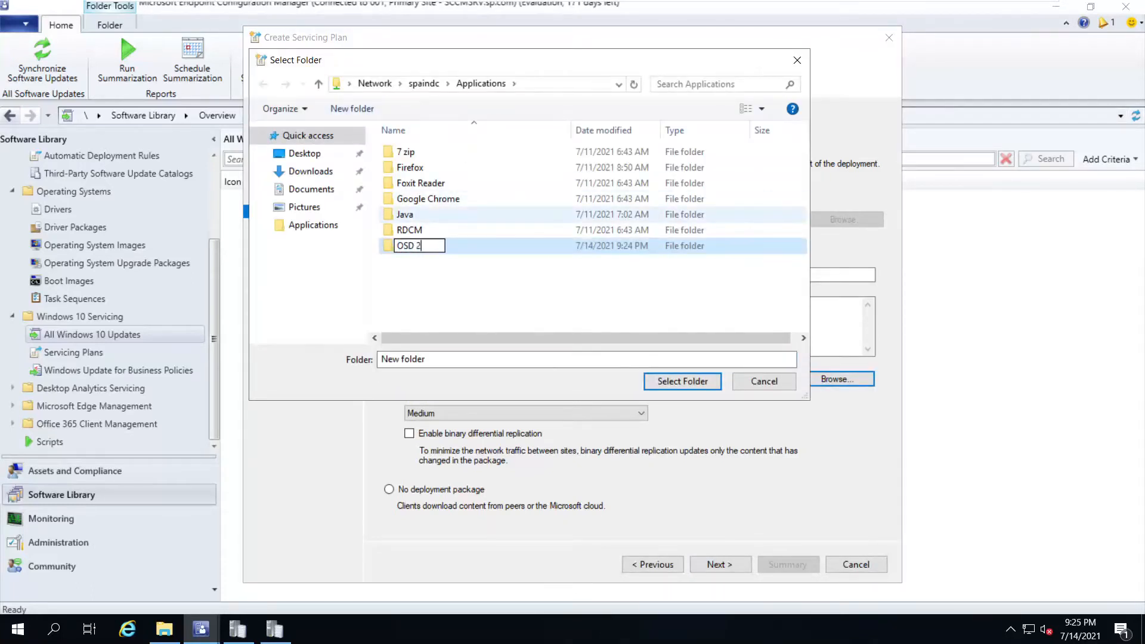
{"action": "type", "text": "H1"}
{"action": "key", "text": "BackSpace"}
{"action": "key", "text": "BackSpace"}
{"action": "key", "text": "BackSpace"}
{"action": "key", "text": "BackSpace"}
{"action": "key", "text": "BackSpace"}
{"action": "key", "text": "BackSpace"}
{"action": "key", "text": "BackSpace"}
{"action": "key", "text": "BackSpace"}
{"action": "type", "text": "21H1 Upgrade"}
{"action": "key", "text": "Return"}
{"action": "key", "text": "Return"}
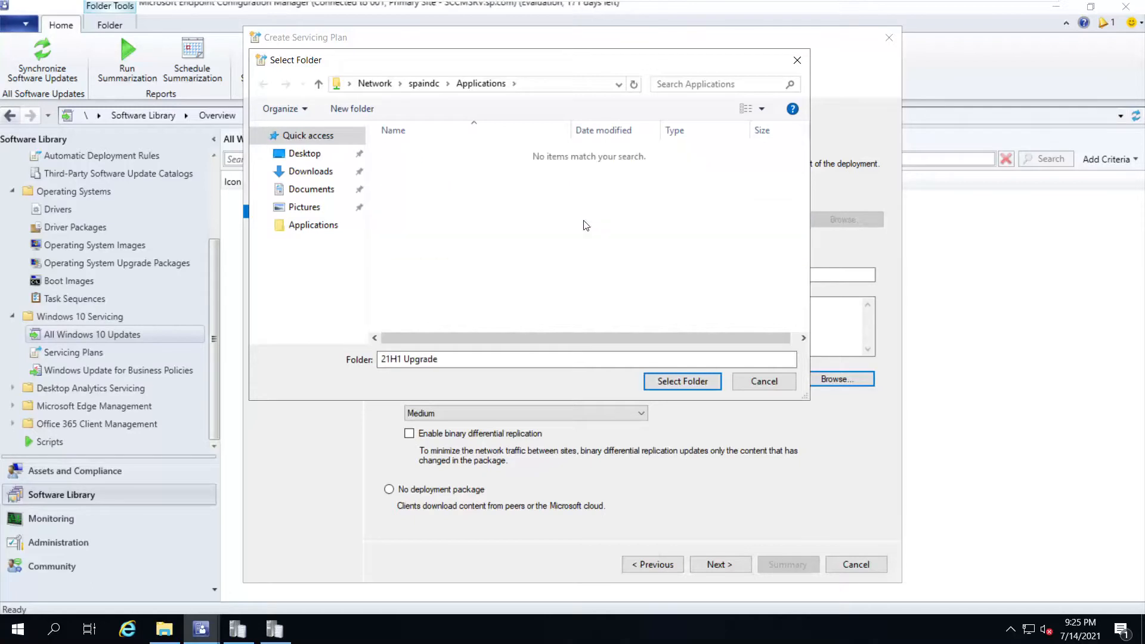
{"action": "left_click", "coordinate": [680, 381]}
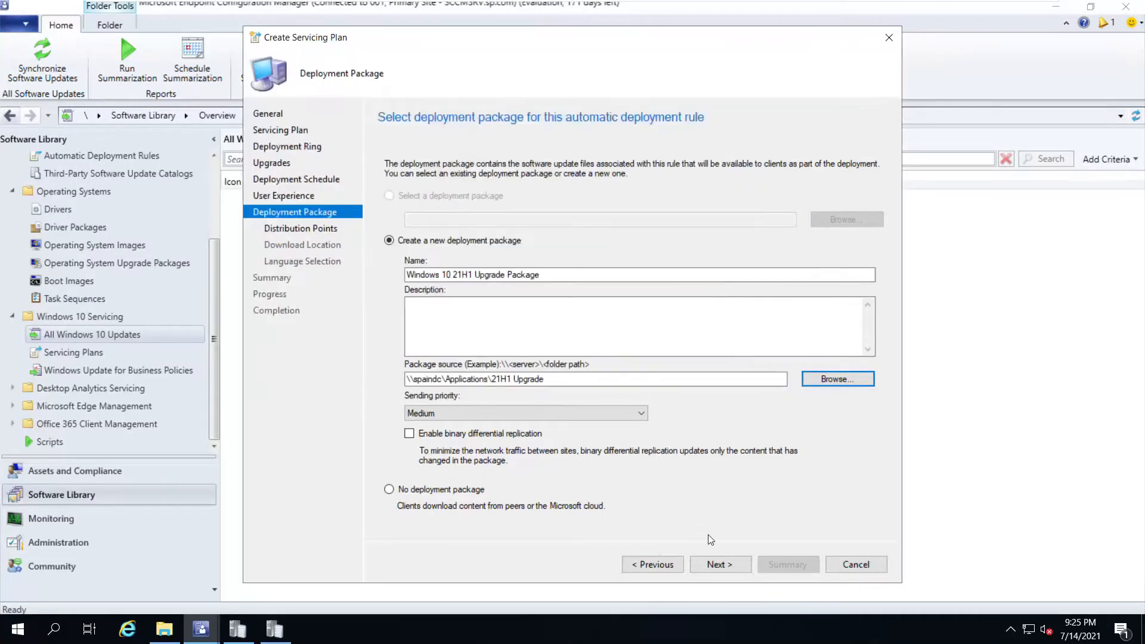
{"action": "left_click", "coordinate": [716, 566]}
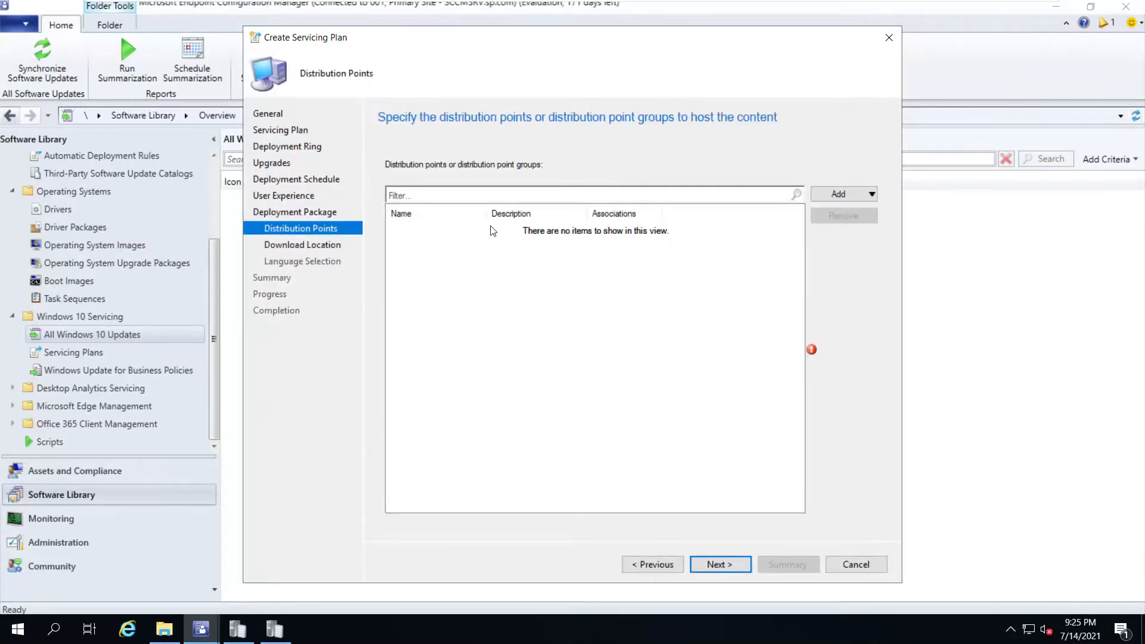
Add SCCMSRV.SP.COM as the distribution point for the package content
{"action": "left_click", "coordinate": [841, 194]}
{"action": "left_click", "coordinate": [868, 213]}
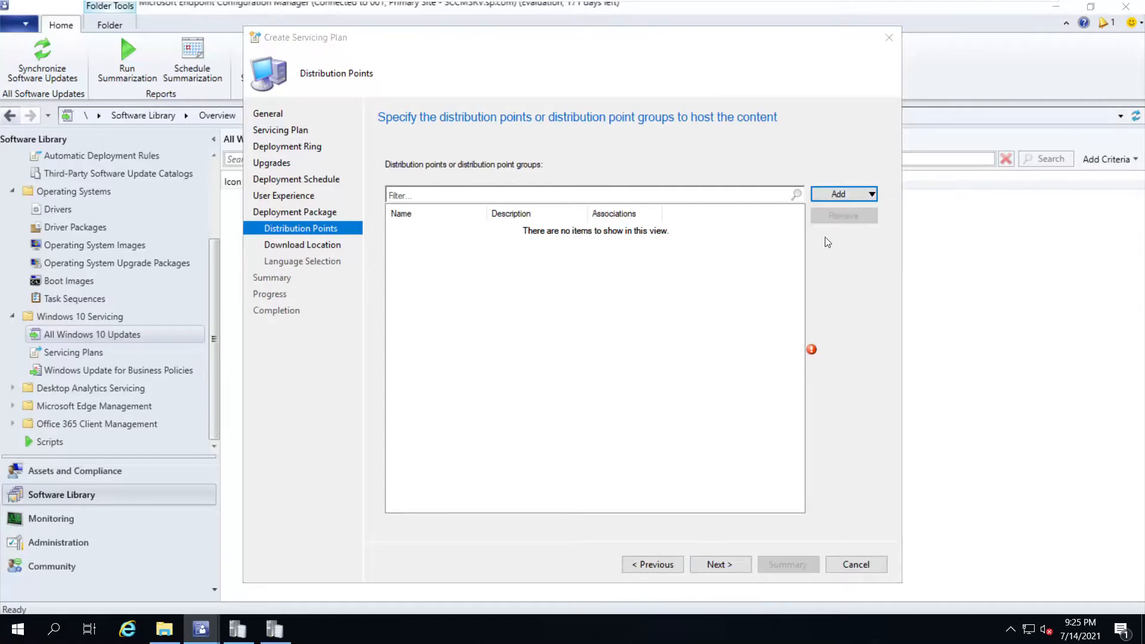
{"action": "left_click", "coordinate": [374, 252]}
{"action": "left_click", "coordinate": [683, 516]}
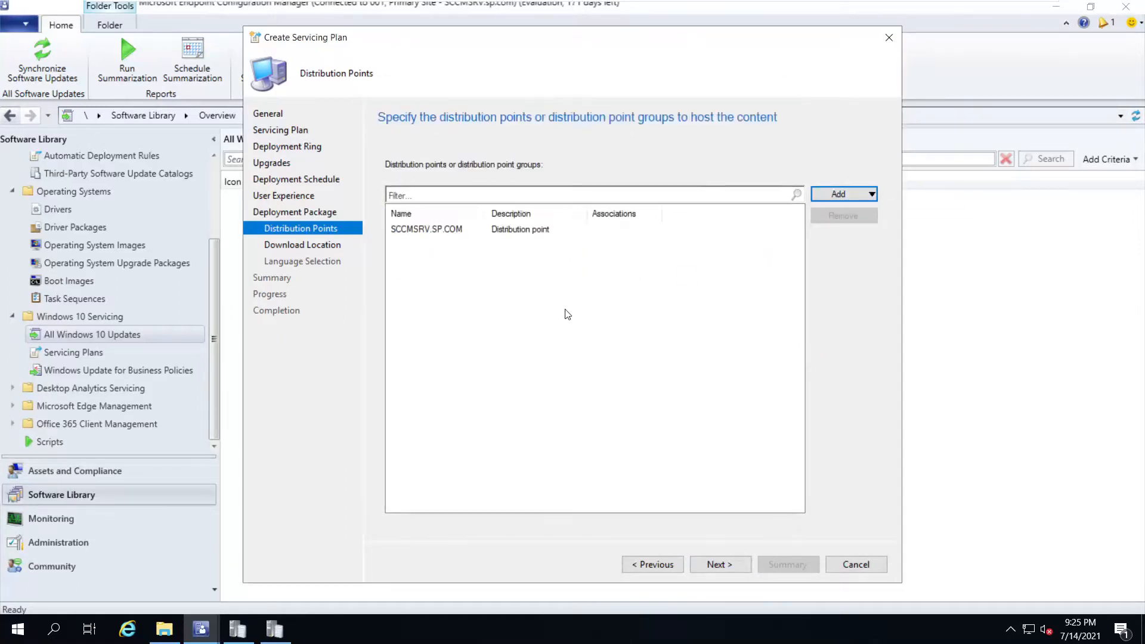
{"action": "left_click", "coordinate": [718, 565]}
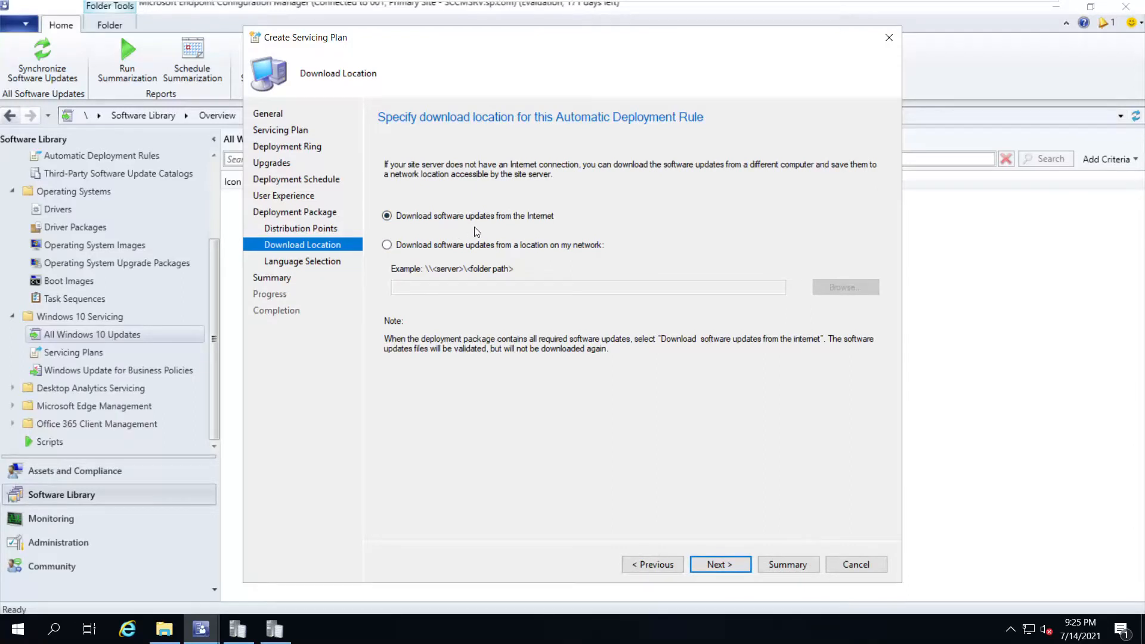
Accept the Internet download location and English language defaults, review the summary, and create the plan
{"action": "left_click", "coordinate": [719, 567]}
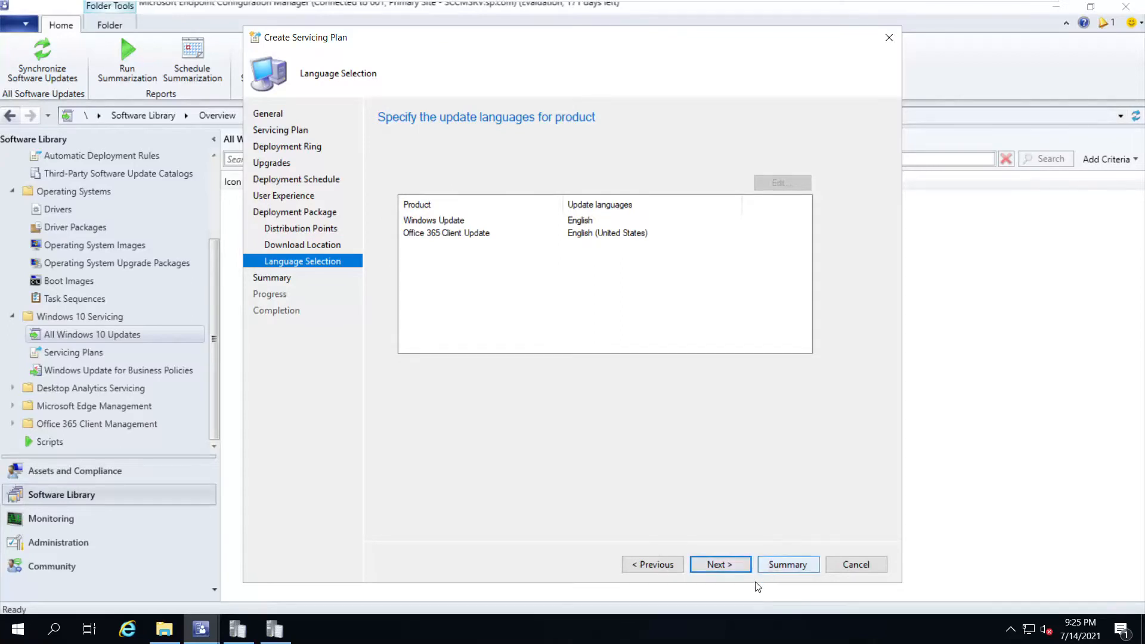
{"action": "left_click", "coordinate": [733, 570]}
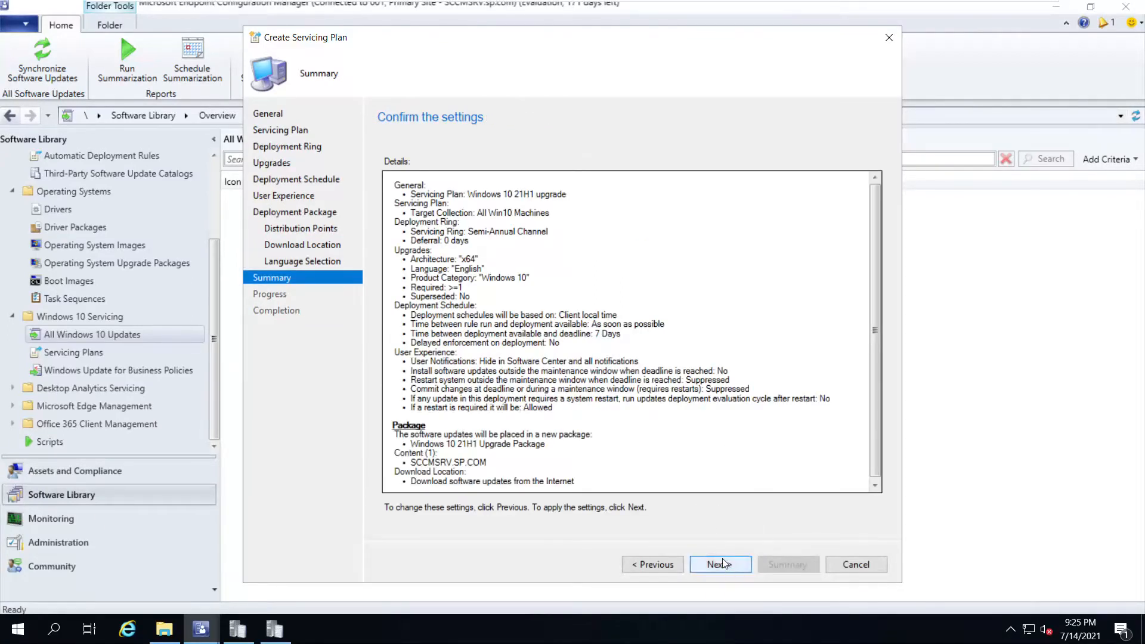
{"action": "scroll", "coordinate": [496, 271], "scroll_direction": "down", "scroll_amount": 1}
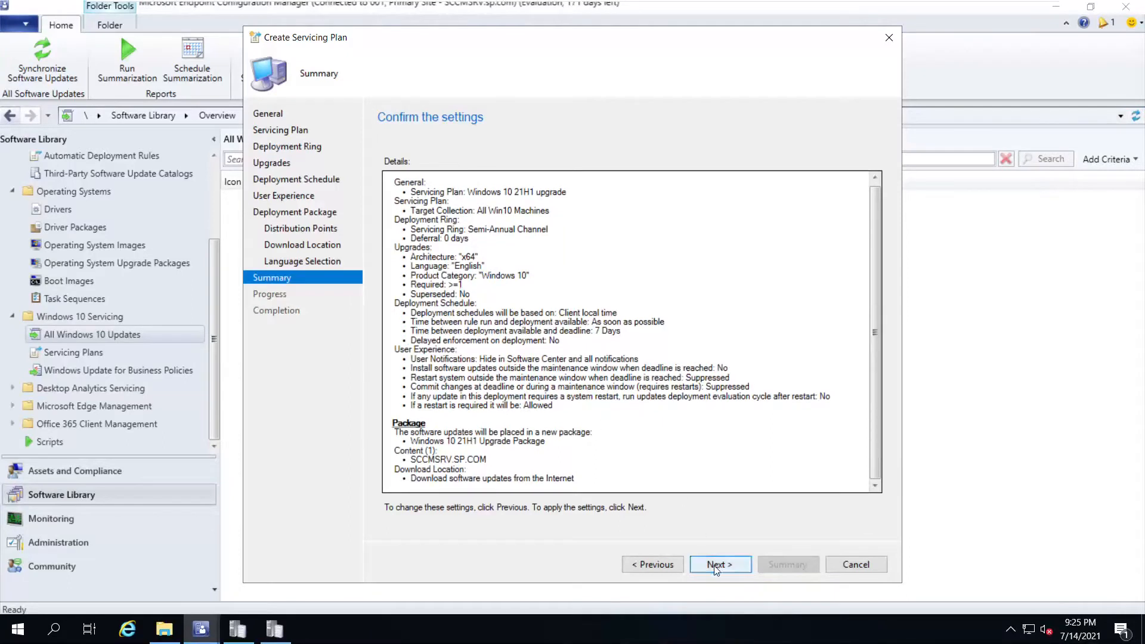
{"action": "left_click", "coordinate": [720, 565]}
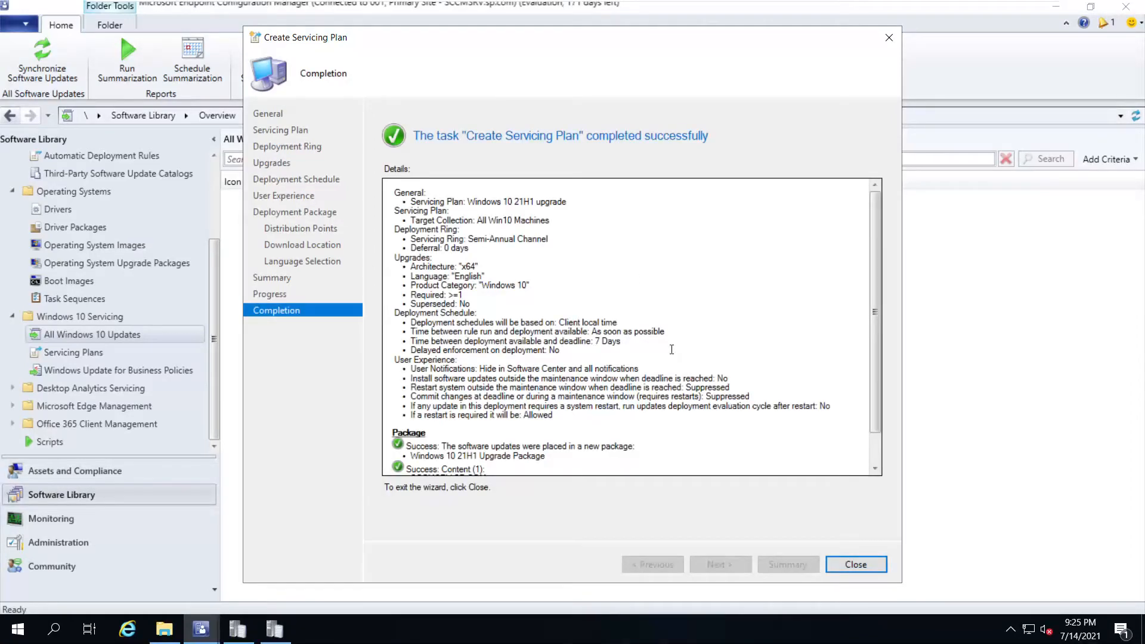
{"action": "scroll", "coordinate": [672, 349], "scroll_direction": "down", "scroll_amount": 2}
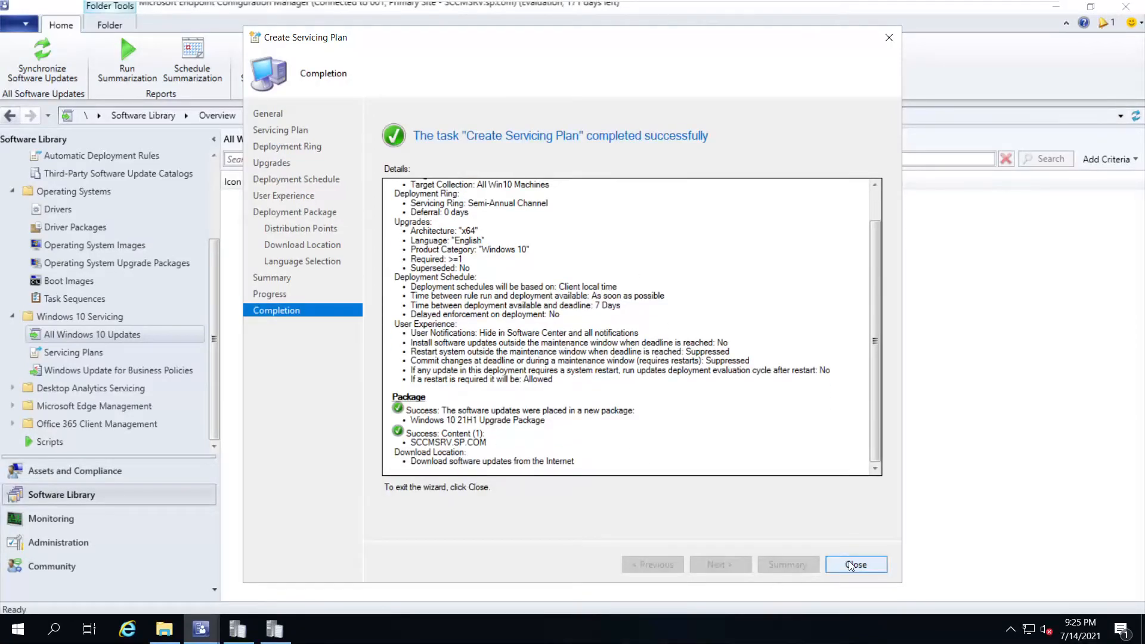
Run the Windows 10 21H1 upgrade servicing plan now, then switch to the software updates list
{"action": "left_click", "coordinate": [853, 564]}
{"action": "left_click", "coordinate": [74, 352]}
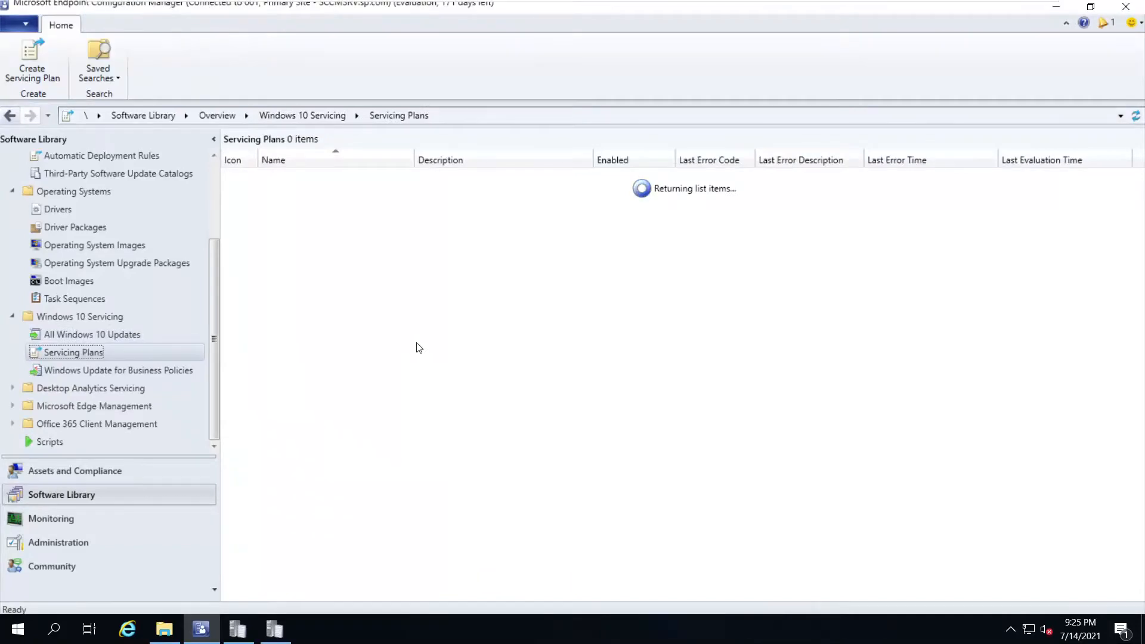
{"action": "left_click", "coordinate": [340, 175]}
{"action": "right_click", "coordinate": [340, 174]}
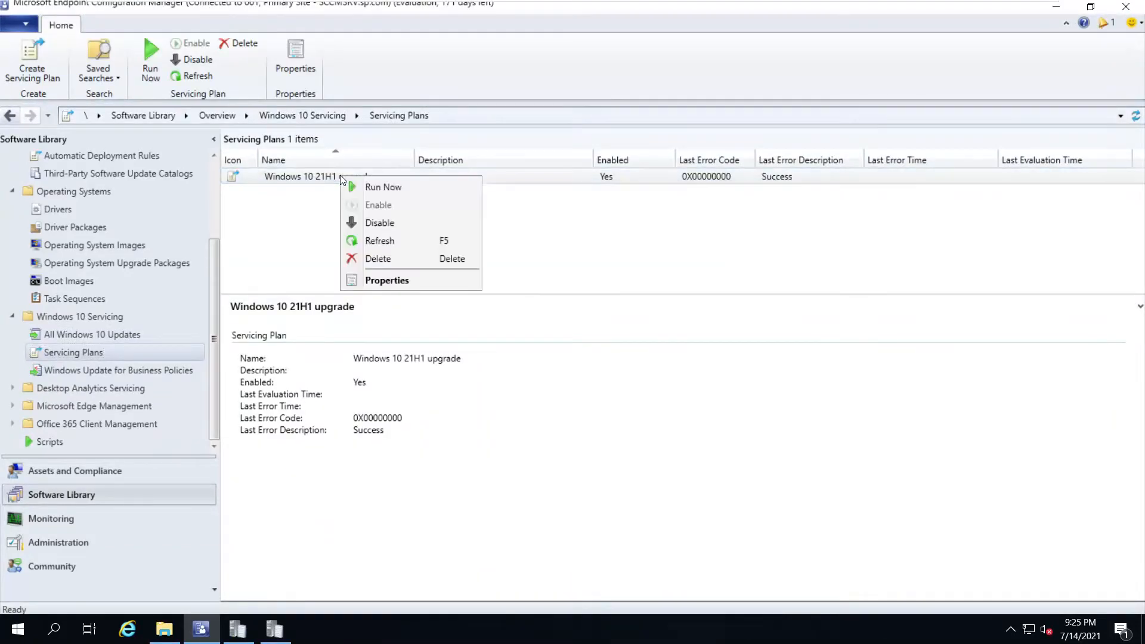
{"action": "left_click", "coordinate": [428, 191]}
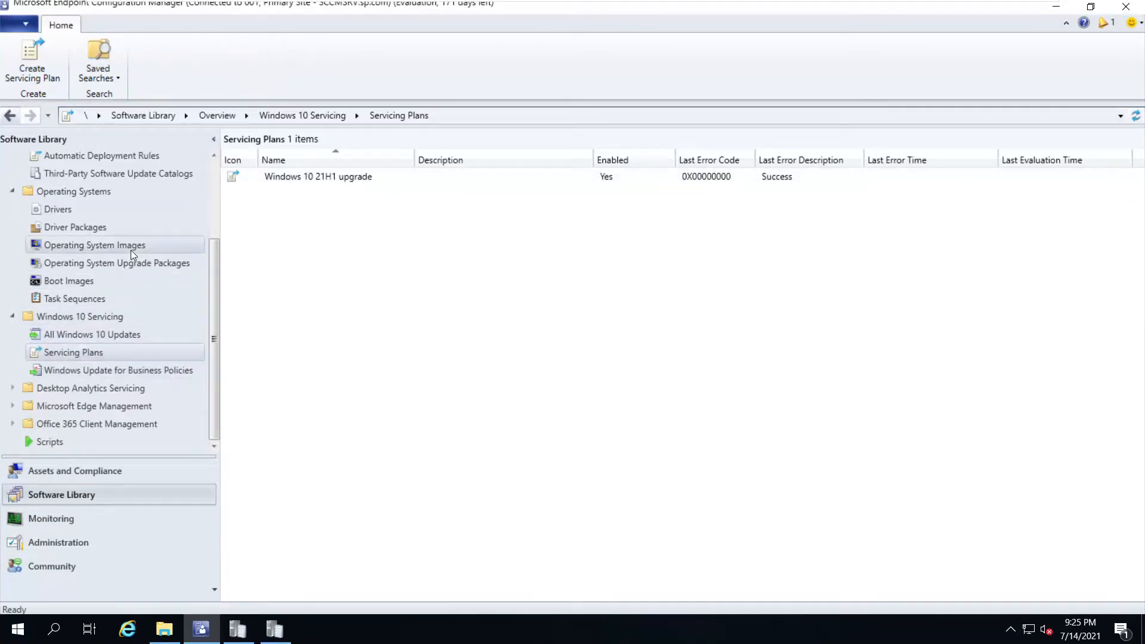
{"action": "scroll", "coordinate": [133, 355], "scroll_direction": "up", "scroll_amount": 1}
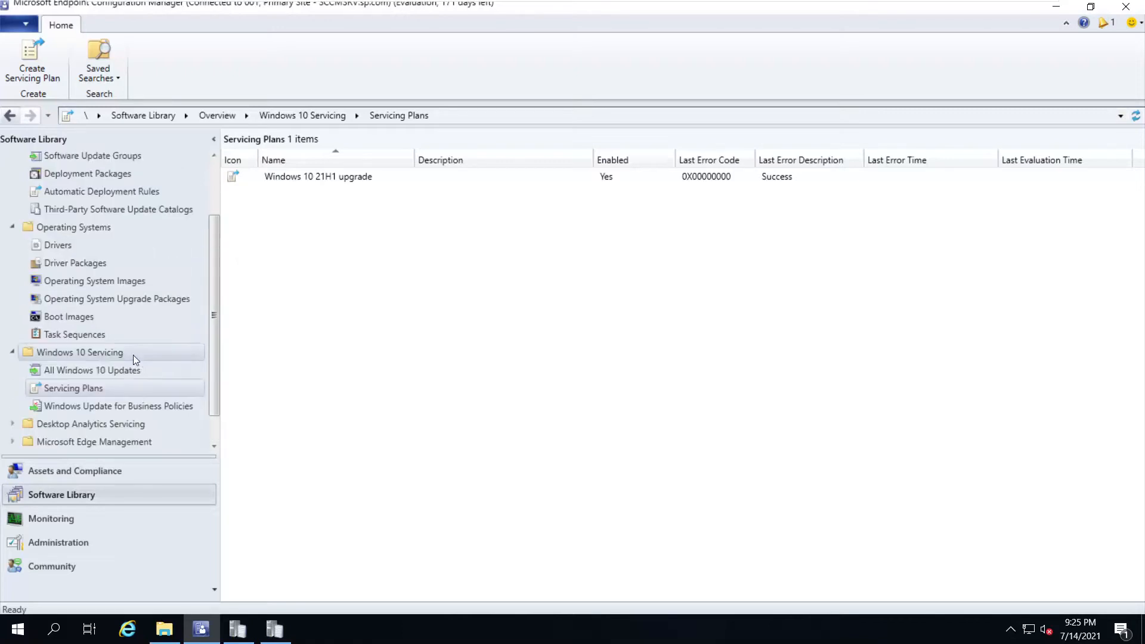
{"action": "left_click", "coordinate": [88, 191]}
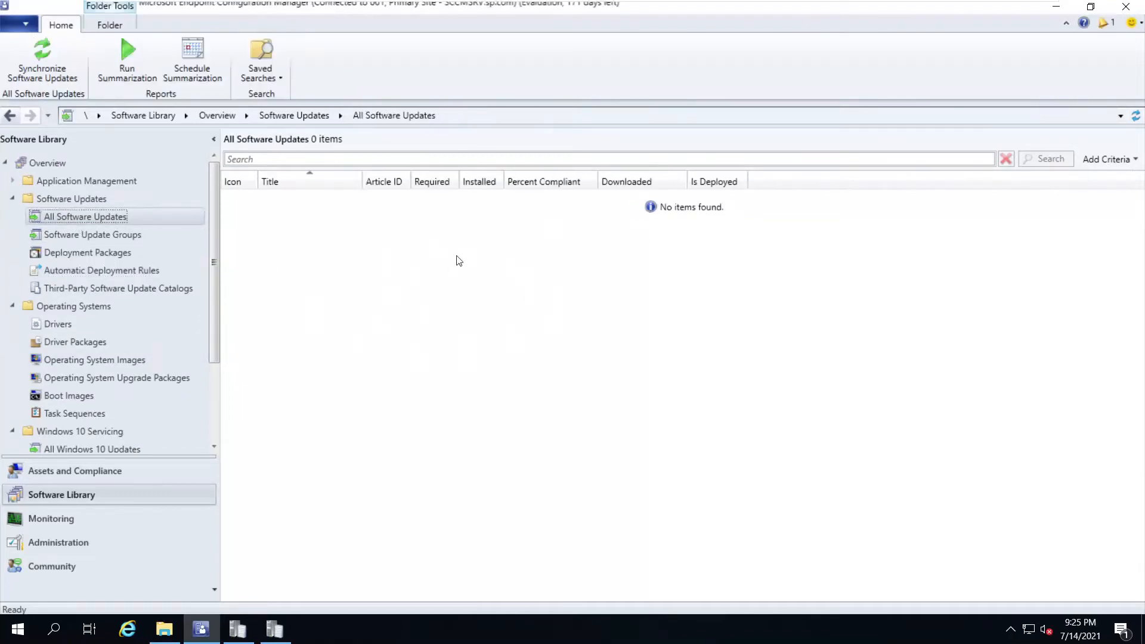
Close the console and log windows, refresh the desktop, and relaunch Configuration Manager from Start
{"action": "left_click", "coordinate": [1124, 9]}
{"action": "left_click", "coordinate": [1056, 8]}
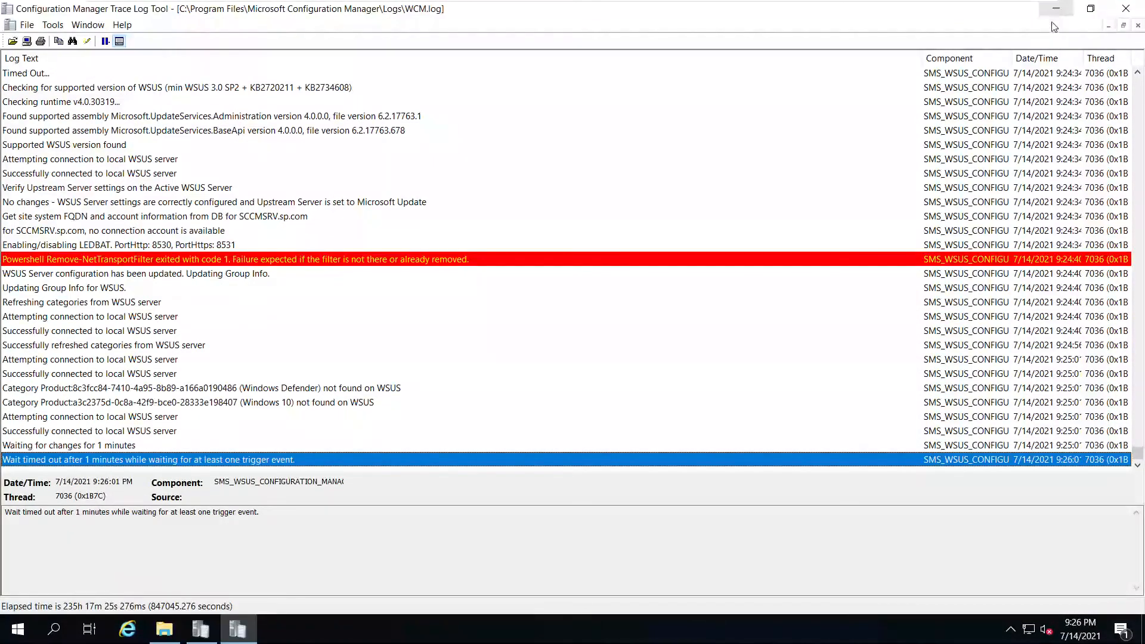
{"action": "left_click", "coordinate": [1057, 8]}
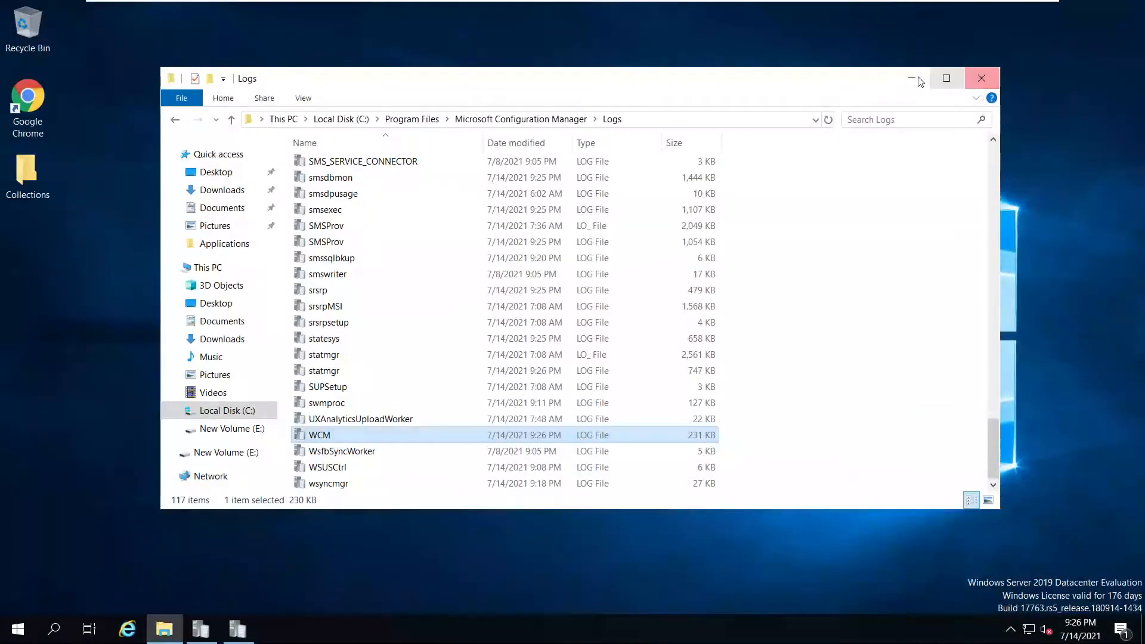
{"action": "left_click", "coordinate": [933, 73]}
{"action": "right_click", "coordinate": [581, 207]}
{"action": "left_click", "coordinate": [626, 250]}
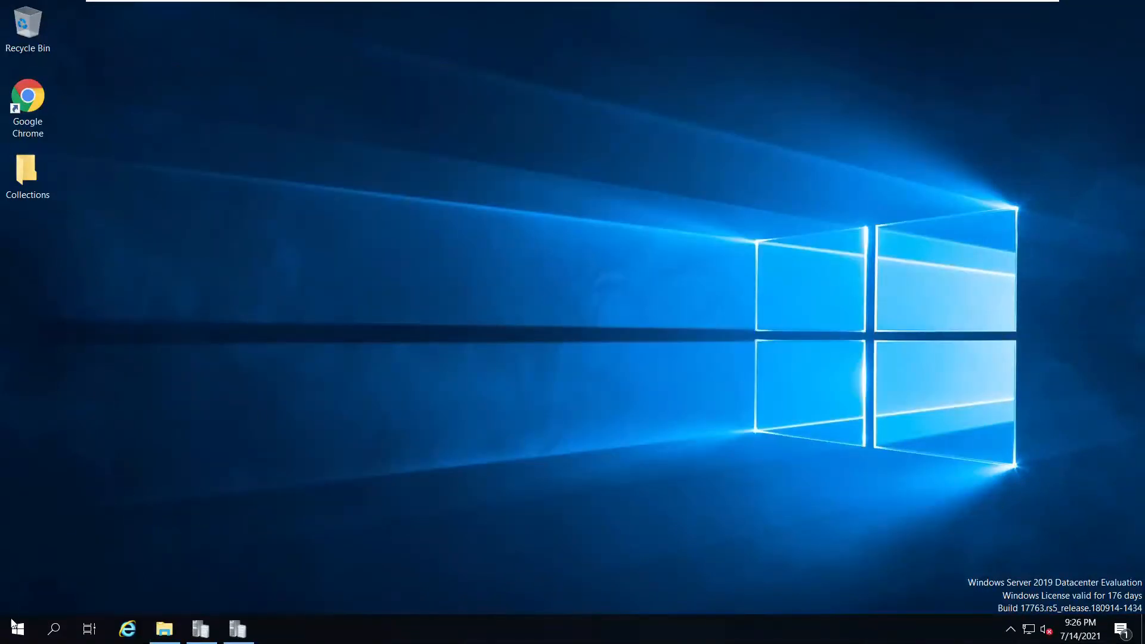
{"action": "left_click", "coordinate": [18, 638]}
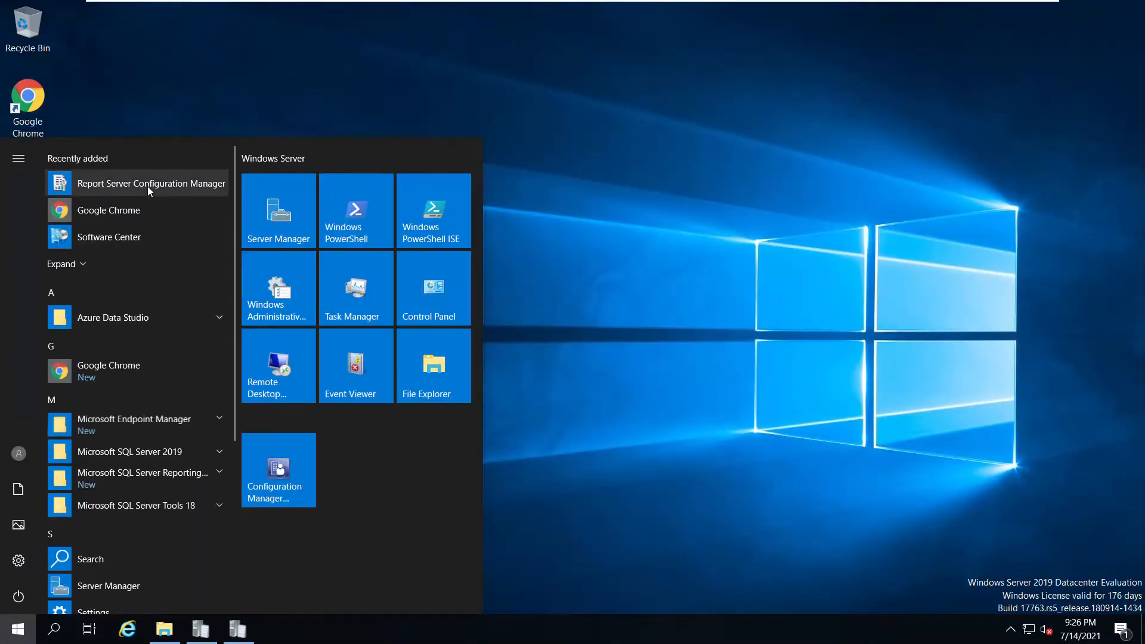
{"action": "left_click", "coordinate": [506, 321]}
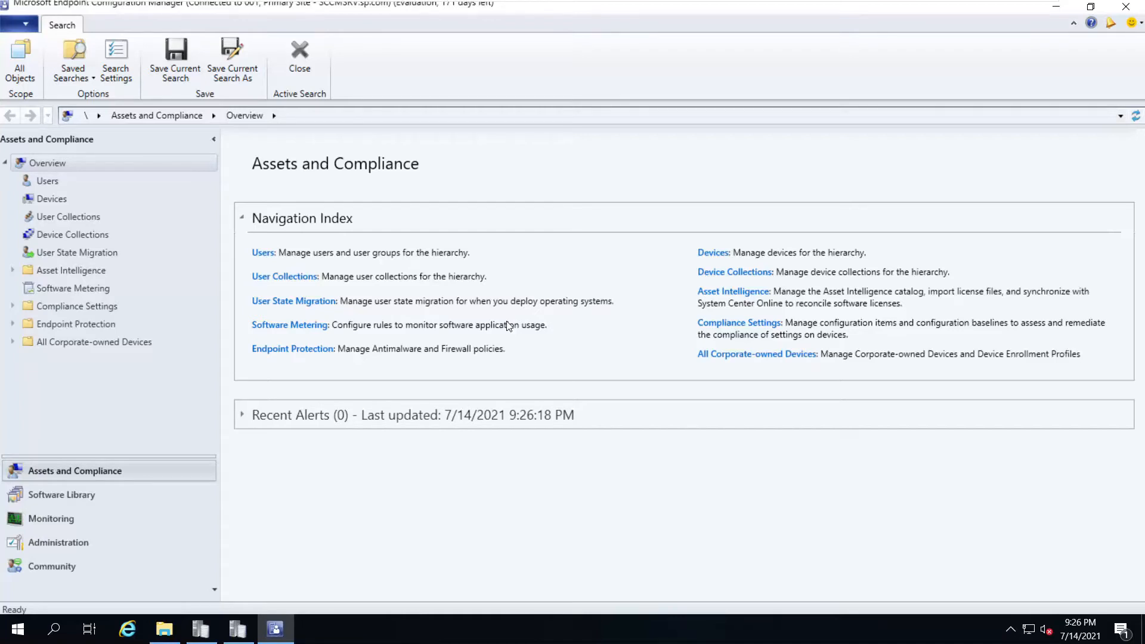
Navigate to Software Library > Software Updates > Automatic Deployment Rules and bring up its actions
{"action": "left_click", "coordinate": [63, 497]}
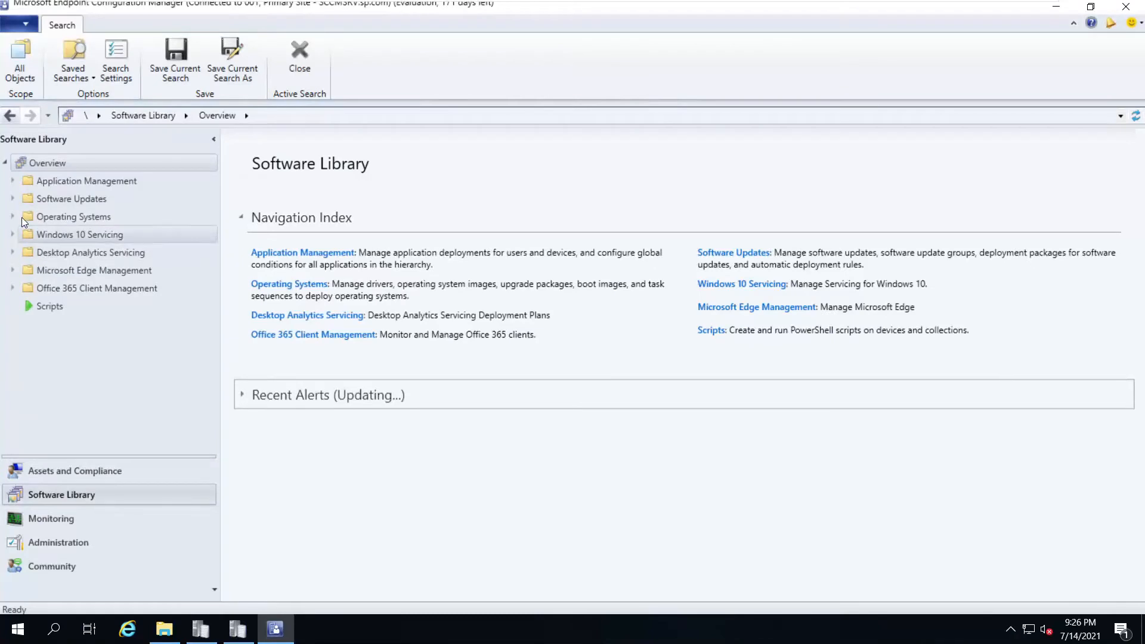
{"action": "left_click", "coordinate": [13, 200]}
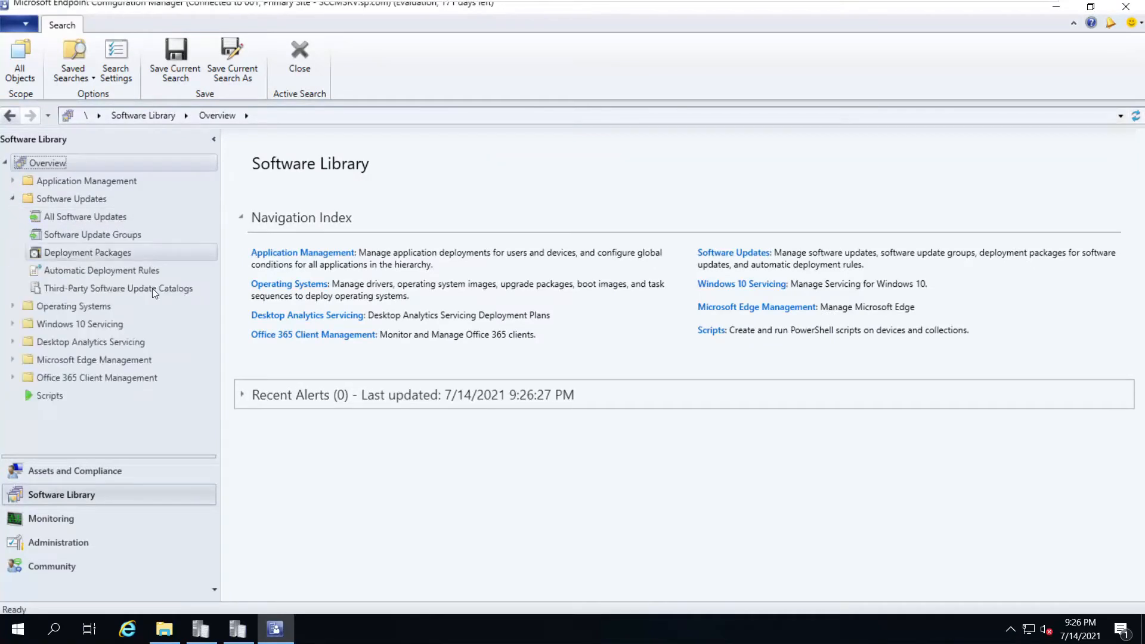
{"action": "left_click", "coordinate": [71, 270]}
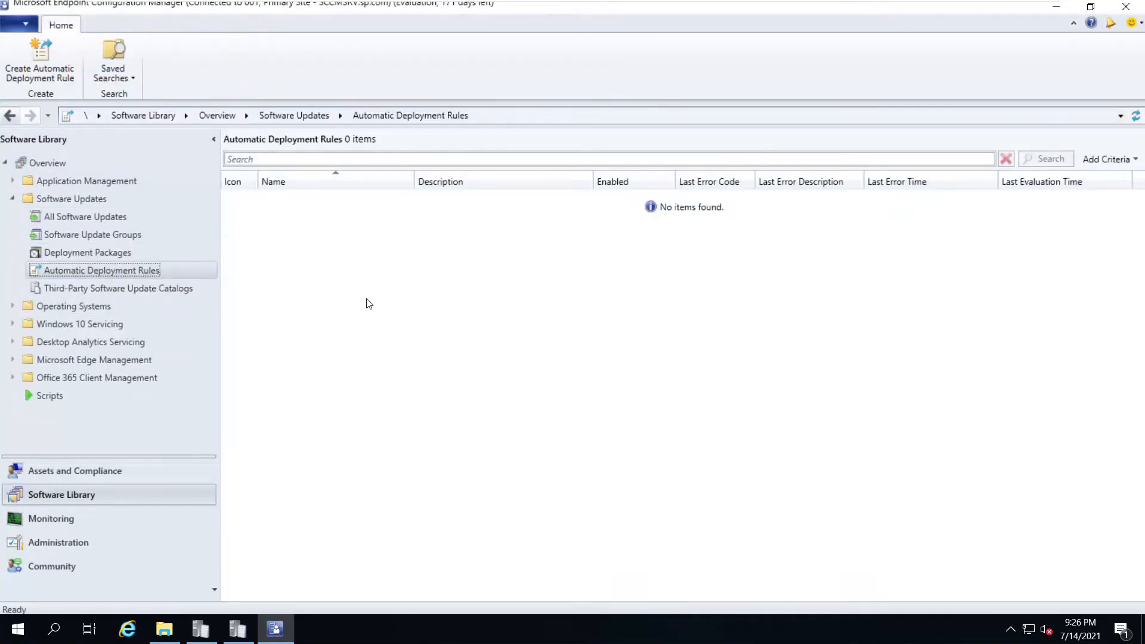
{"action": "left_click", "coordinate": [104, 219]}
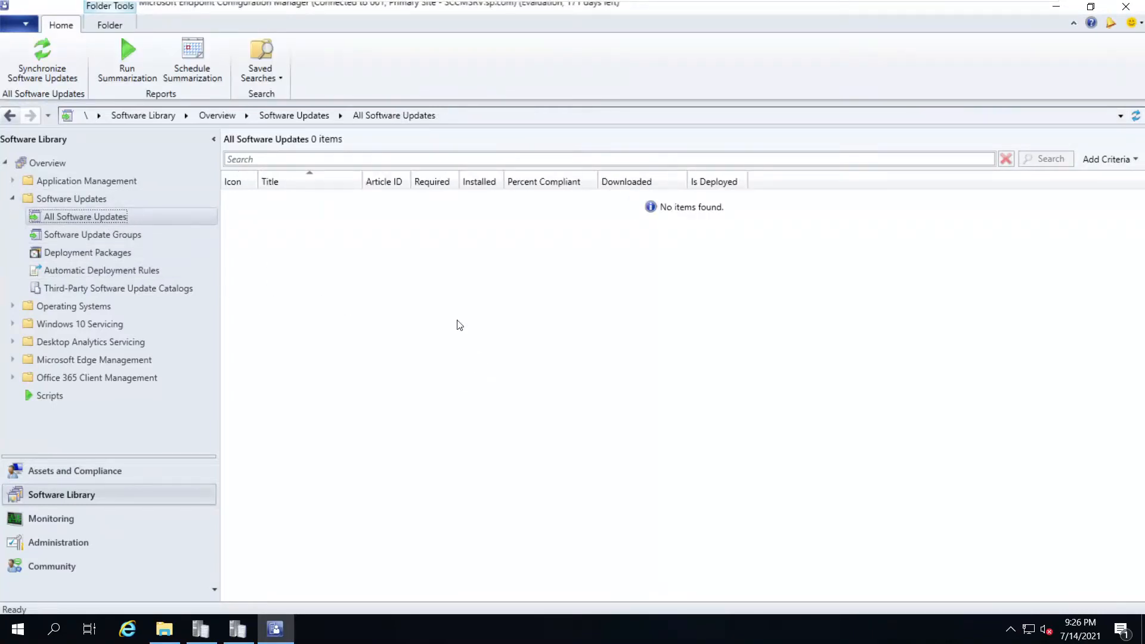
{"action": "left_click", "coordinate": [99, 272]}
{"action": "right_click", "coordinate": [98, 267]}
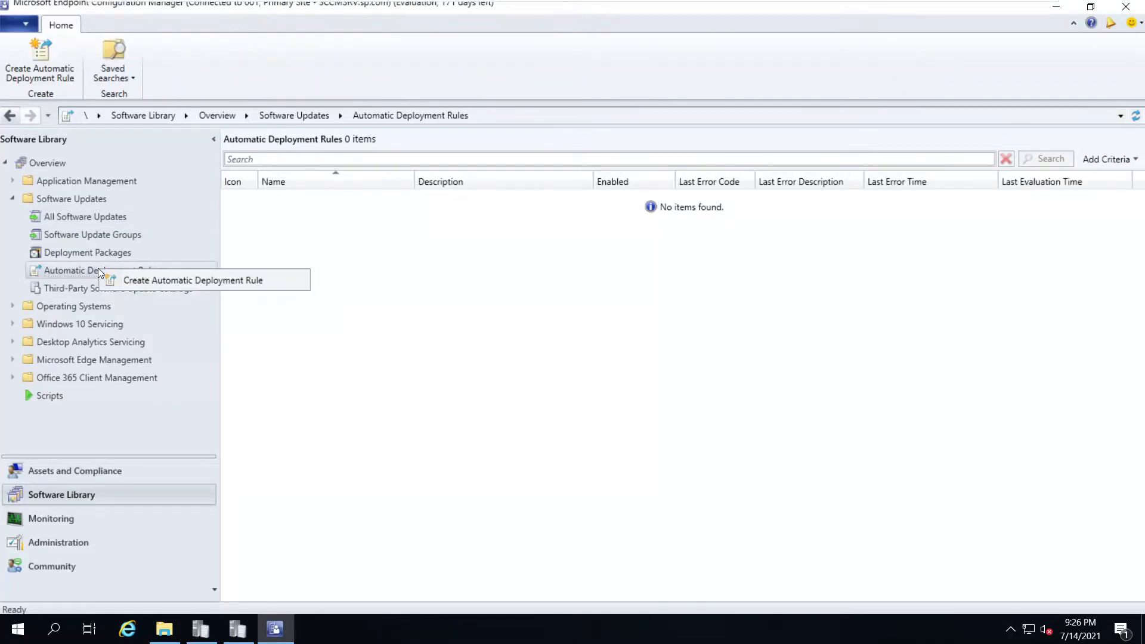
Start a new automatic deployment rule named Patch Tuesday Updates for Testing
{"action": "left_click", "coordinate": [170, 282]}
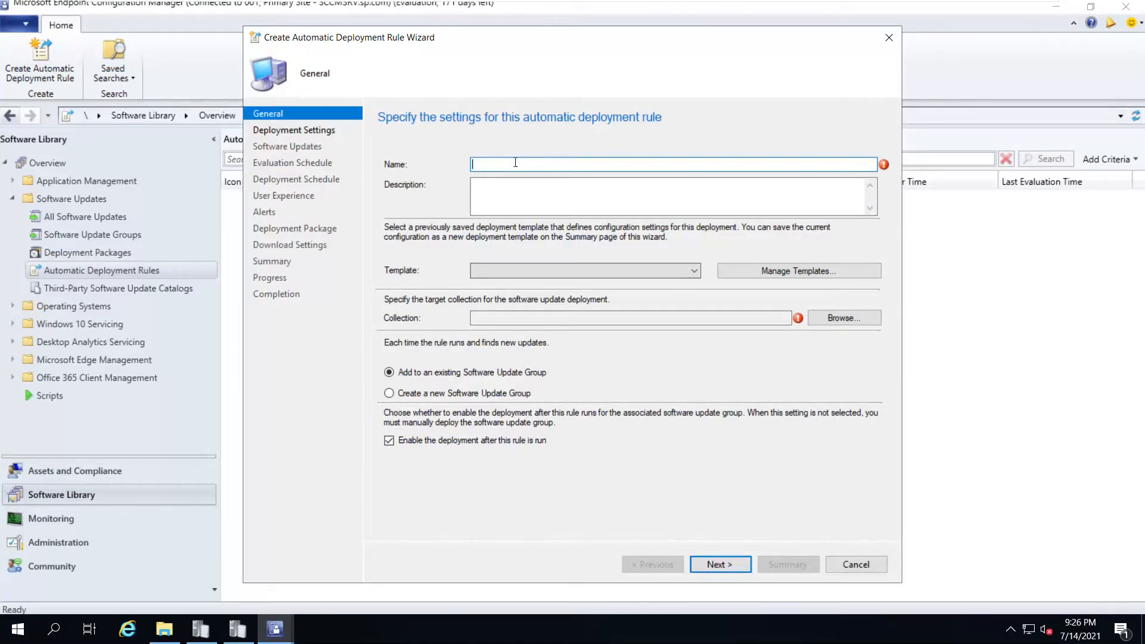
{"action": "type", "text": "Patch Tuesday Updates for Testing"}
{"action": "left_click_drag", "start_coordinate": [610, 163], "coordinate": [430, 173]}
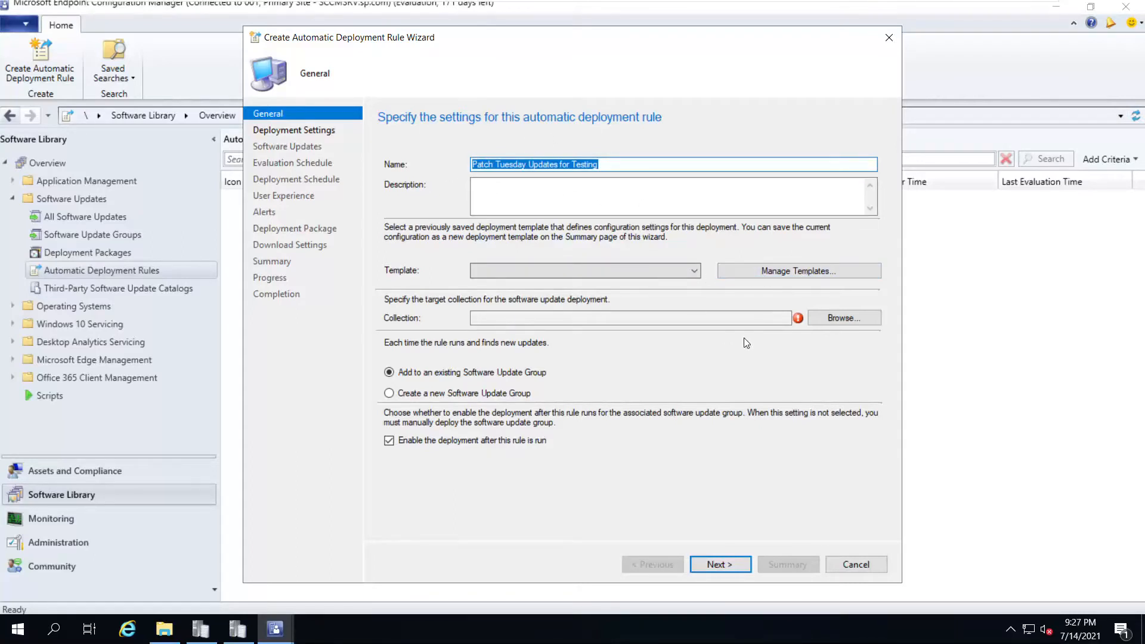
Target the All Win10 Machines collection and have the rule create a new Software Update Group
{"action": "left_click", "coordinate": [831, 316]}
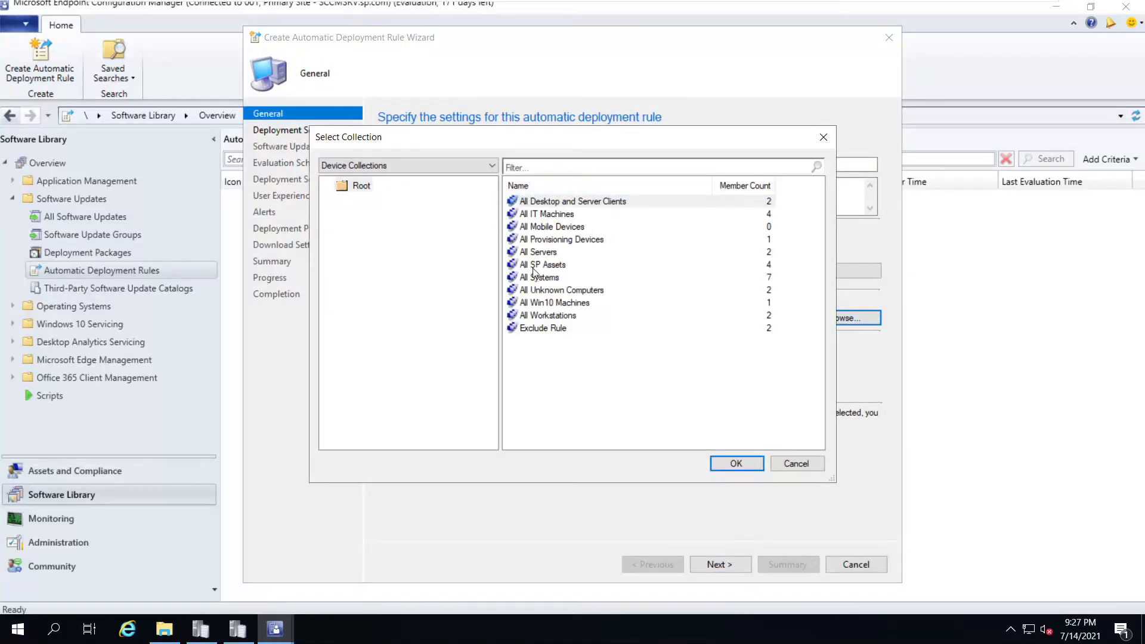
{"action": "left_click", "coordinate": [539, 220]}
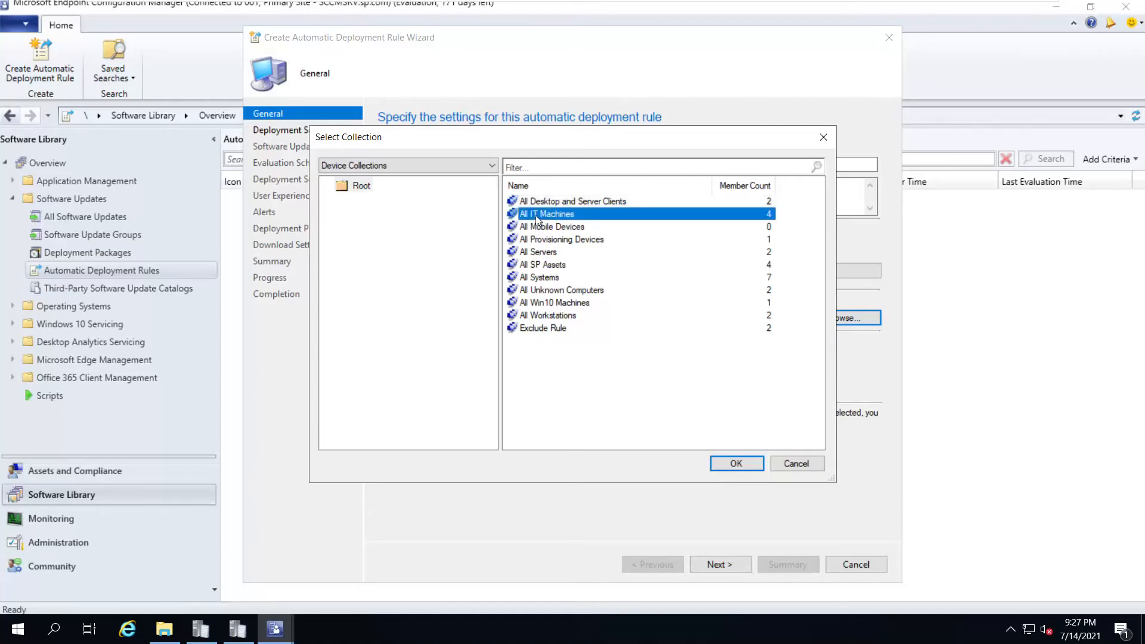
{"action": "left_click", "coordinate": [544, 303]}
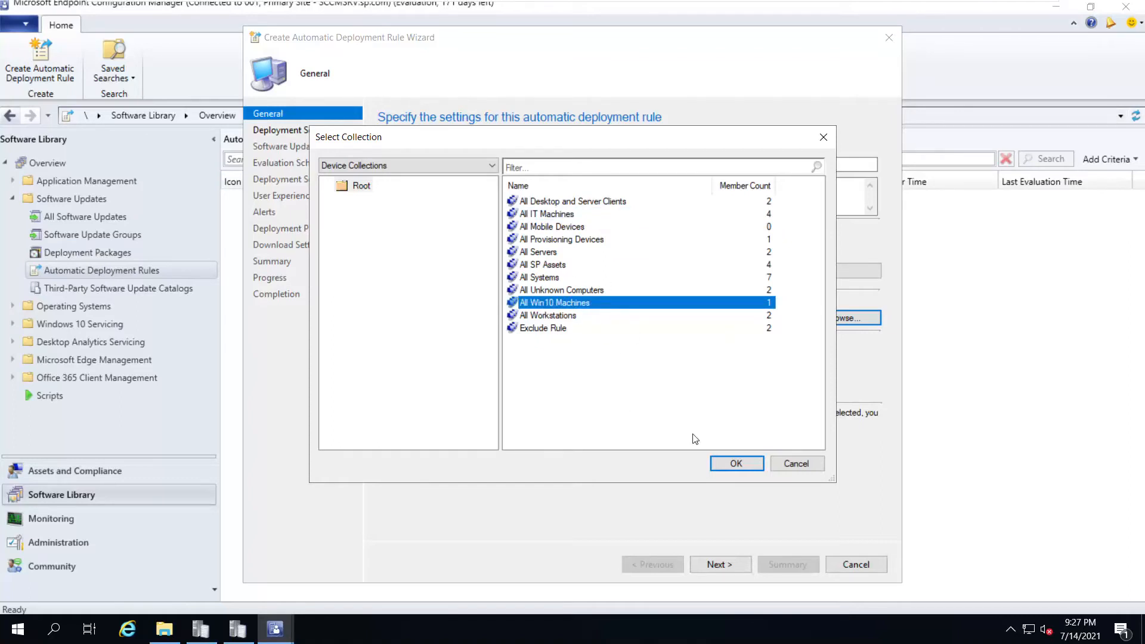
{"action": "left_click", "coordinate": [731, 469]}
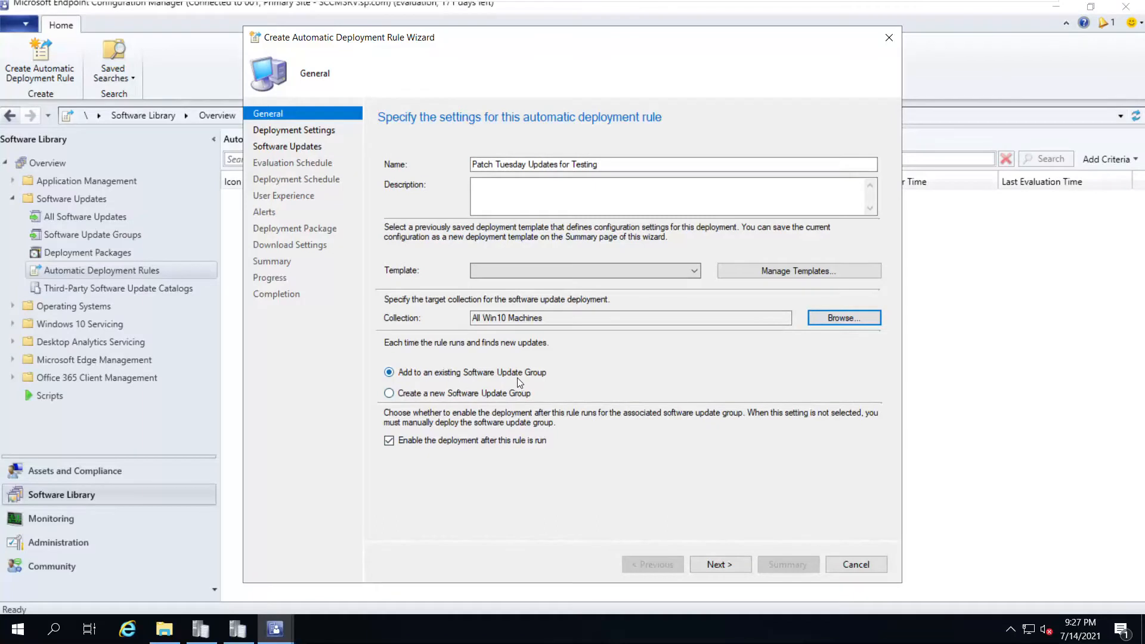
{"action": "left_click", "coordinate": [415, 394]}
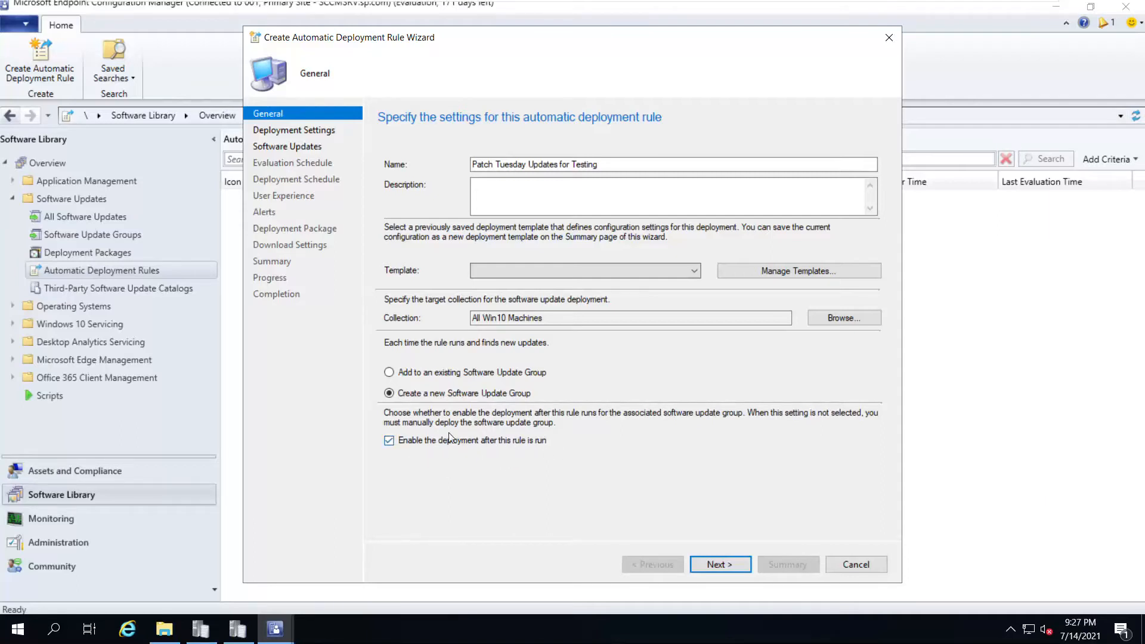
Enable Wake-on-LAN, keep error-only state messages, and auto-approve license agreements for all found updates
{"action": "left_click", "coordinate": [720, 565]}
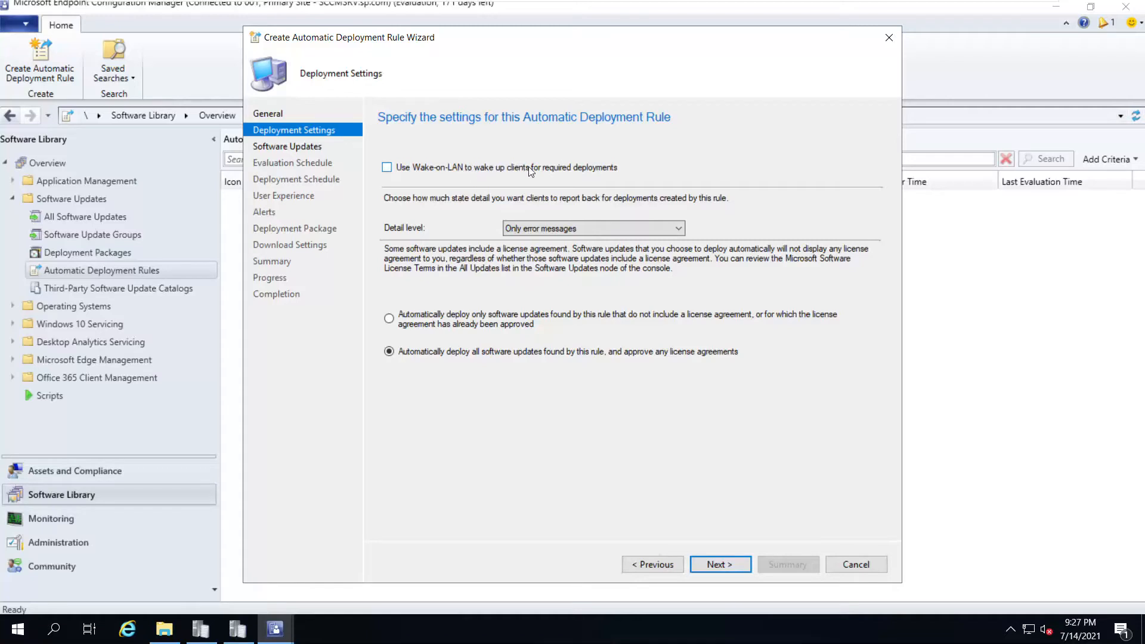
{"action": "left_click", "coordinate": [603, 172]}
{"action": "left_click", "coordinate": [560, 229]}
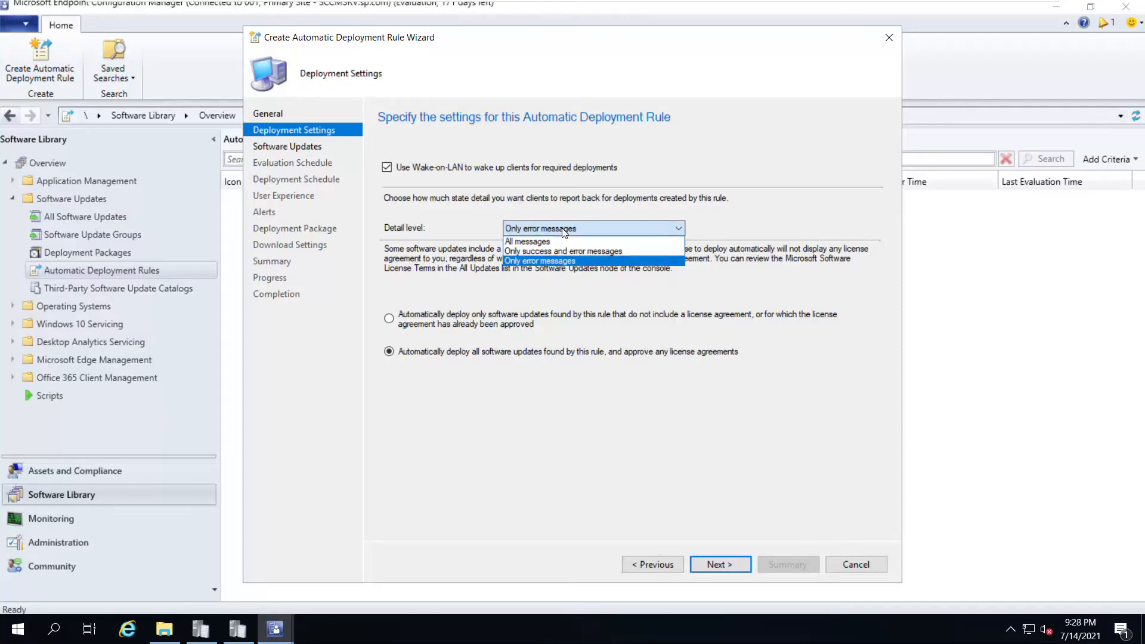
{"action": "left_click", "coordinate": [562, 229]}
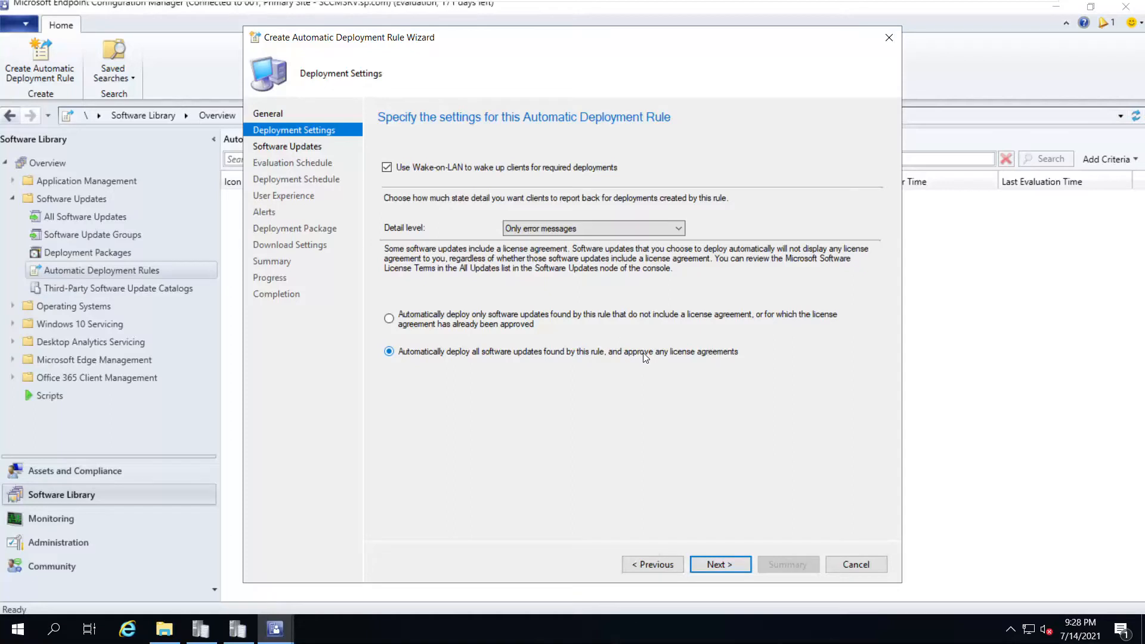
{"action": "left_click", "coordinate": [501, 314]}
{"action": "left_click", "coordinate": [388, 352]}
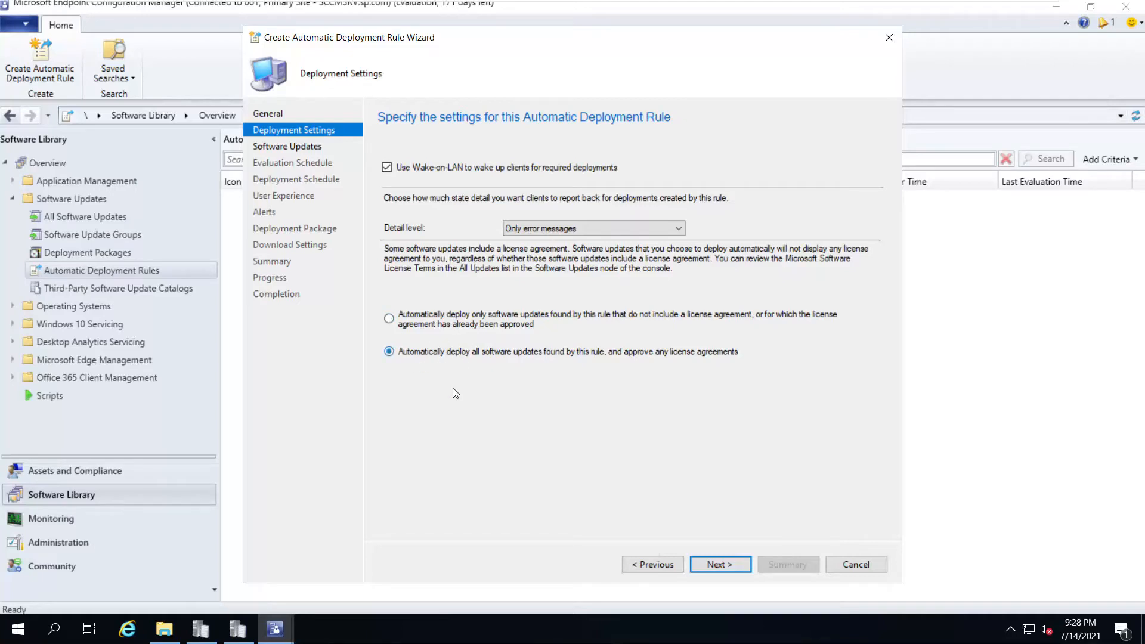
Add Architecture, Language, Product, Severity, Required, Superseded, Update Classification and Vendor as search filters
{"action": "left_click", "coordinate": [727, 568]}
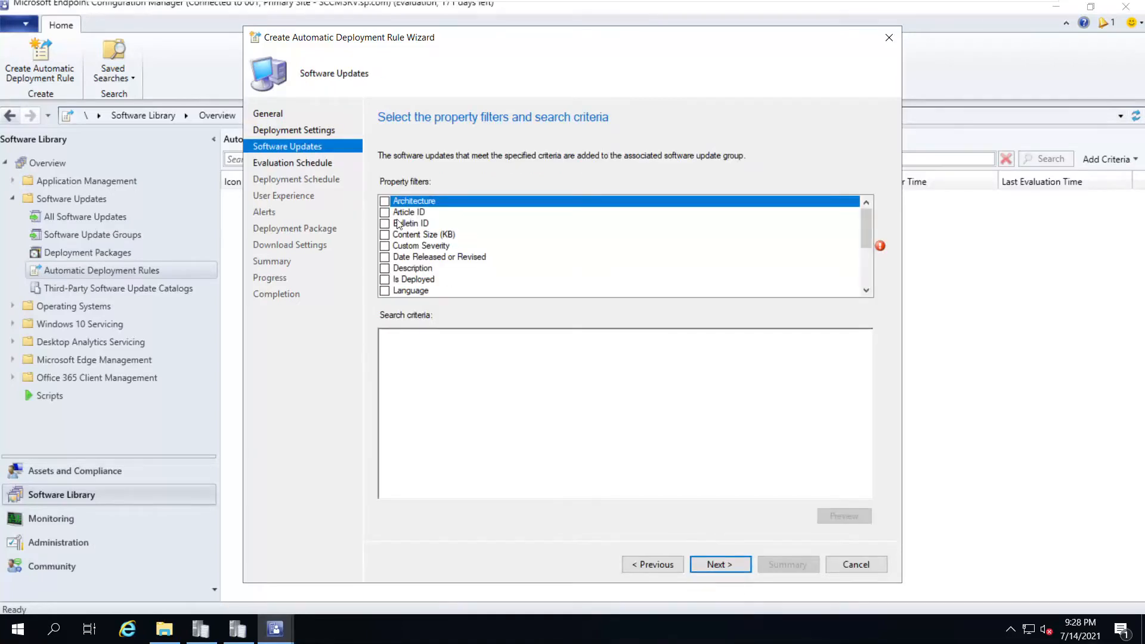
{"action": "mouse_move", "coordinate": [866, 220]}
{"action": "left_mouse_down"}
{"action": "mouse_move", "coordinate": [871, 285]}
{"action": "mouse_move", "coordinate": [868, 209]}
{"action": "left_mouse_up"}
{"action": "left_click", "coordinate": [384, 202]}
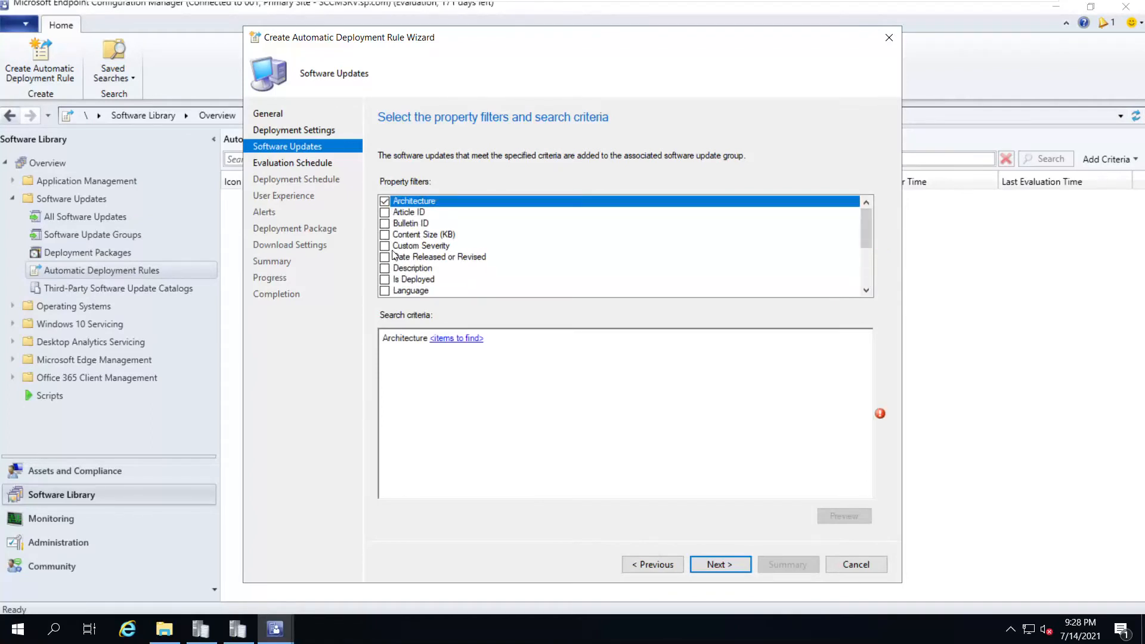
{"action": "left_click", "coordinate": [385, 291]}
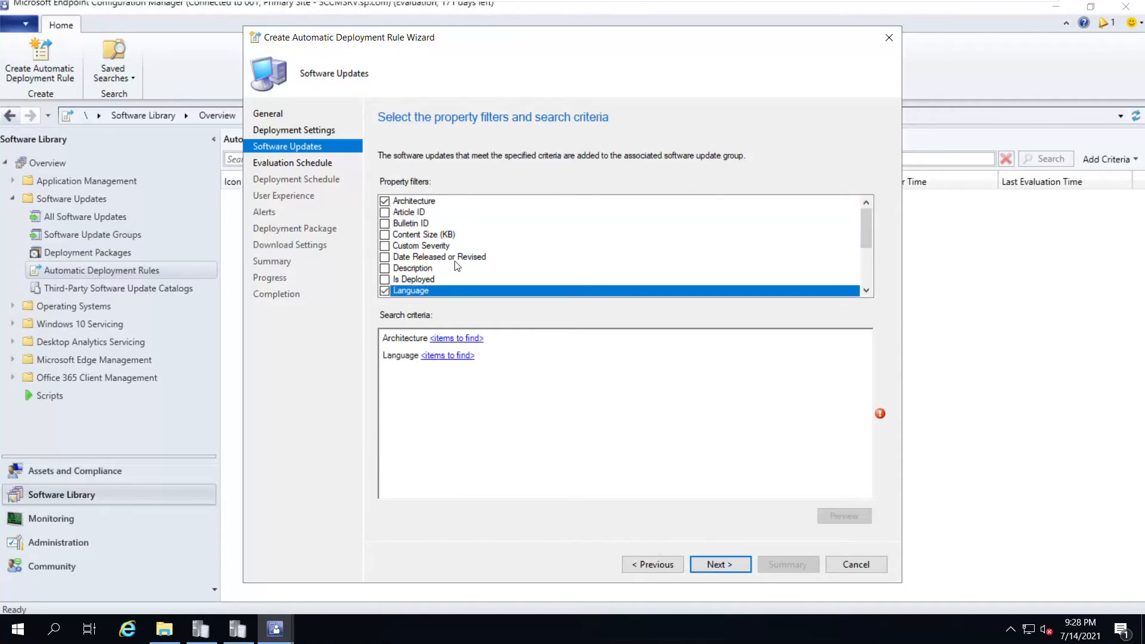
{"action": "scroll", "coordinate": [457, 267], "scroll_direction": "down", "scroll_amount": 1}
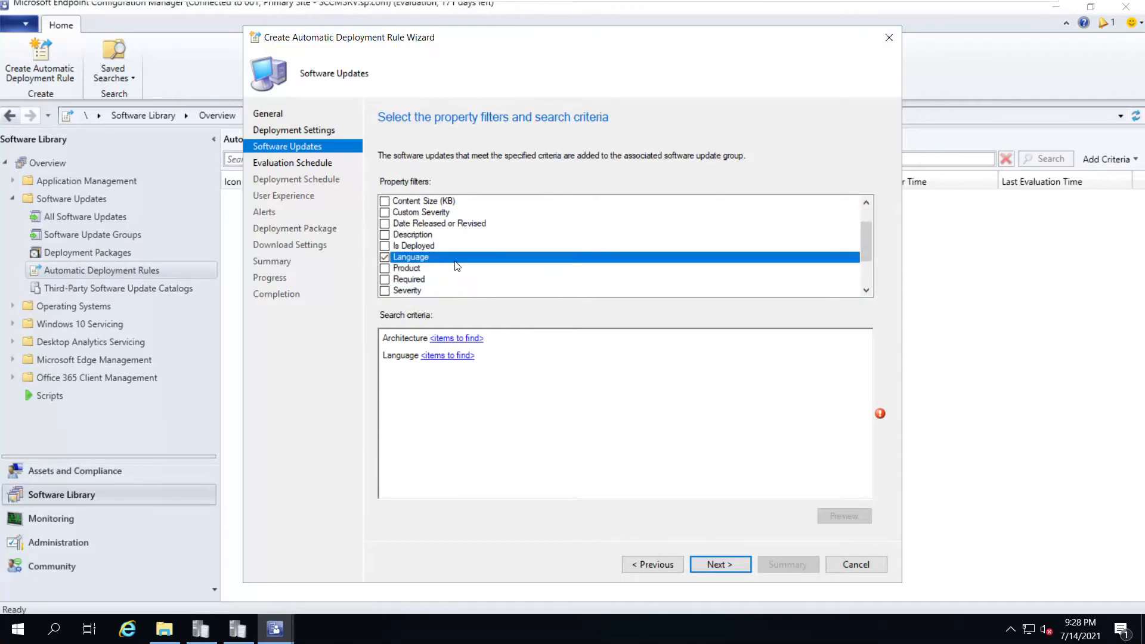
{"action": "left_click", "coordinate": [385, 269]}
{"action": "scroll", "coordinate": [454, 266], "scroll_direction": "down", "scroll_amount": 1}
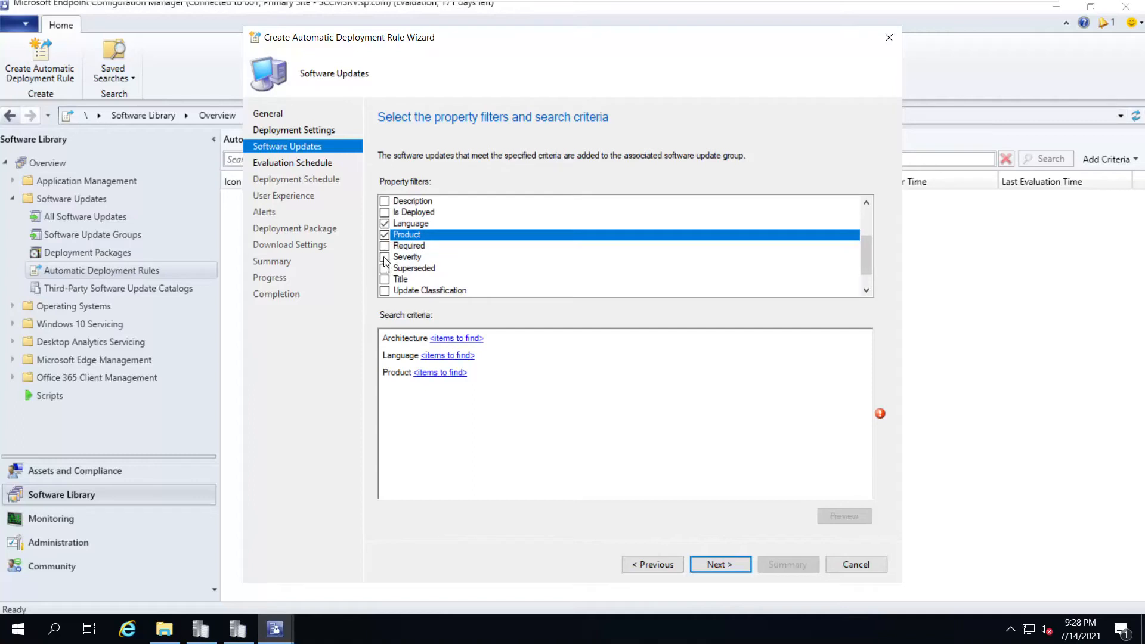
{"action": "left_click", "coordinate": [384, 257]}
{"action": "left_click", "coordinate": [385, 246]}
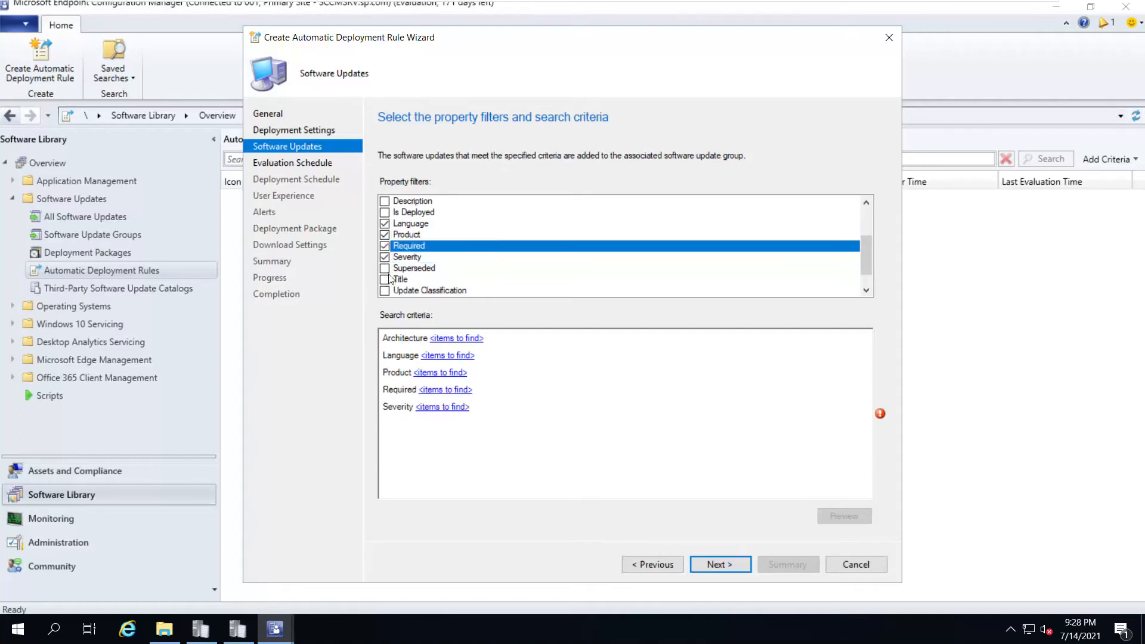
{"action": "left_click", "coordinate": [385, 268]}
{"action": "scroll", "coordinate": [441, 289], "scroll_direction": "down", "scroll_amount": 1}
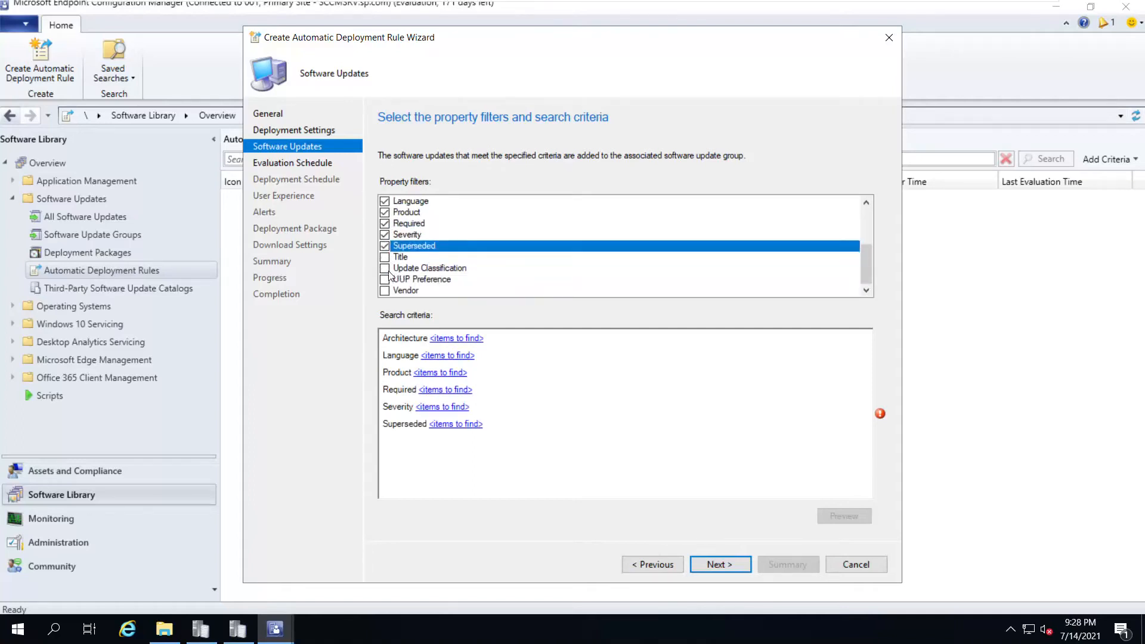
{"action": "left_click", "coordinate": [429, 269]}
{"action": "key", "text": "space"}
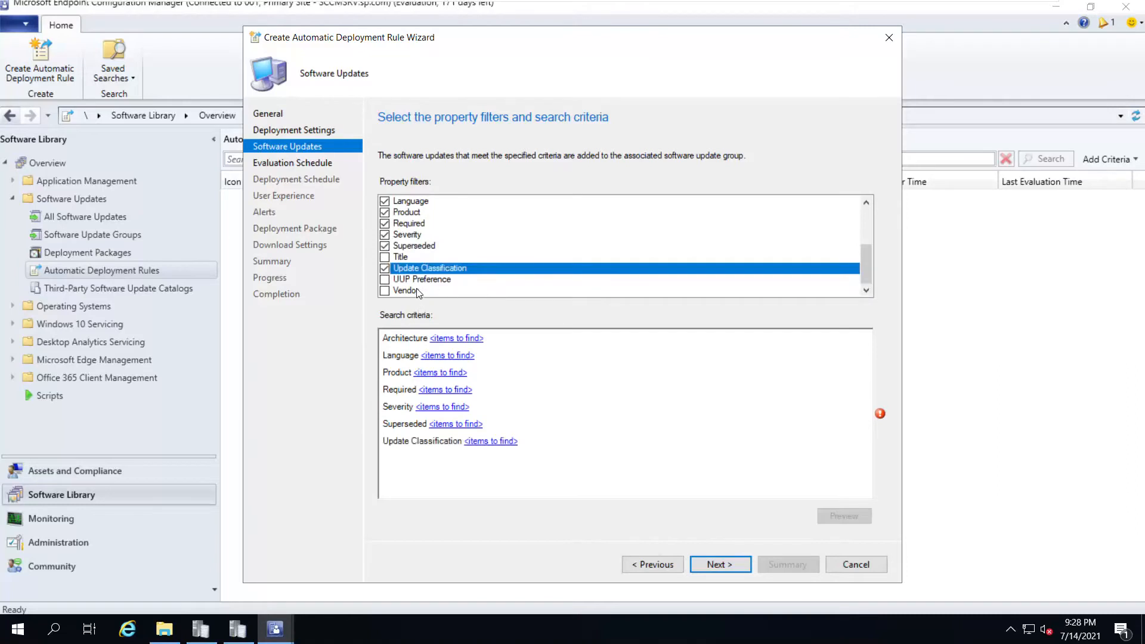
{"action": "left_click", "coordinate": [384, 291]}
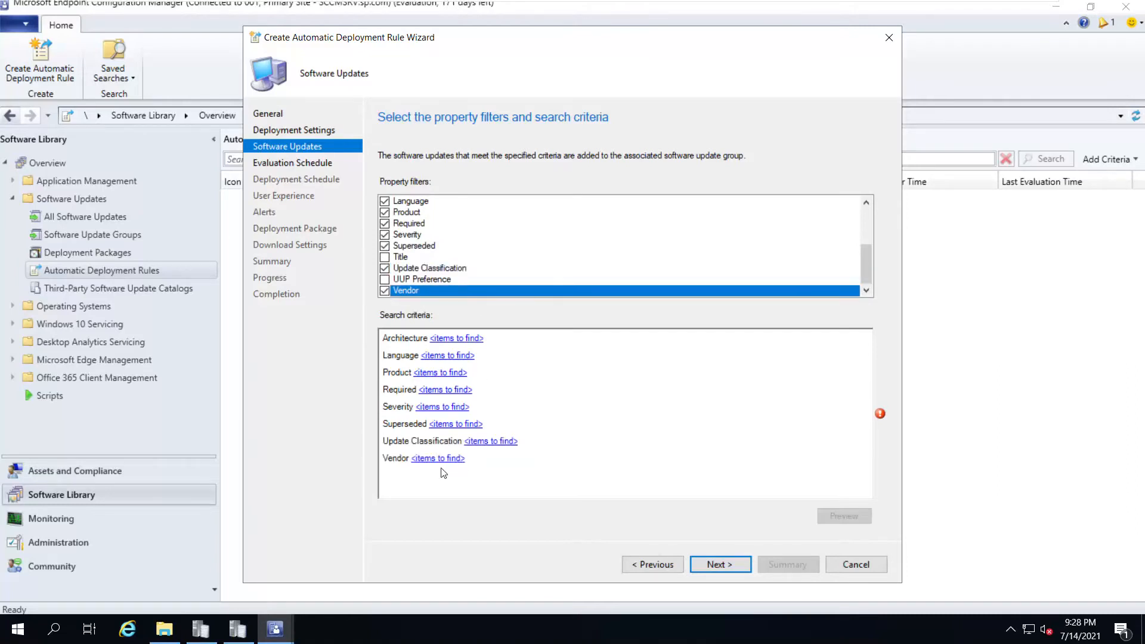
Match vendor Microsoft Corporation and classifications Critical, Security, Definition Updates and Updates
{"action": "left_click", "coordinate": [439, 459]}
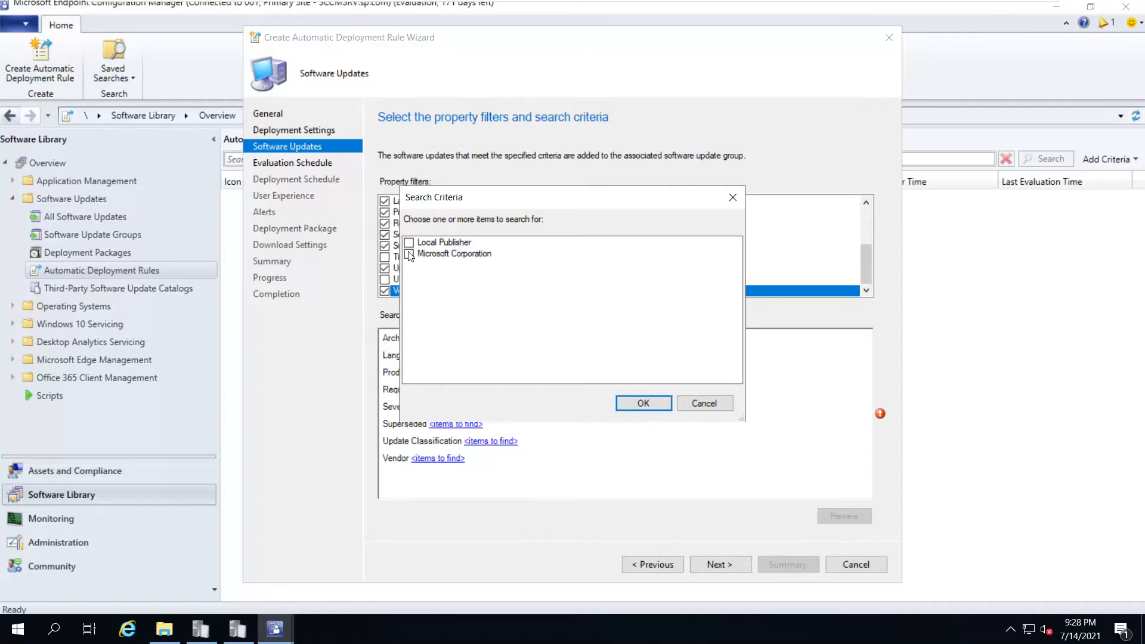
{"action": "left_click", "coordinate": [410, 254]}
{"action": "left_click", "coordinate": [643, 403]}
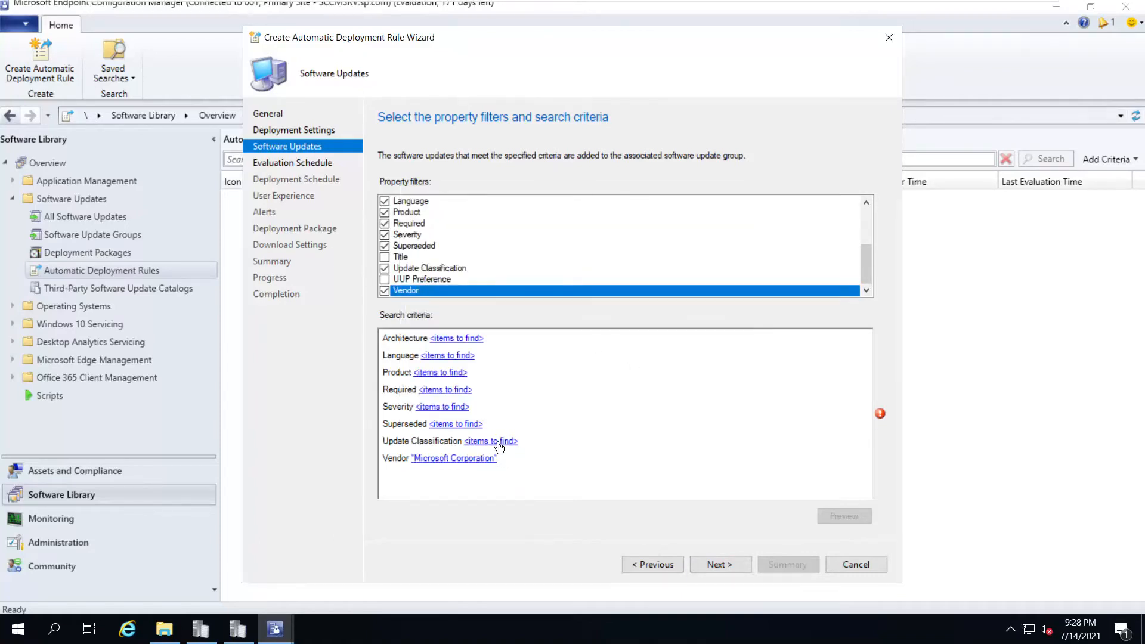
{"action": "left_click", "coordinate": [498, 443]}
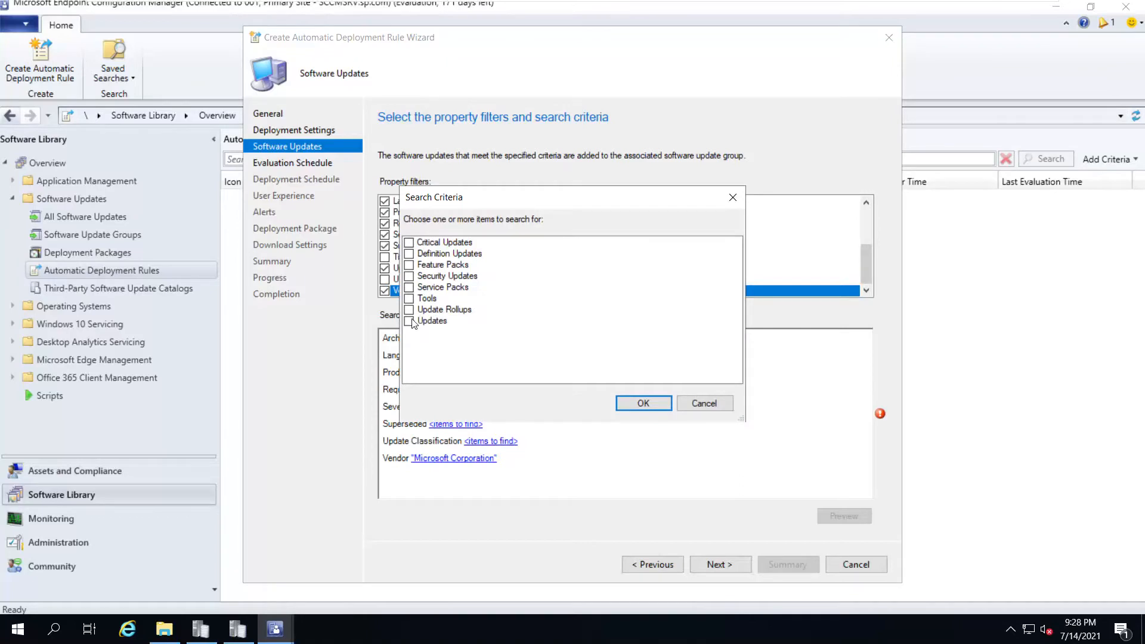
{"action": "left_click", "coordinate": [409, 242]}
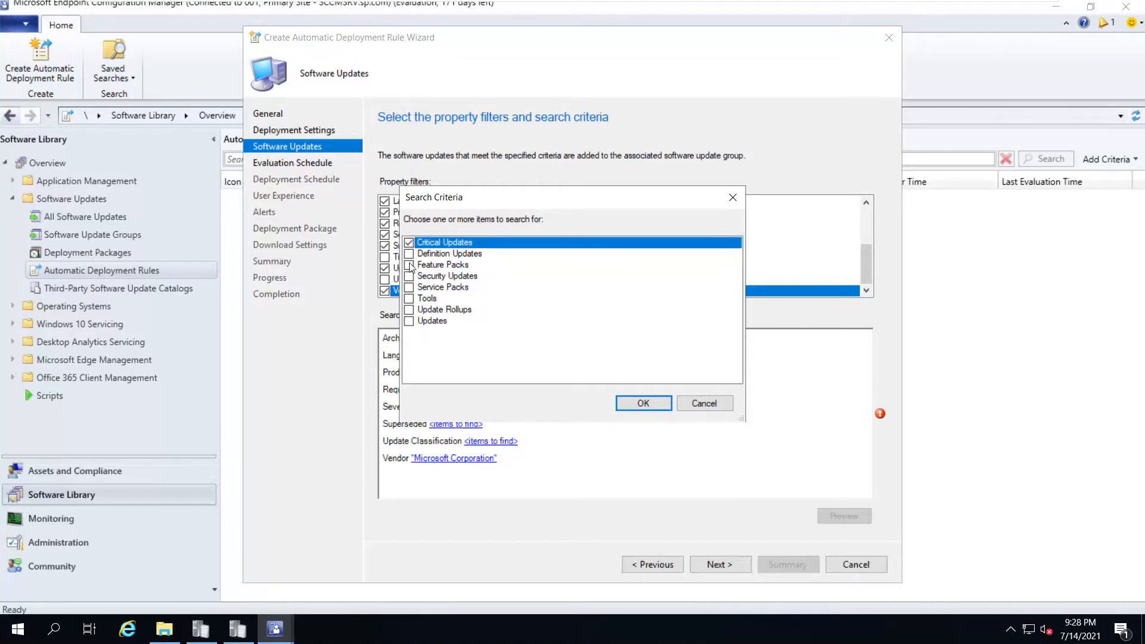
{"action": "left_click", "coordinate": [408, 278]}
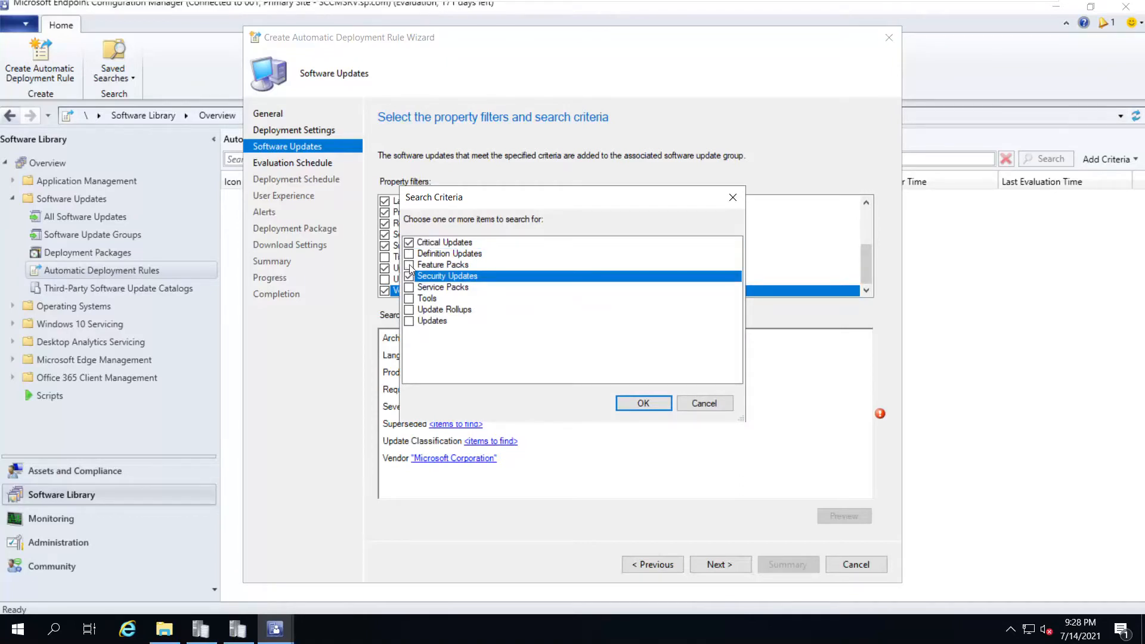
{"action": "left_click", "coordinate": [409, 254]}
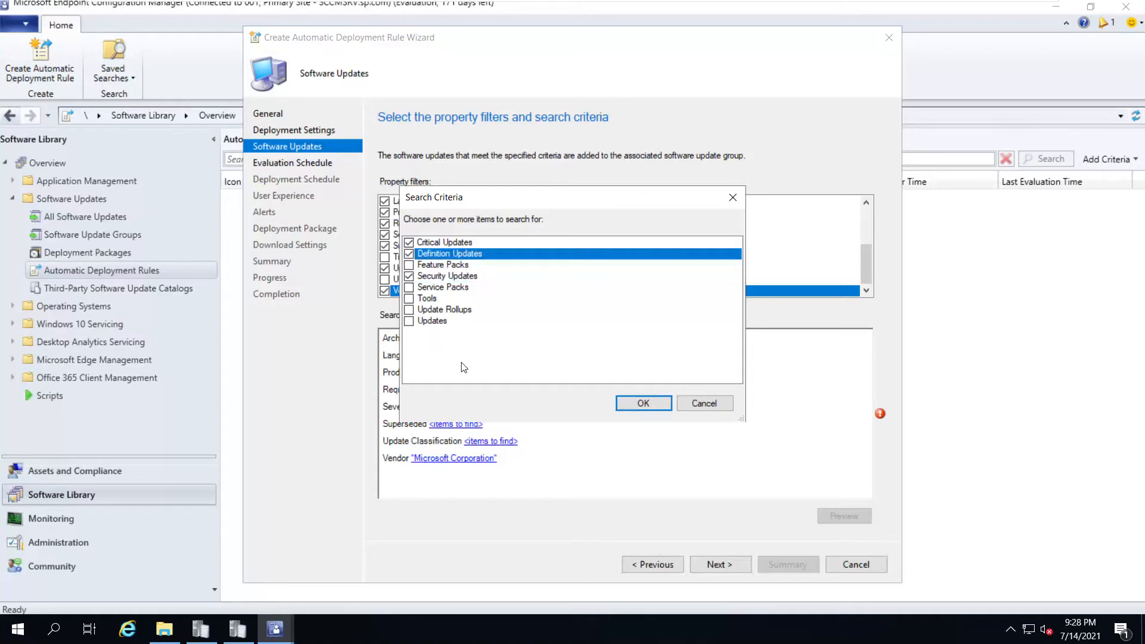
{"action": "left_click", "coordinate": [409, 322]}
{"action": "left_click", "coordinate": [636, 405]}
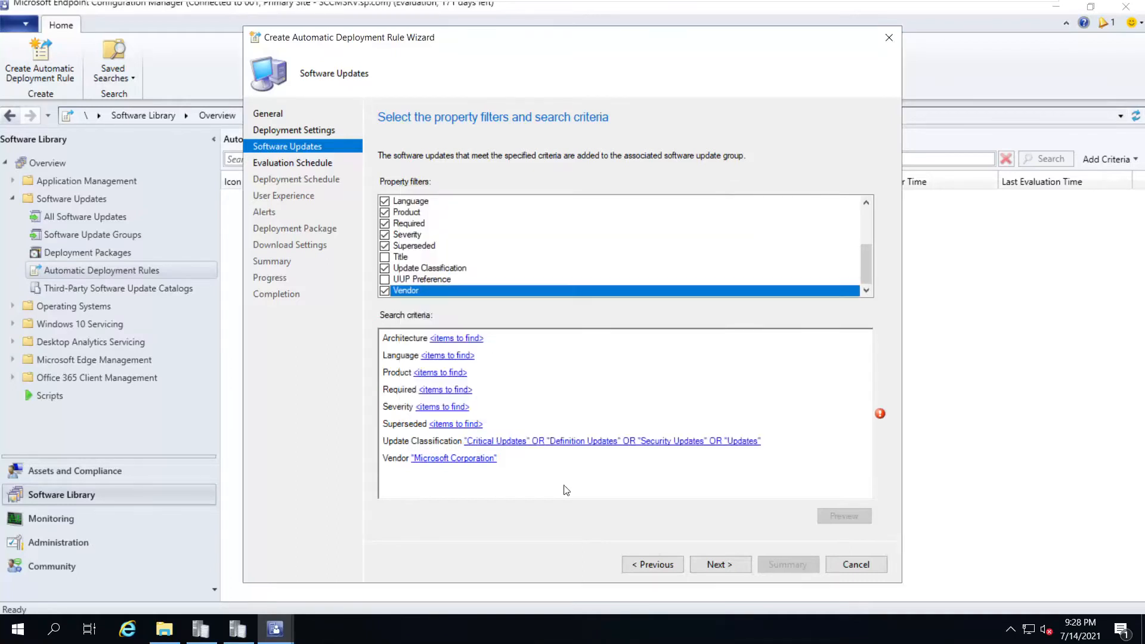
Set Superseded to No, Severity to Critical, and Required to >=1
{"action": "left_click", "coordinate": [457, 425]}
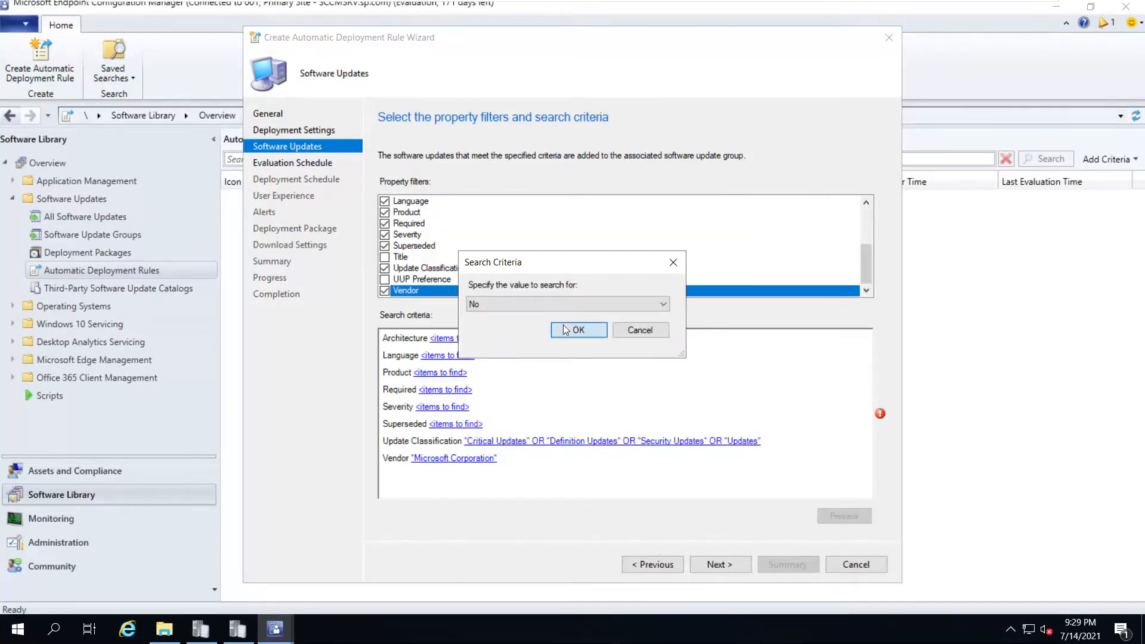
{"action": "left_click", "coordinate": [582, 330]}
{"action": "left_click", "coordinate": [443, 411]}
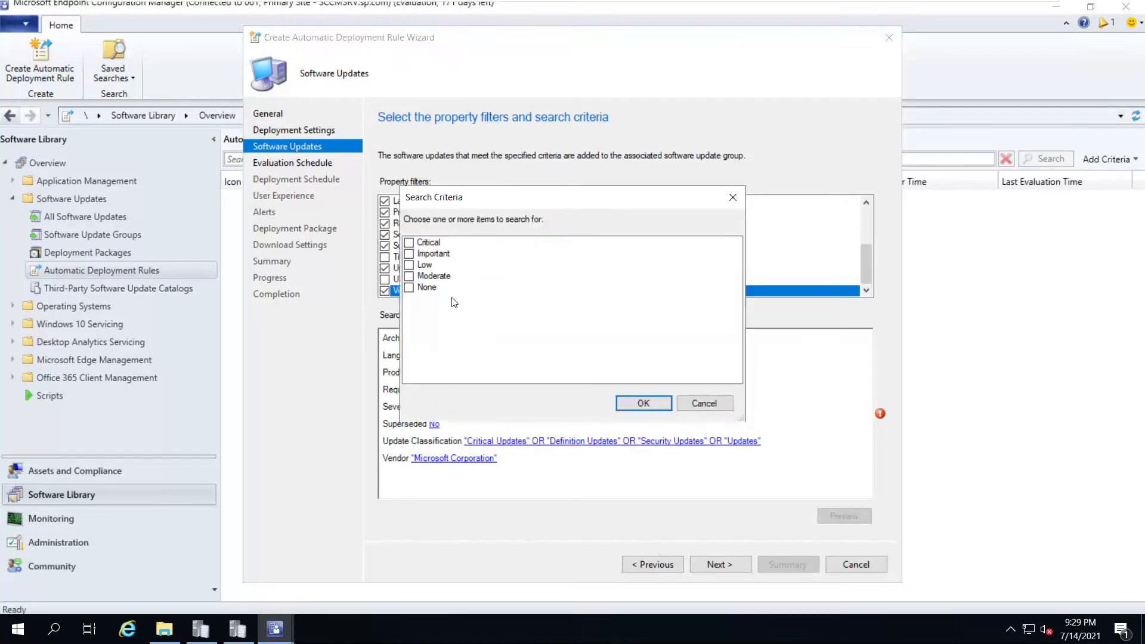
{"action": "left_click", "coordinate": [409, 243]}
{"action": "left_click", "coordinate": [632, 403]}
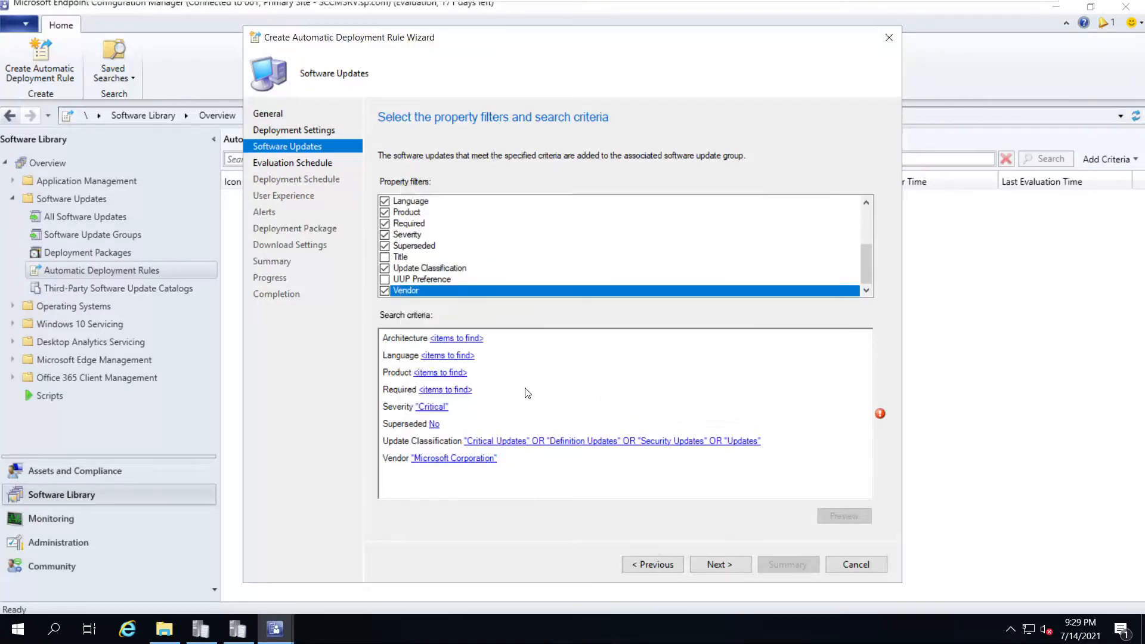
{"action": "left_click", "coordinate": [440, 390]}
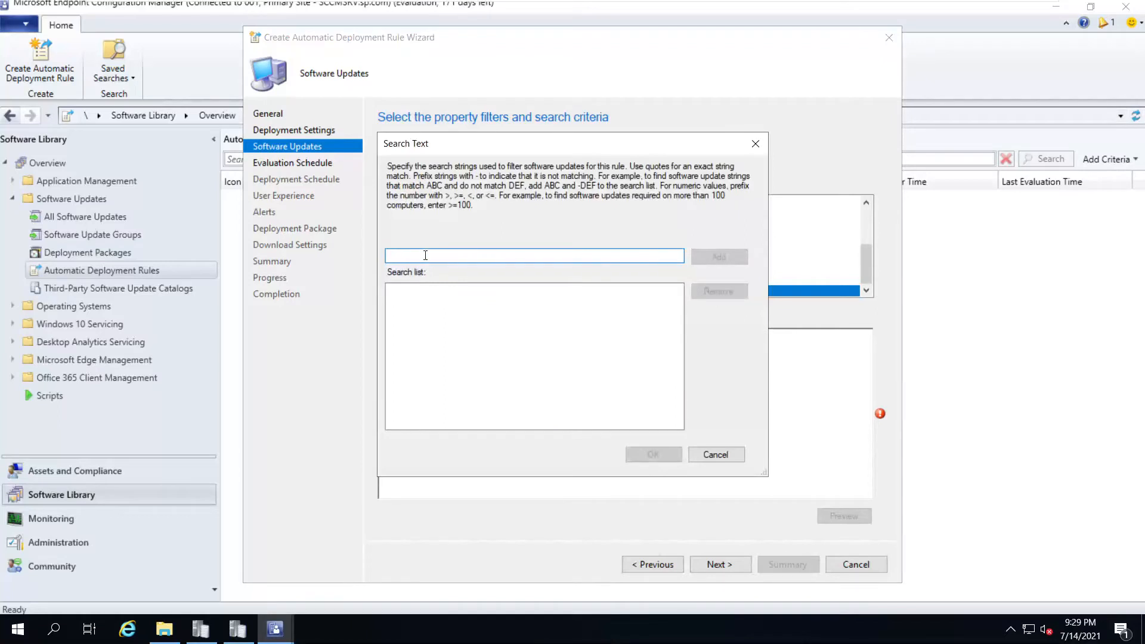
{"action": "type", "text": ">"}
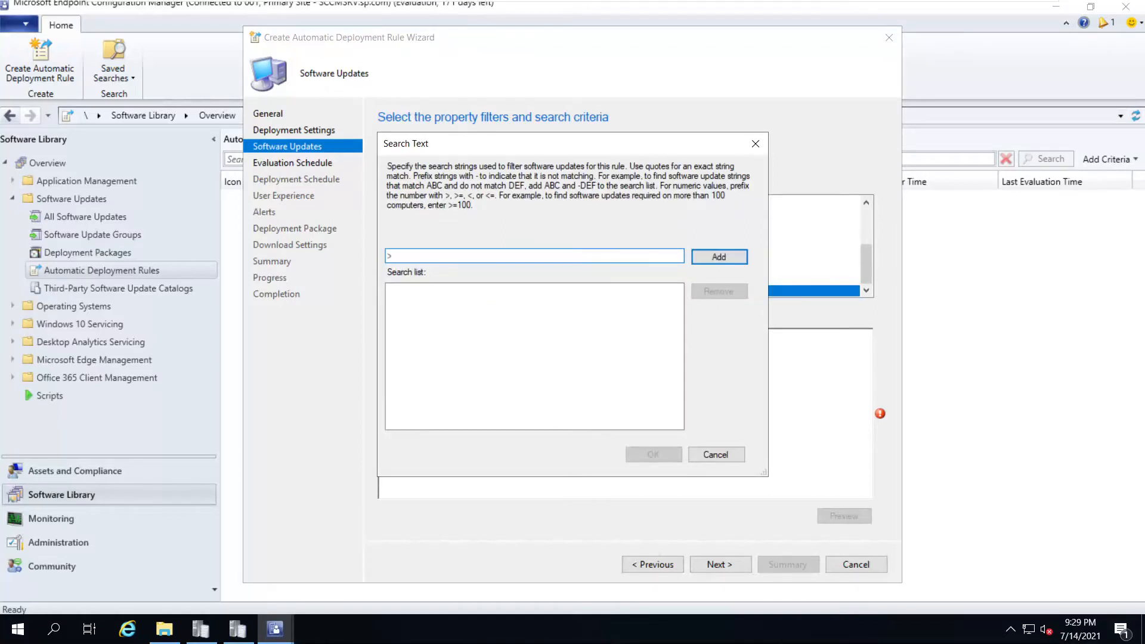
{"action": "type", "text": "=1"}
{"action": "left_click", "coordinate": [704, 258]}
{"action": "left_click", "coordinate": [653, 455]}
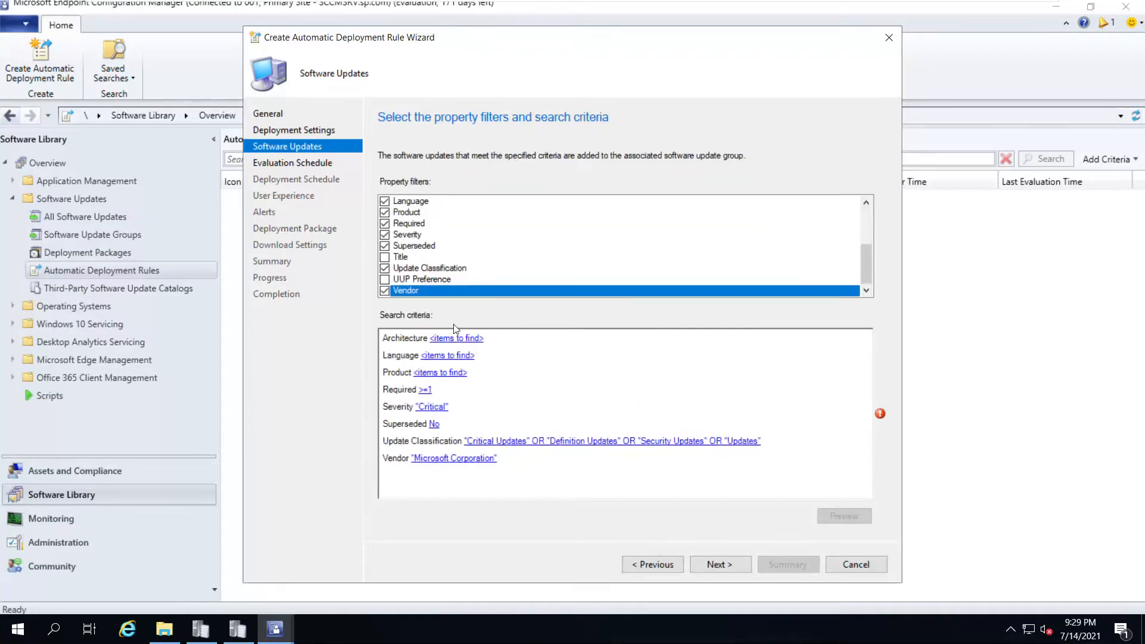
Set the Product criterion to Windows 10
{"action": "left_click", "coordinate": [444, 373]}
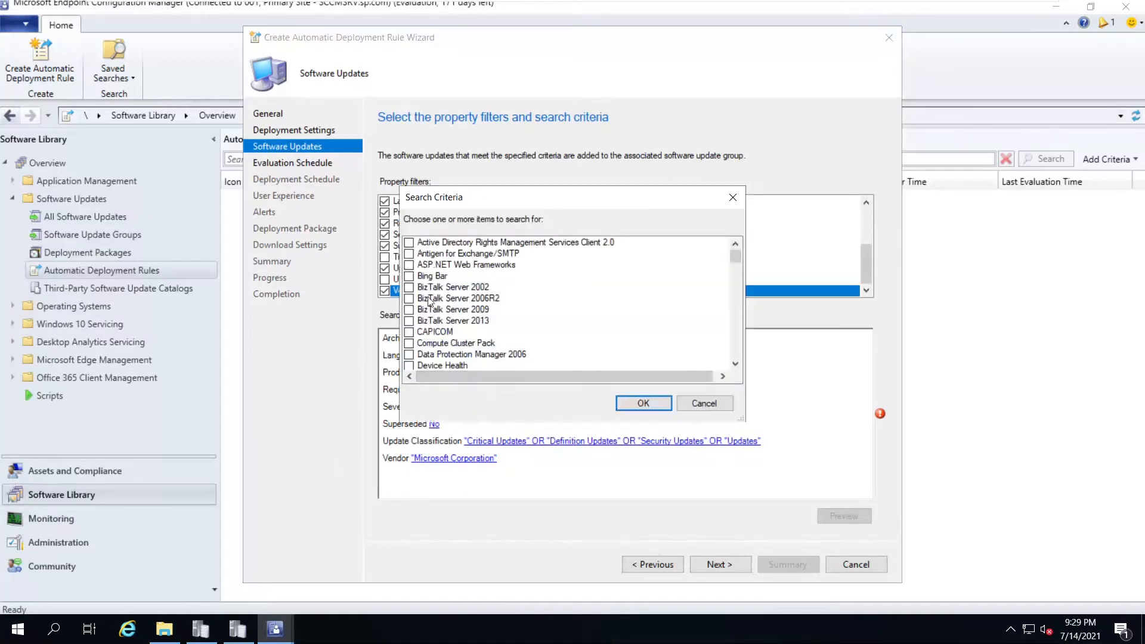
{"action": "left_click_drag", "start_coordinate": [734, 266], "coordinate": [743, 321]}
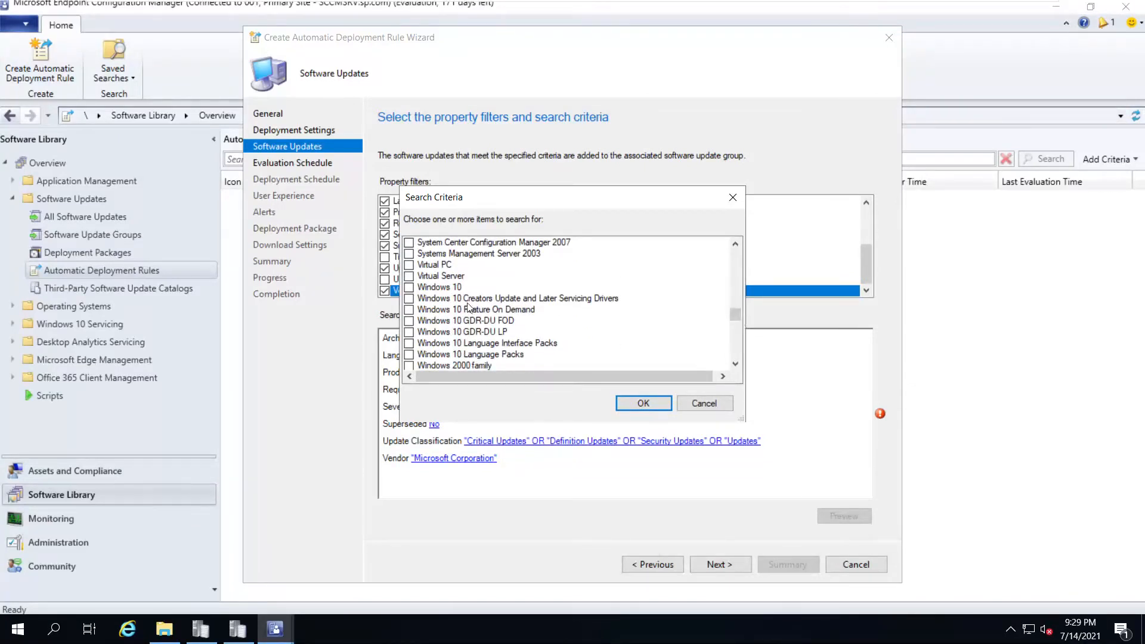
{"action": "left_click", "coordinate": [409, 288]}
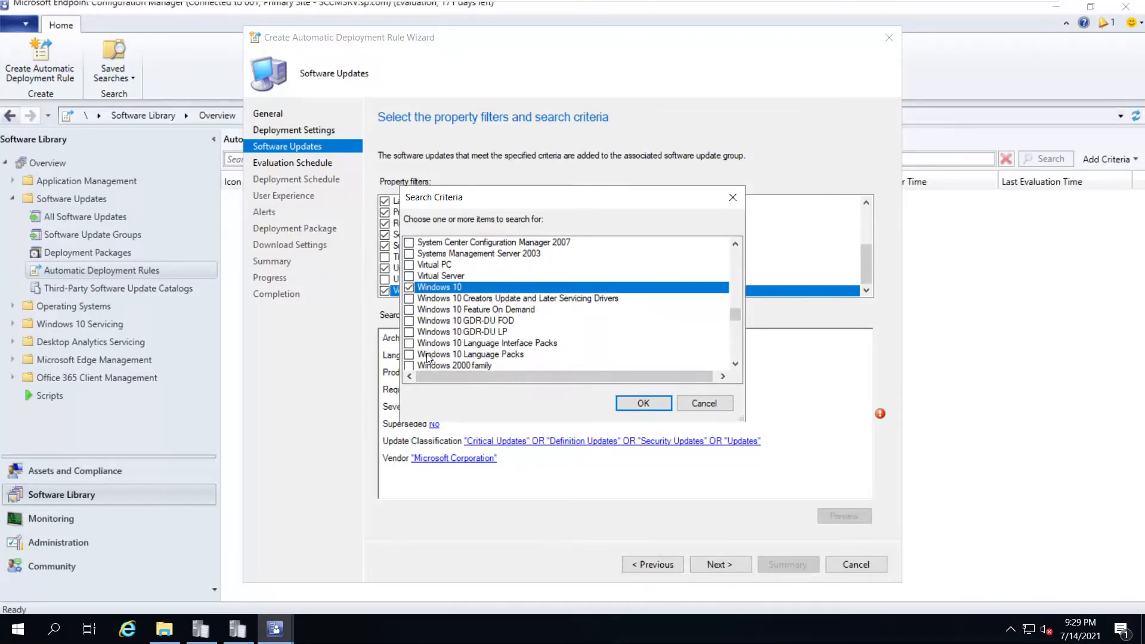
{"action": "left_click", "coordinate": [636, 403]}
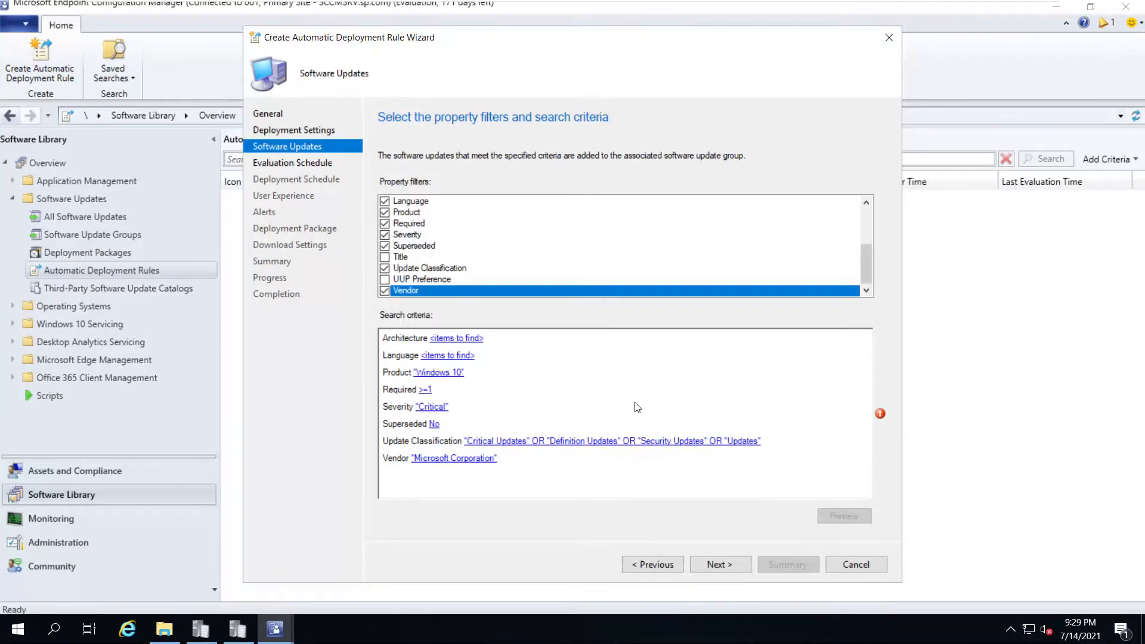
Add Windows 10 Feature On Demand to the product criteria
{"action": "left_click", "coordinate": [459, 375]}
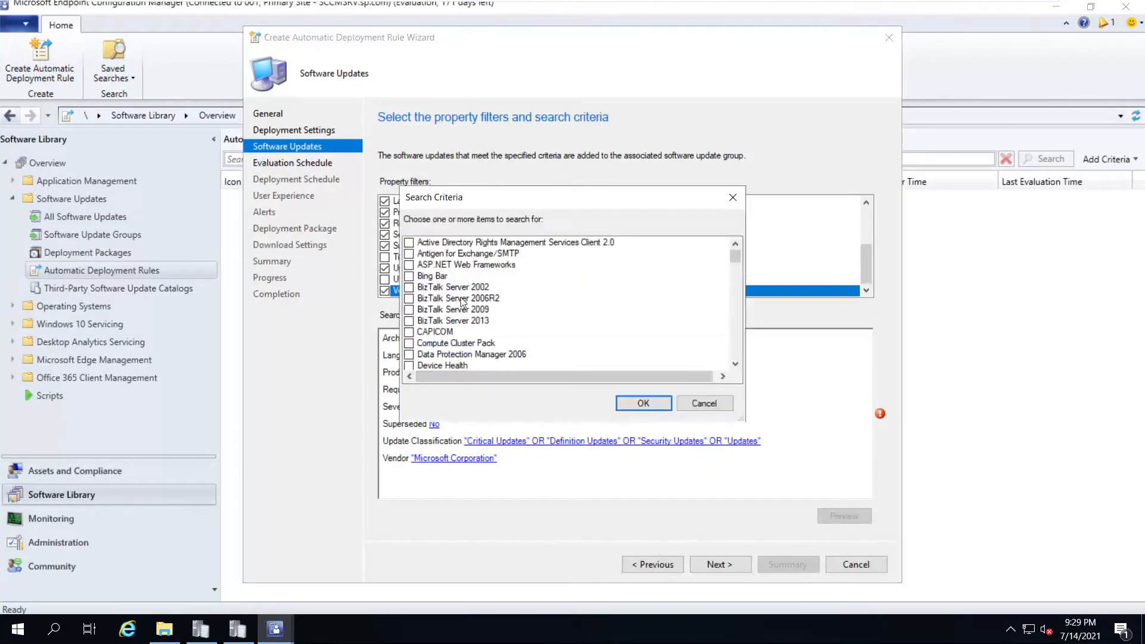
{"action": "left_click_drag", "start_coordinate": [735, 256], "coordinate": [742, 345]}
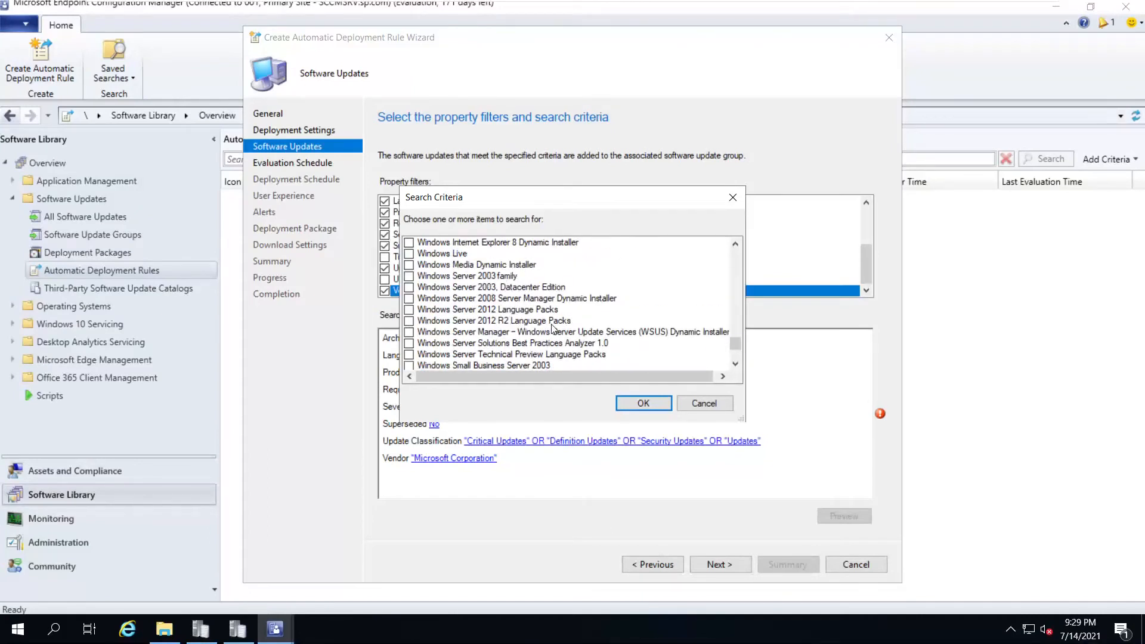
{"action": "scroll", "coordinate": [552, 328], "scroll_direction": "up", "scroll_amount": 1}
{"action": "scroll", "coordinate": [552, 328], "scroll_direction": "up", "scroll_amount": 1}
{"action": "scroll", "coordinate": [553, 330], "scroll_direction": "up", "scroll_amount": 3}
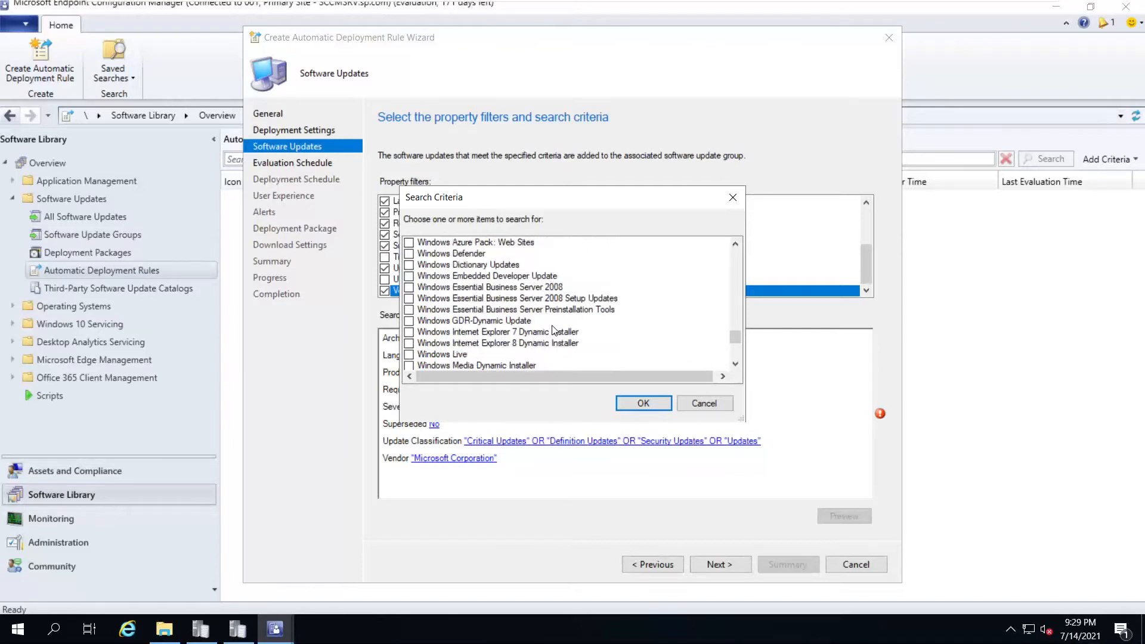
{"action": "scroll", "coordinate": [530, 314], "scroll_direction": "up", "scroll_amount": 8}
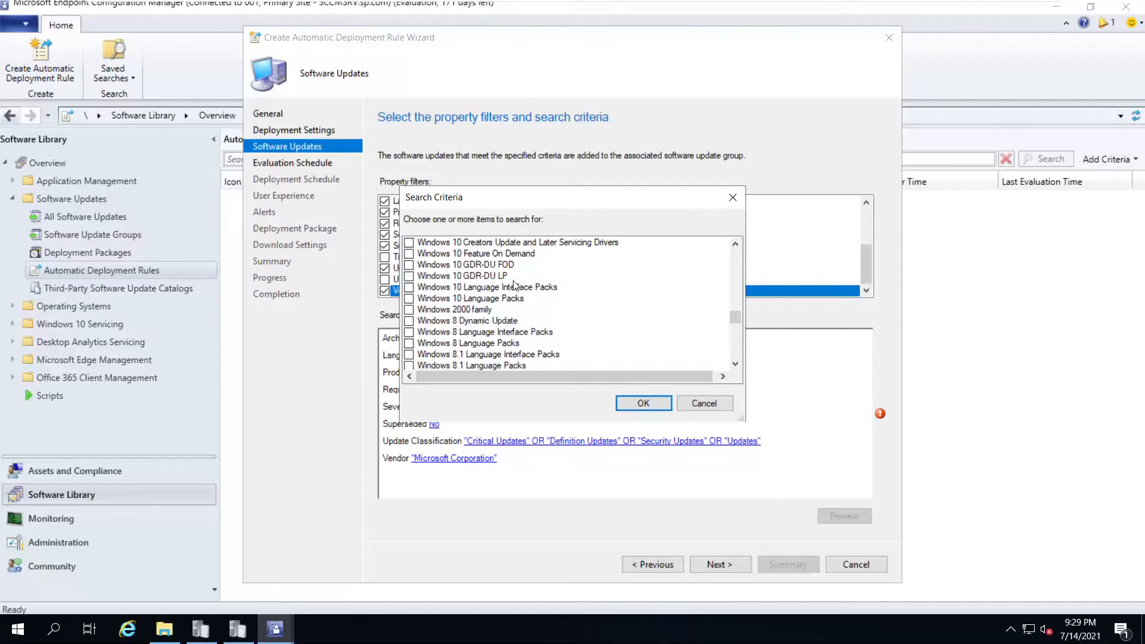
{"action": "scroll", "coordinate": [515, 285], "scroll_direction": "up", "scroll_amount": 1}
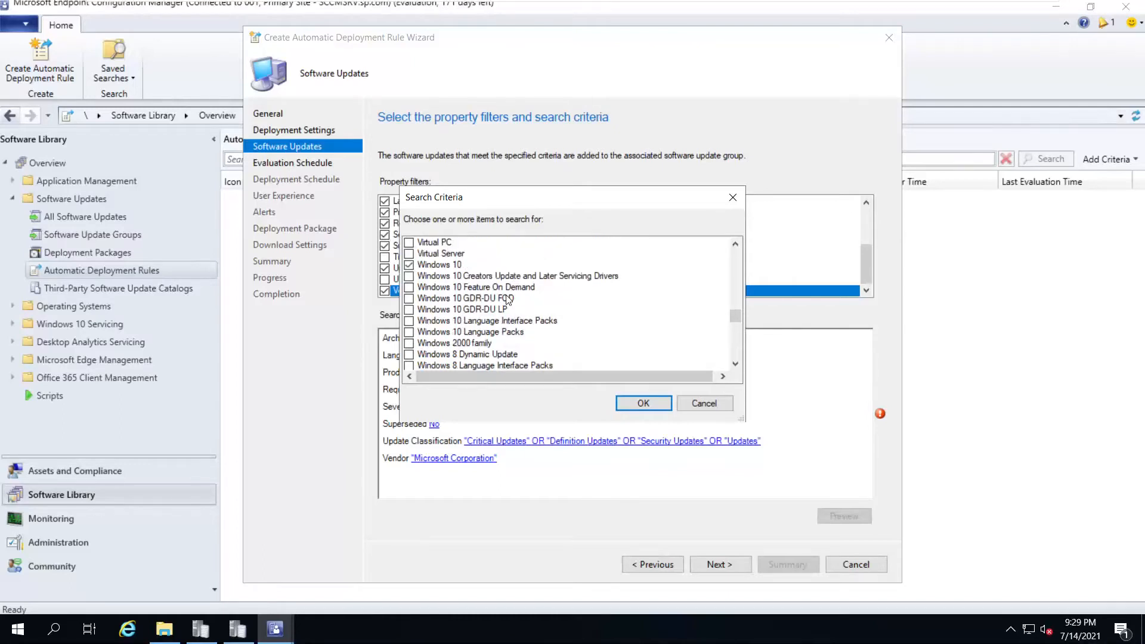
{"action": "left_click", "coordinate": [409, 289]}
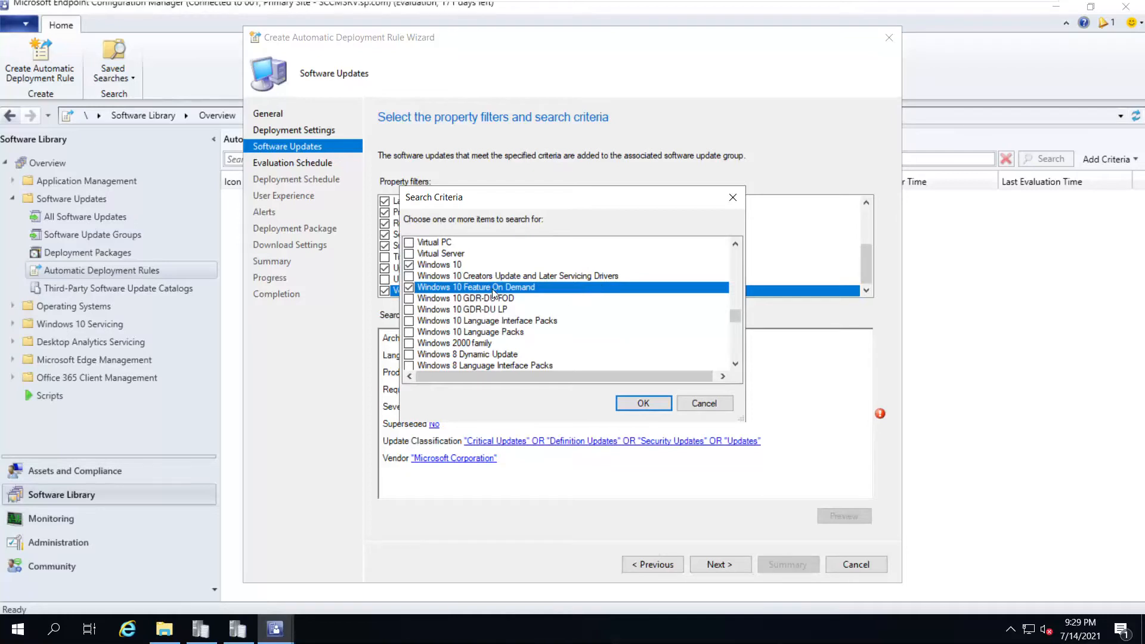
{"action": "left_click", "coordinate": [638, 406]}
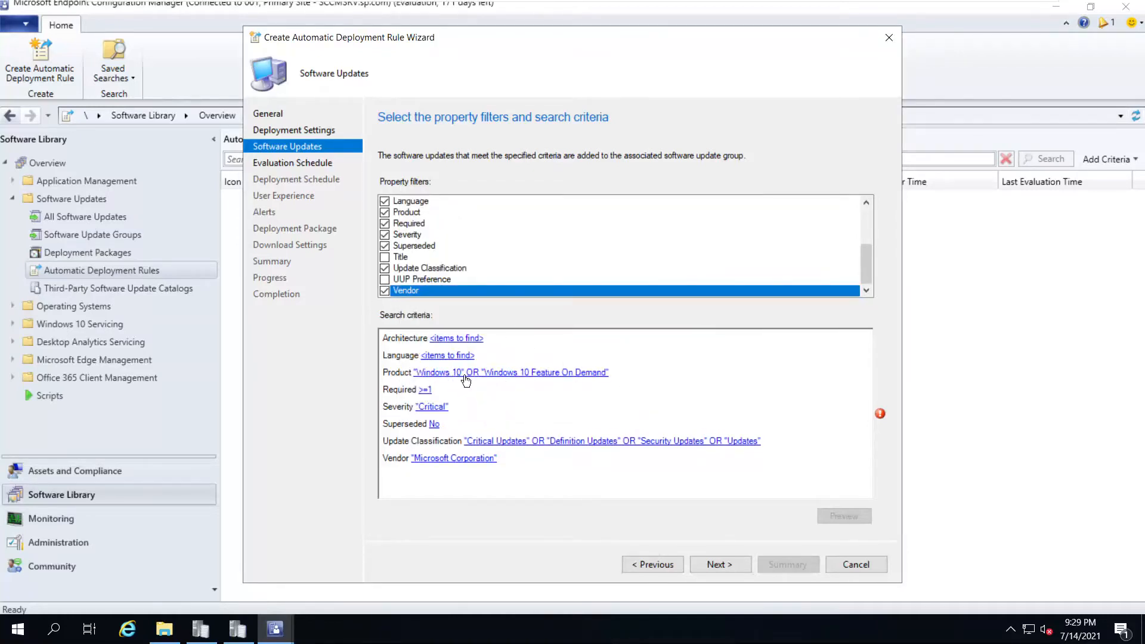
Limit updates to English language and x64 architecture, then continue to Evaluation Schedule
{"action": "left_click", "coordinate": [444, 356]}
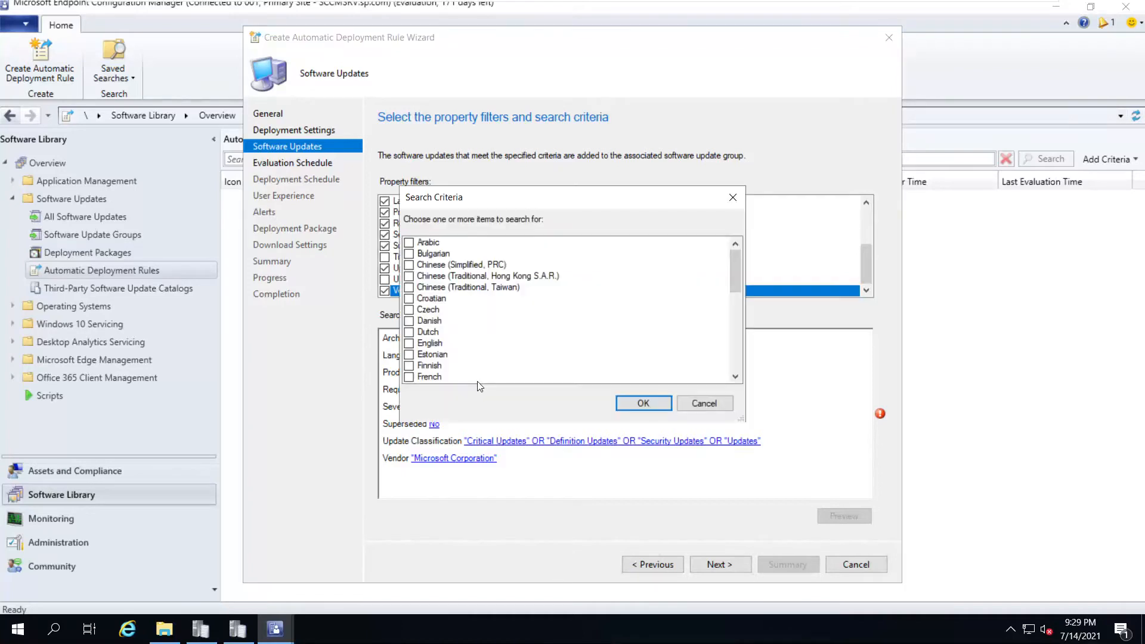
{"action": "left_click", "coordinate": [409, 344]}
{"action": "left_click", "coordinate": [645, 403]}
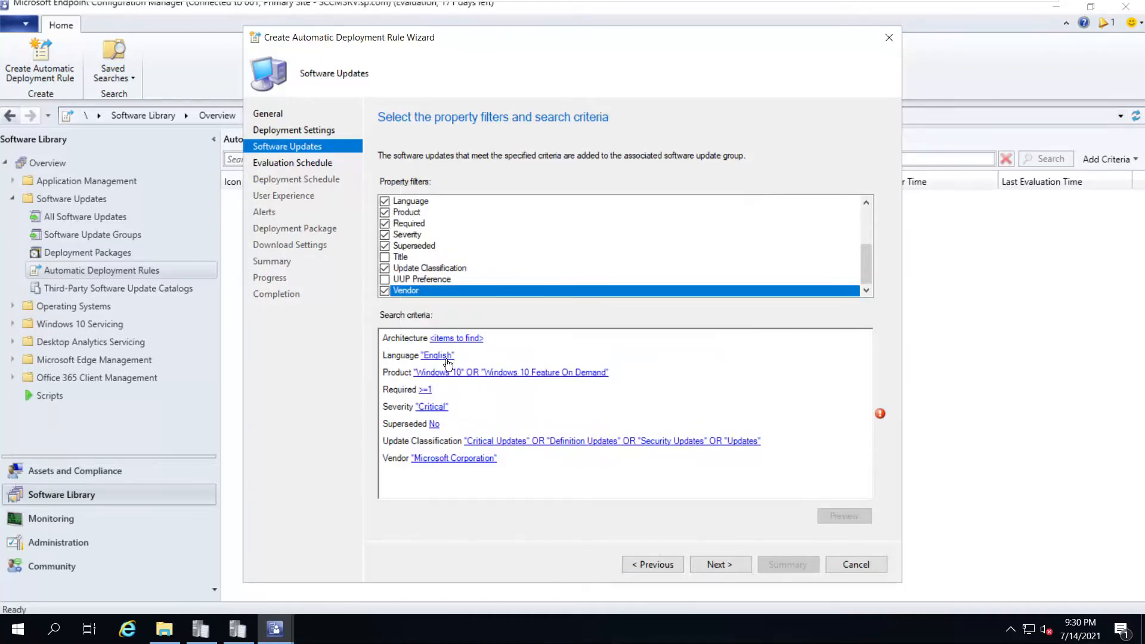
{"action": "left_click", "coordinate": [452, 338]}
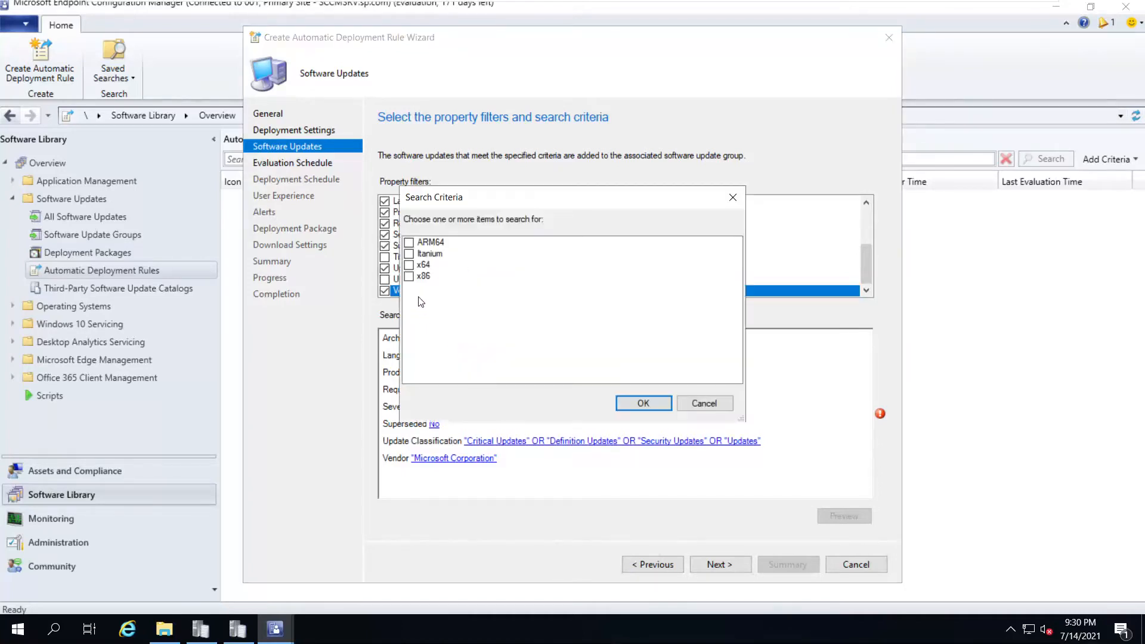
{"action": "left_click", "coordinate": [410, 266]}
{"action": "left_click", "coordinate": [635, 401]}
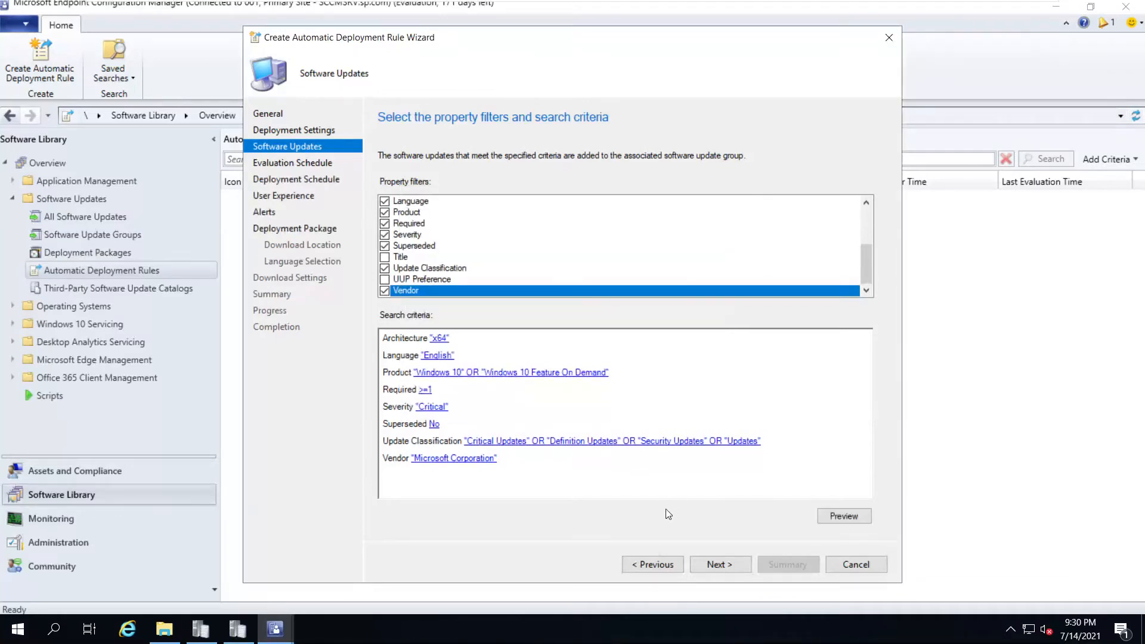
{"action": "left_click", "coordinate": [723, 563]}
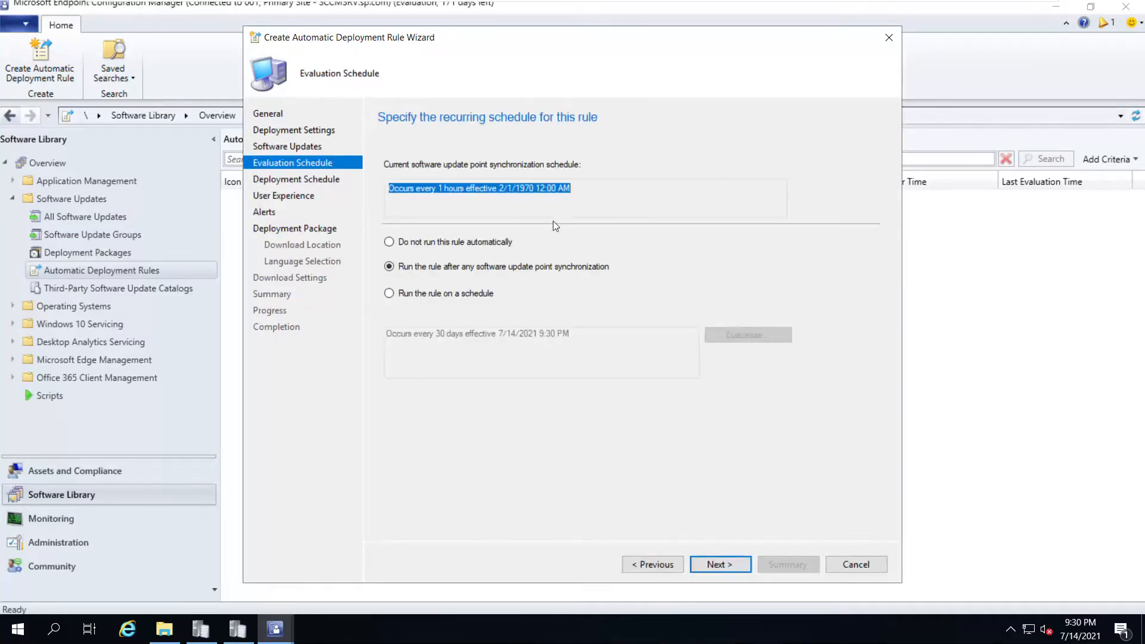
Customize the rule schedule to recur monthly on the second Wednesday
{"action": "left_click", "coordinate": [453, 189]}
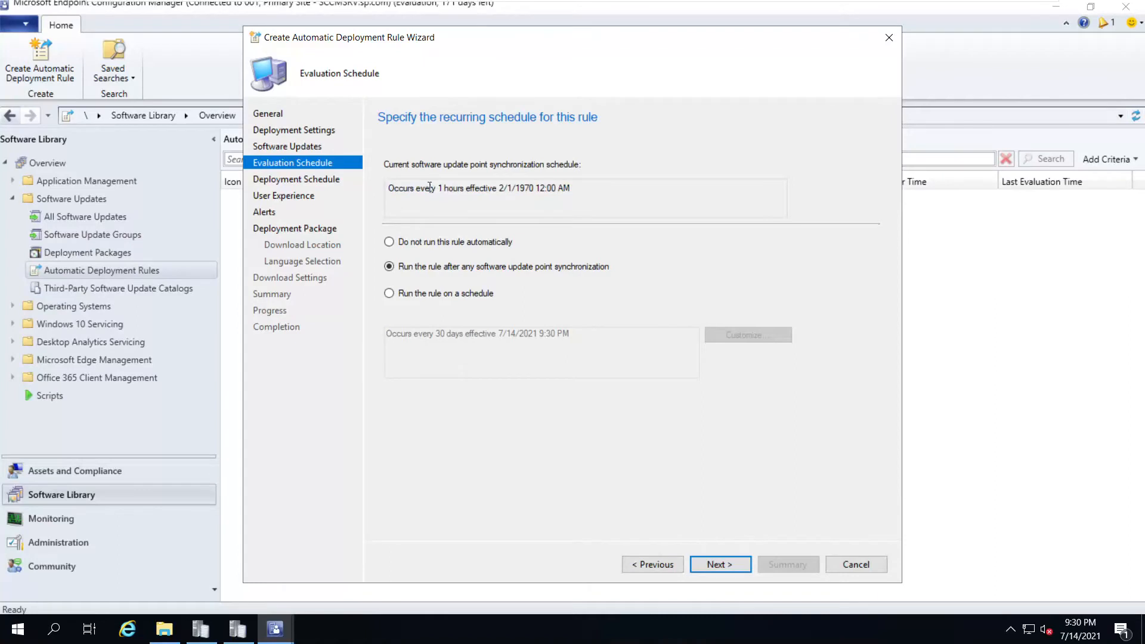
{"action": "left_click_drag", "start_coordinate": [430, 187], "coordinate": [606, 181]}
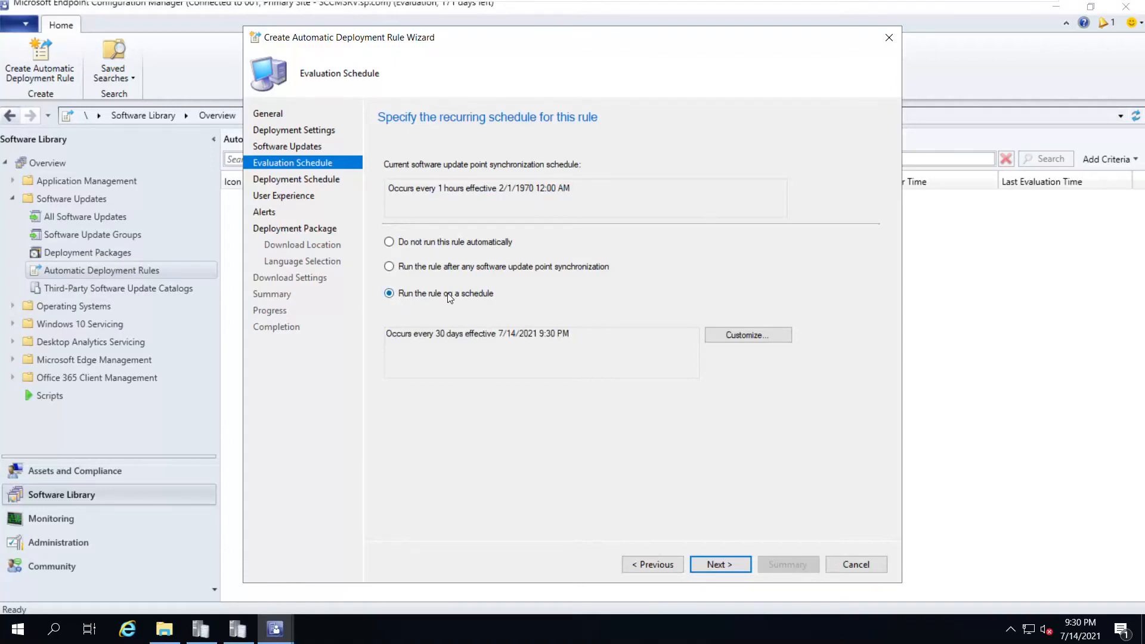
{"action": "left_click", "coordinate": [746, 337]}
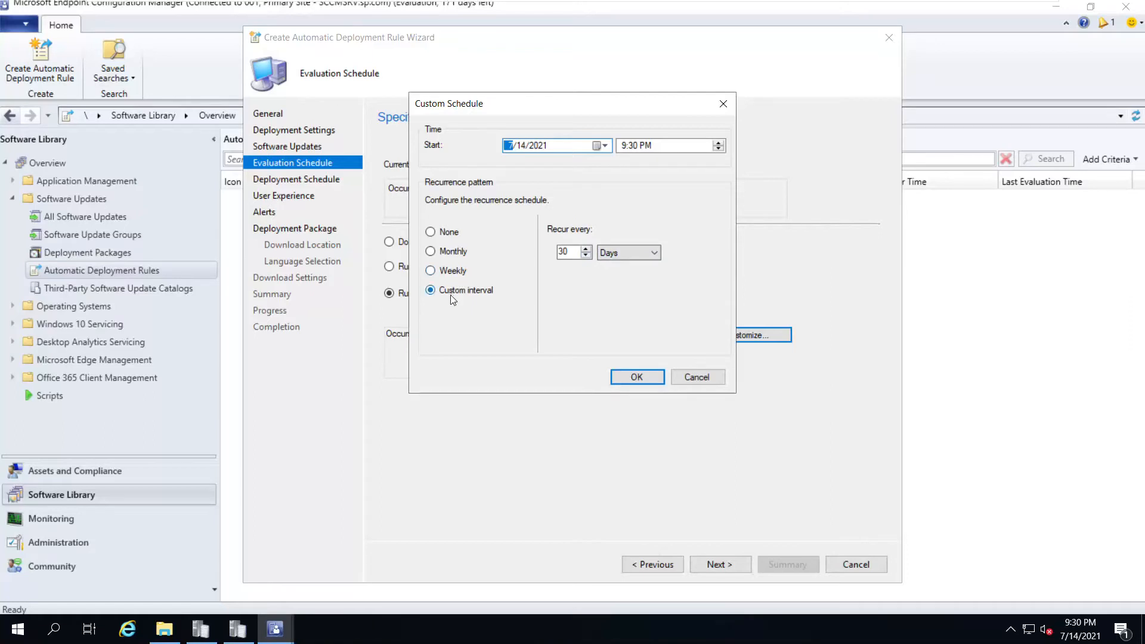
{"action": "left_click", "coordinate": [431, 252]}
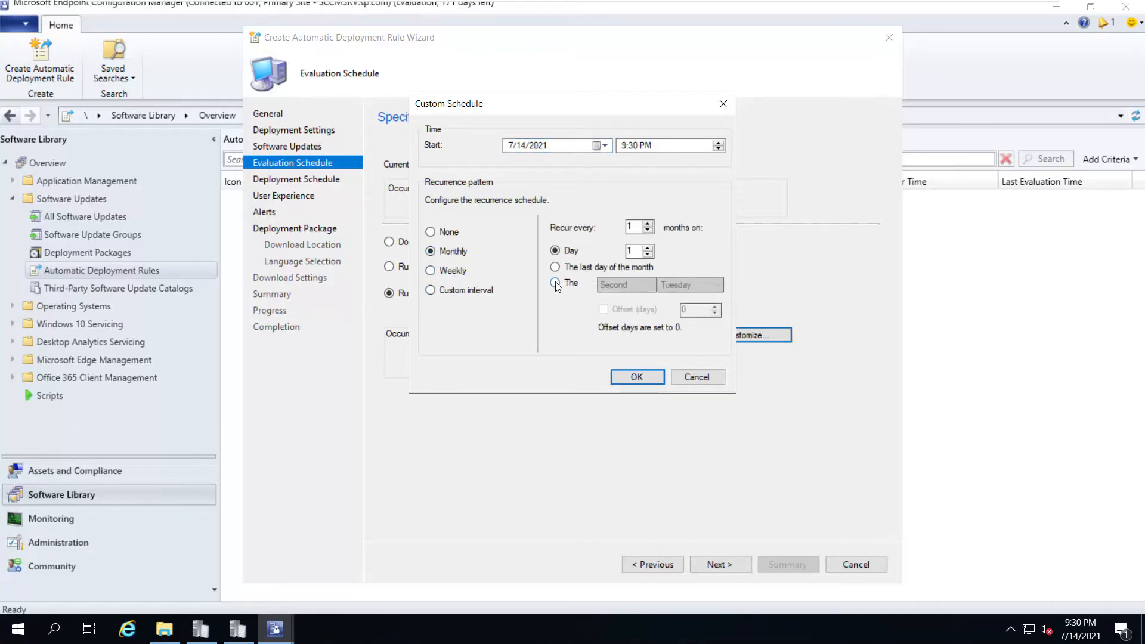
{"action": "left_click", "coordinate": [557, 283]}
{"action": "left_click", "coordinate": [628, 285]}
{"action": "left_click", "coordinate": [628, 287]}
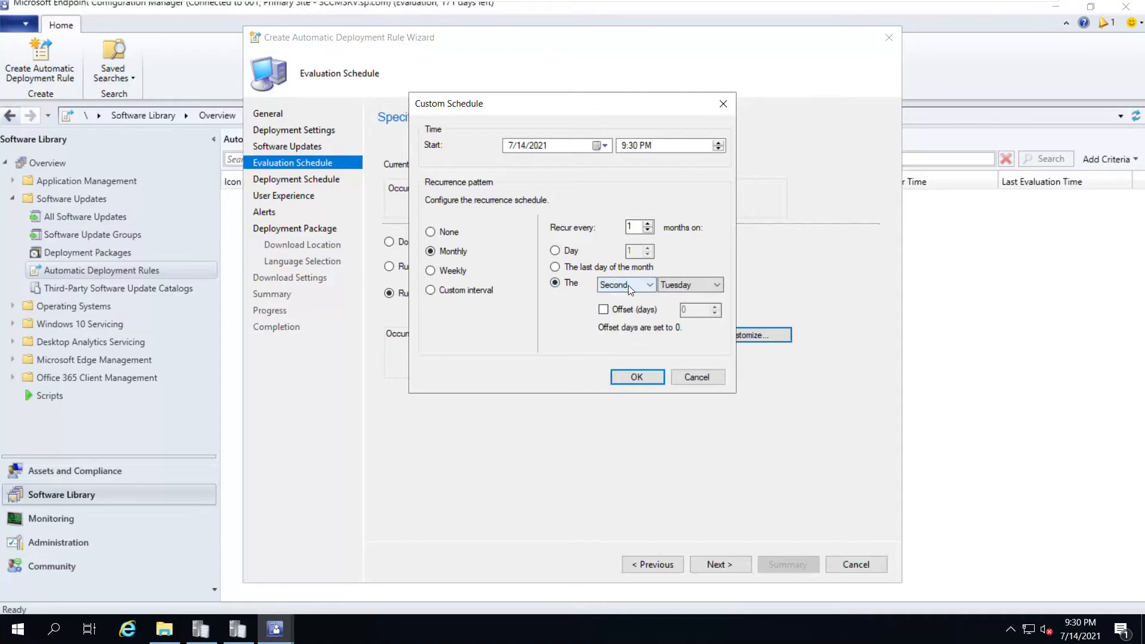
{"action": "left_click", "coordinate": [692, 287]}
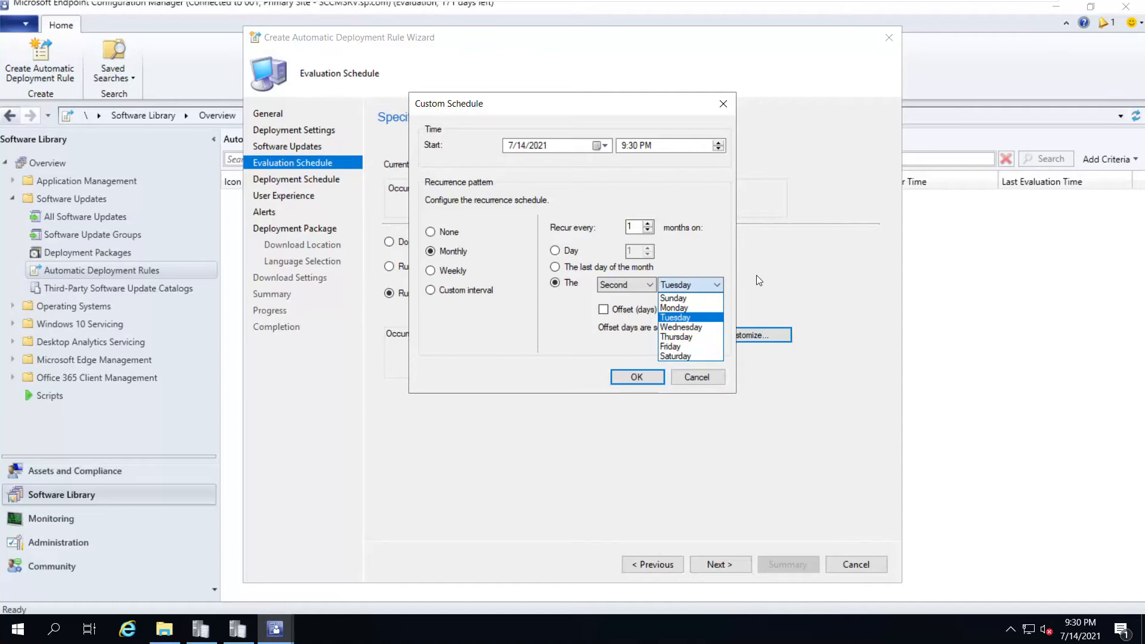
{"action": "left_click", "coordinate": [699, 328]}
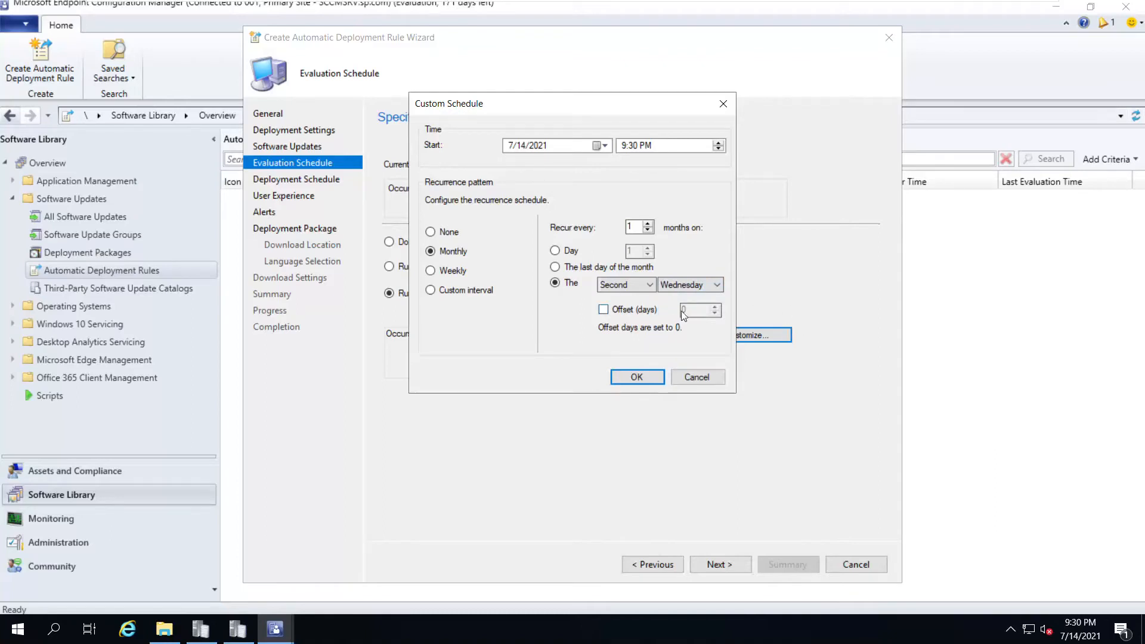
Briefly try Last Tuesday, then restore Second Wednesday and confirm the monthly schedule
{"action": "left_click", "coordinate": [637, 284]}
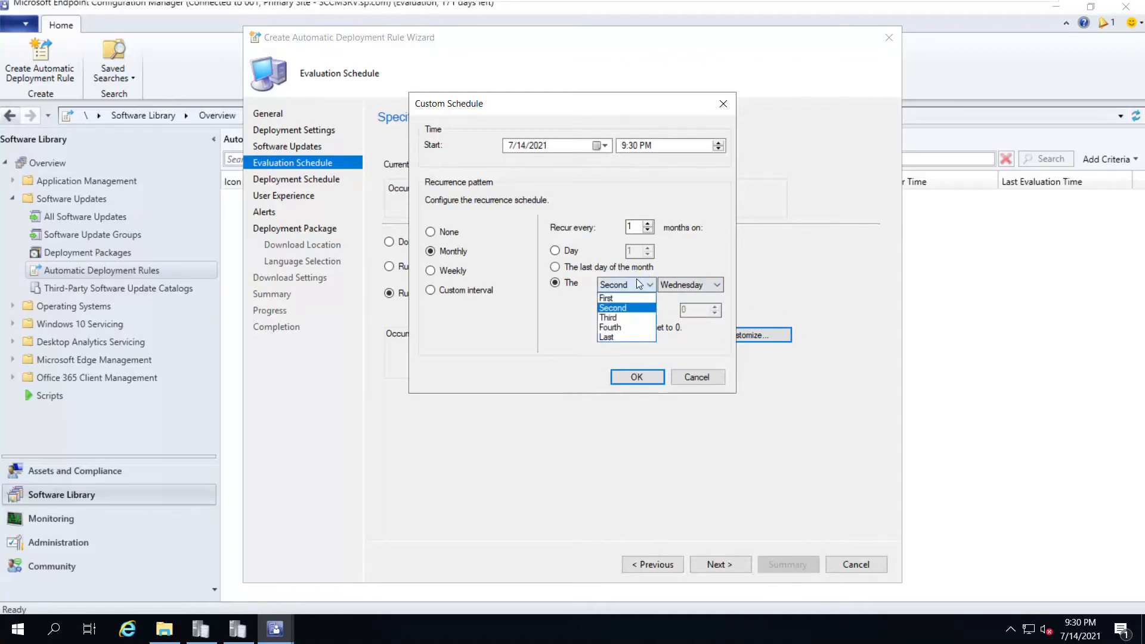
{"action": "left_click", "coordinate": [614, 333]}
{"action": "left_click", "coordinate": [686, 288]}
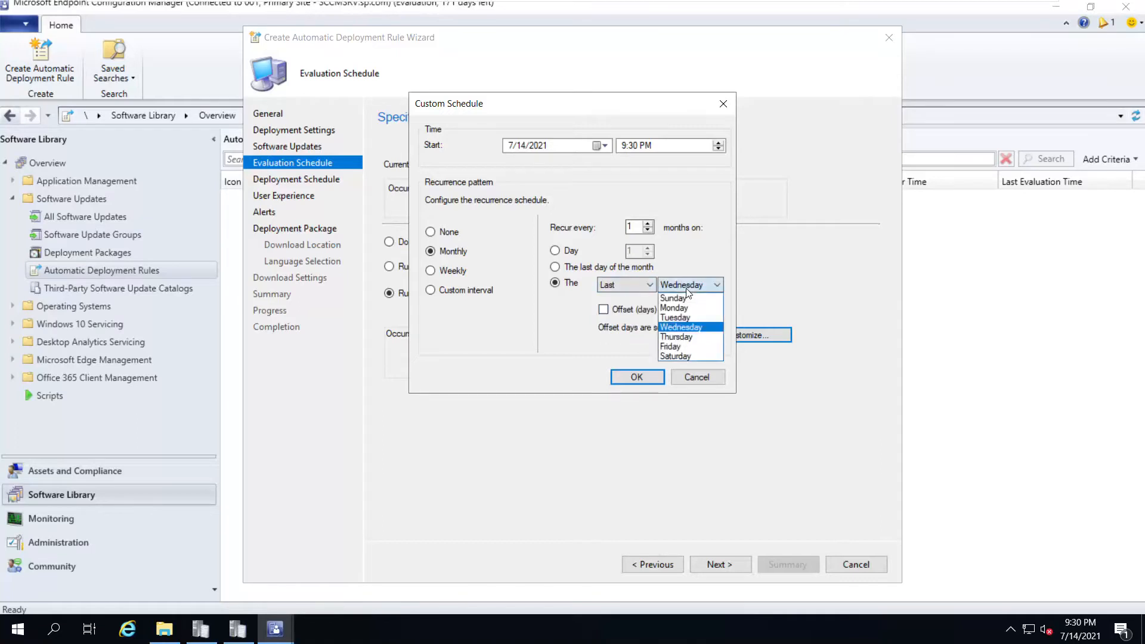
{"action": "left_click", "coordinate": [689, 314]}
{"action": "left_click", "coordinate": [650, 285]}
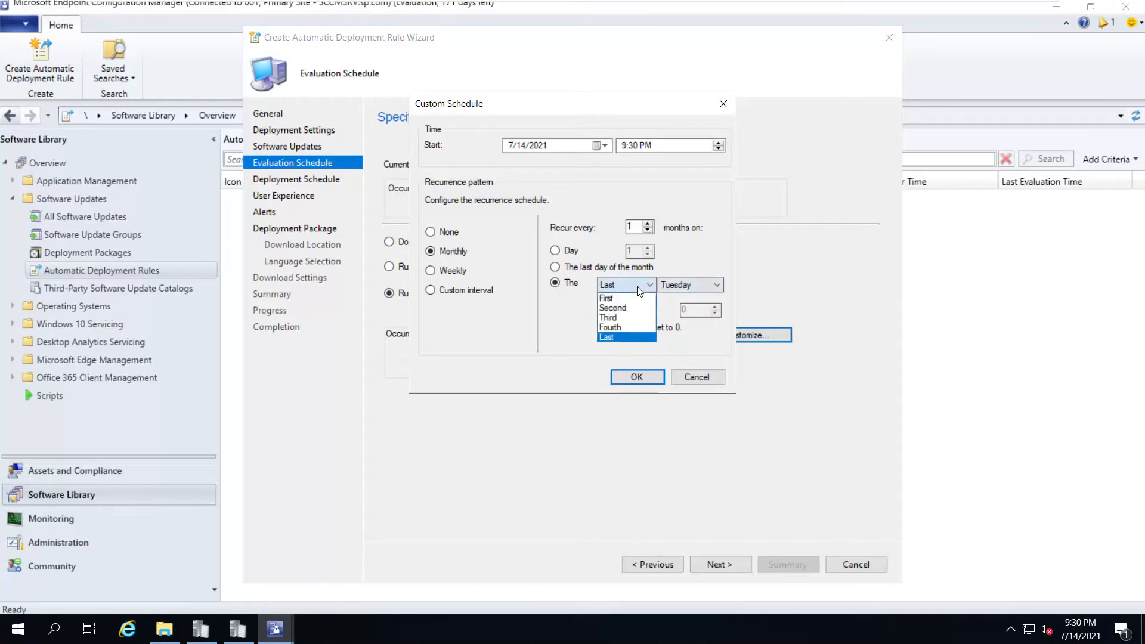
{"action": "left_click", "coordinate": [626, 308]}
{"action": "left_click", "coordinate": [690, 285]}
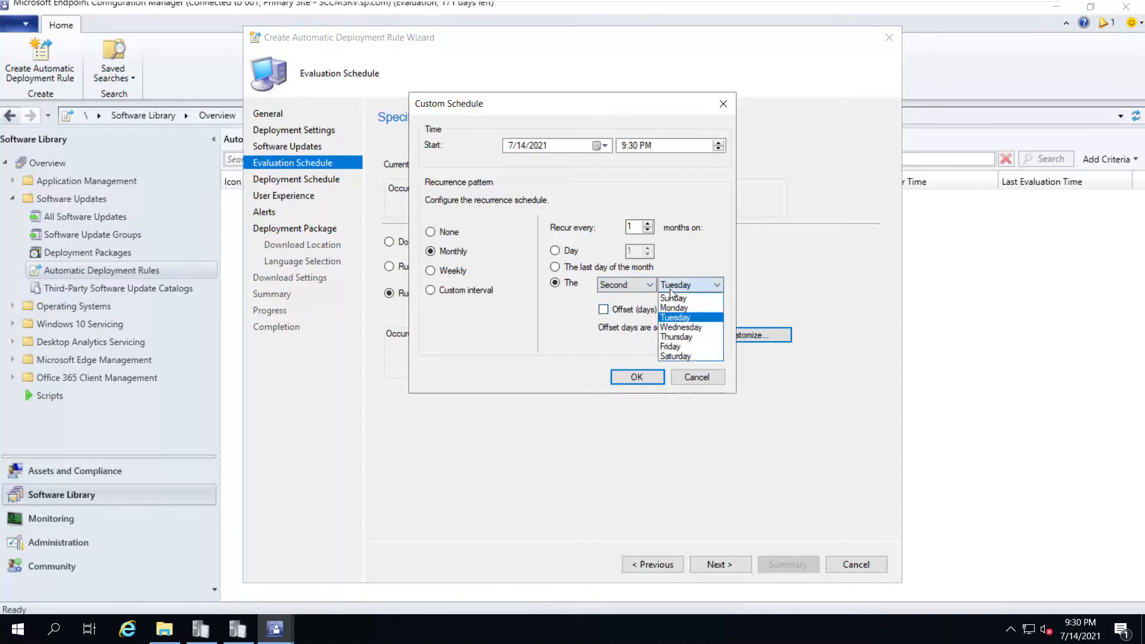
{"action": "left_click", "coordinate": [688, 326]}
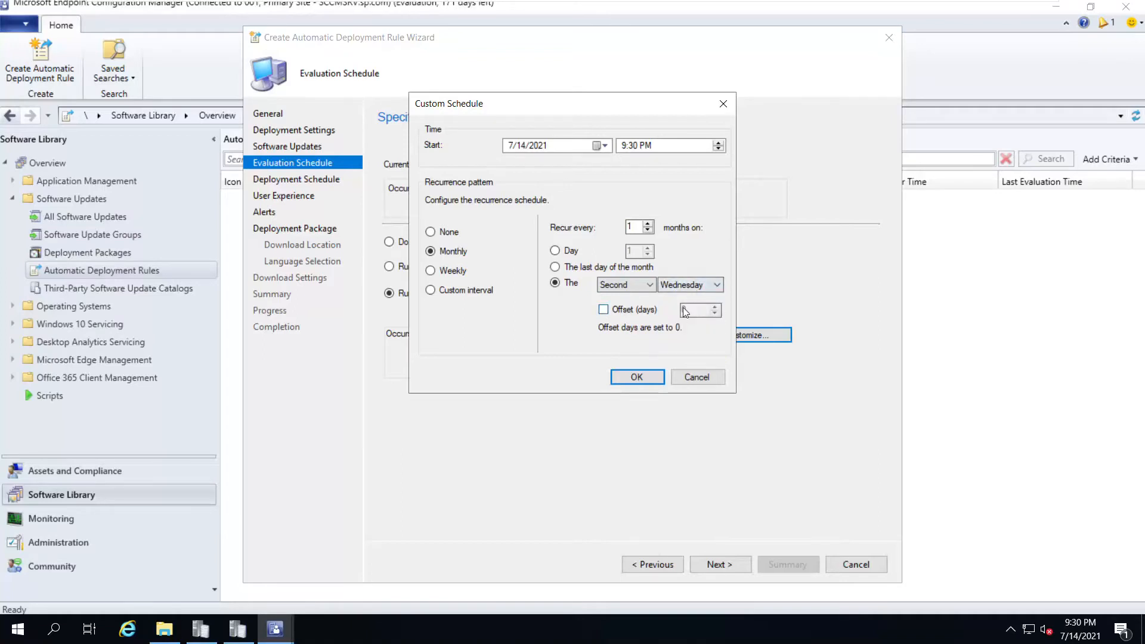
{"action": "left_click", "coordinate": [650, 377]}
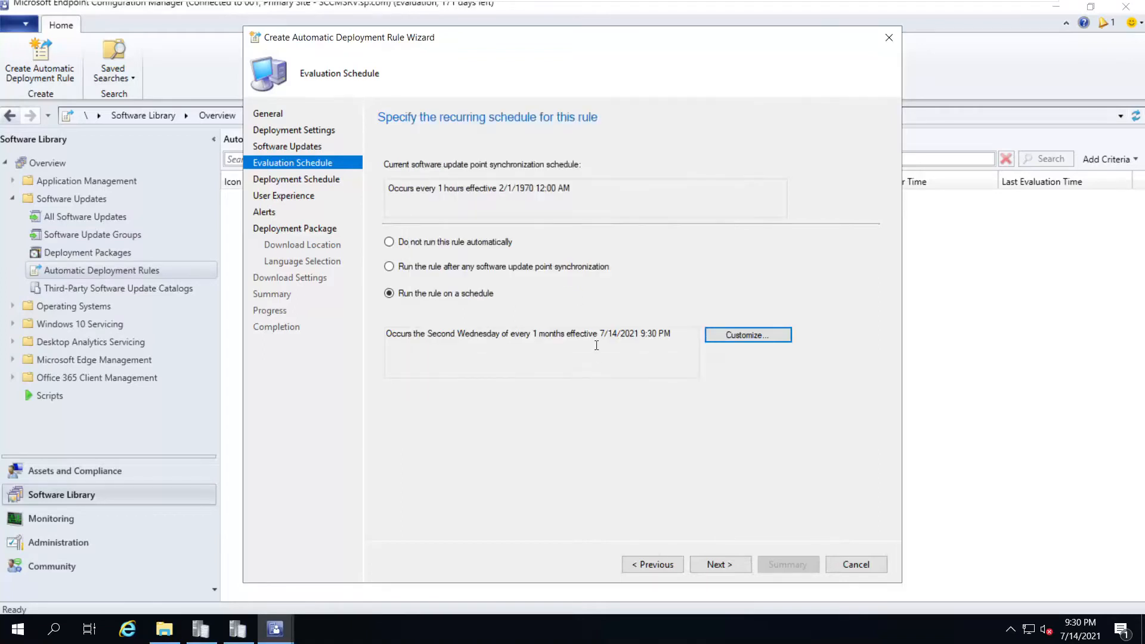
Advance past the Deployment Schedule and User Experience pages to Alerts
{"action": "left_click_drag", "start_coordinate": [389, 333], "coordinate": [679, 338]}
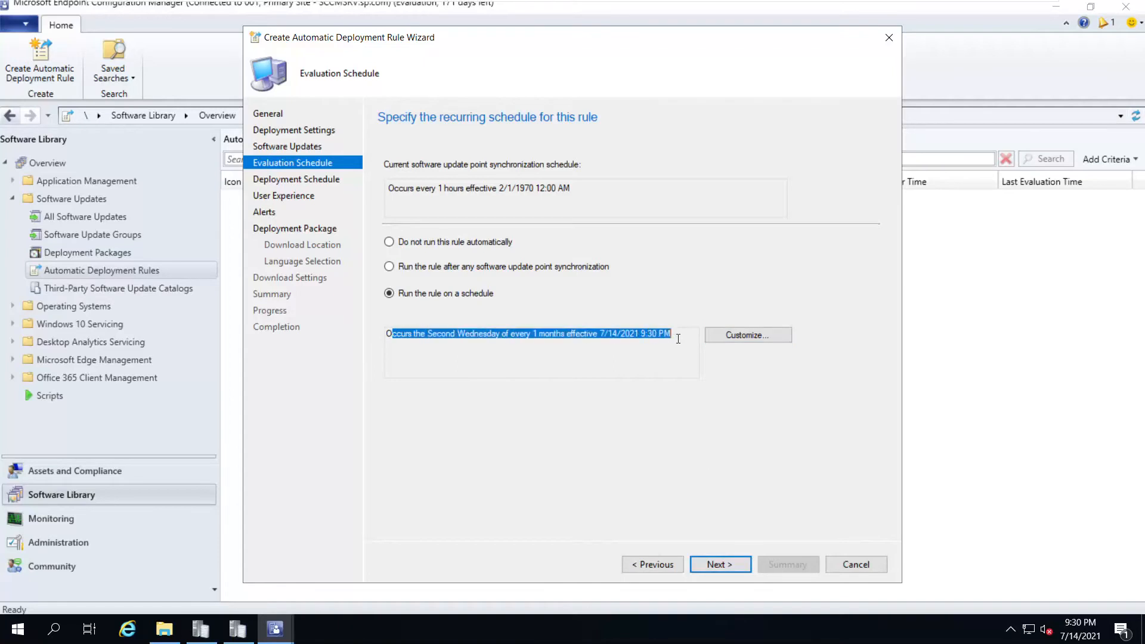
{"action": "left_click", "coordinate": [738, 562]}
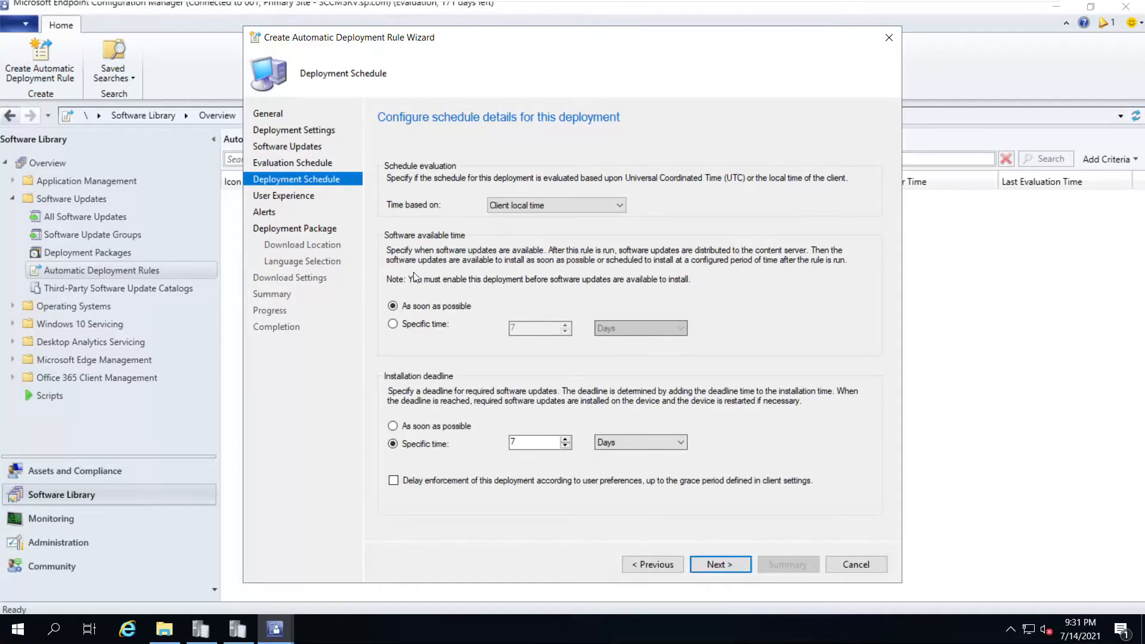
{"action": "left_click", "coordinate": [742, 567]}
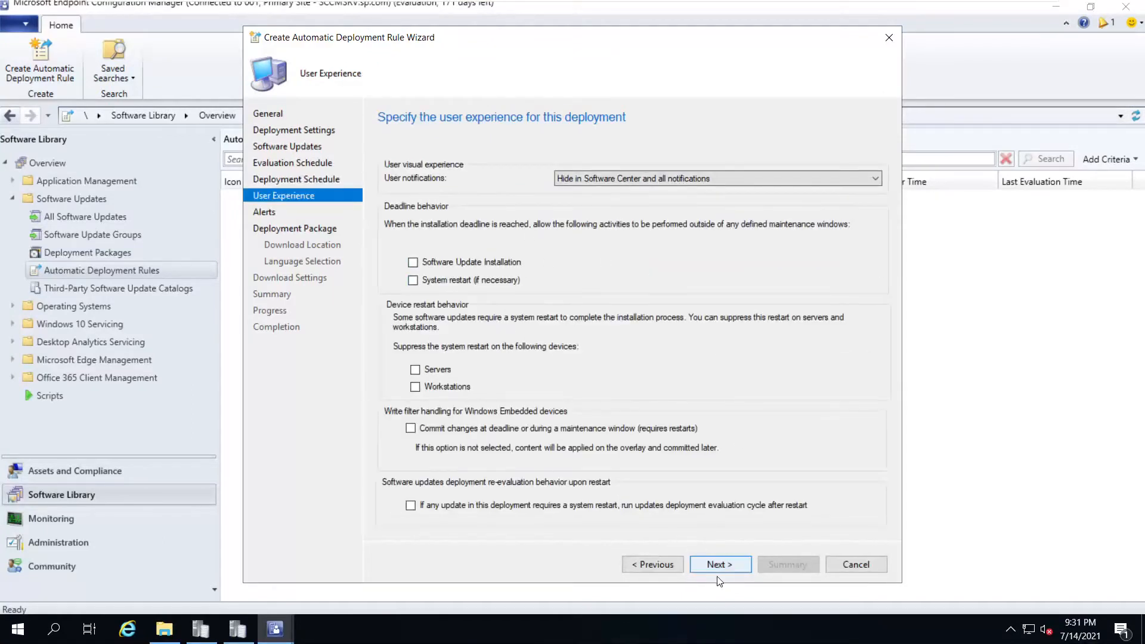
{"action": "left_click", "coordinate": [707, 565]}
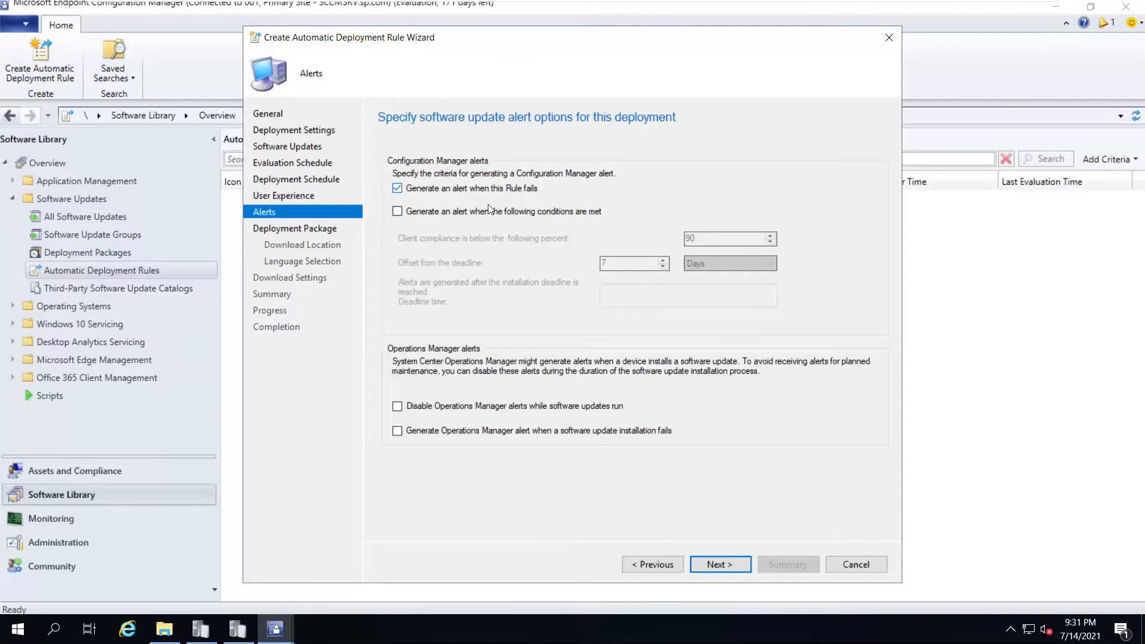
Toggle the 90 percent compliance alert on and back off, keeping only the rule-failure alert
{"action": "left_click", "coordinate": [448, 213]}
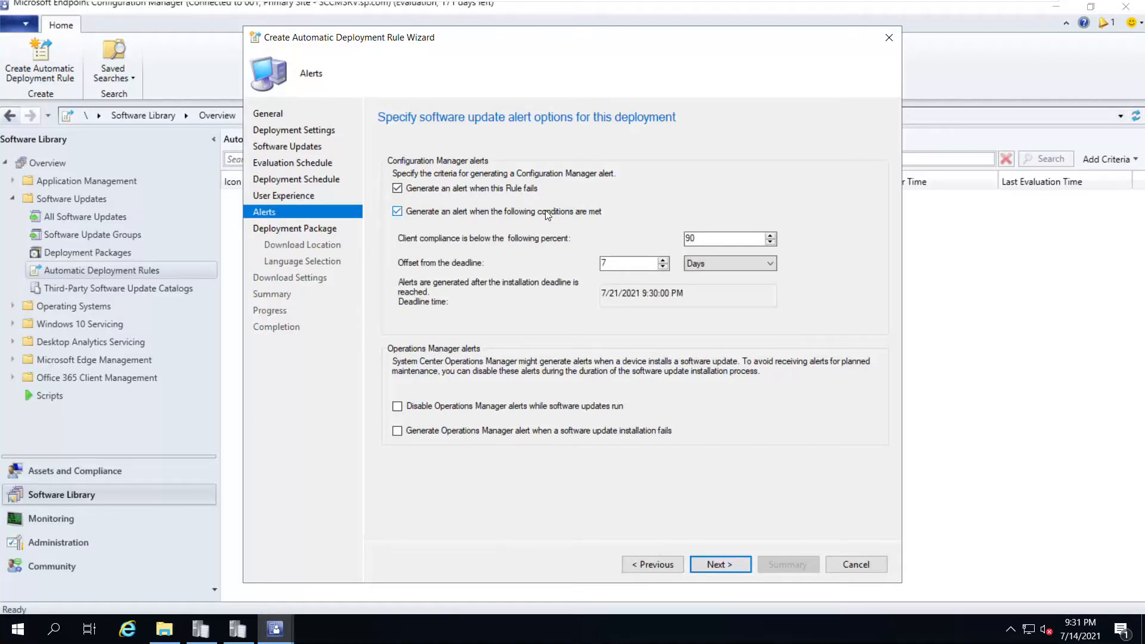
{"action": "left_click_drag", "start_coordinate": [718, 240], "coordinate": [527, 276]}
{"action": "key", "text": "Tab"}
{"action": "left_click", "coordinate": [398, 212]}
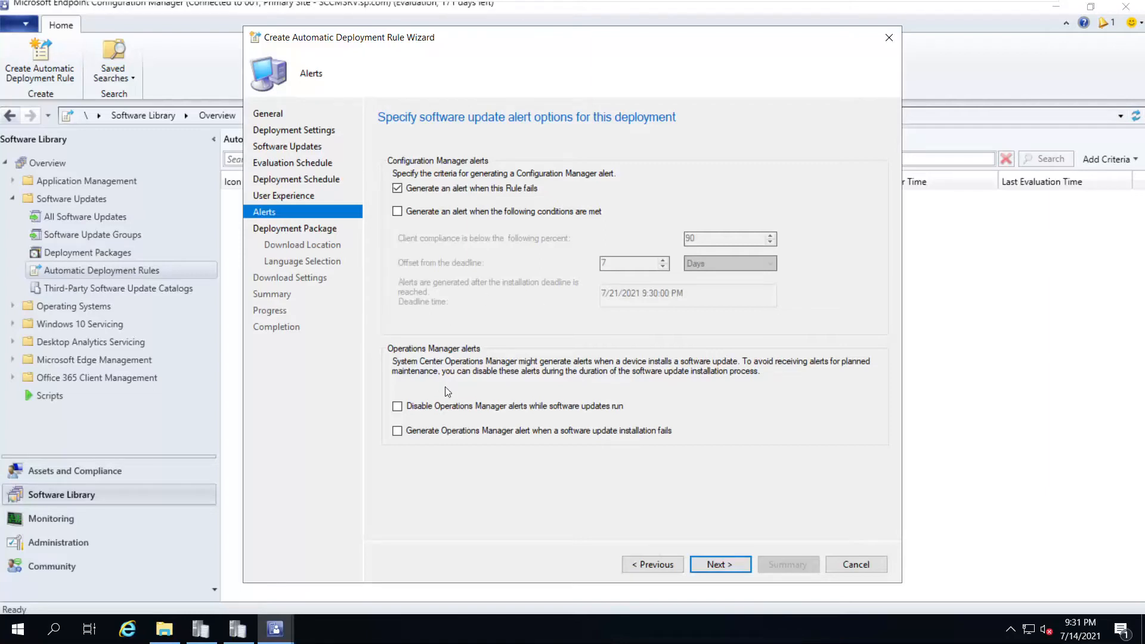
Toggle the failed-install alert on and off and enable alert suppression while updates run
{"action": "left_click", "coordinate": [431, 433]}
{"action": "left_click", "coordinate": [399, 432]}
{"action": "left_click", "coordinate": [397, 406]}
{"action": "left_click", "coordinate": [715, 564]}
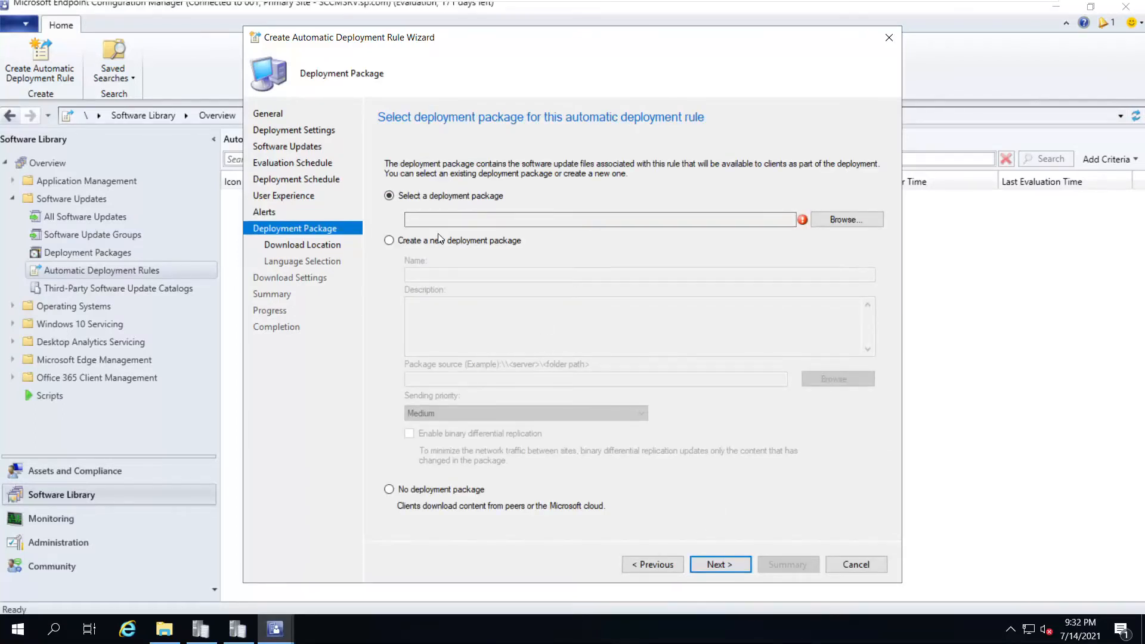
Skip the existing Windows 10 21H1 Upgrade Package and name a new package 'ADR for Patch Tuesday for Testing'
{"action": "left_click", "coordinate": [825, 222]}
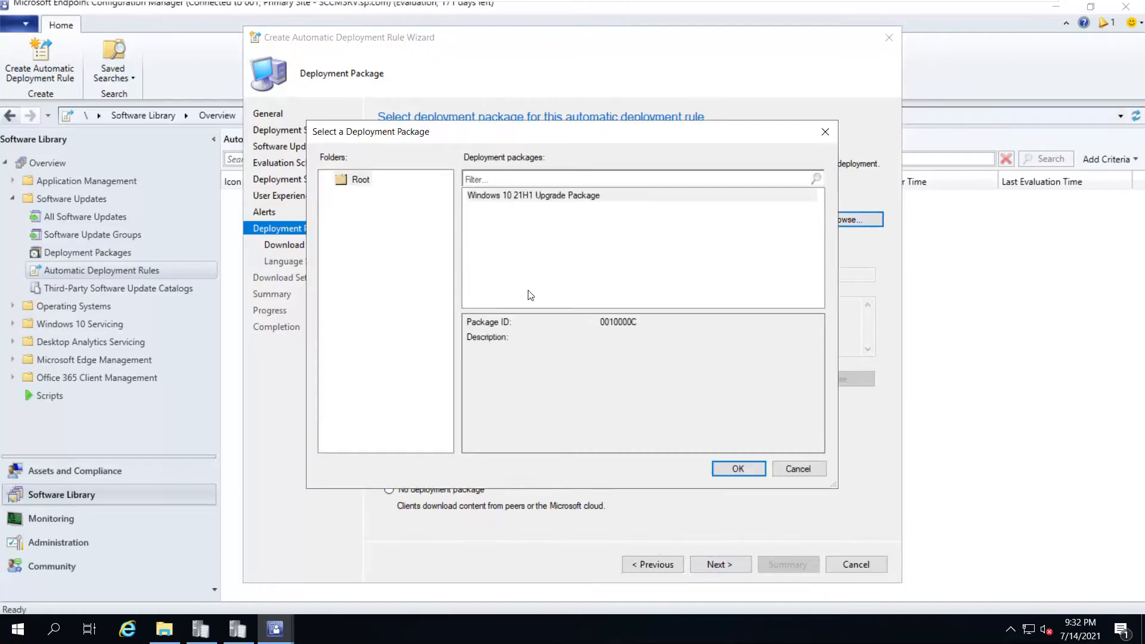
{"action": "left_click", "coordinate": [505, 203]}
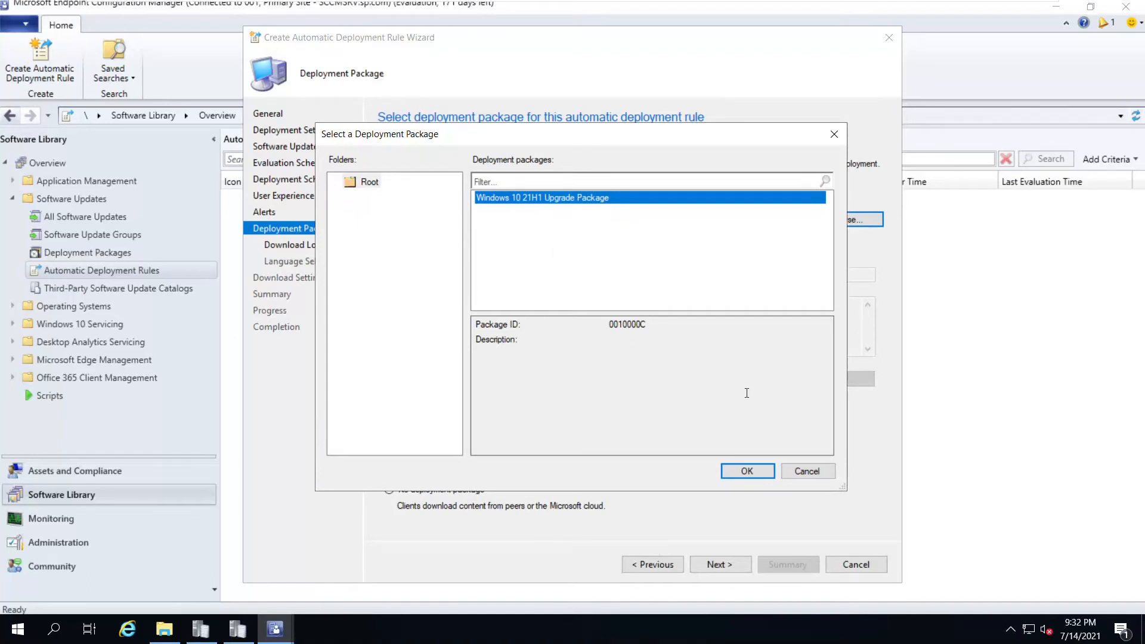
{"action": "left_click", "coordinate": [807, 469]}
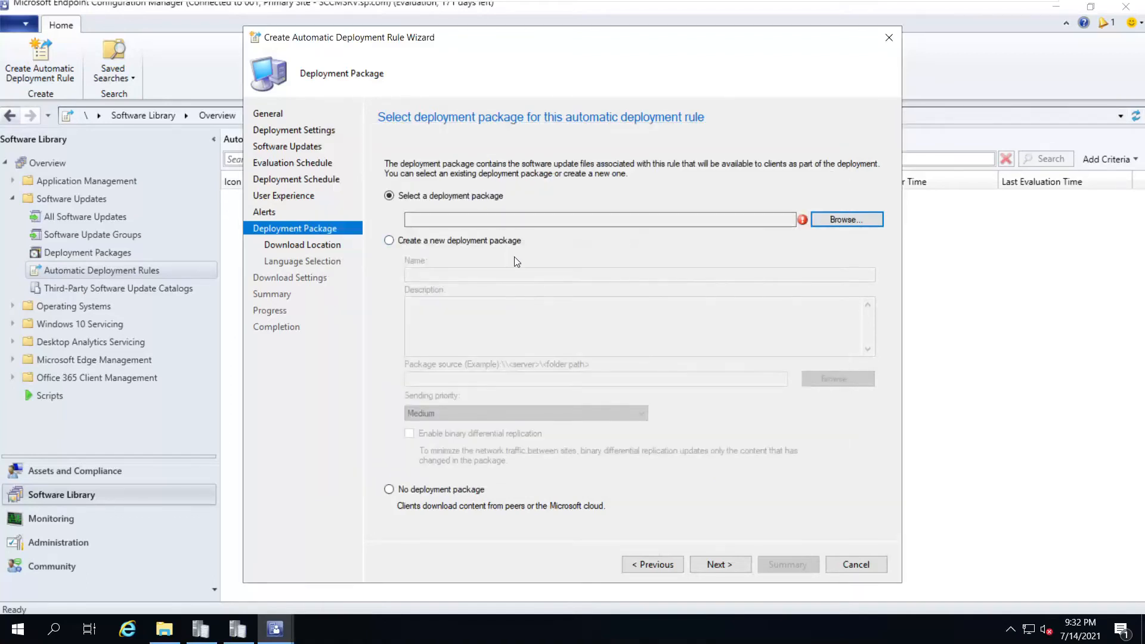
{"action": "left_click", "coordinate": [469, 242]}
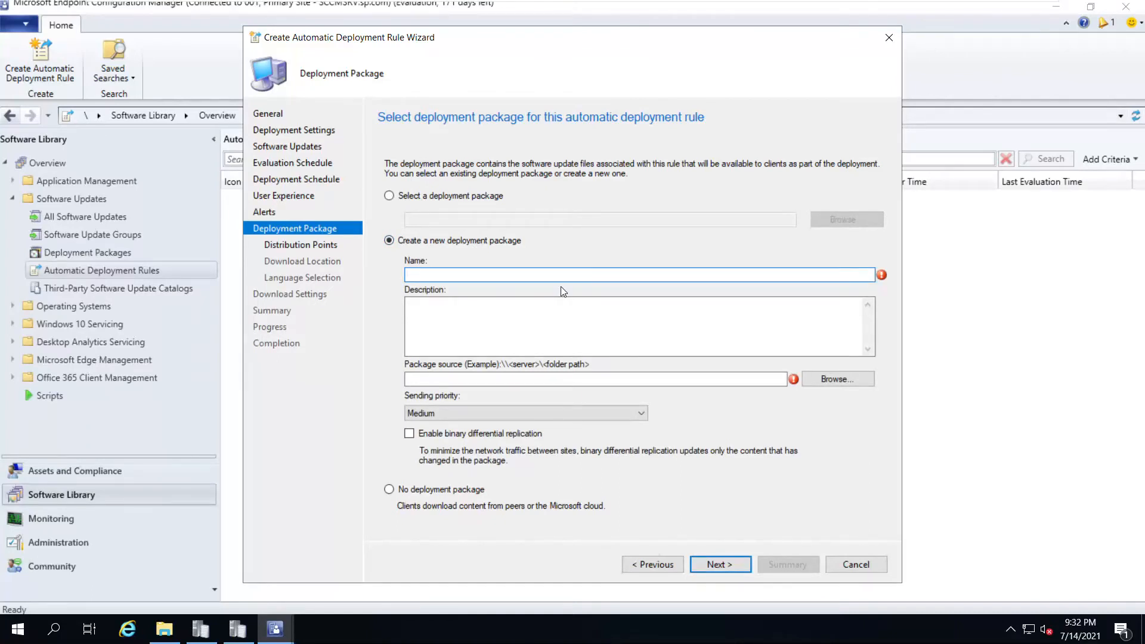
{"action": "type", "text": "ADR for Patch Tuestda"}
{"action": "key", "text": "BackSpace"}
{"action": "type", "text": "day for"}
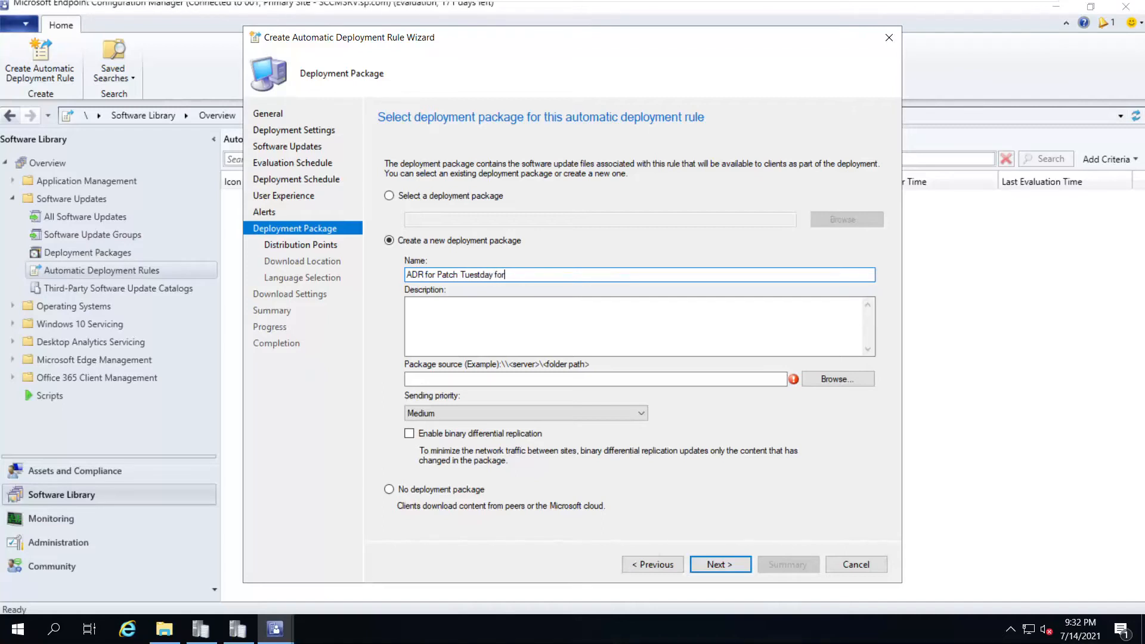
{"action": "key", "text": "BackSpace"}
{"action": "key", "text": "BackSpace"}
{"action": "key", "text": "BackSpace"}
{"action": "key", "text": "BackSpace"}
{"action": "key", "text": "BackSpace"}
{"action": "key", "text": "BackSpace"}
{"action": "key", "text": "BackSpace"}
{"action": "key", "text": "BackSpace"}
{"action": "type", "text": "day for Testing"}
Create and use \\spaindc\Applications\ADR Patch Tuesday as the package source folder
{"action": "left_click", "coordinate": [813, 379]}
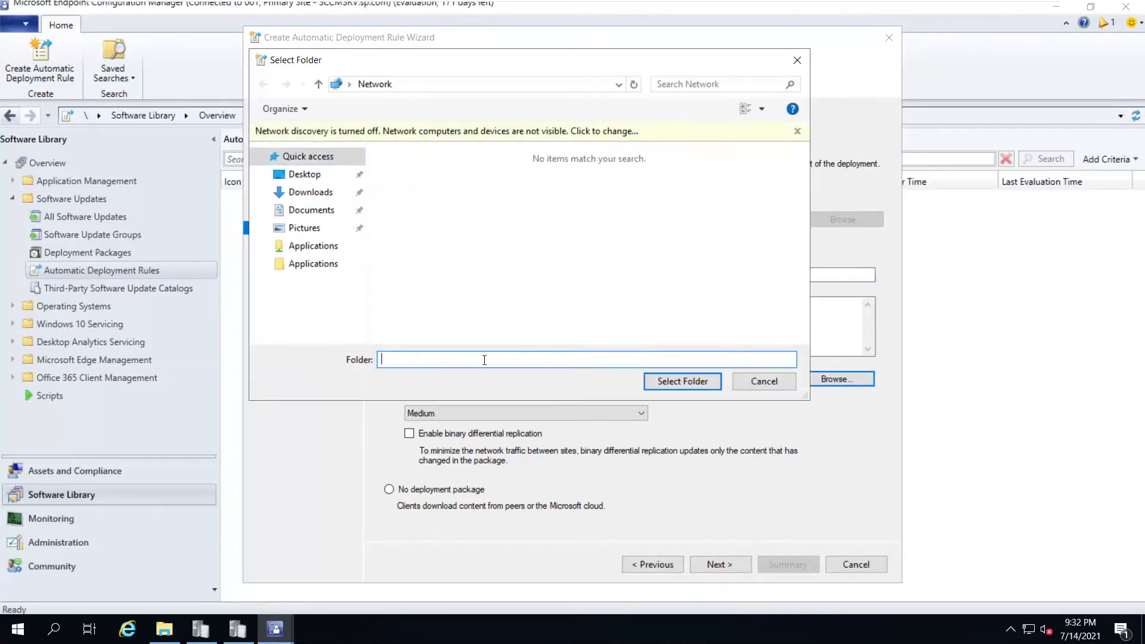
{"action": "type", "text": "\\\\spaindc"}
{"action": "key", "text": "Return"}
{"action": "double_click", "coordinate": [431, 142]}
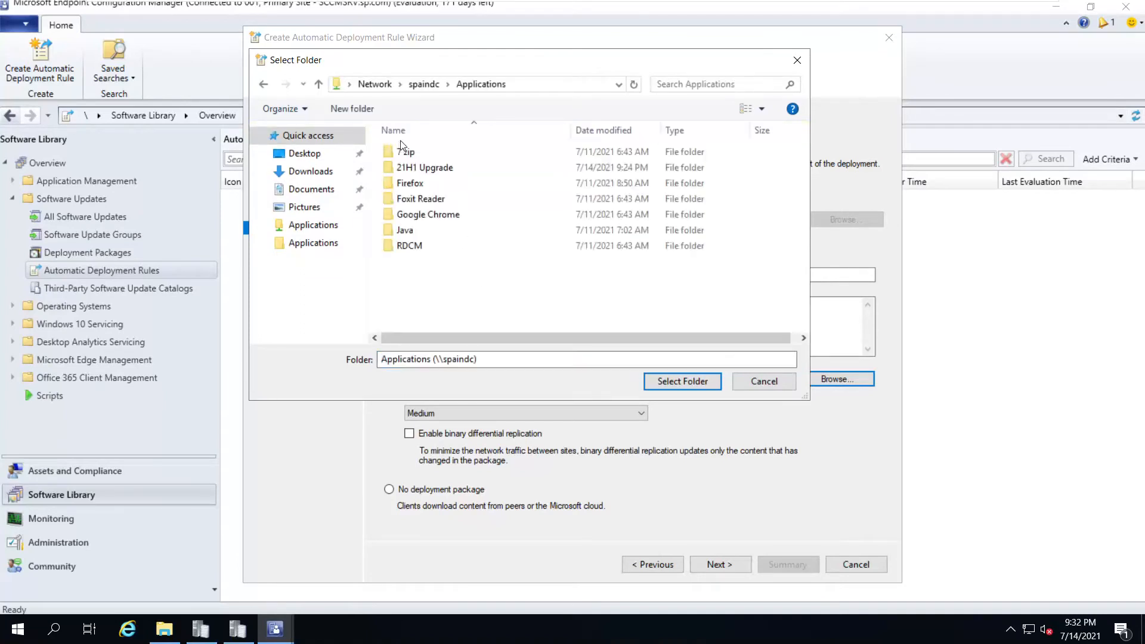
{"action": "left_click", "coordinate": [352, 108]}
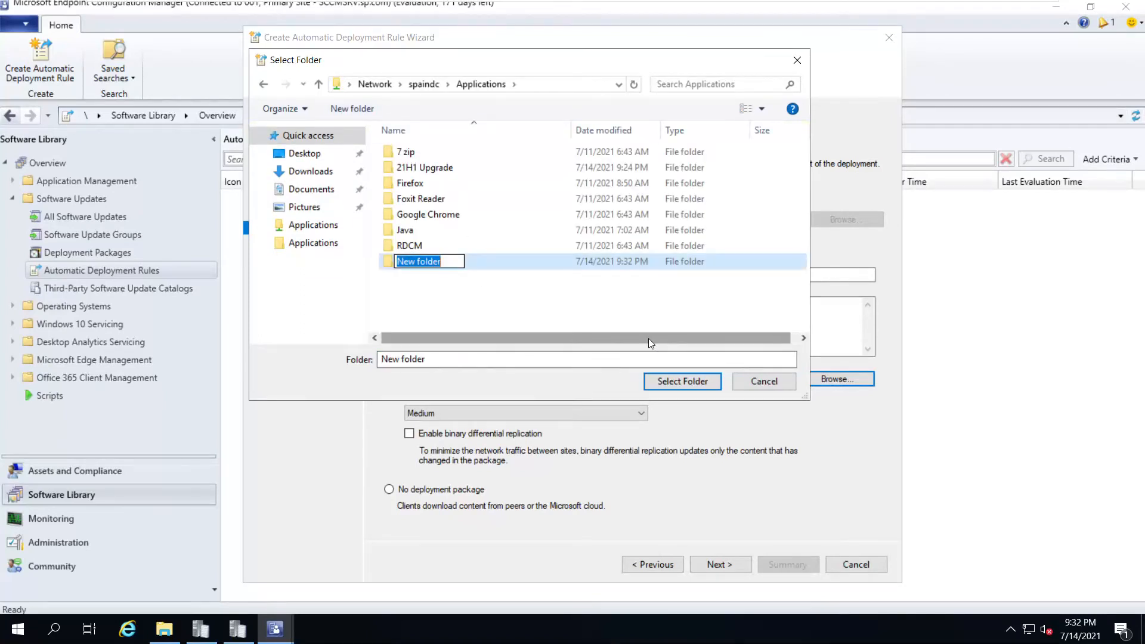
{"action": "type", "text": "ADR P"}
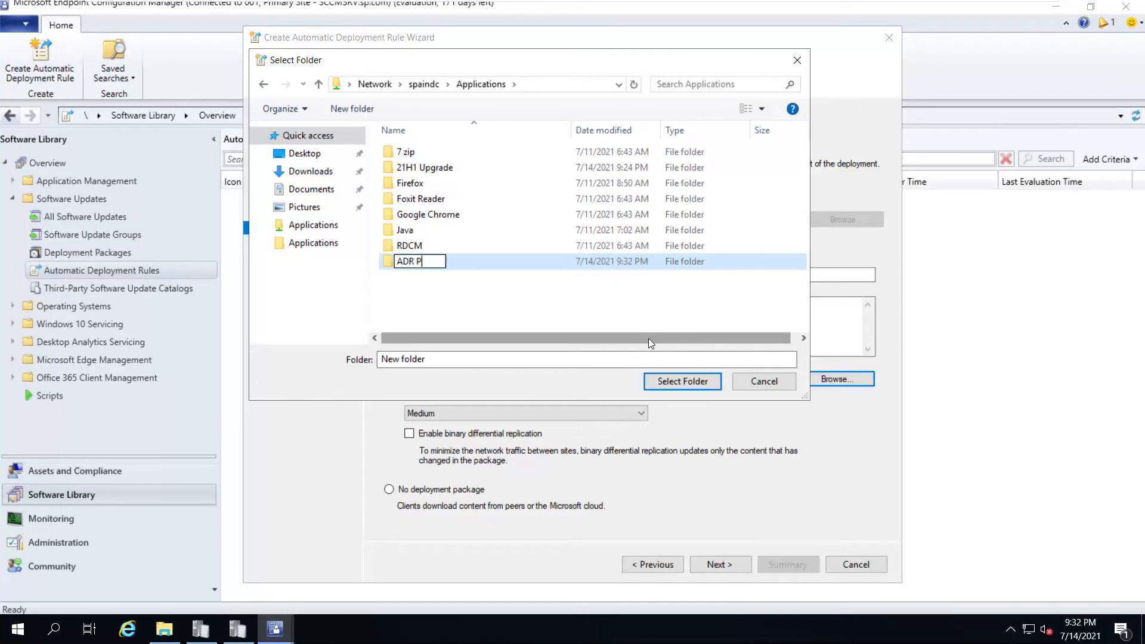
{"action": "type", "text": "atch Tuesday"}
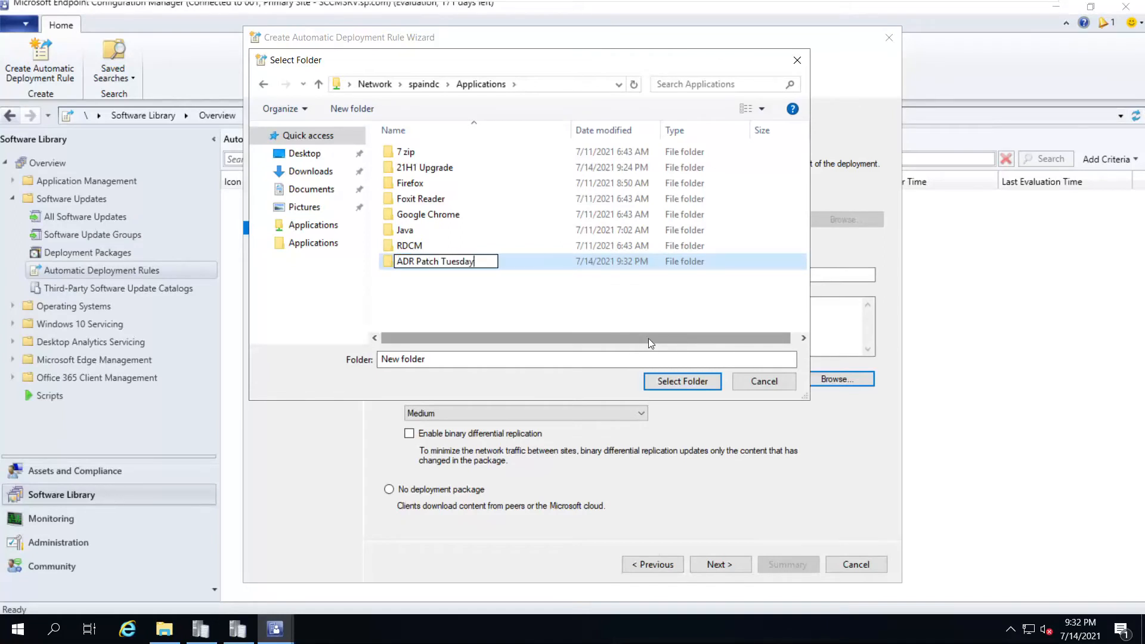
{"action": "key", "text": "Return"}
{"action": "key", "text": "Return"}
{"action": "left_click", "coordinate": [681, 385]}
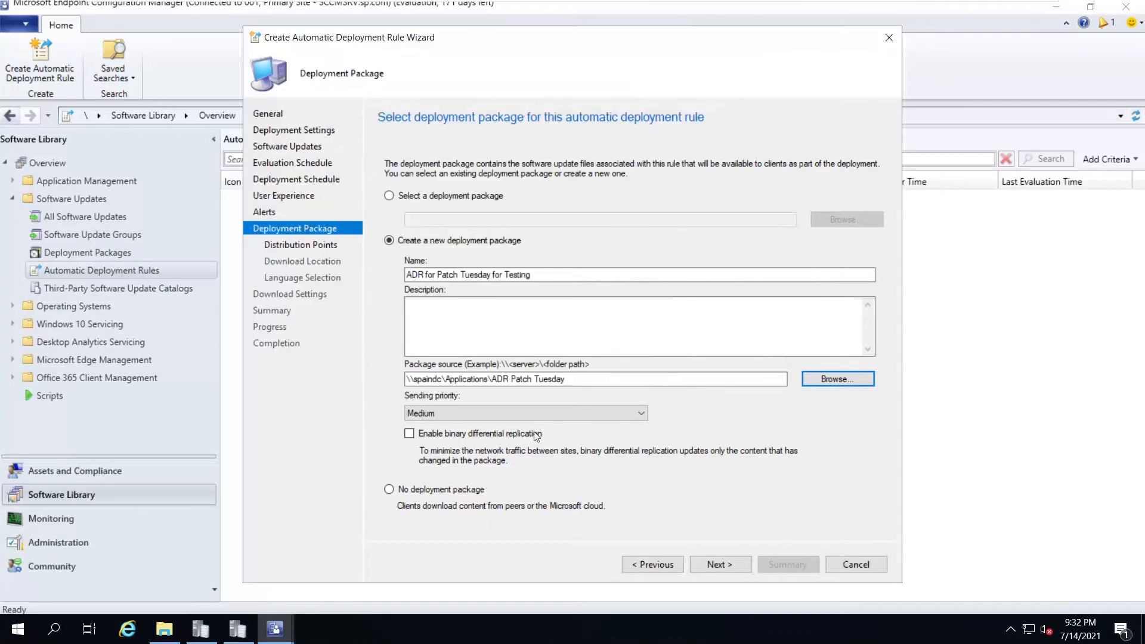
{"action": "left_click", "coordinate": [705, 562]}
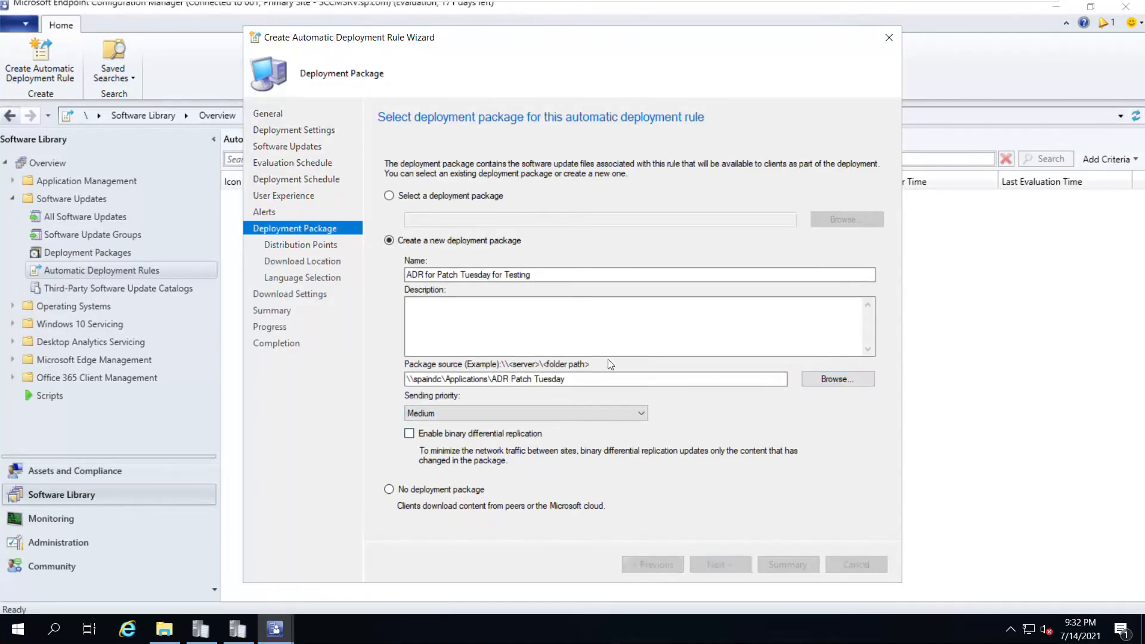
Add the SCCMSRV.SP.COM distribution point to host the package content
{"action": "left_click", "coordinate": [849, 194]}
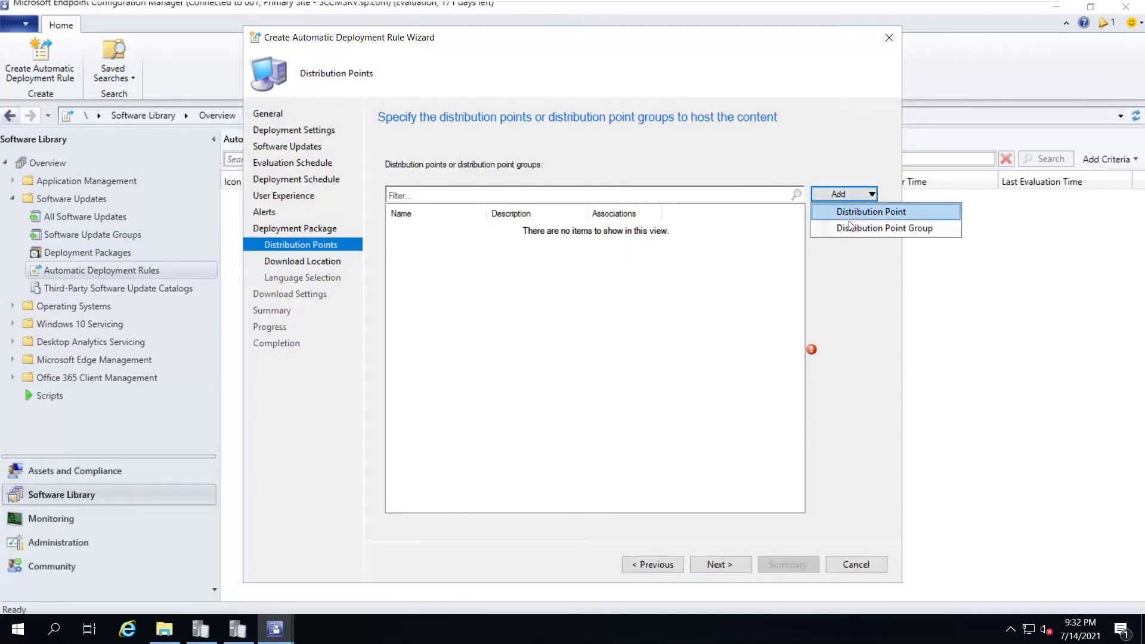
{"action": "left_click", "coordinate": [842, 213]}
{"action": "left_click", "coordinate": [375, 252]}
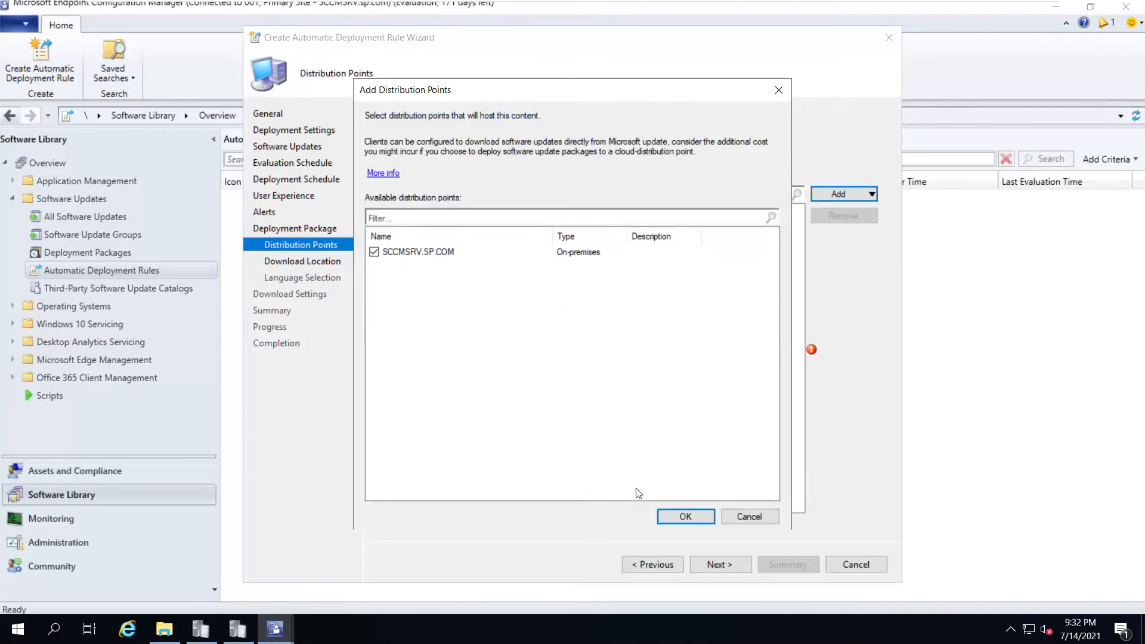
{"action": "left_click", "coordinate": [683, 516]}
{"action": "left_click", "coordinate": [723, 565]}
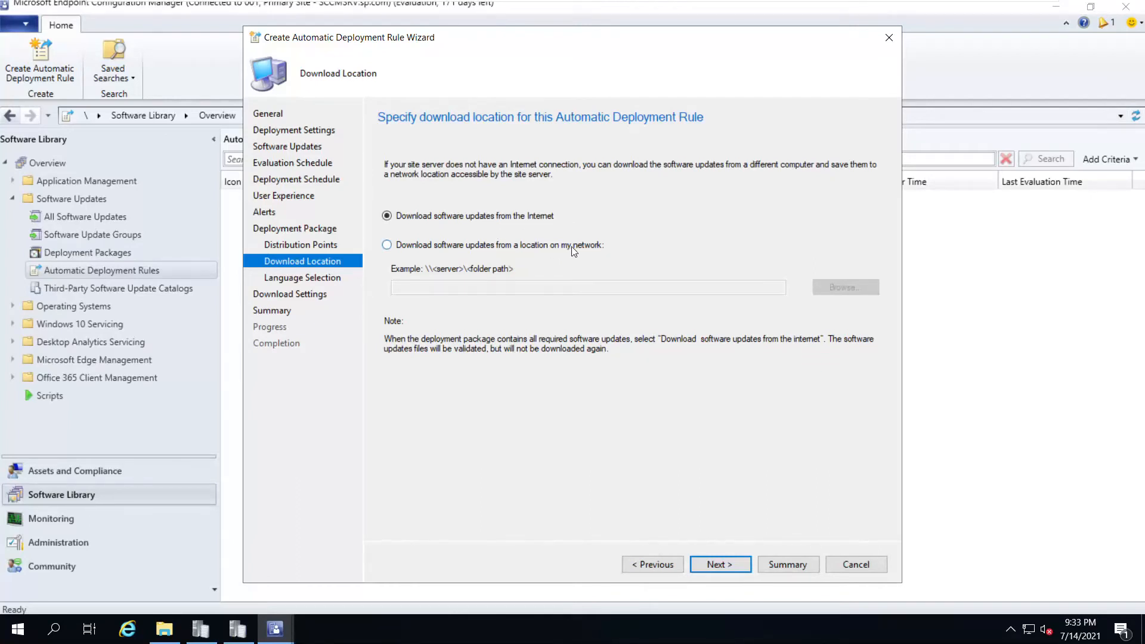
Keep downloading from the Internet and tick the Windows Update and Office 365 Client Update languages
{"action": "left_click", "coordinate": [464, 246]}
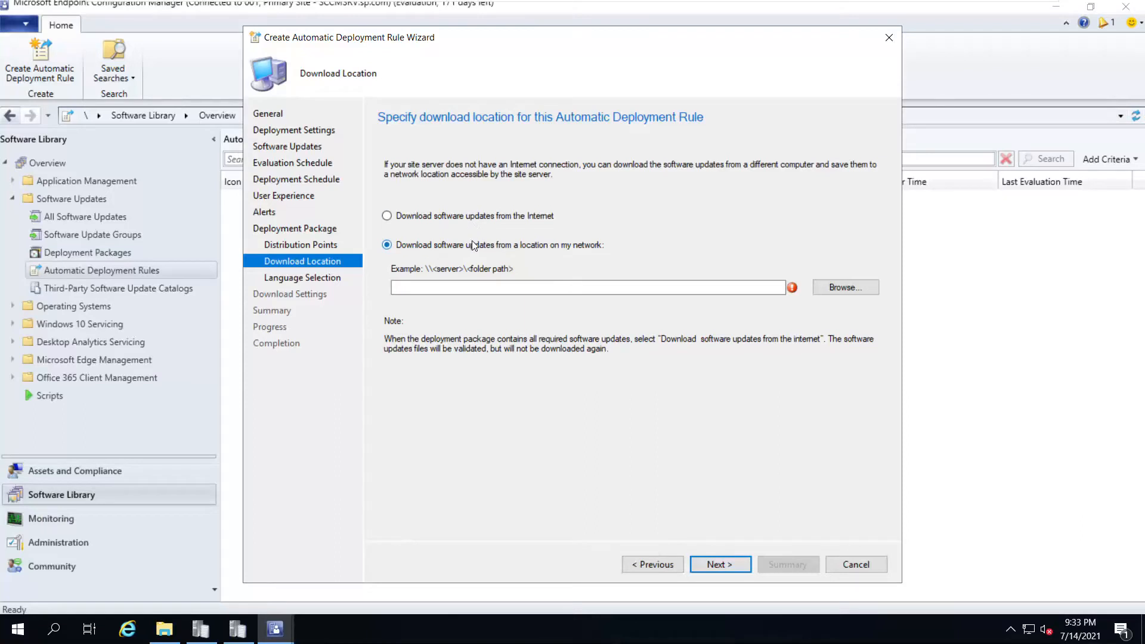
{"action": "left_click", "coordinate": [388, 216]}
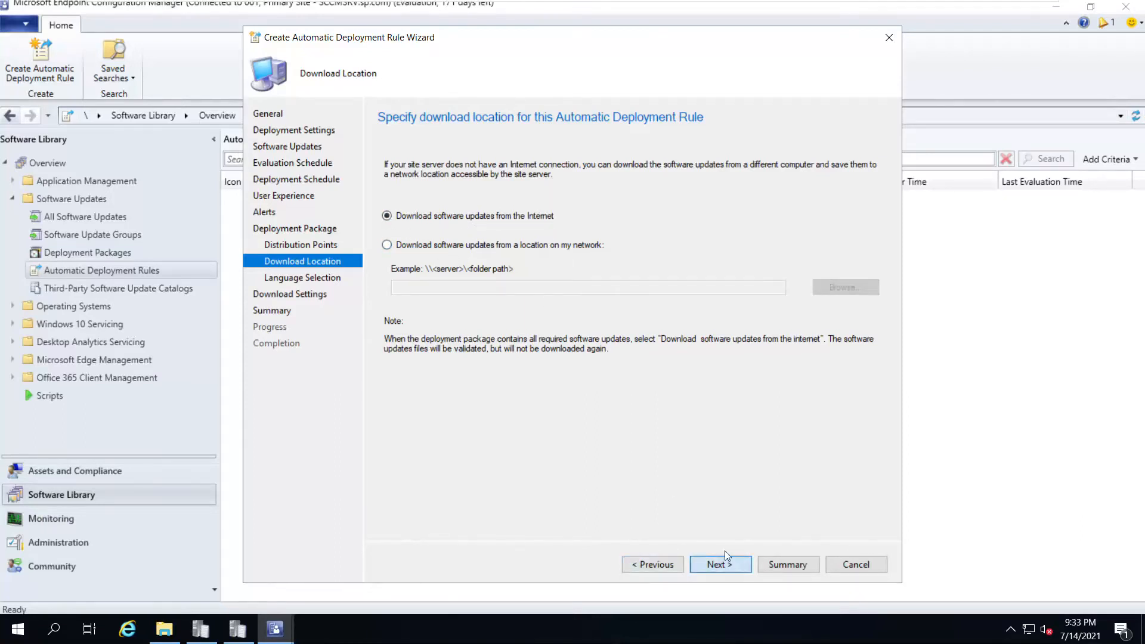
{"action": "left_click", "coordinate": [720, 564]}
{"action": "left_click", "coordinate": [539, 221]}
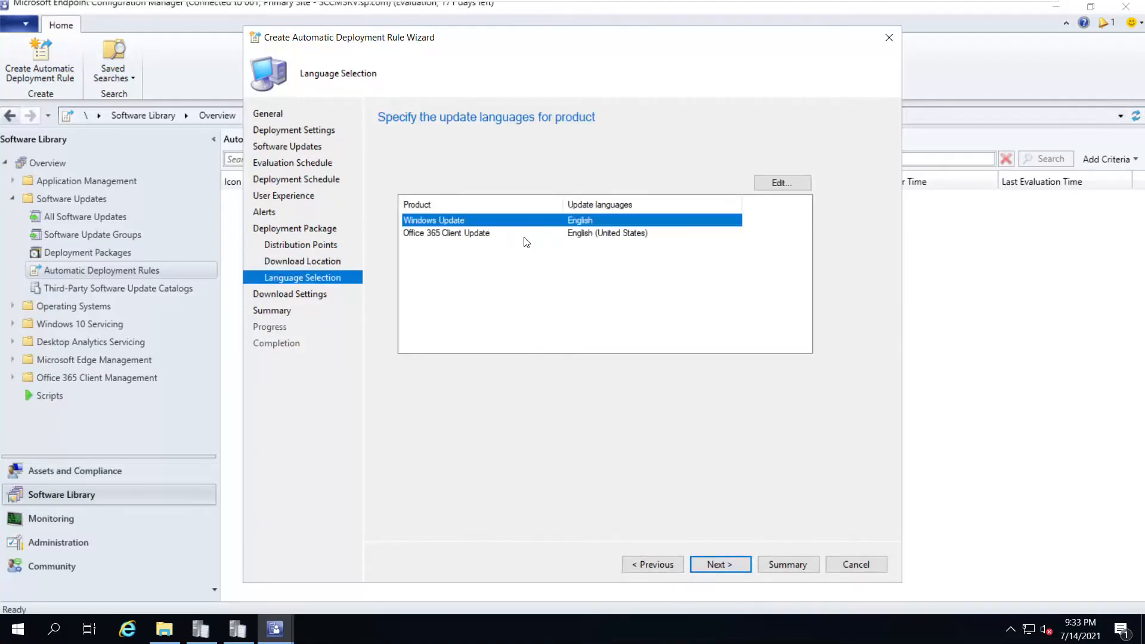
{"action": "left_click", "coordinate": [525, 234]}
{"action": "left_click", "coordinate": [723, 564]}
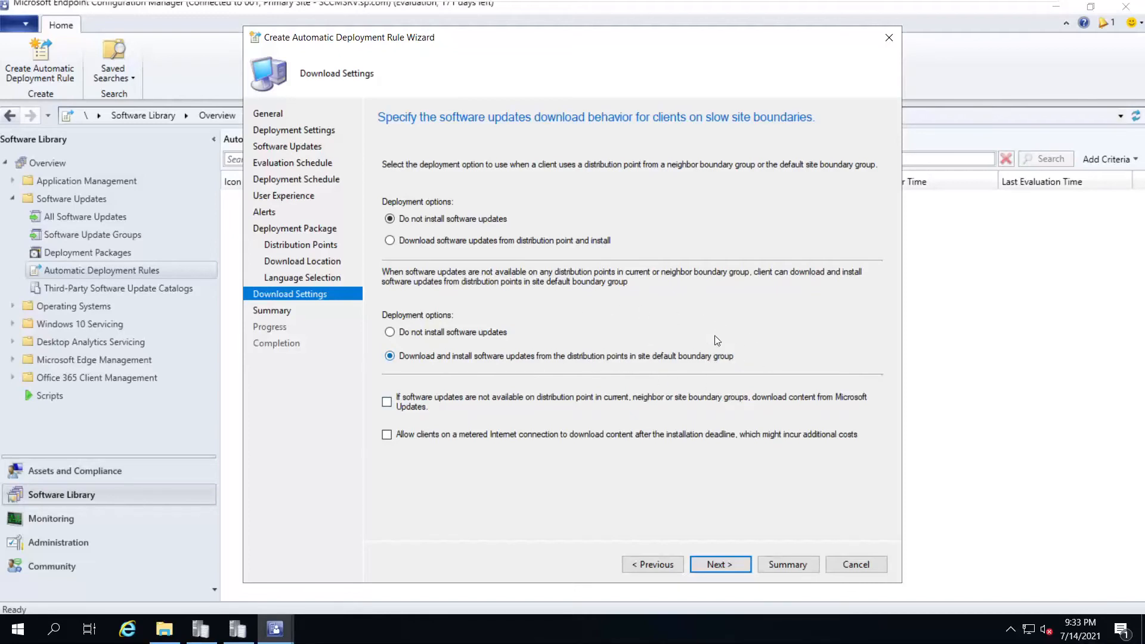
Review the summary, create the Patch Tuesday Updates for Testing rule, and close the wizard
{"action": "left_click", "coordinate": [720, 564]}
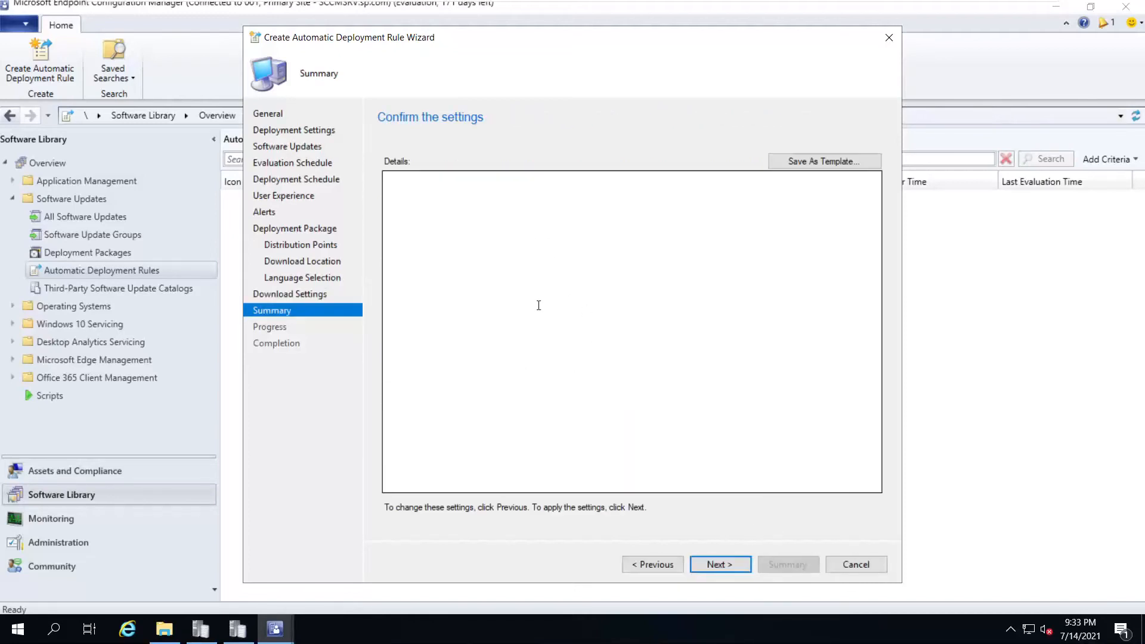
{"action": "scroll", "coordinate": [557, 253], "scroll_direction": "down", "scroll_amount": 3}
{"action": "scroll", "coordinate": [558, 259], "scroll_direction": "up", "scroll_amount": 2}
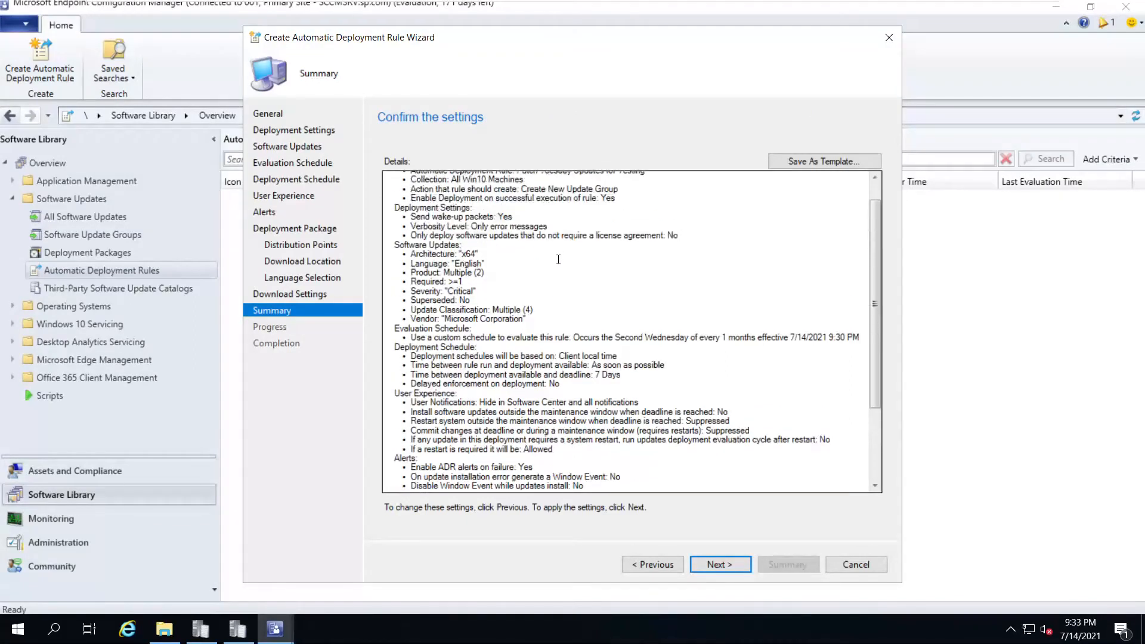
{"action": "scroll", "coordinate": [559, 260], "scroll_direction": "up", "scroll_amount": 3}
{"action": "left_click", "coordinate": [719, 564]}
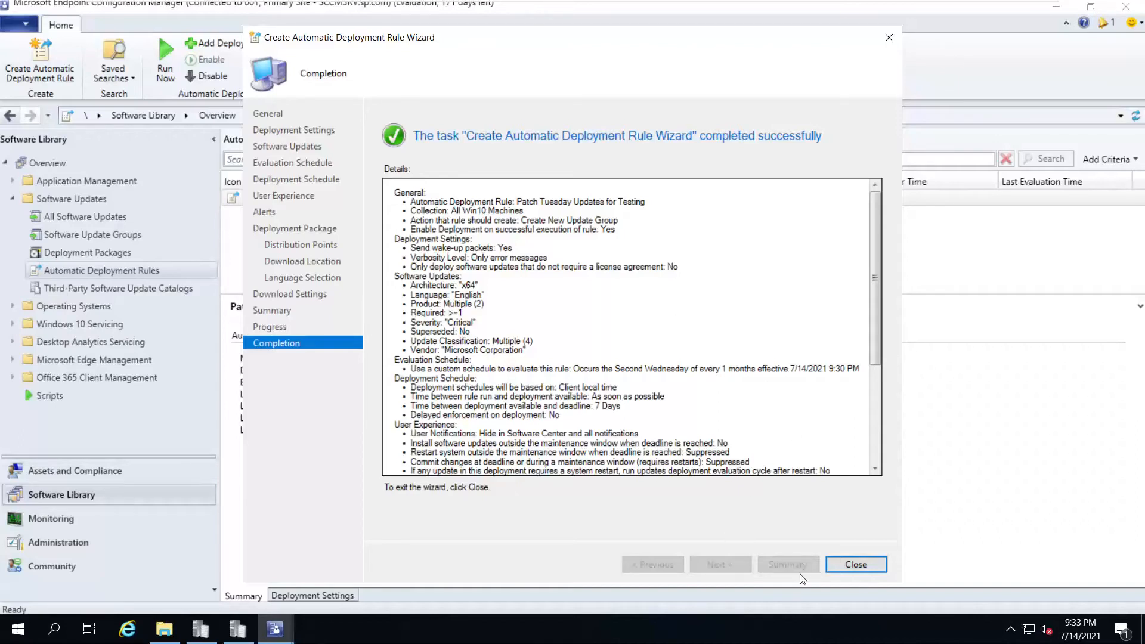
{"action": "left_click", "coordinate": [856, 564]}
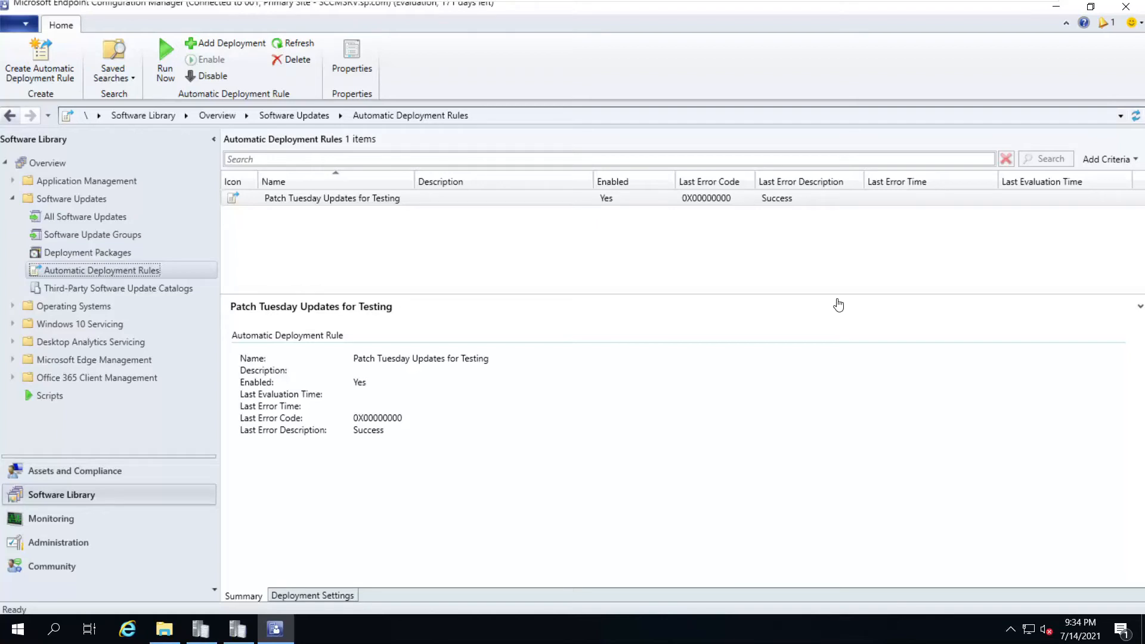
Mount the ISO file from the Downloads ISO folder on the SCCMSRV VM's CD/DVD drive
{"action": "left_click", "coordinate": [12, 306]}
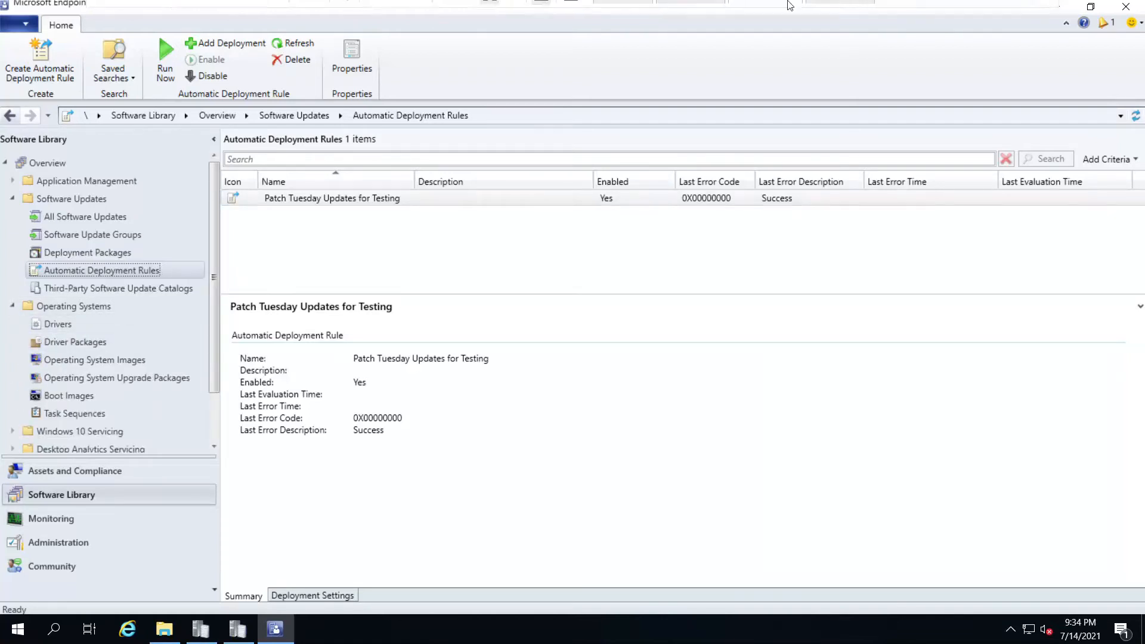
{"action": "mouse_move", "coordinate": [791, 5]}
{"action": "left_click", "coordinate": [1026, 18]}
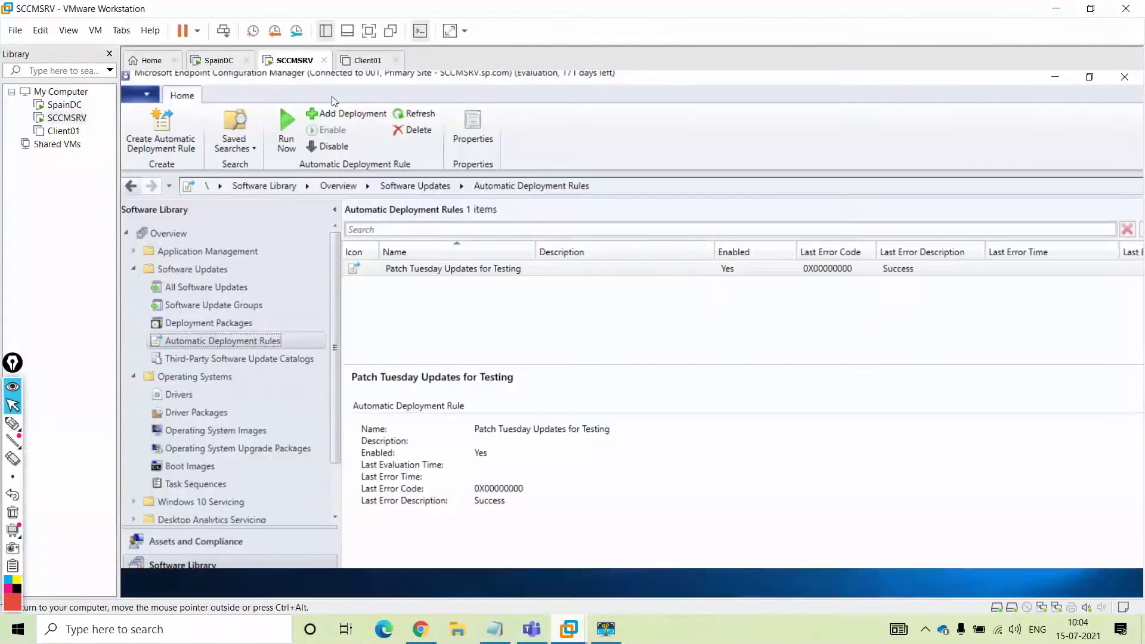
{"action": "right_click", "coordinate": [295, 65]}
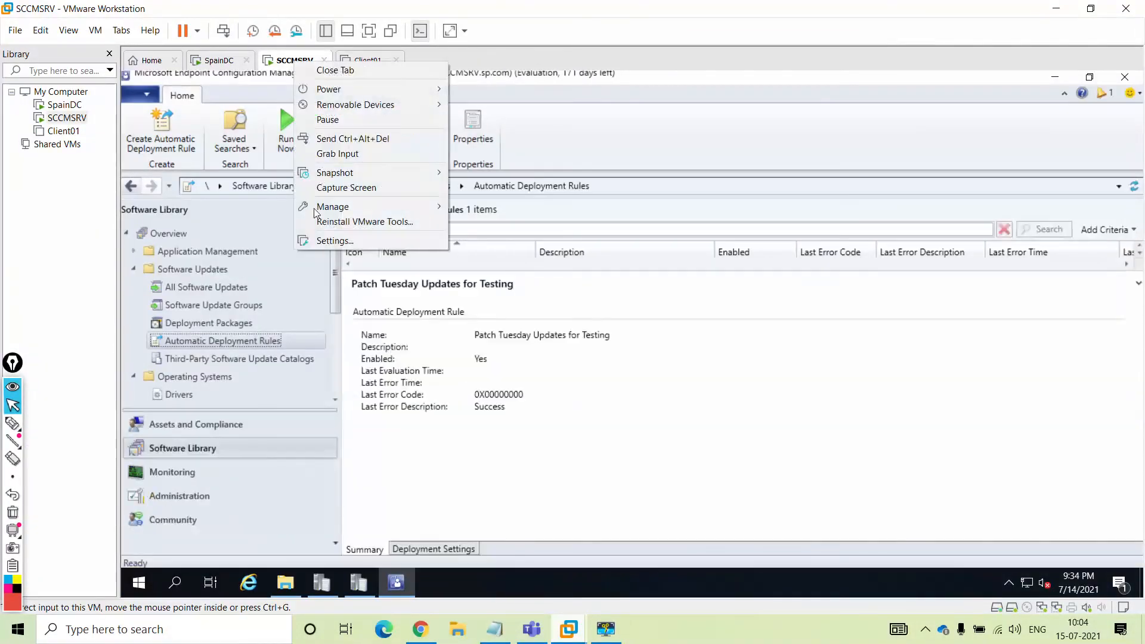
{"action": "left_click", "coordinate": [334, 241]}
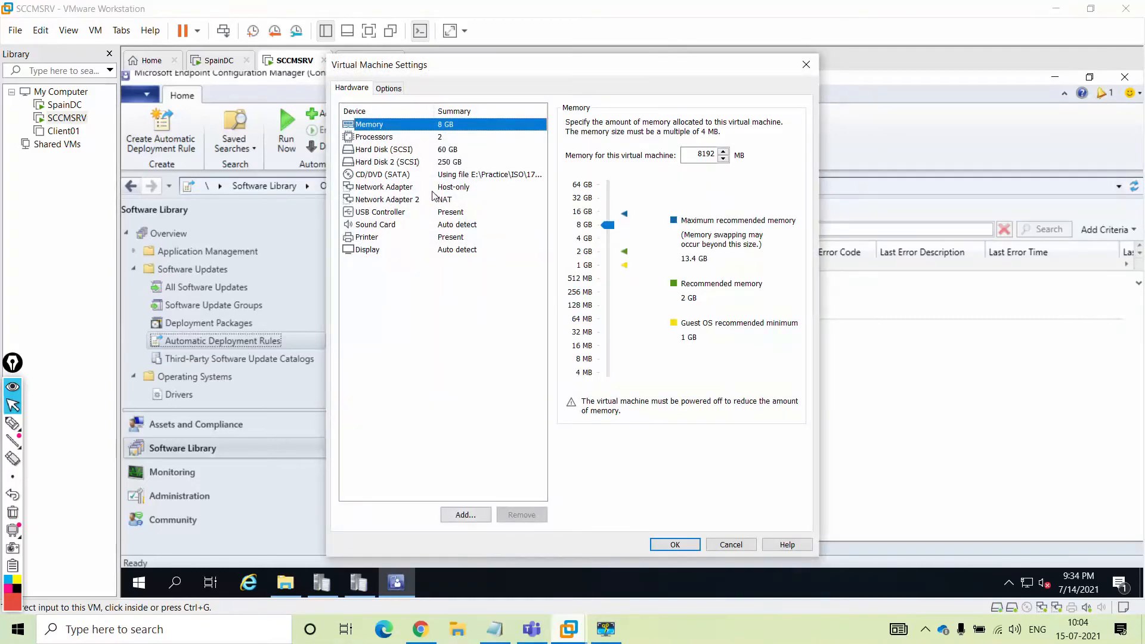
{"action": "left_click", "coordinate": [407, 175]}
{"action": "left_click", "coordinate": [766, 231]}
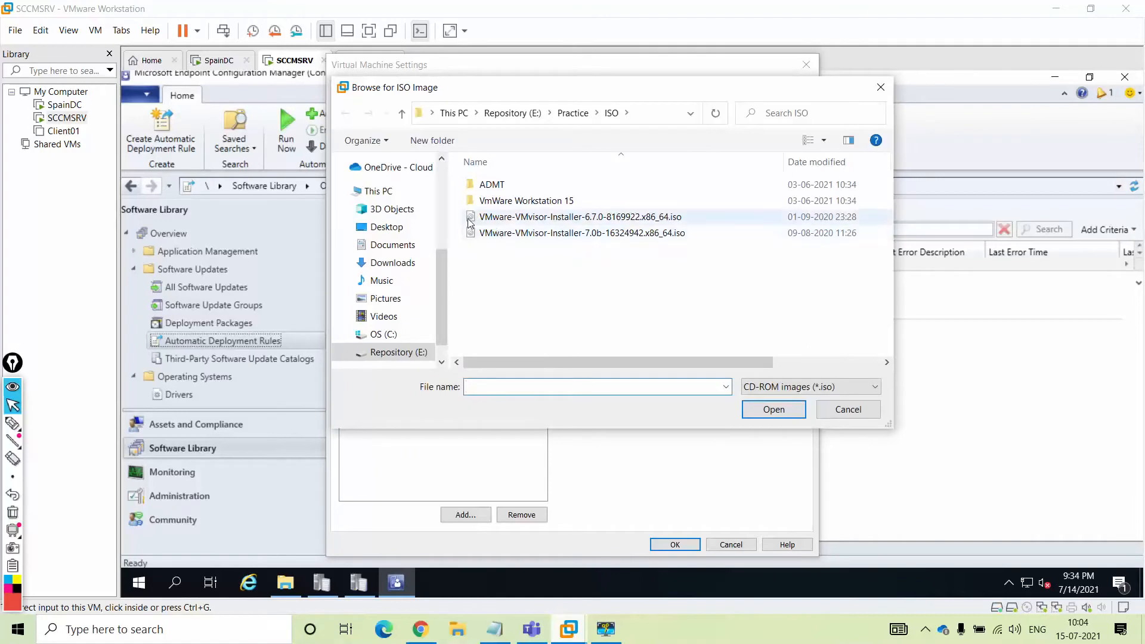
{"action": "scroll", "coordinate": [417, 239], "scroll_direction": "up", "scroll_amount": 4}
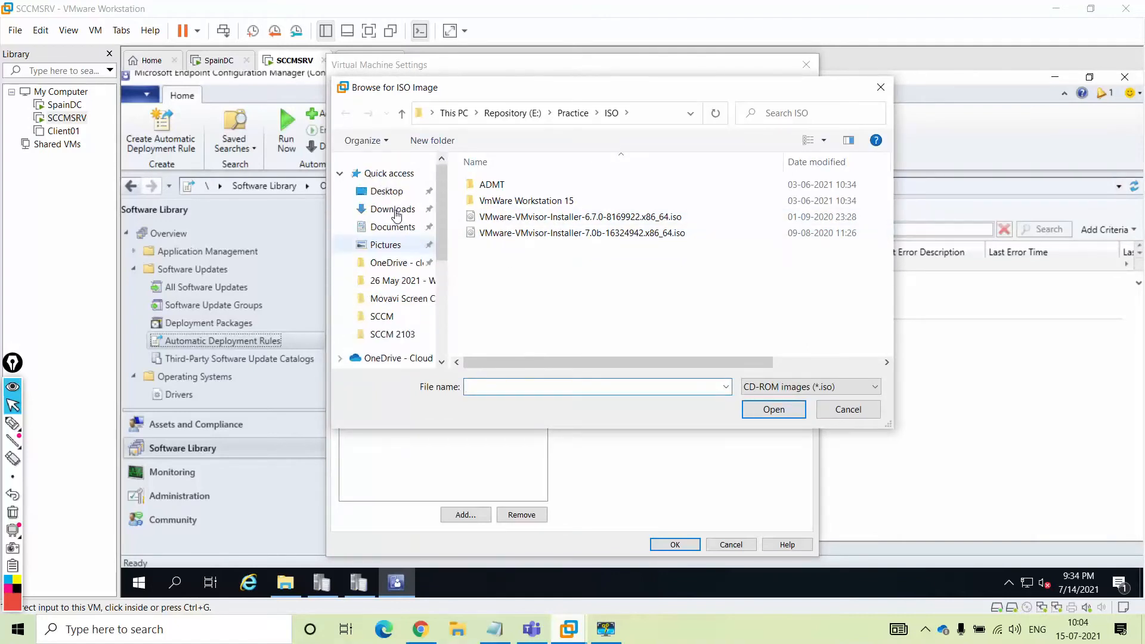
{"action": "left_click", "coordinate": [393, 210]}
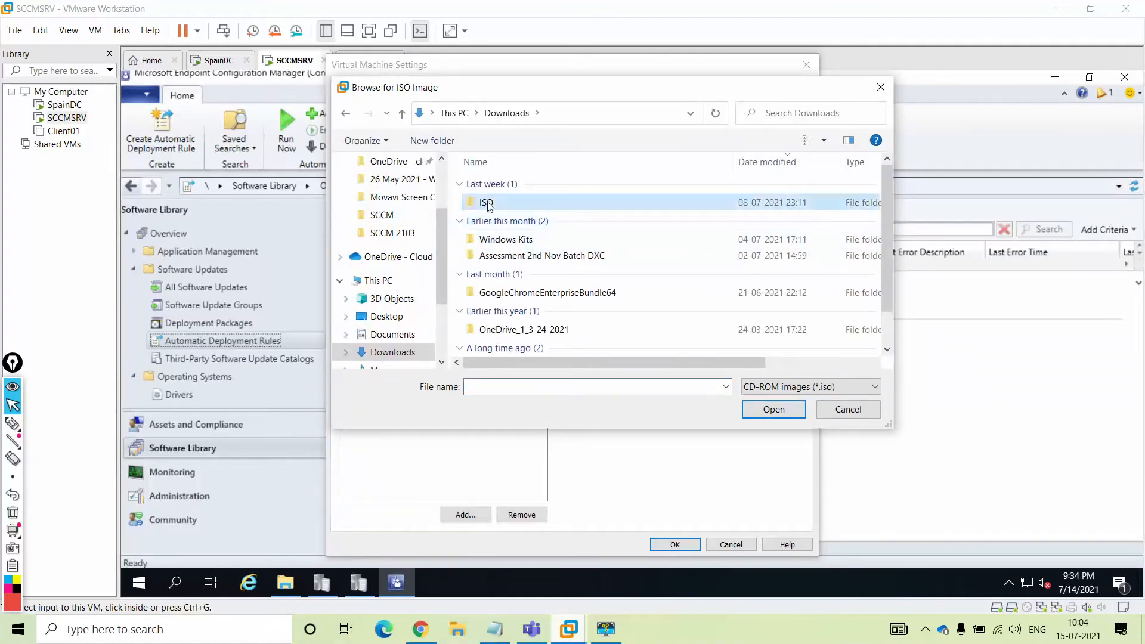
{"action": "double_click", "coordinate": [489, 201]}
{"action": "double_click", "coordinate": [499, 206]}
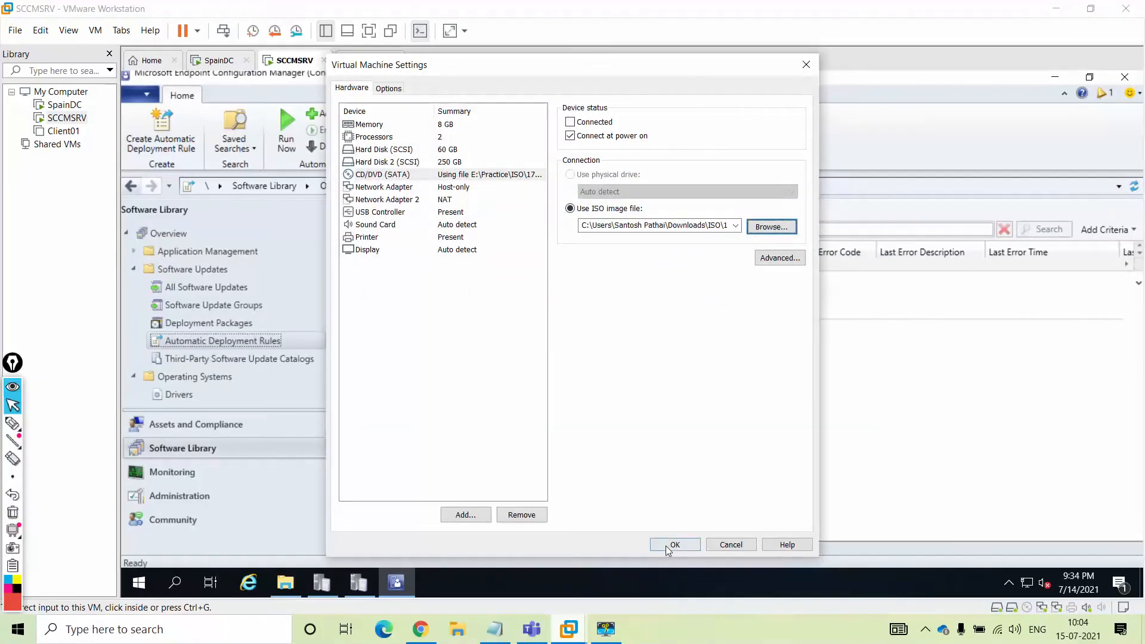
{"action": "left_click", "coordinate": [674, 545]}
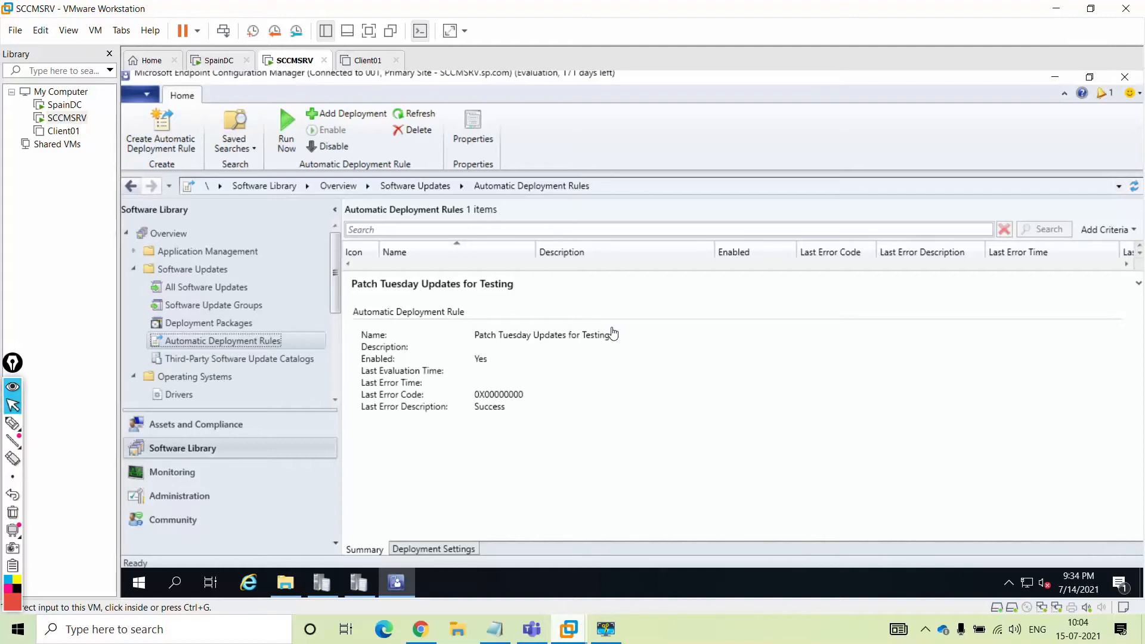
Briefly open File Explorer and the Run box, then dismiss both
{"action": "left_click", "coordinate": [287, 586]}
{"action": "left_click", "coordinate": [287, 586]}
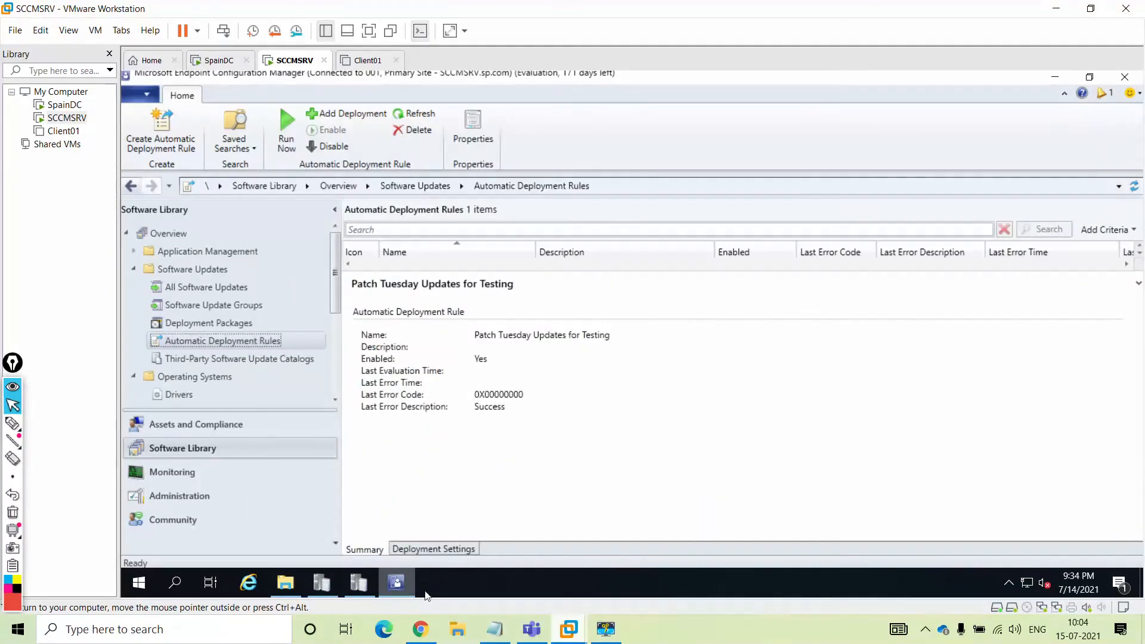
{"action": "key", "text": "super+r"}
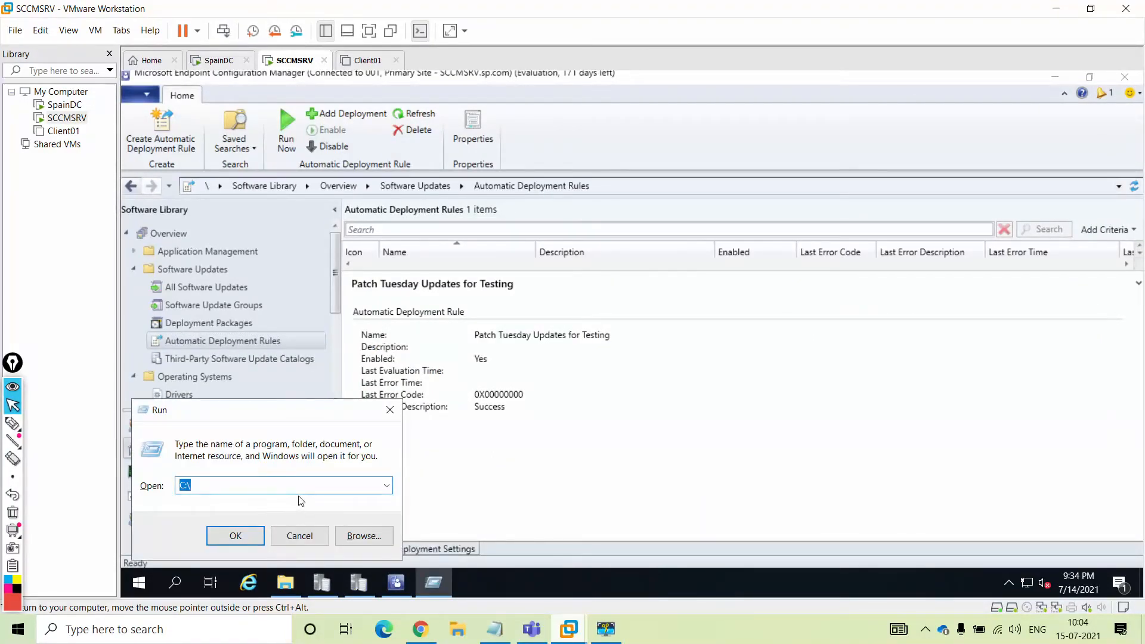
{"action": "key", "text": "Escape"}
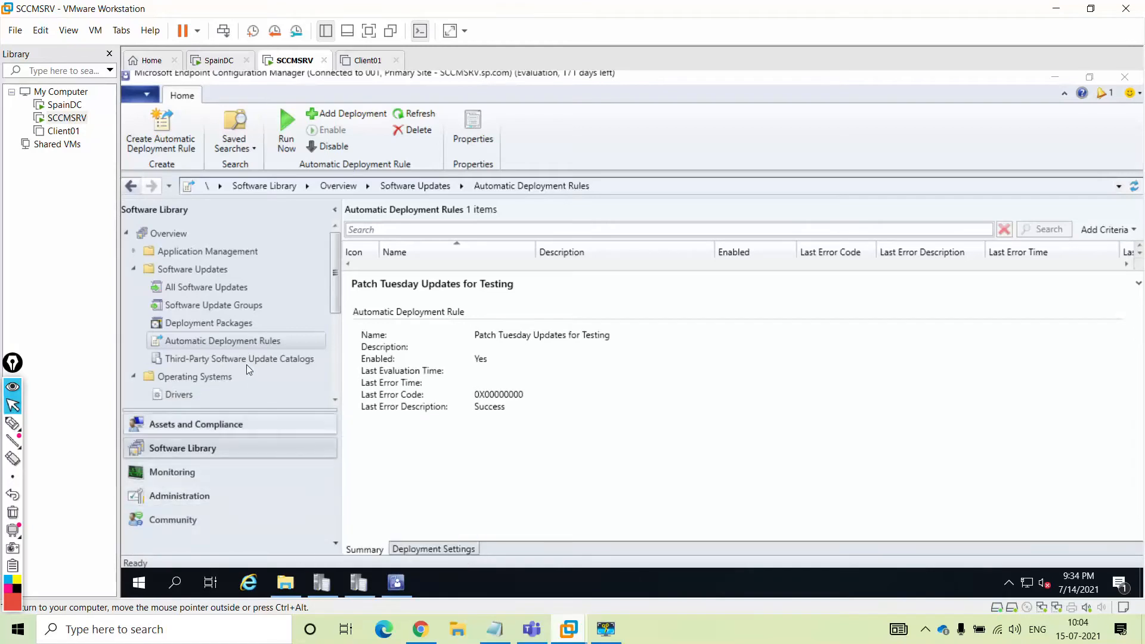
Open This PC and connect the SCCMSRV VM's virtual CD/DVD drive
{"action": "key", "text": "super+e"}
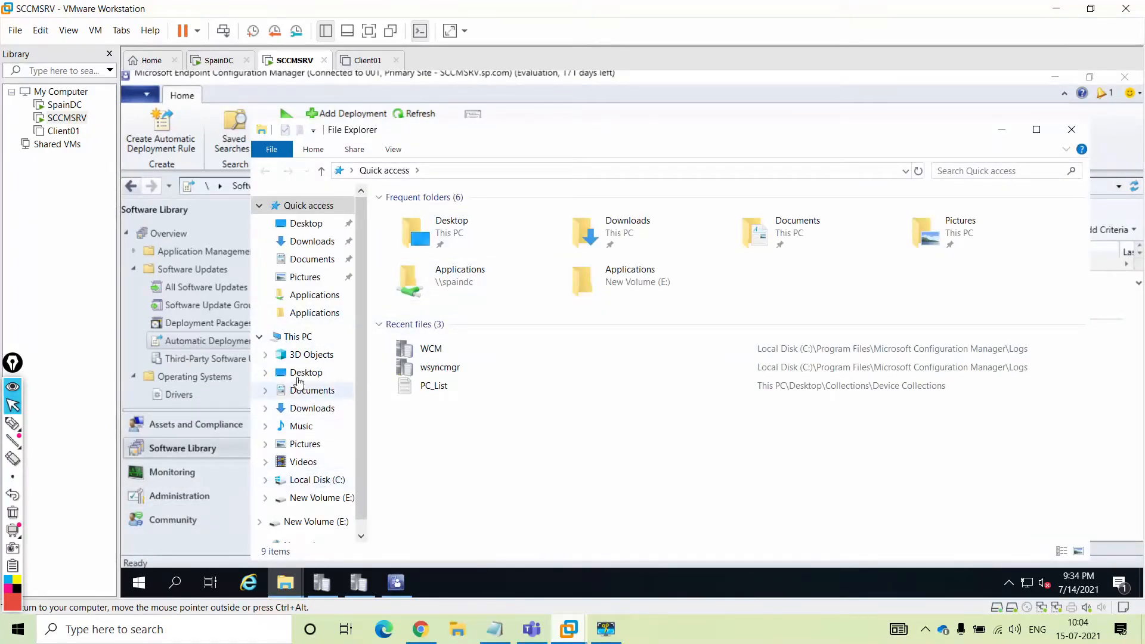
{"action": "left_click", "coordinate": [297, 338]}
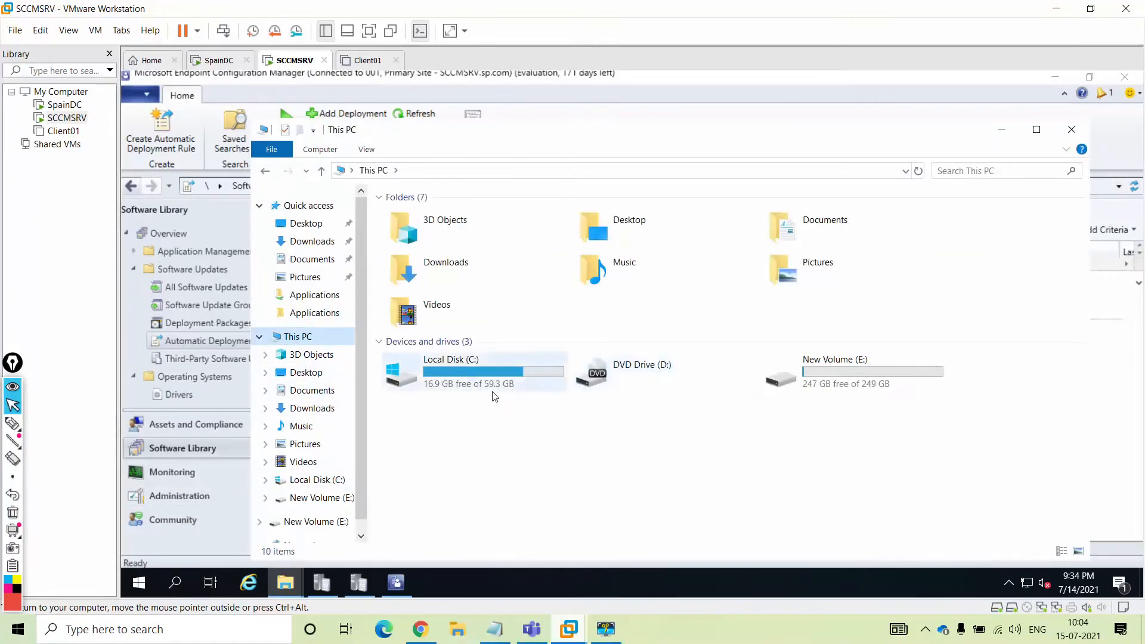
{"action": "right_click", "coordinate": [280, 61]}
{"action": "left_click", "coordinate": [350, 239]}
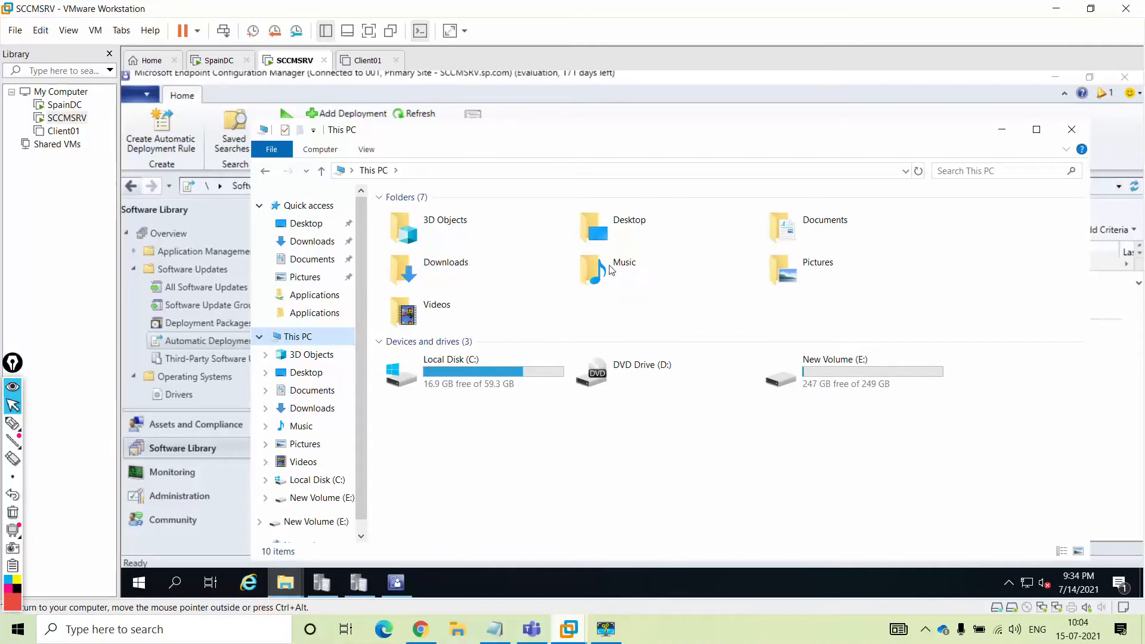
{"action": "left_click", "coordinate": [459, 176]}
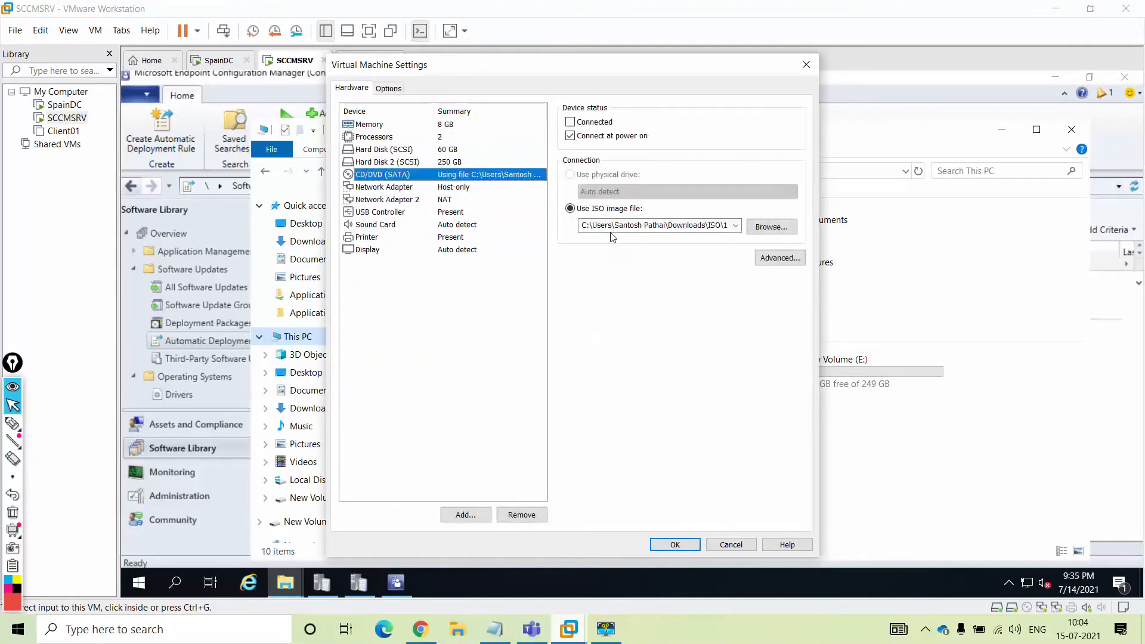
{"action": "left_click", "coordinate": [583, 122]}
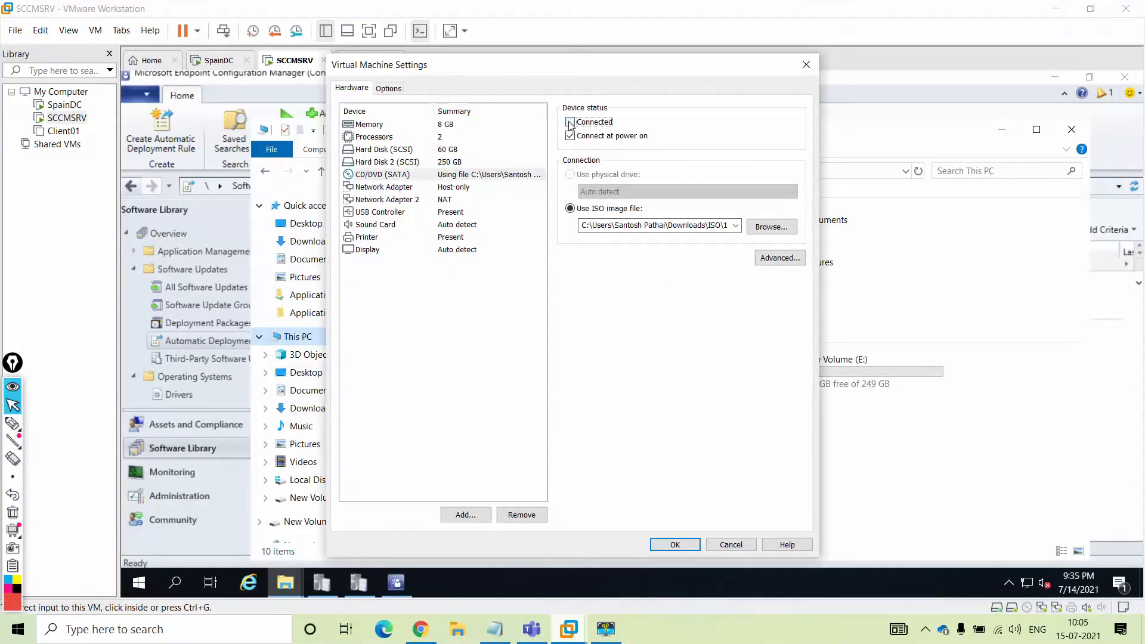
{"action": "left_click", "coordinate": [673, 543]}
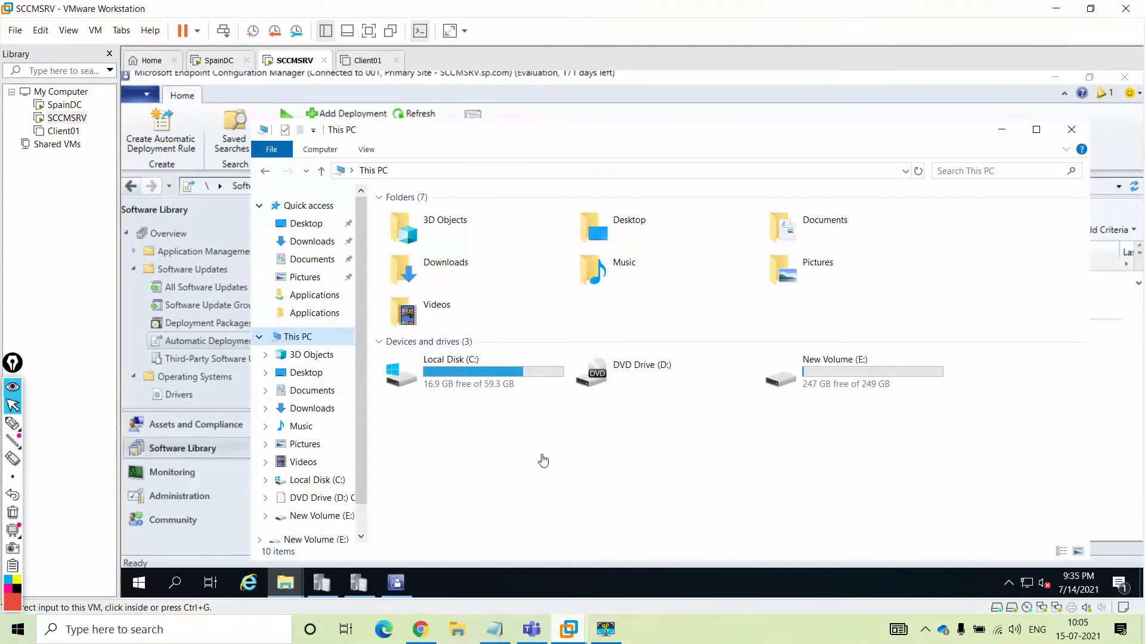
Find install.wim in the DVD Drive (D:) sources folder, then close Explorer
{"action": "right_click", "coordinate": [664, 375]}
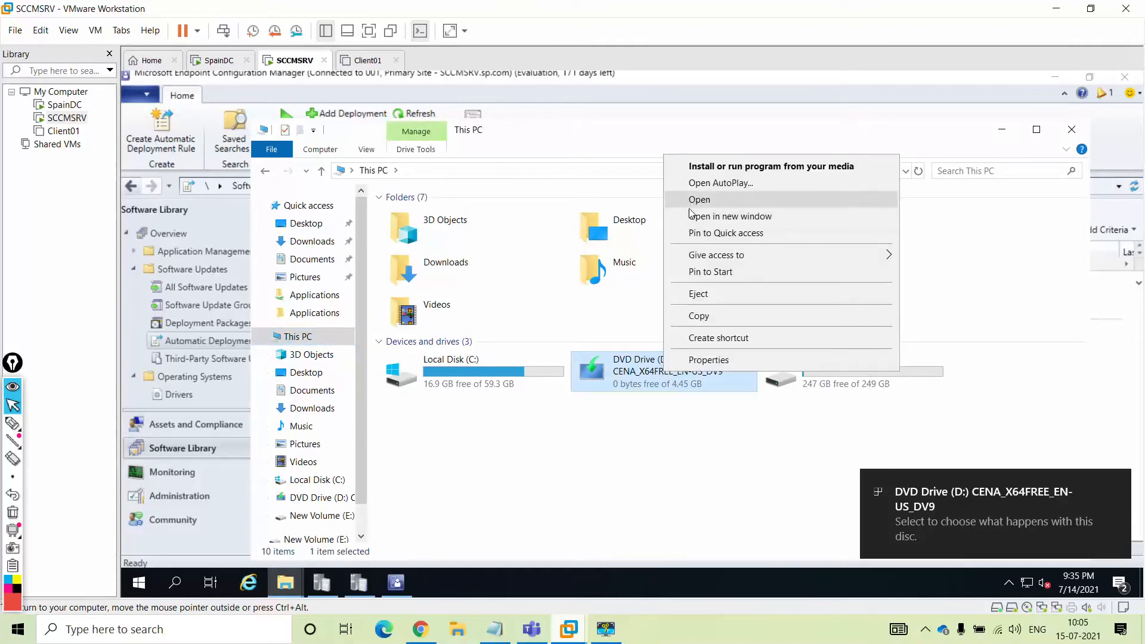
{"action": "left_click", "coordinate": [692, 198]}
{"action": "double_click", "coordinate": [421, 249]}
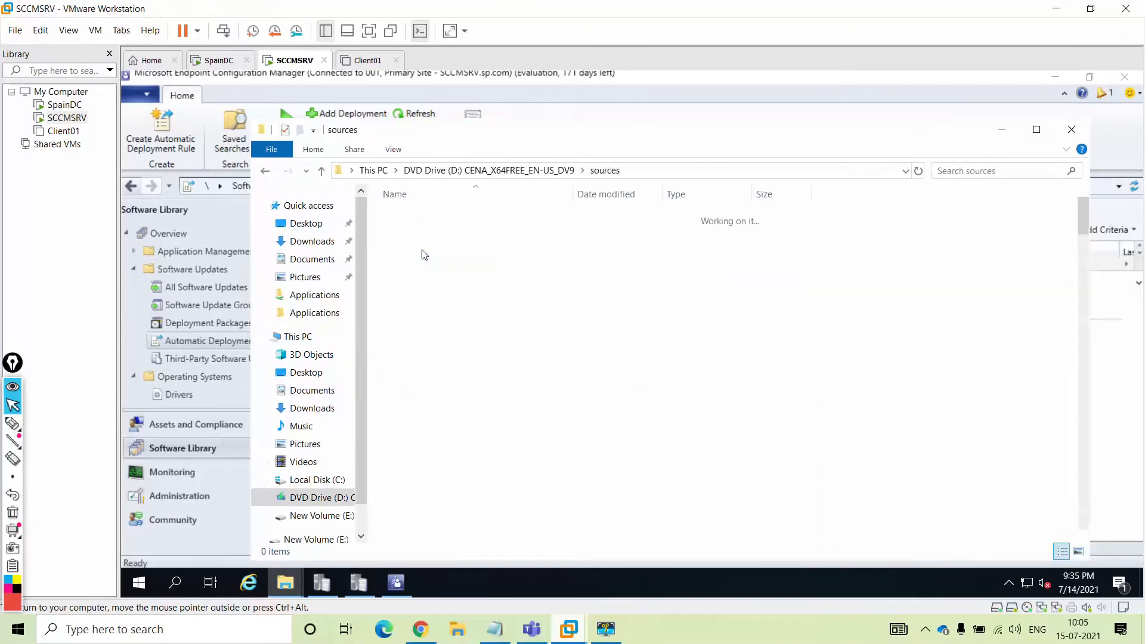
{"action": "left_click", "coordinate": [425, 249]}
{"action": "type", "text": "install"}
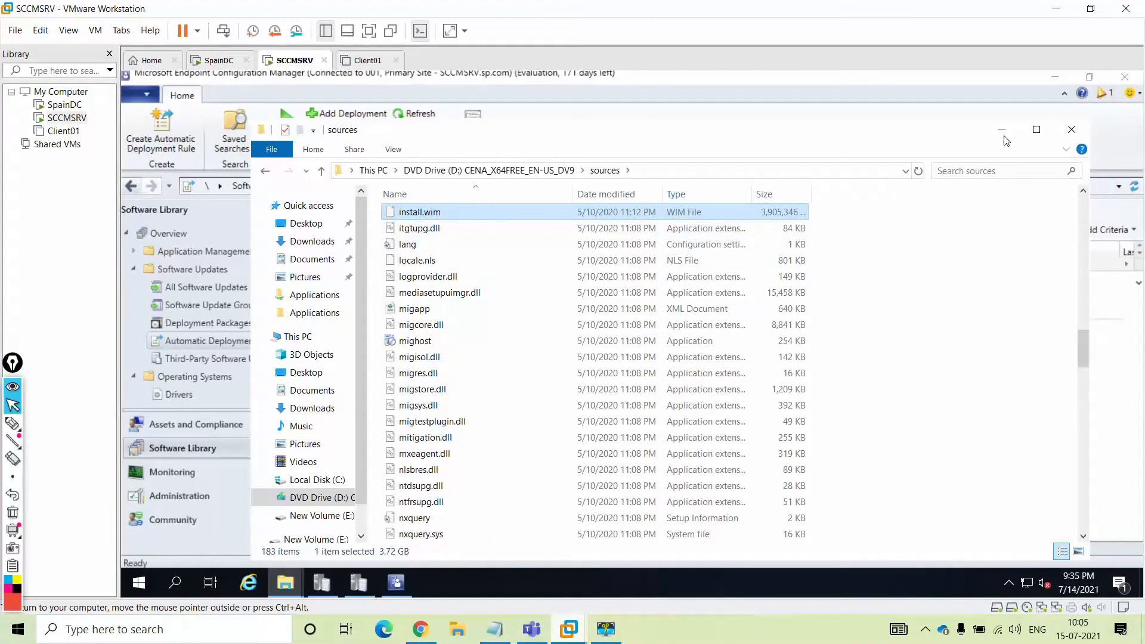
{"action": "left_click", "coordinate": [1072, 129]}
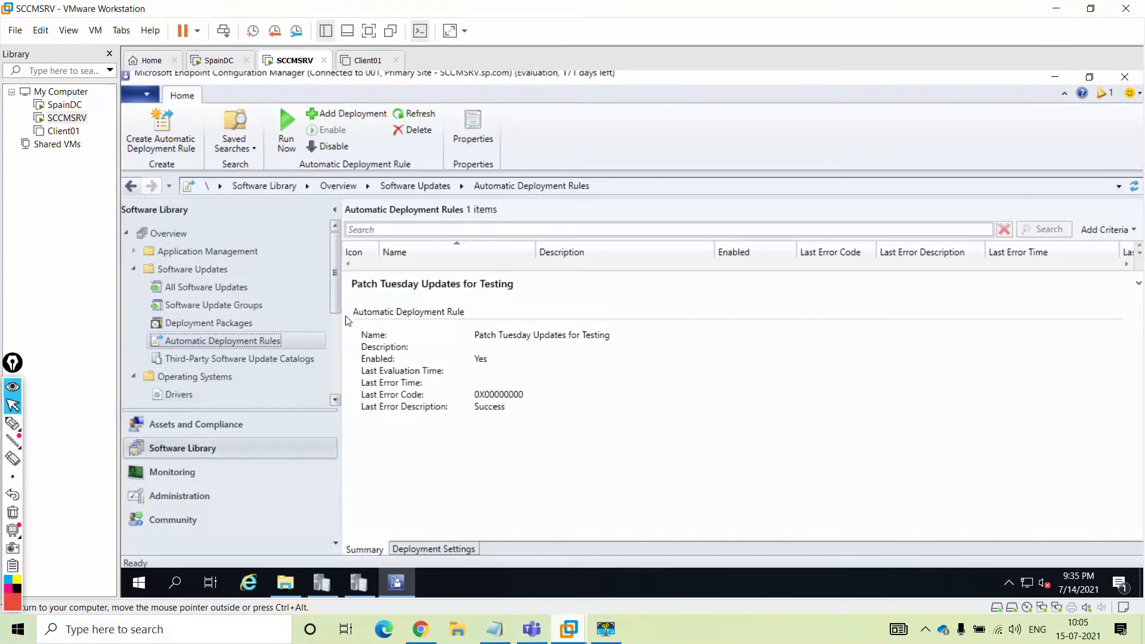
Start the Add Operating System Image wizard from Operating System Images in full screen
{"action": "left_click", "coordinate": [366, 36]}
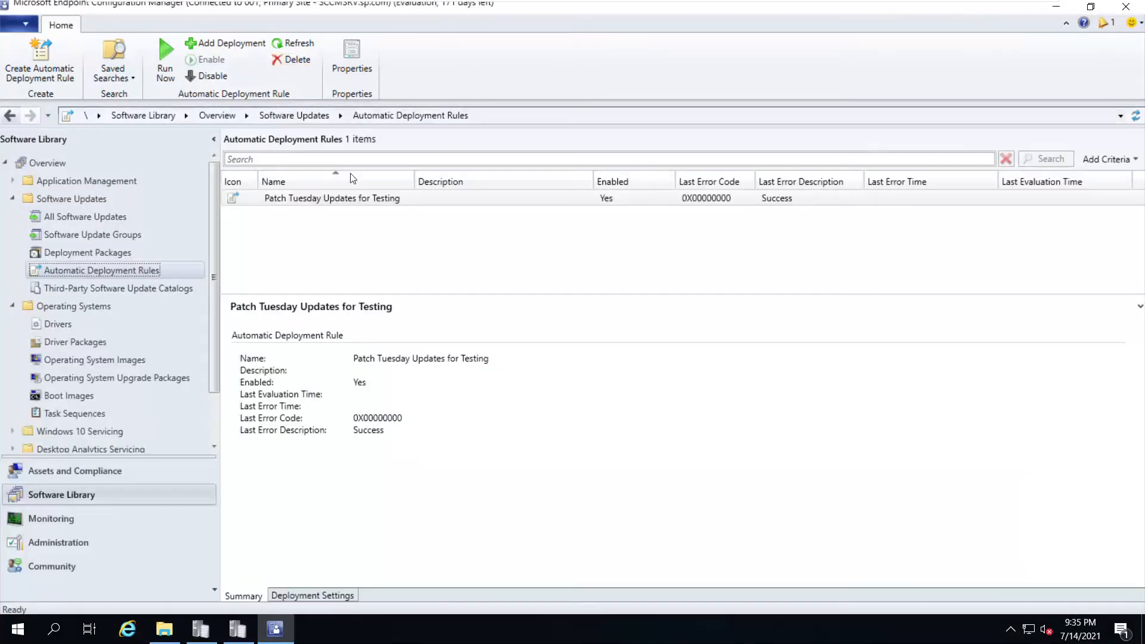
{"action": "left_click", "coordinate": [86, 362]}
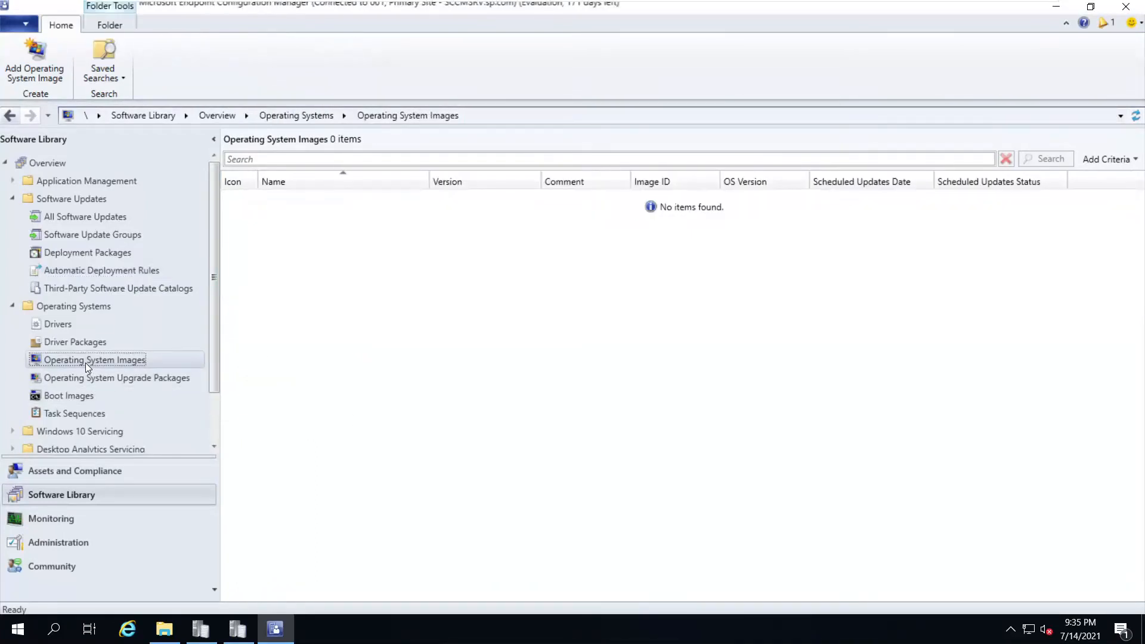
{"action": "right_click", "coordinate": [85, 363]}
{"action": "left_click", "coordinate": [117, 376]}
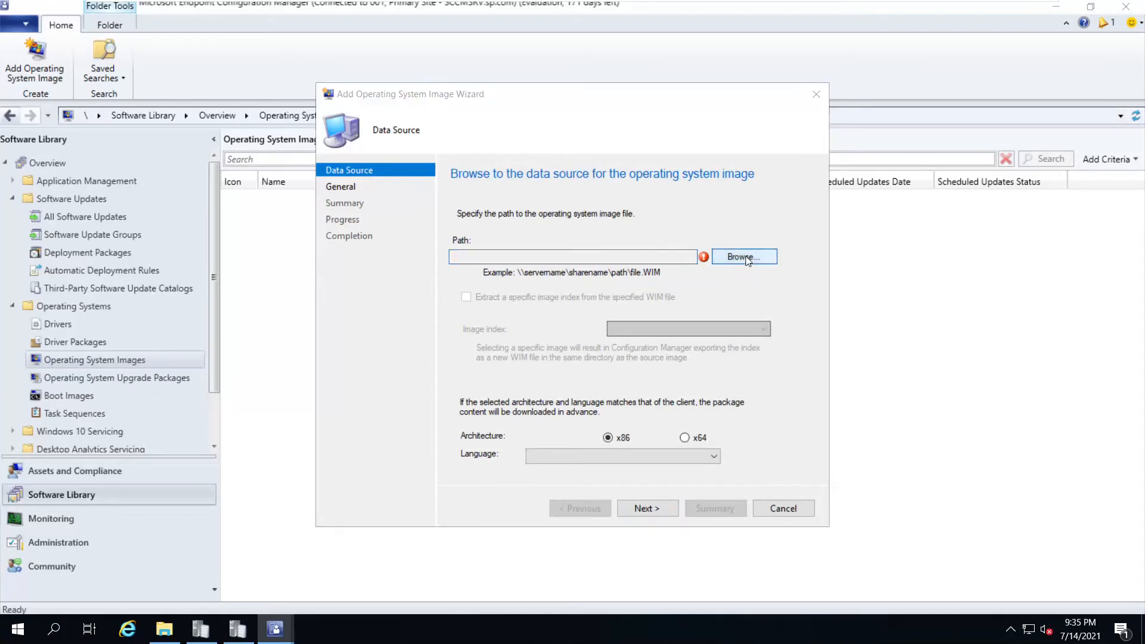
Try D:\sources\install.wim as the image source, dismiss the error, and cancel the file picker
{"action": "left_click", "coordinate": [744, 257]}
{"action": "scroll", "coordinate": [382, 287], "scroll_direction": "down", "scroll_amount": 3}
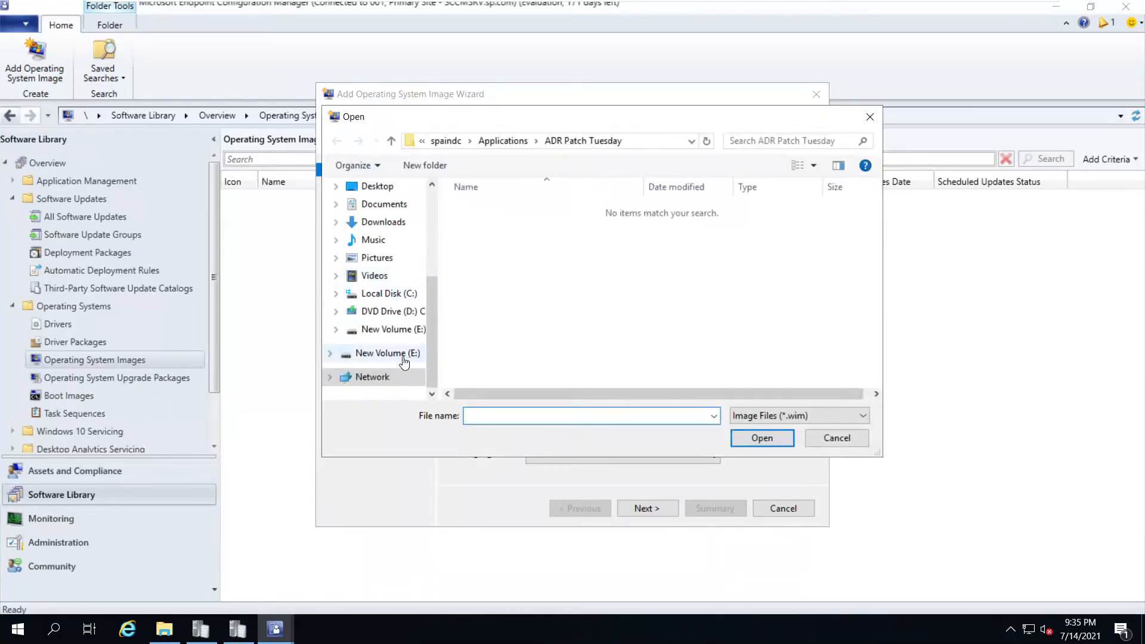
{"action": "left_click", "coordinate": [382, 311]}
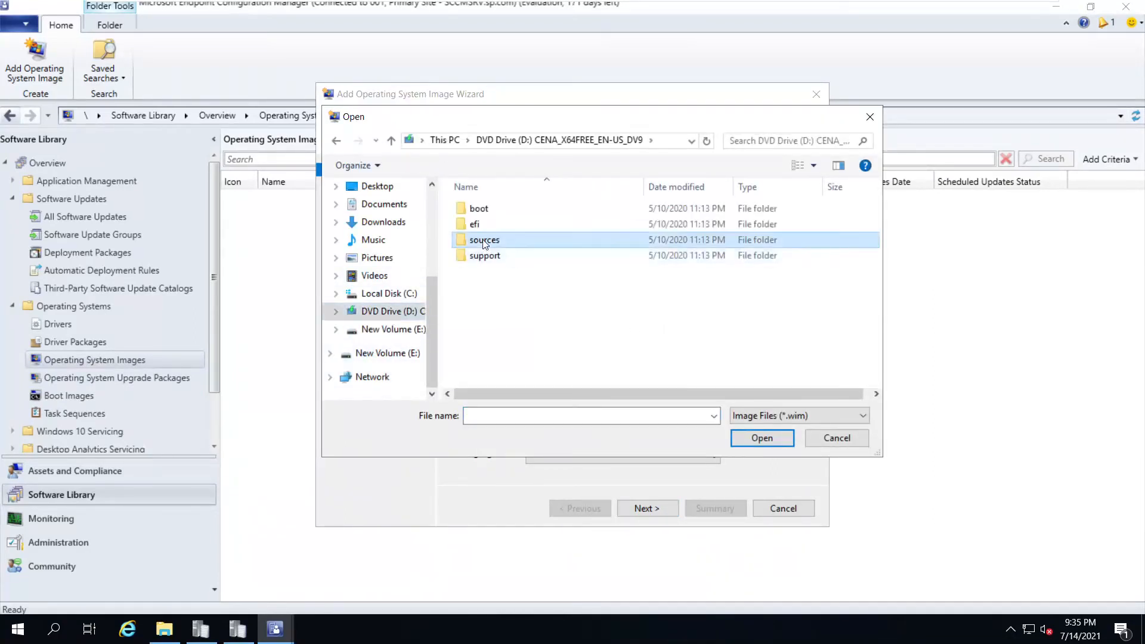
{"action": "double_click", "coordinate": [484, 240]}
{"action": "double_click", "coordinate": [480, 380]}
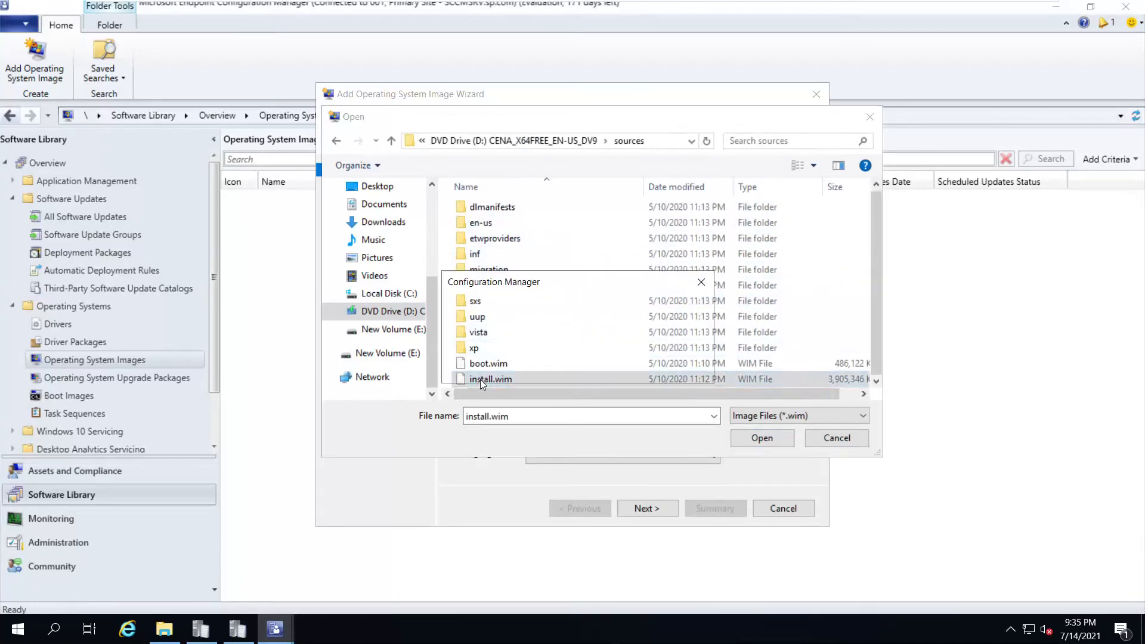
{"action": "left_click", "coordinate": [675, 369]}
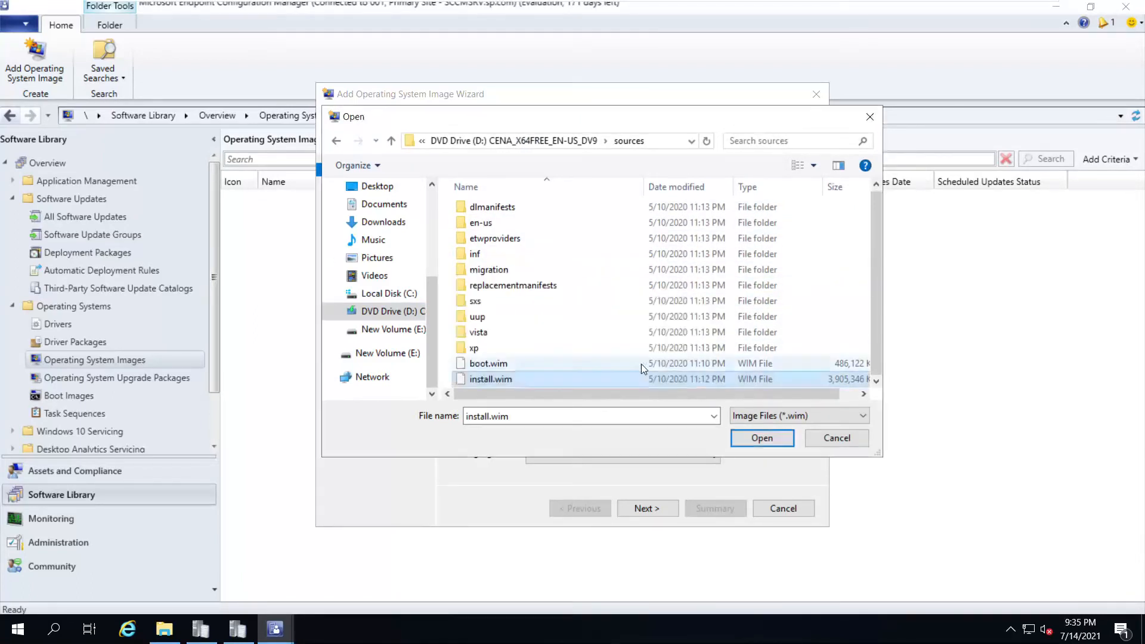
{"action": "left_click", "coordinate": [835, 439]}
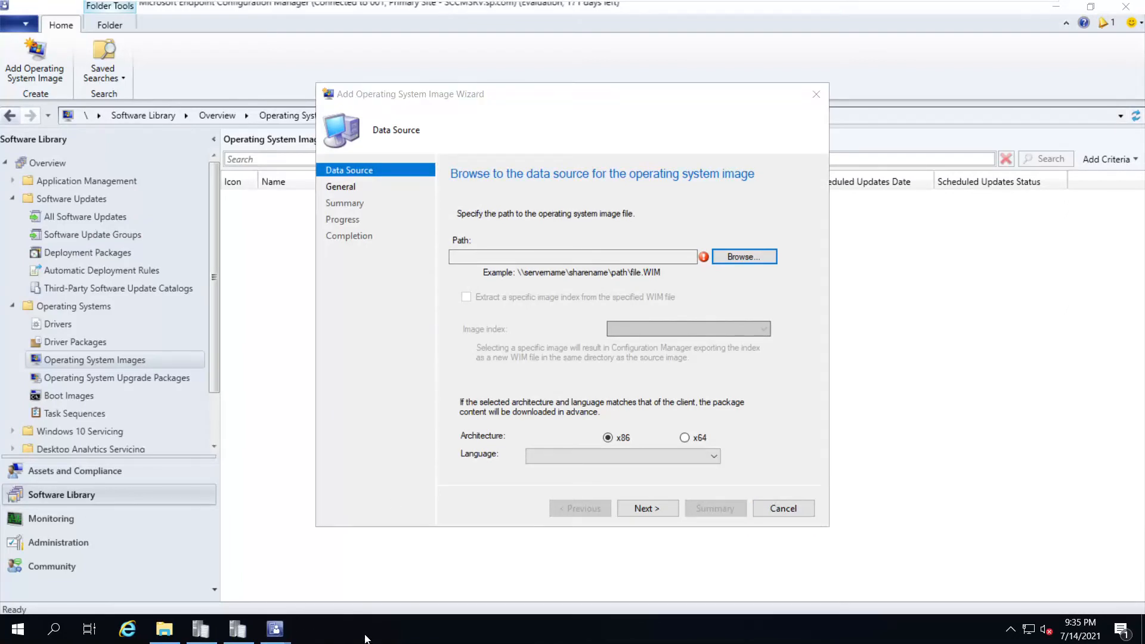
{"action": "key", "text": "super+r"}
Create a Win10 2005 OS folder in the \\spaindc\Applications share
{"action": "type", "text": "\\\\"}
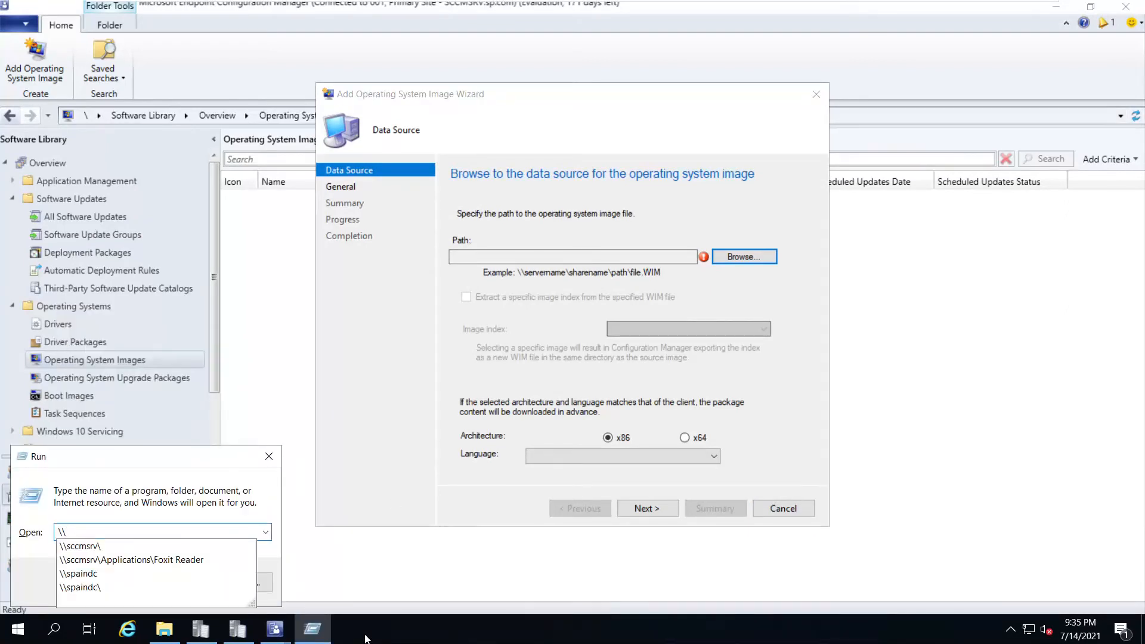
{"action": "type", "text": "spaindc"}
{"action": "key", "text": "Return"}
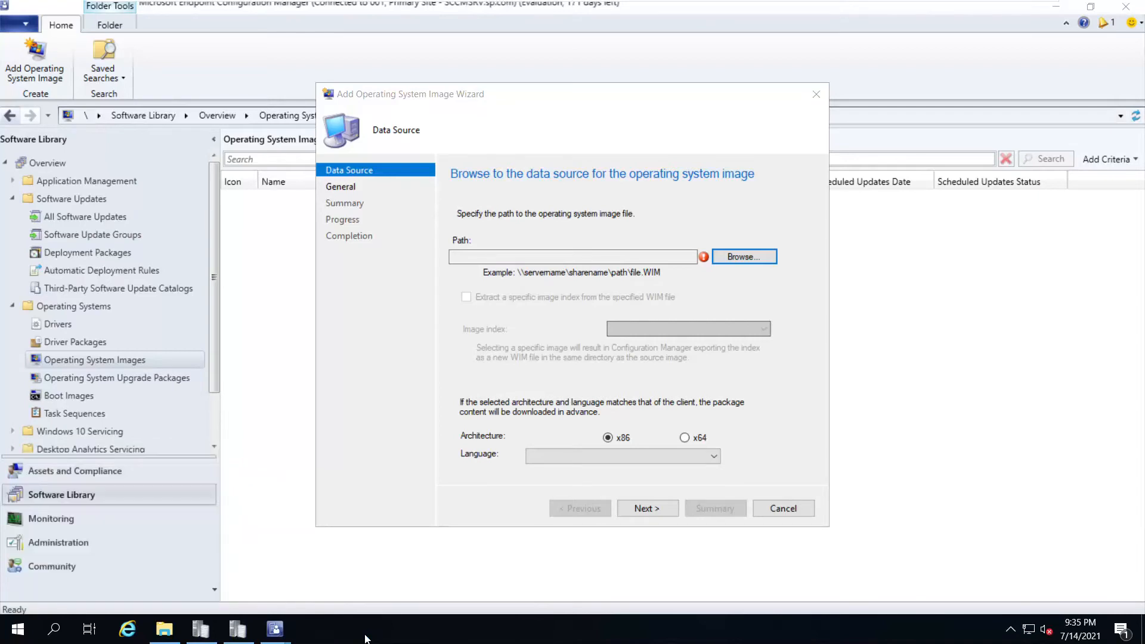
{"action": "double_click", "coordinate": [360, 192]}
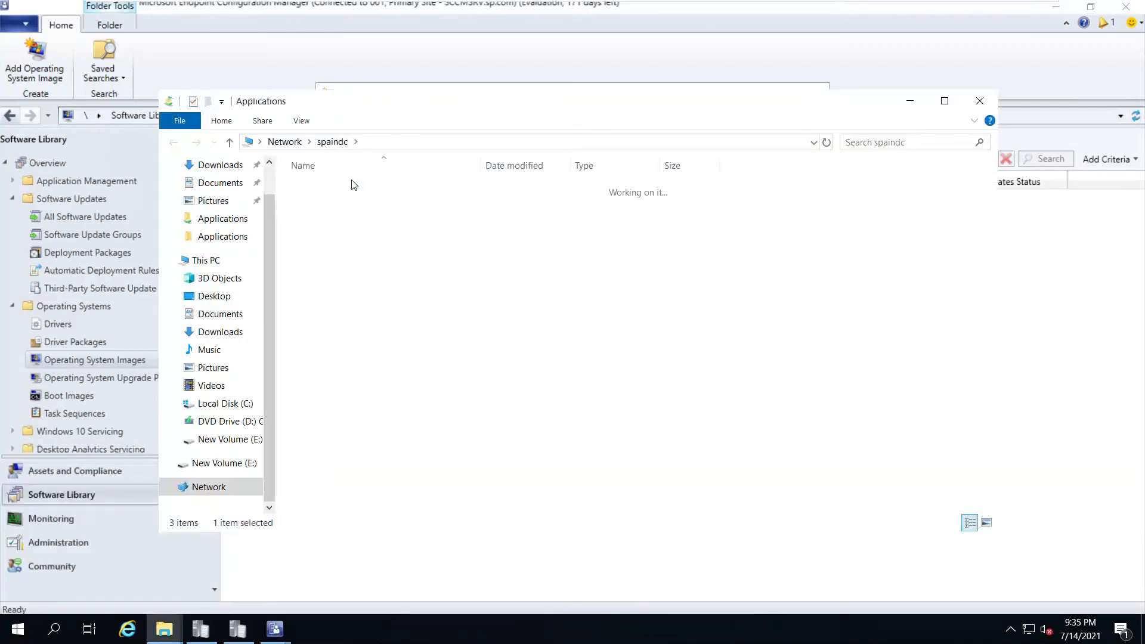
{"action": "right_click", "coordinate": [413, 363]}
{"action": "mouse_move", "coordinate": [481, 523]}
{"action": "left_click", "coordinate": [614, 524]}
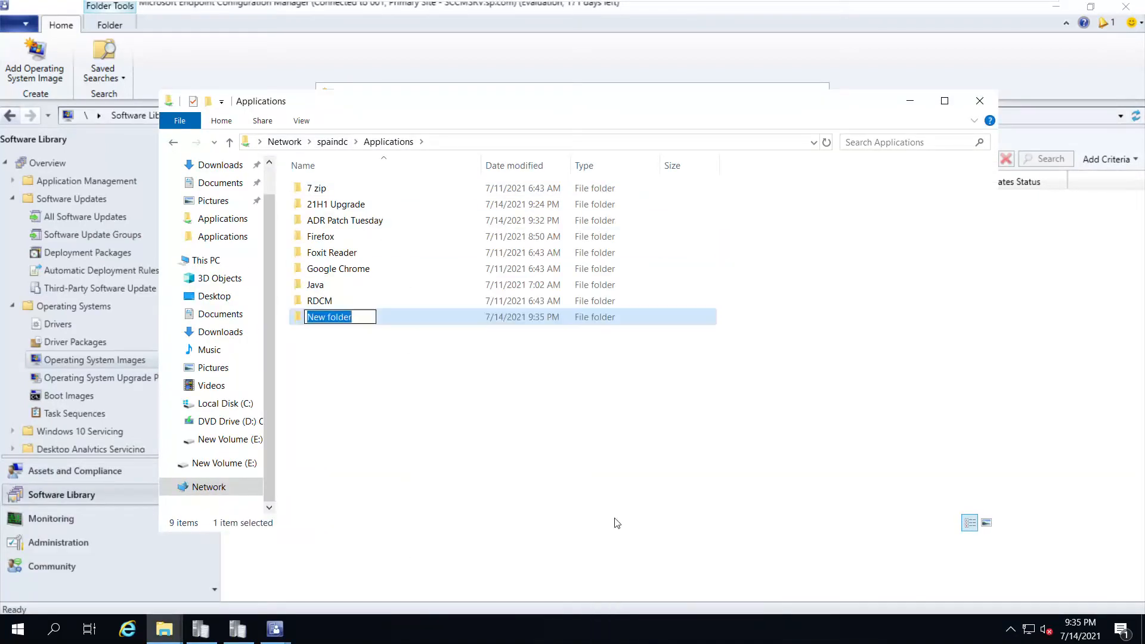
{"action": "type", "text": "Win10 2005 OS"}
{"action": "key", "text": "Return"}
{"action": "key", "text": "Return"}
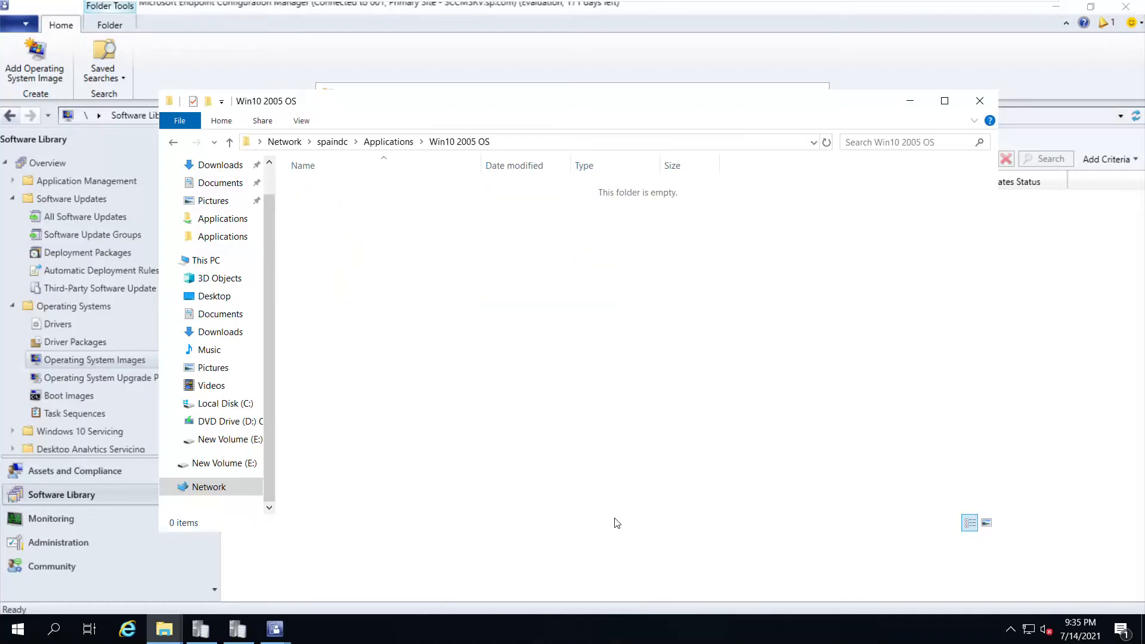
Copy install.wim from the DVD's sources folder
{"action": "key", "text": "super+e"}
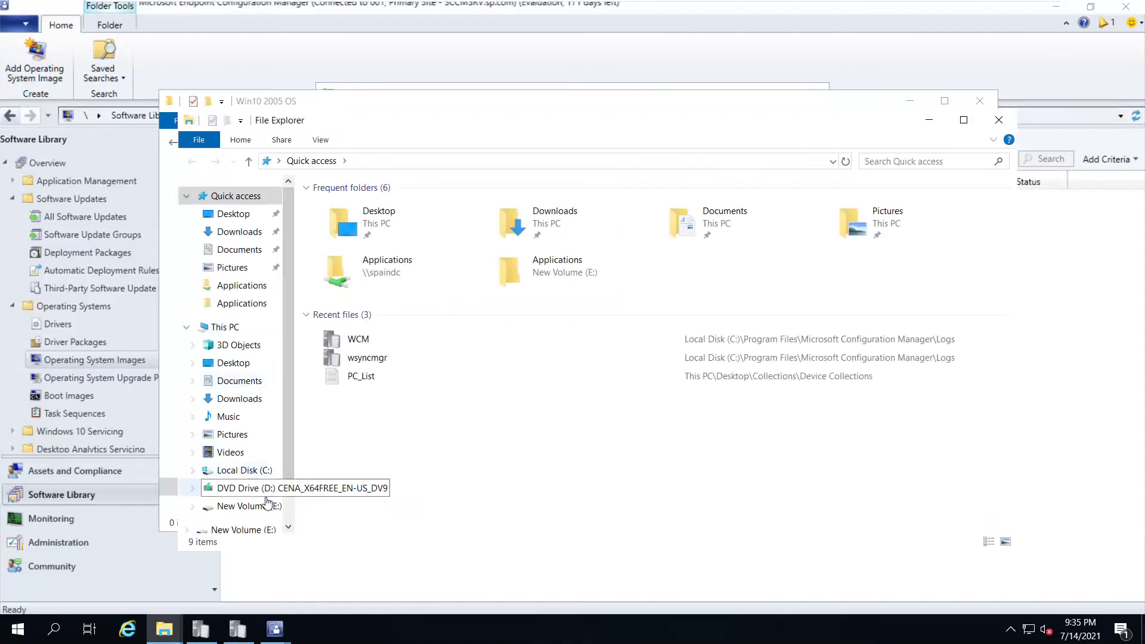
{"action": "left_click", "coordinate": [256, 495]}
{"action": "double_click", "coordinate": [341, 243]}
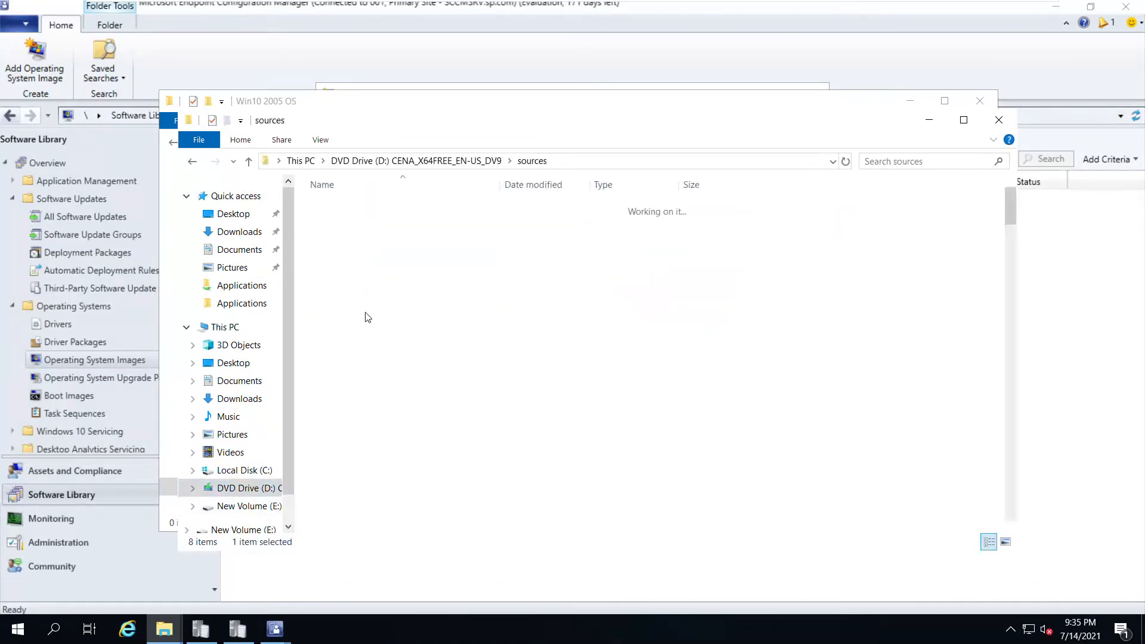
{"action": "left_click", "coordinate": [342, 310]}
{"action": "type", "text": "in"}
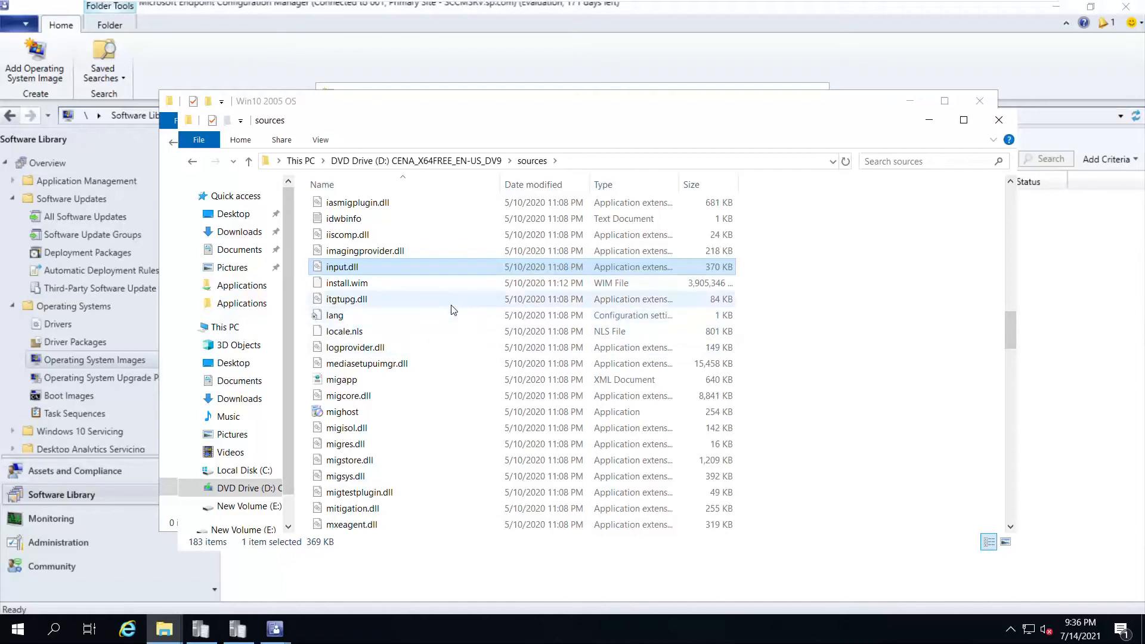
{"action": "key", "text": "Down"}
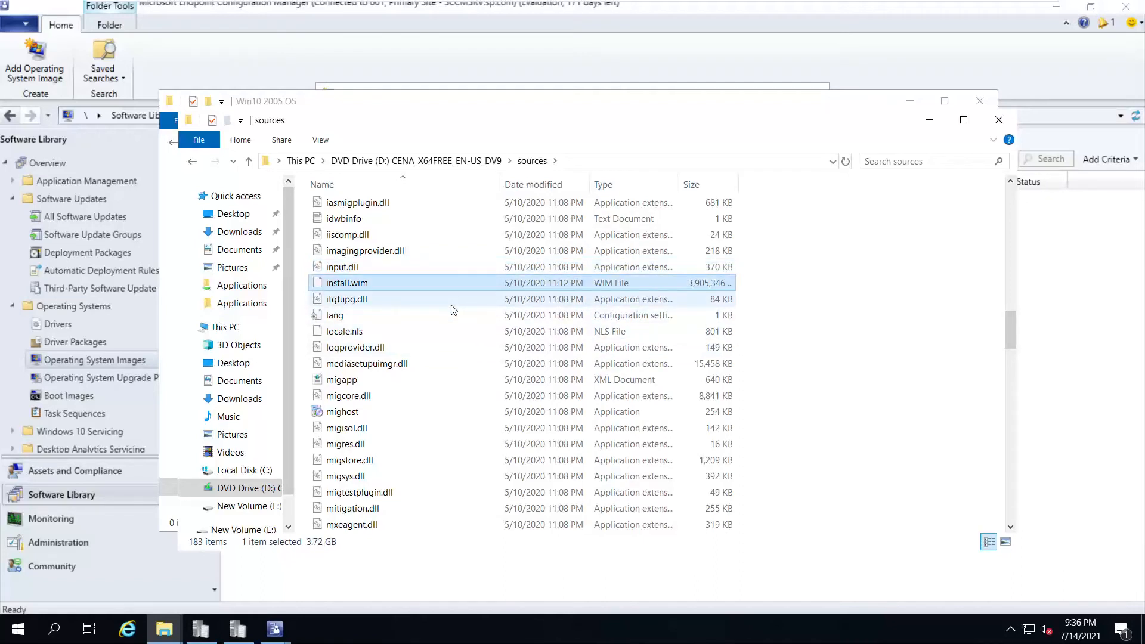
{"action": "right_click", "coordinate": [355, 284]}
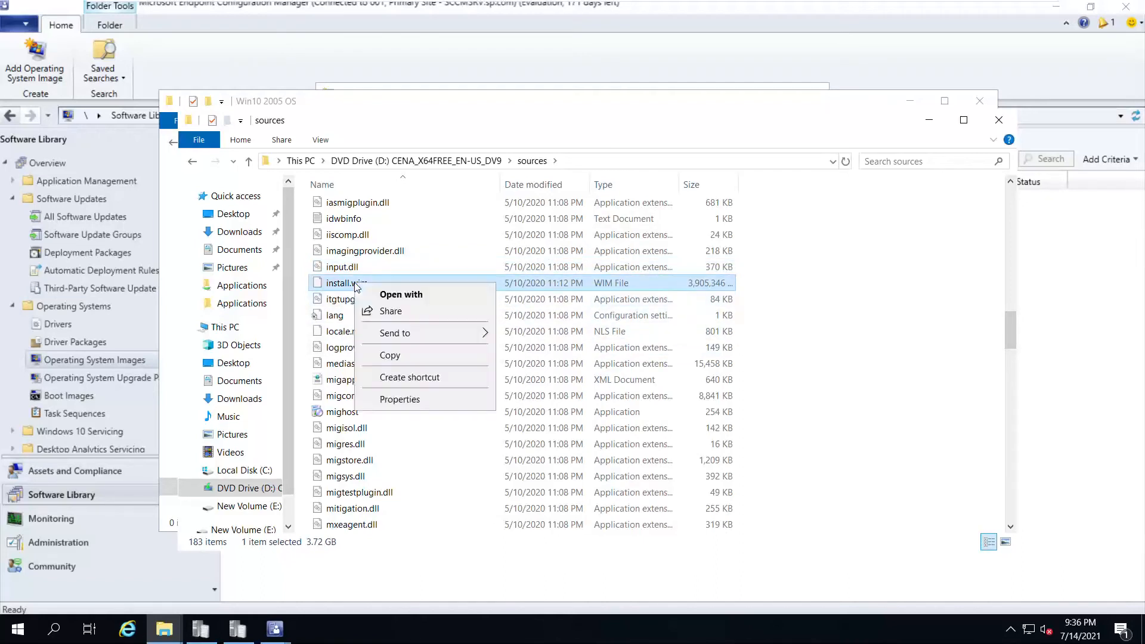
{"action": "left_click", "coordinate": [390, 355]}
Paste install.wim into \\spaindc\Applications\Win10 2005 OS and minimize the VM
{"action": "left_click", "coordinate": [982, 102]}
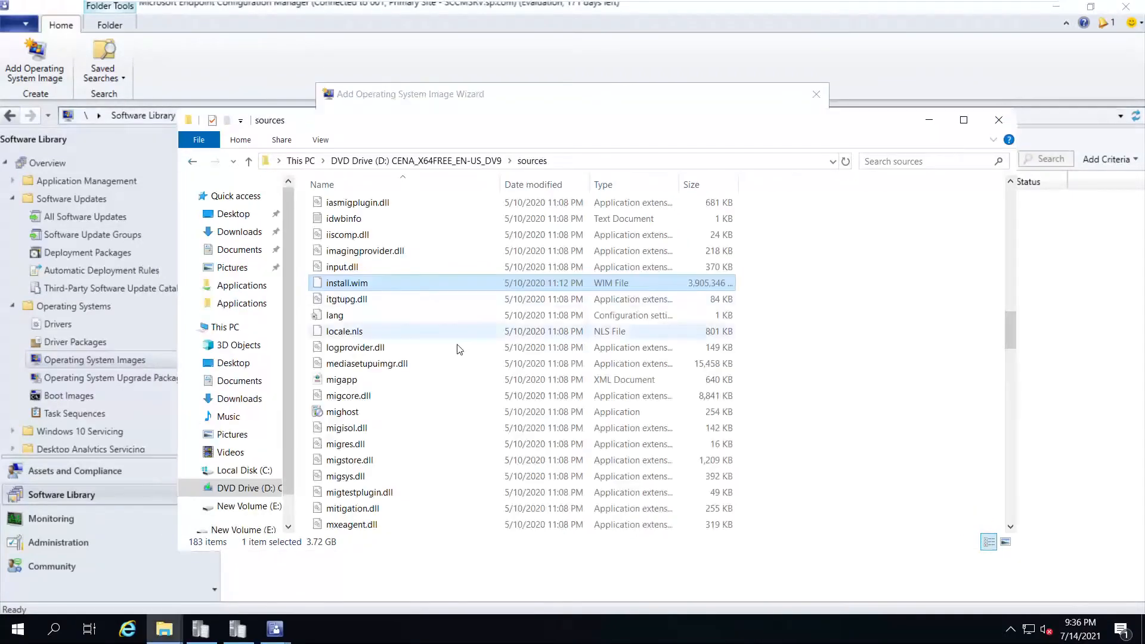
{"action": "left_click", "coordinate": [999, 122]}
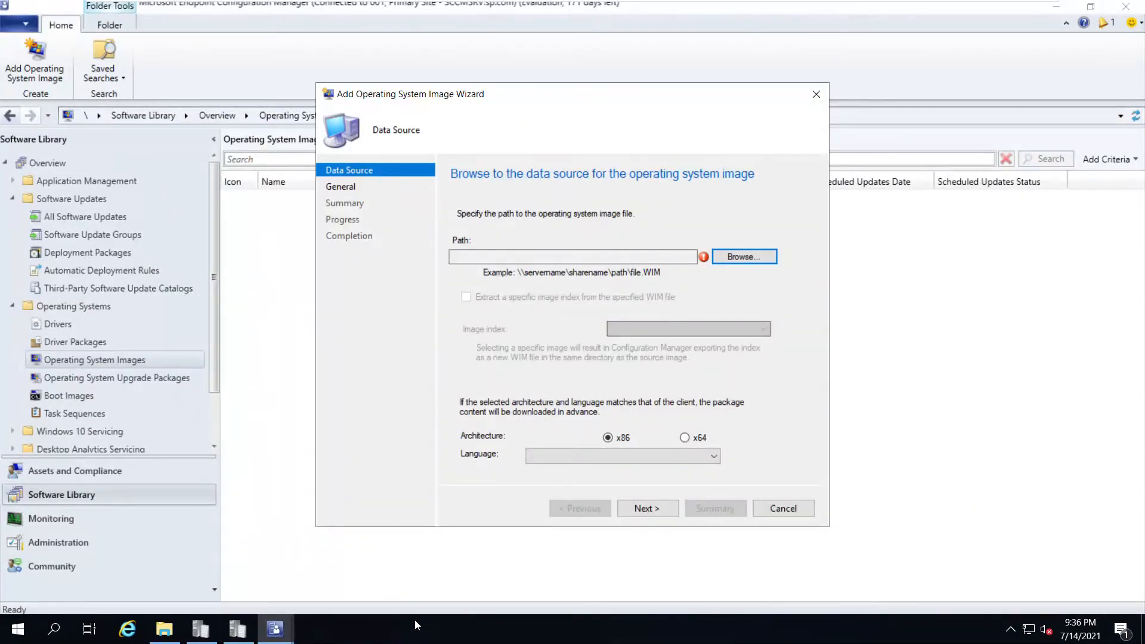
{"action": "key", "text": "super+r"}
{"action": "left_click", "coordinate": [114, 582]}
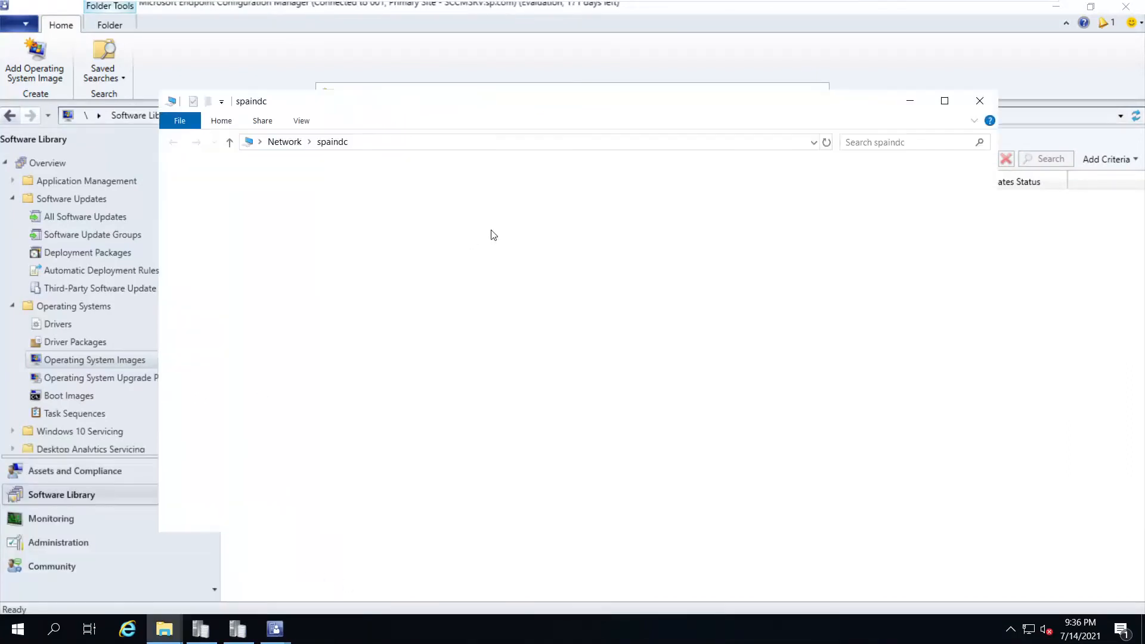
{"action": "double_click", "coordinate": [368, 186]}
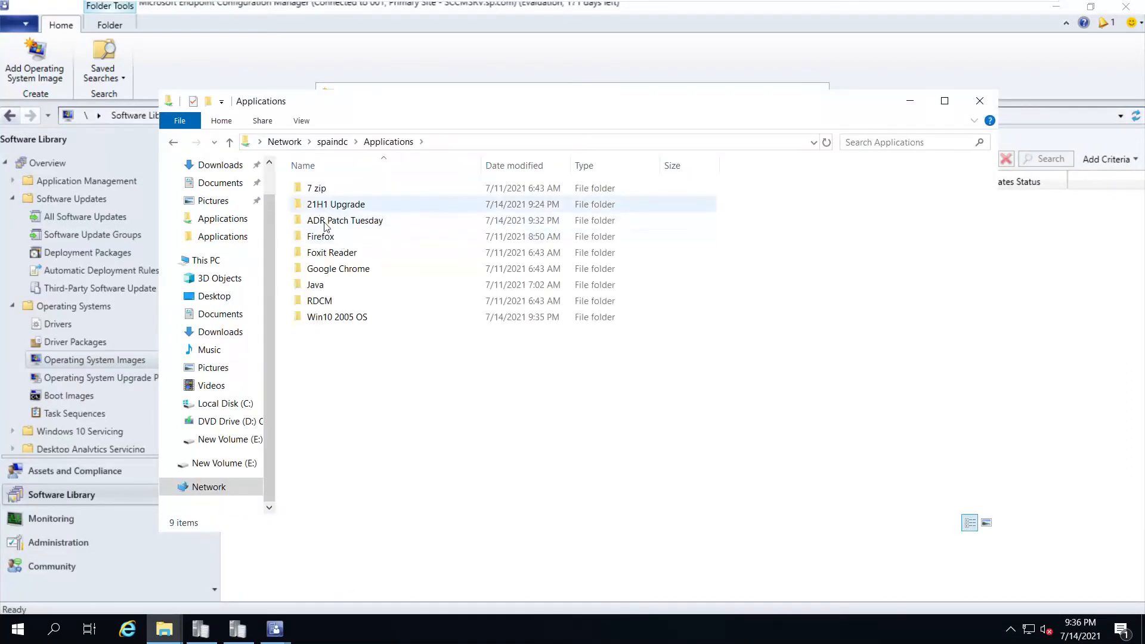
{"action": "double_click", "coordinate": [332, 317]}
{"action": "right_click", "coordinate": [406, 255]}
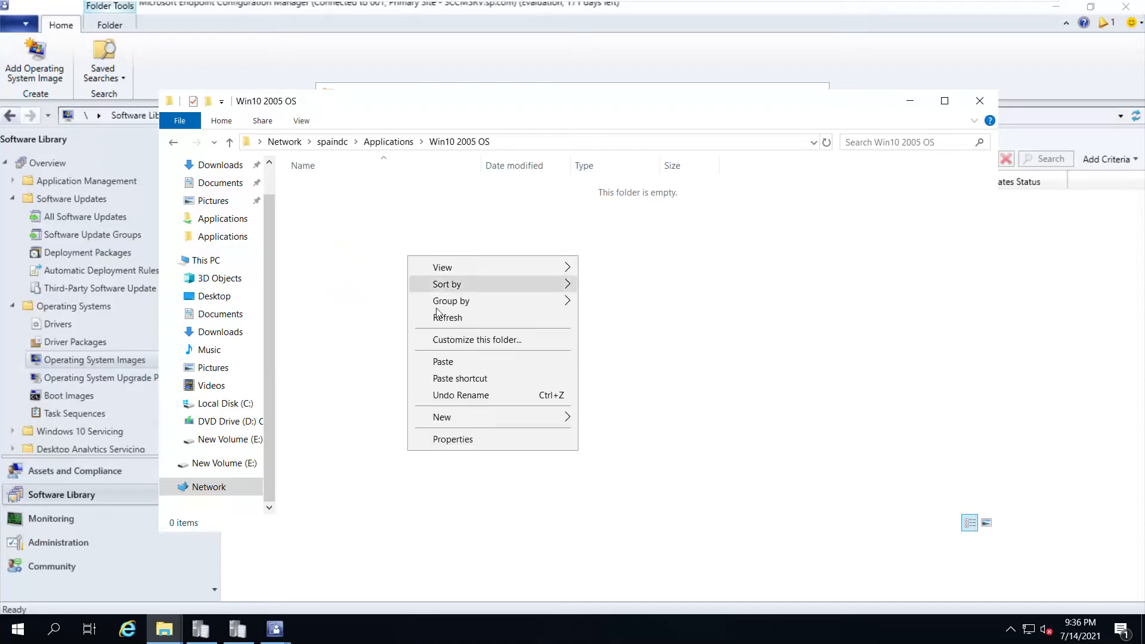
{"action": "left_click", "coordinate": [449, 357]}
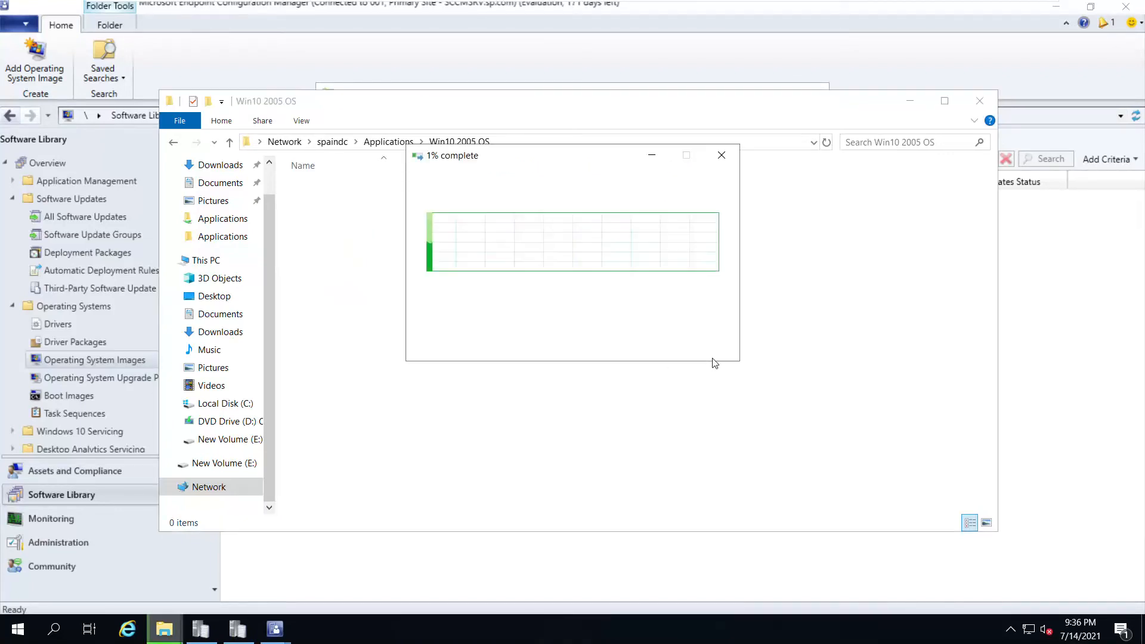
{"action": "mouse_move", "coordinate": [869, 5]}
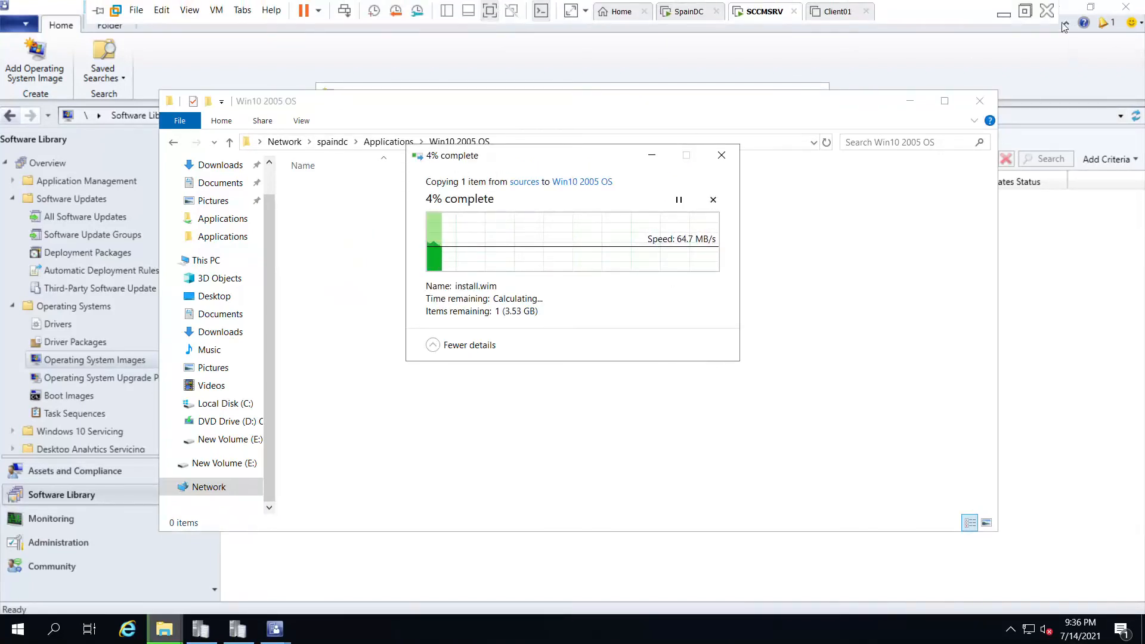
{"action": "left_click", "coordinate": [1005, 12]}
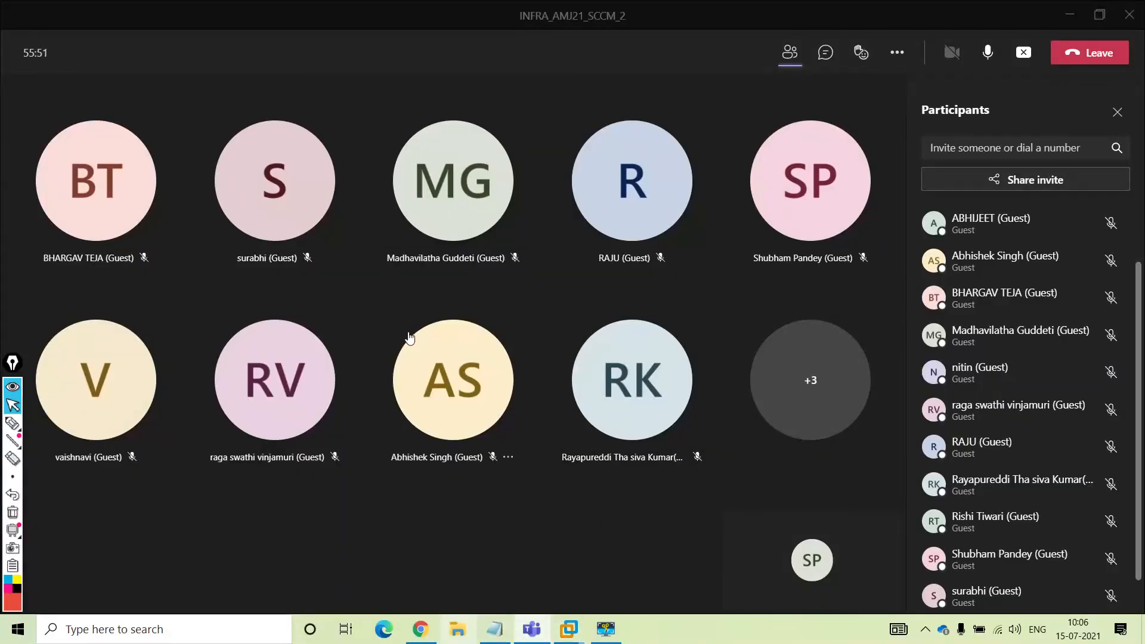
Check the host's Repository (E:) drive, then return to the SCCMSRV VM's 77% copy
{"action": "key", "text": "super+e"}
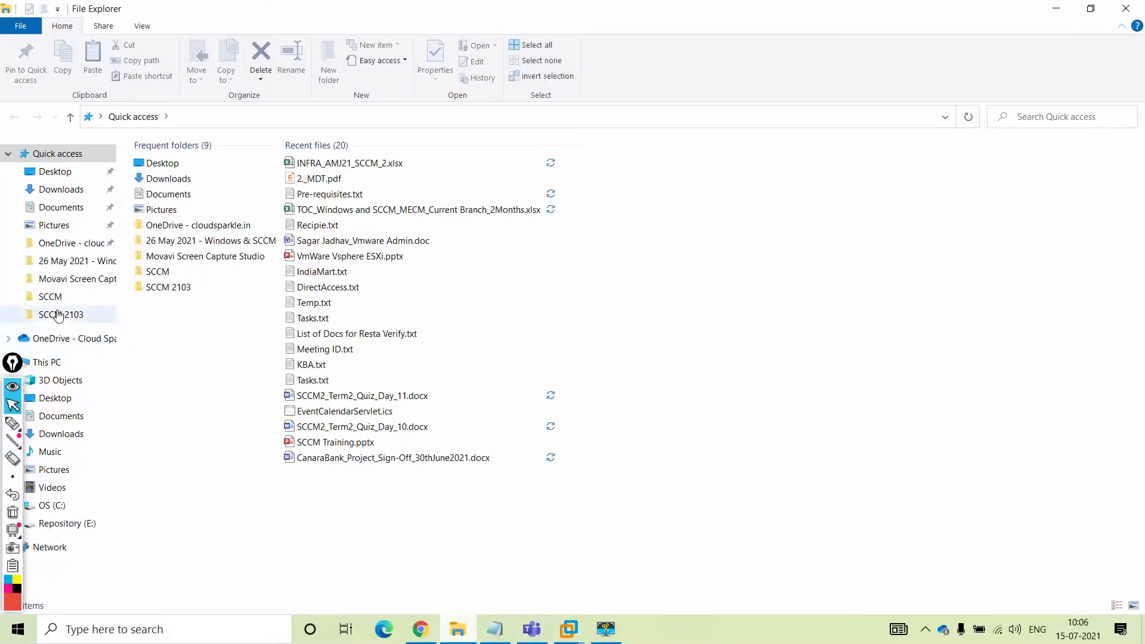
{"action": "left_click", "coordinate": [50, 362]}
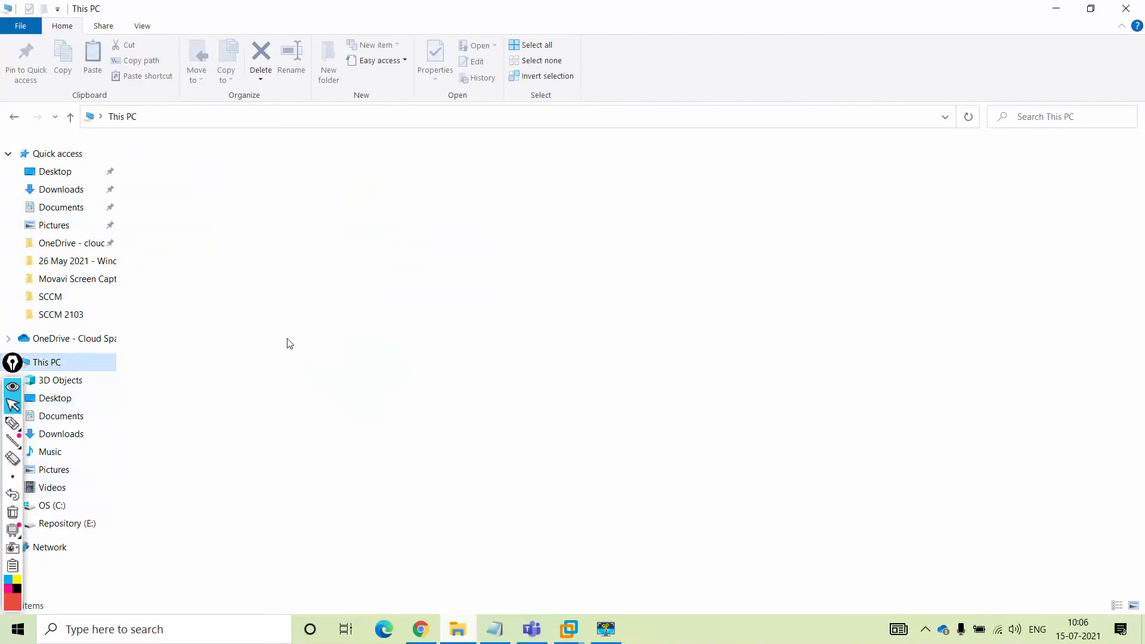
{"action": "left_click", "coordinate": [372, 291]}
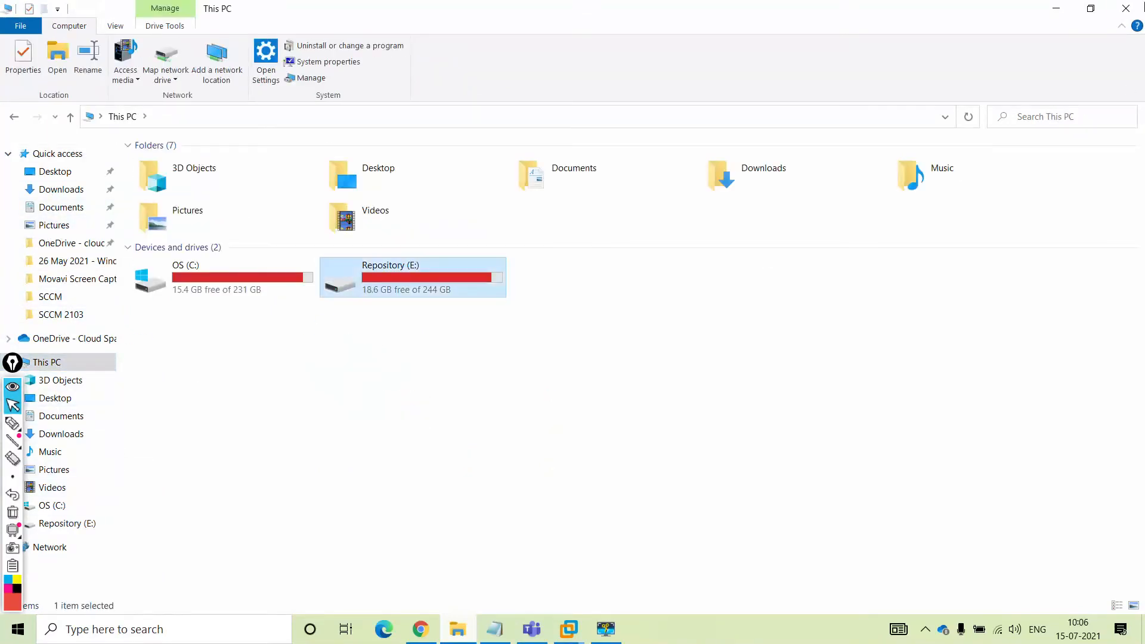
{"action": "left_click", "coordinate": [1128, 8]}
{"action": "mouse_move", "coordinate": [568, 629]}
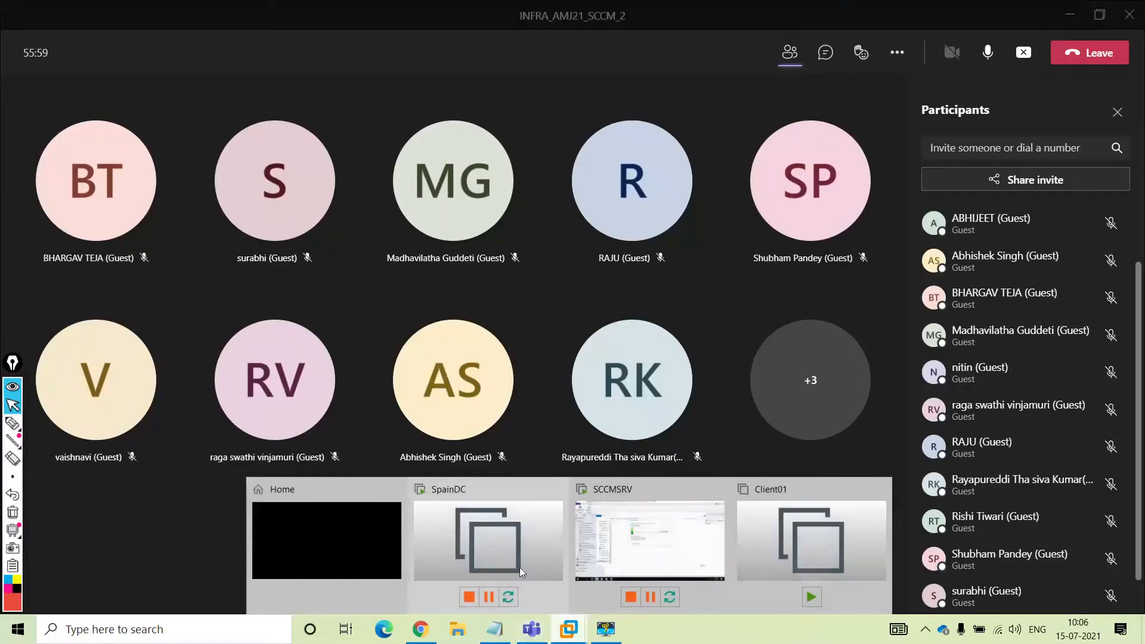
{"action": "left_click", "coordinate": [619, 543]}
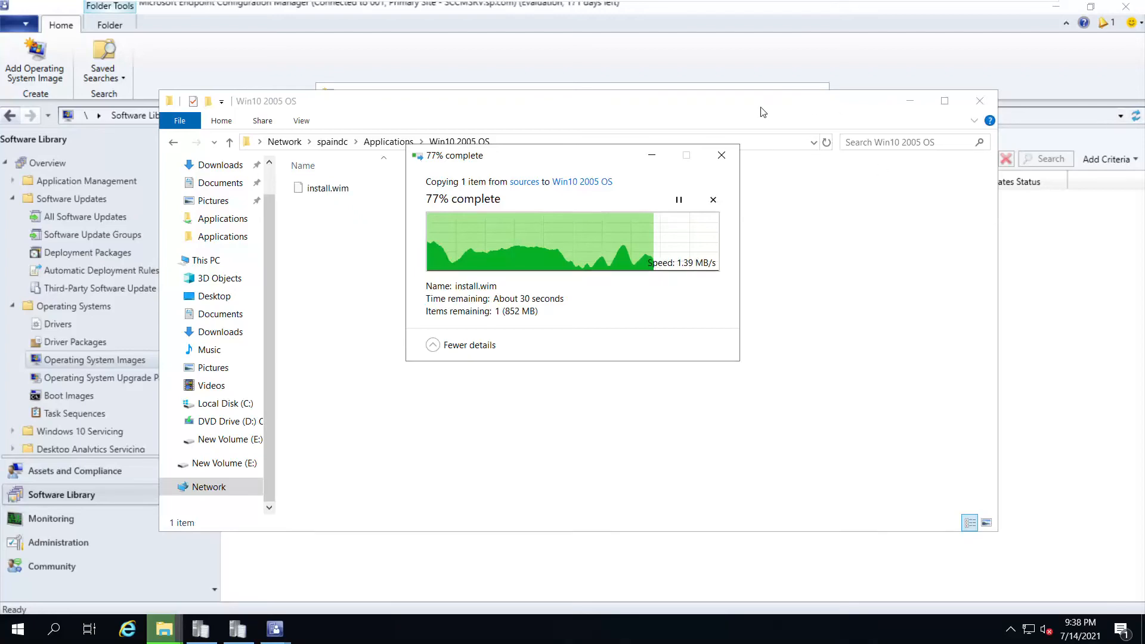
Close the Explorer window and set the image path to \\spaindc\Applications\Win10 2005 OS\install.wim
{"action": "mouse_move", "coordinate": [917, 5]}
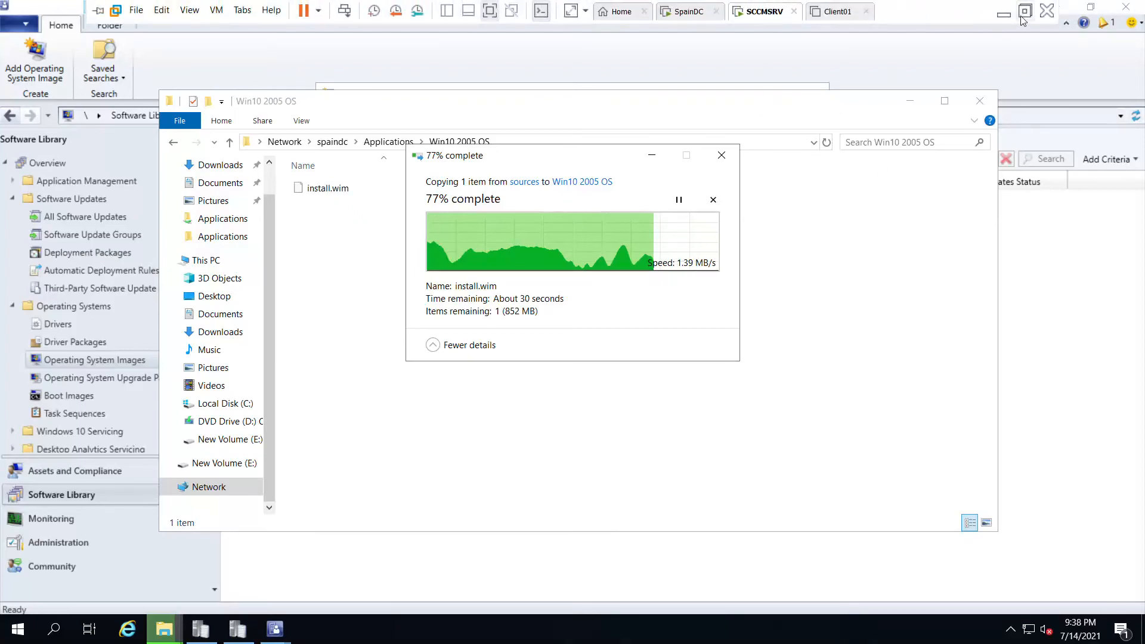
{"action": "left_click", "coordinate": [1025, 16]}
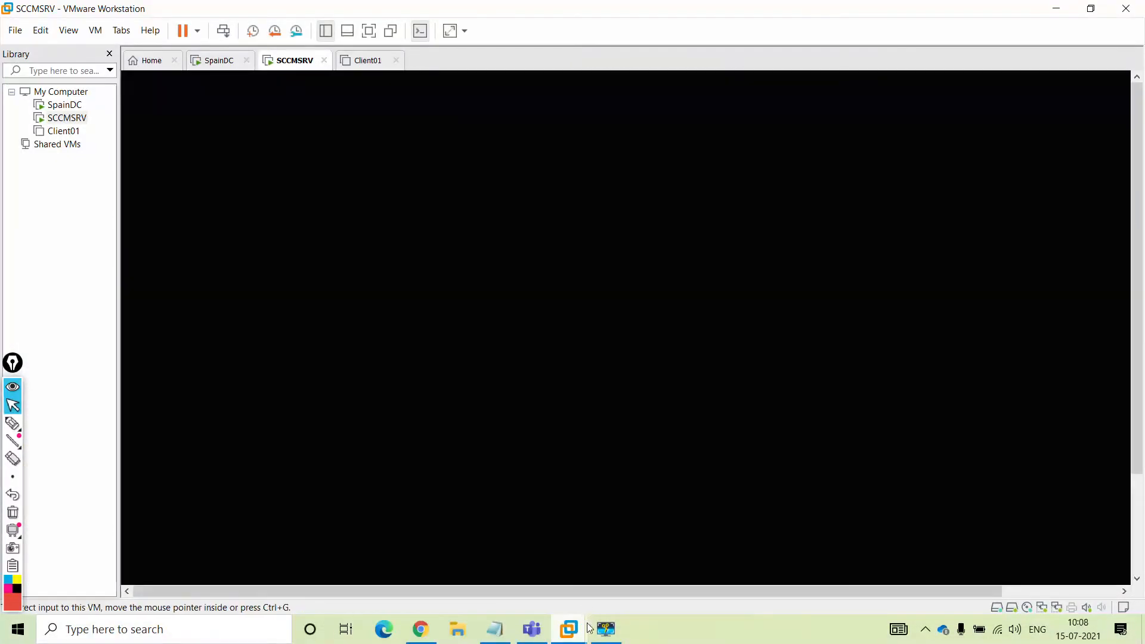
{"action": "left_click", "coordinate": [607, 630]}
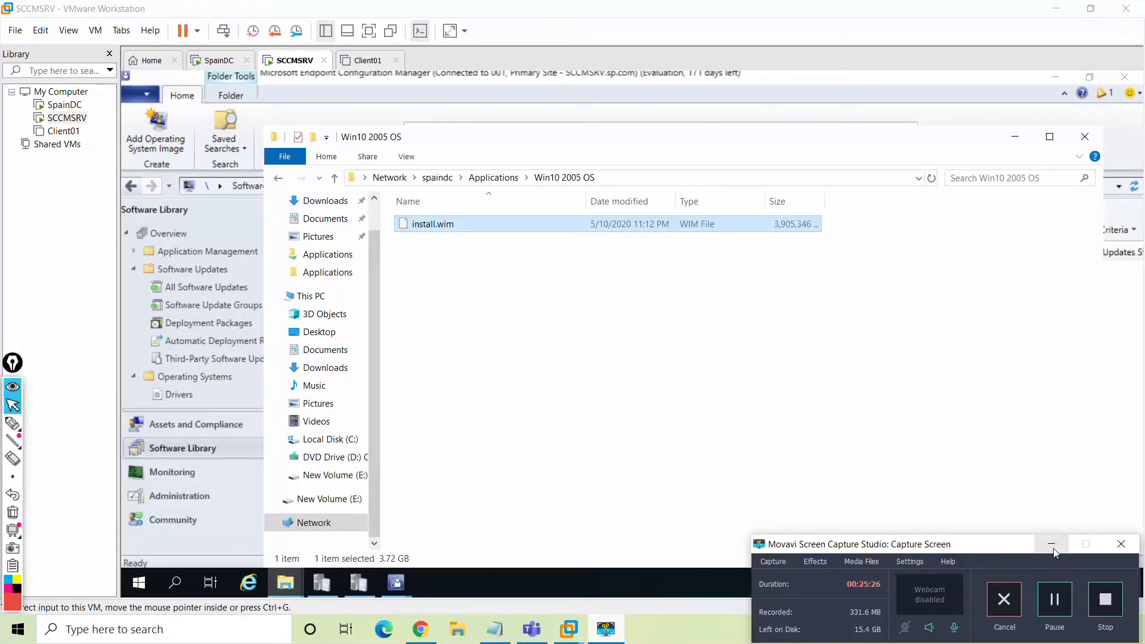
{"action": "left_click", "coordinate": [1052, 548]}
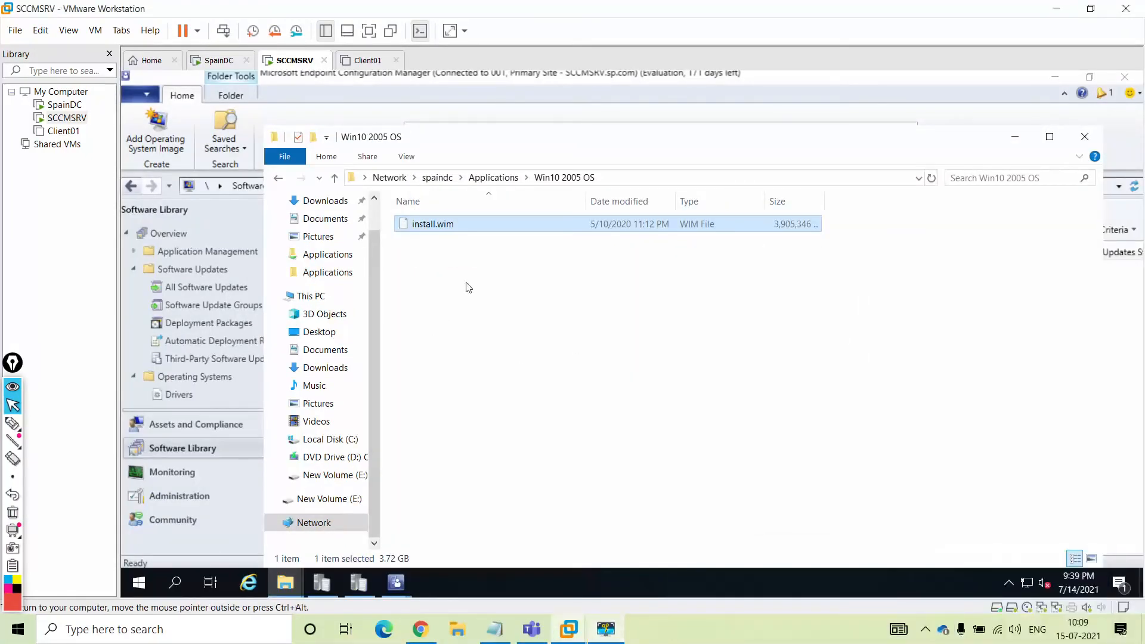
{"action": "left_click", "coordinate": [1085, 138]}
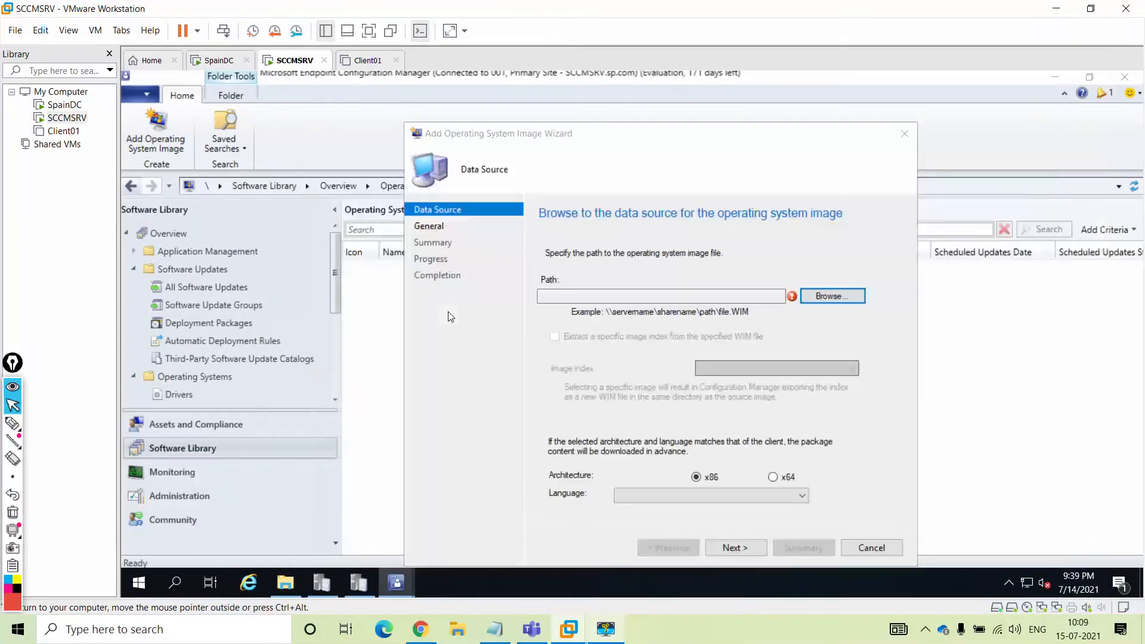
{"action": "left_click", "coordinate": [840, 298]}
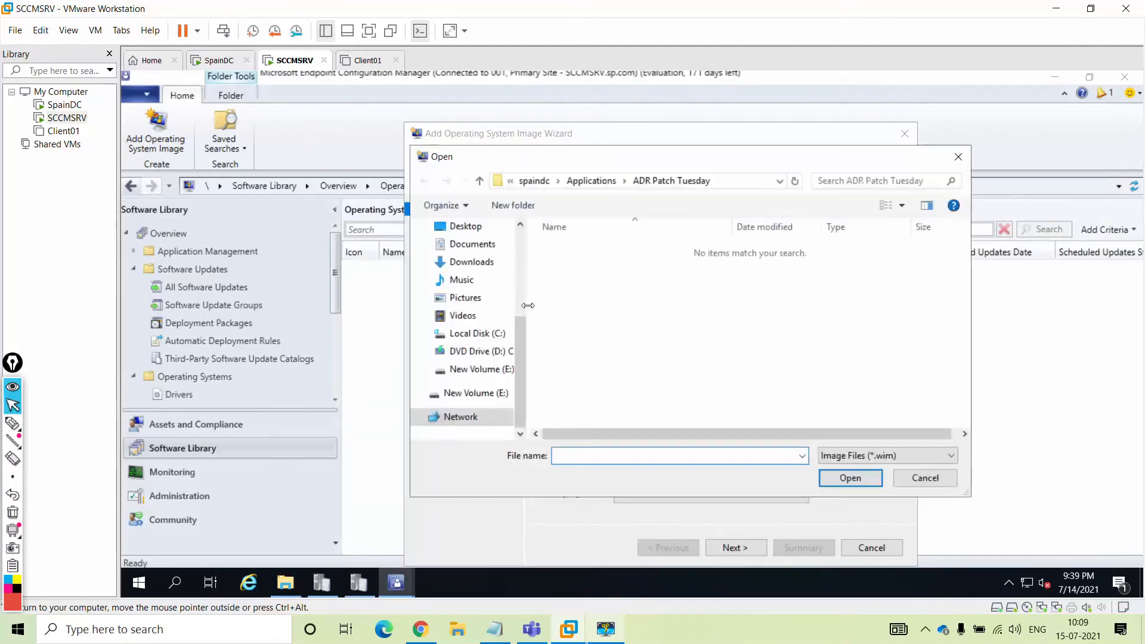
{"action": "left_click", "coordinate": [591, 180]}
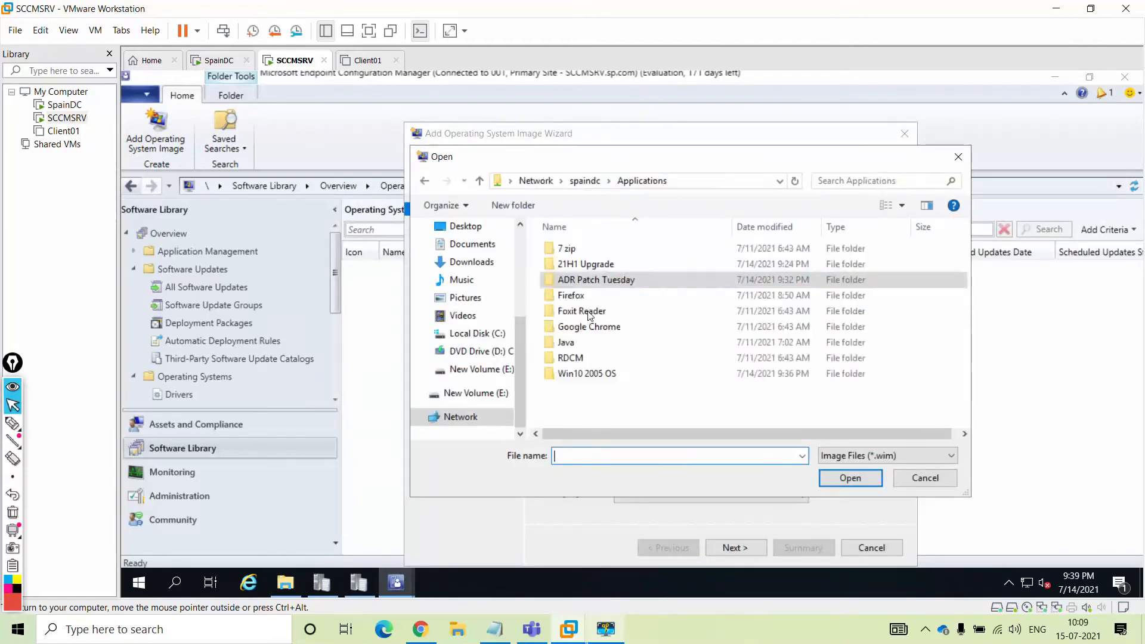
{"action": "double_click", "coordinate": [582, 373]}
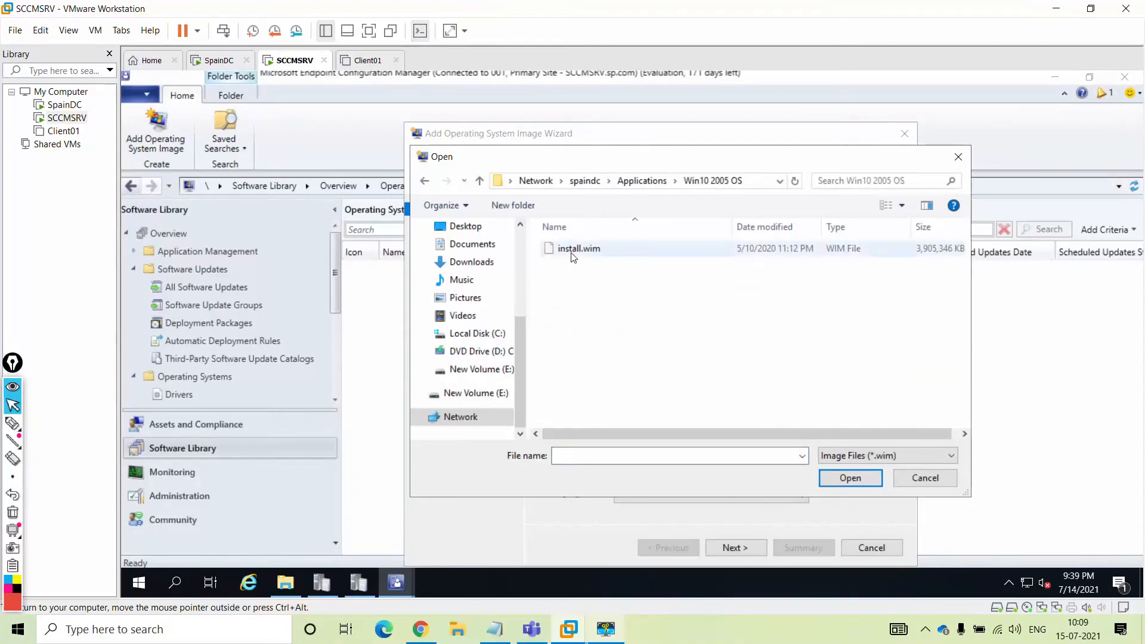
{"action": "left_click", "coordinate": [575, 252]}
{"action": "double_click", "coordinate": [575, 251]}
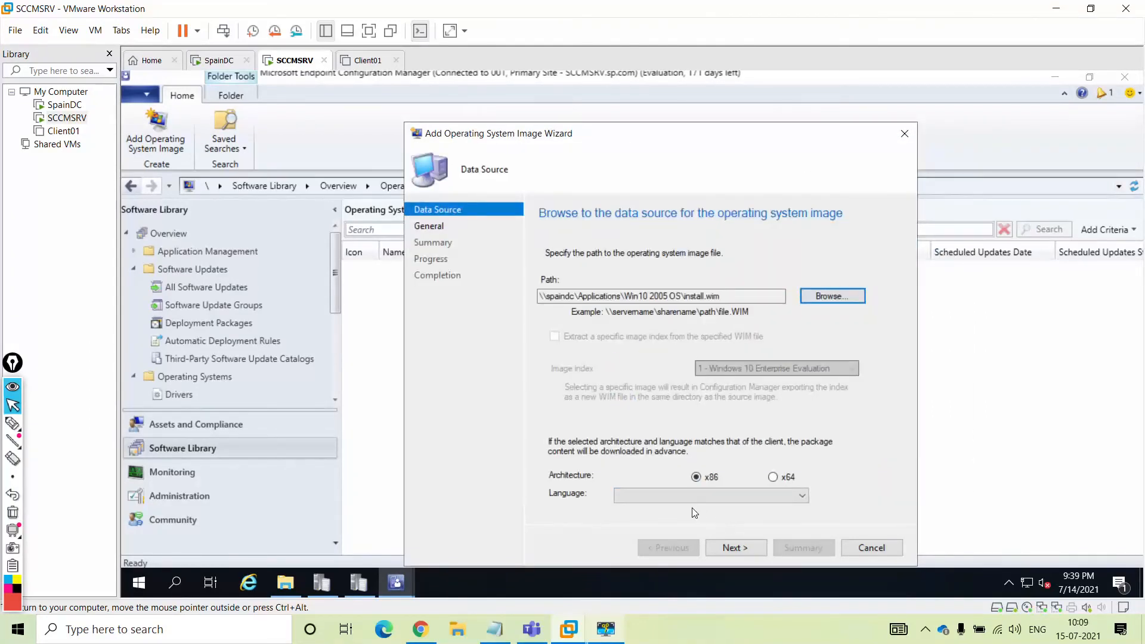
Set the image architecture to x64 and language to English (United States)
{"action": "left_click", "coordinate": [772, 477]}
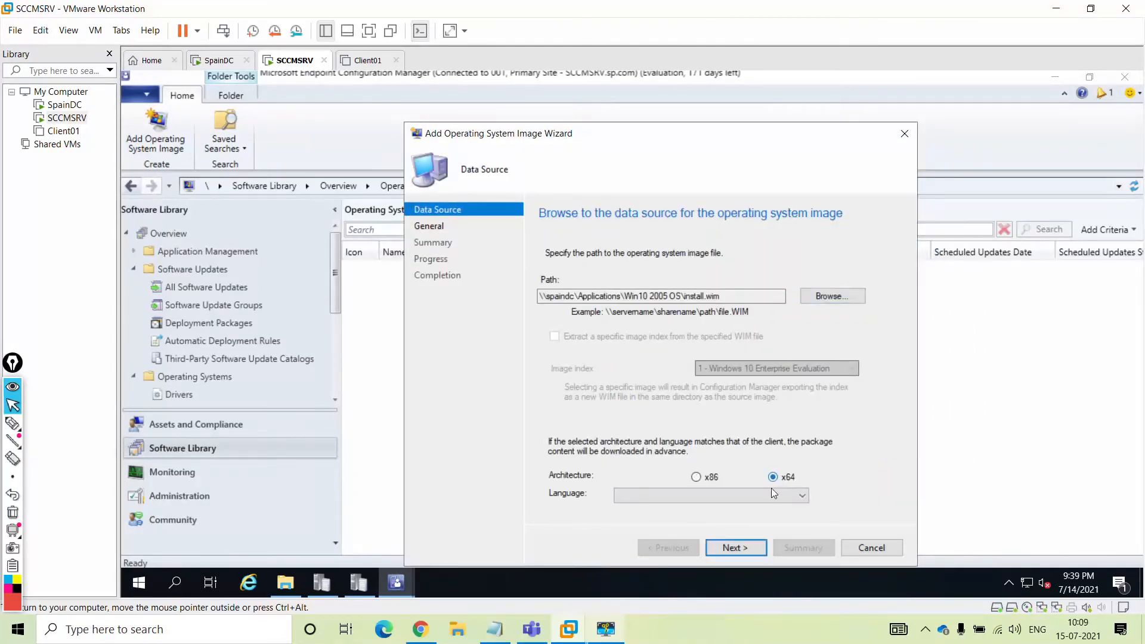
{"action": "left_click", "coordinate": [739, 500]}
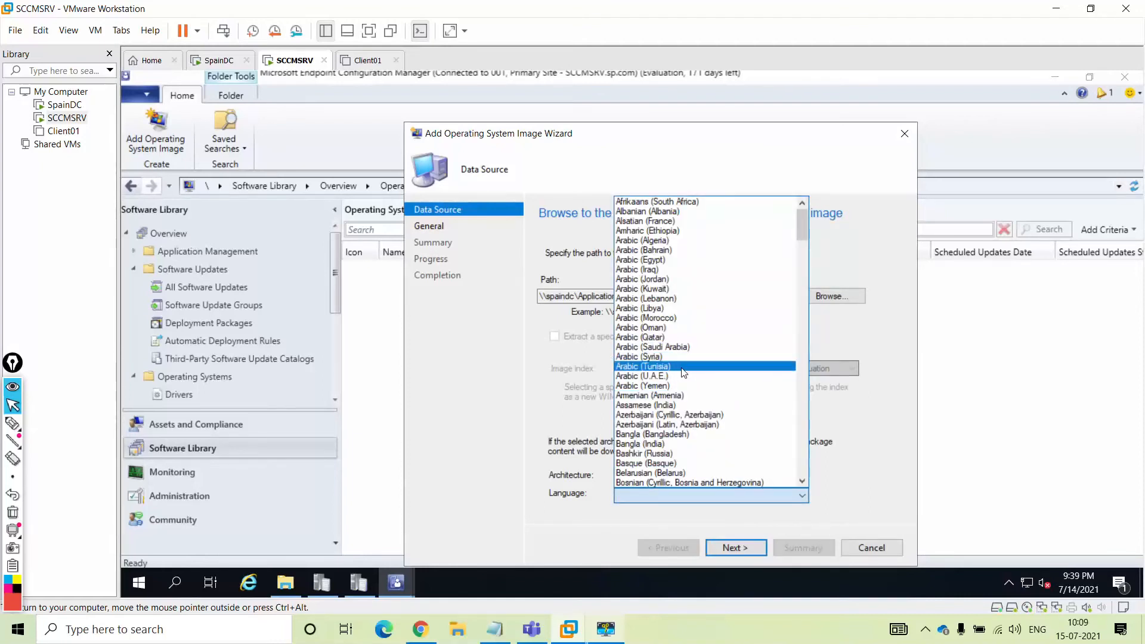
{"action": "scroll", "coordinate": [685, 372], "scroll_direction": "down", "scroll_amount": 2}
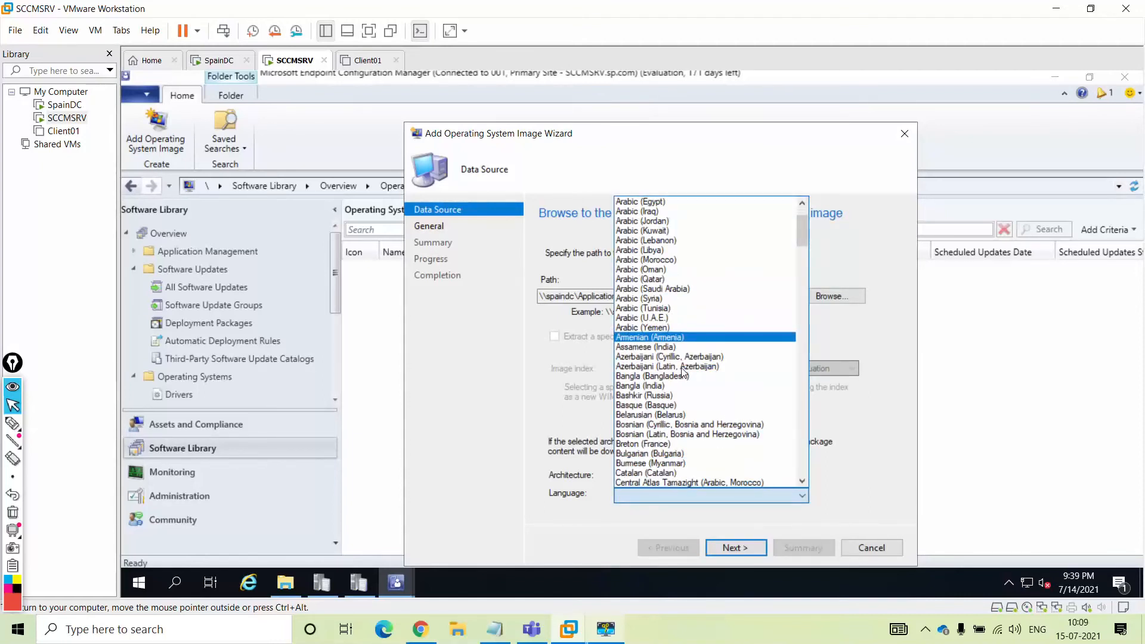
{"action": "key", "text": "n"}
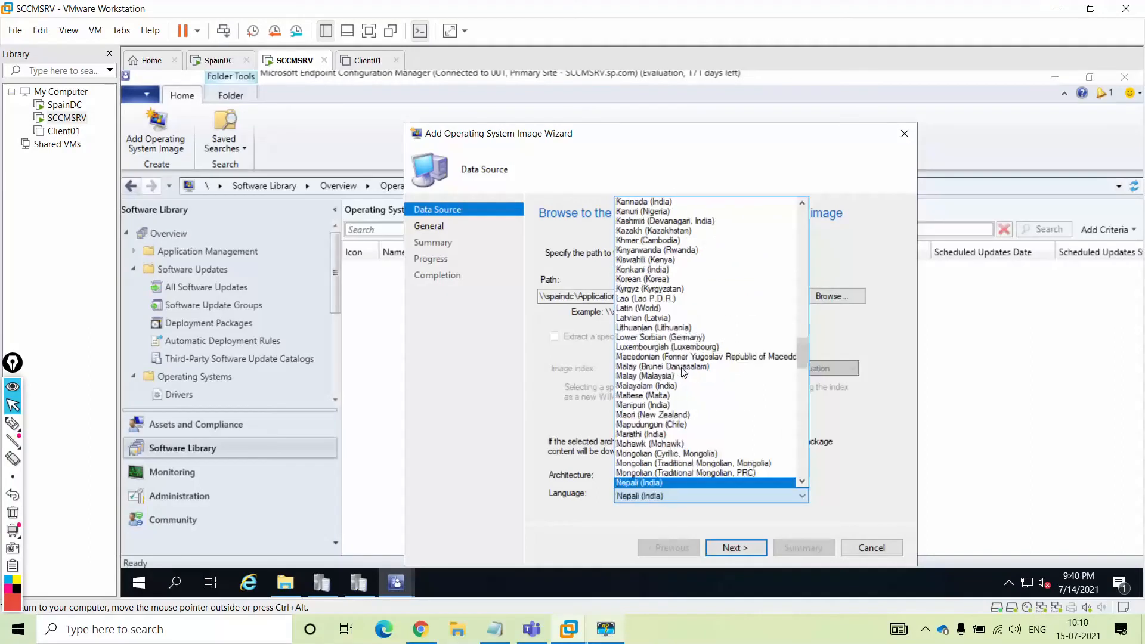
{"action": "key", "text": "e"}
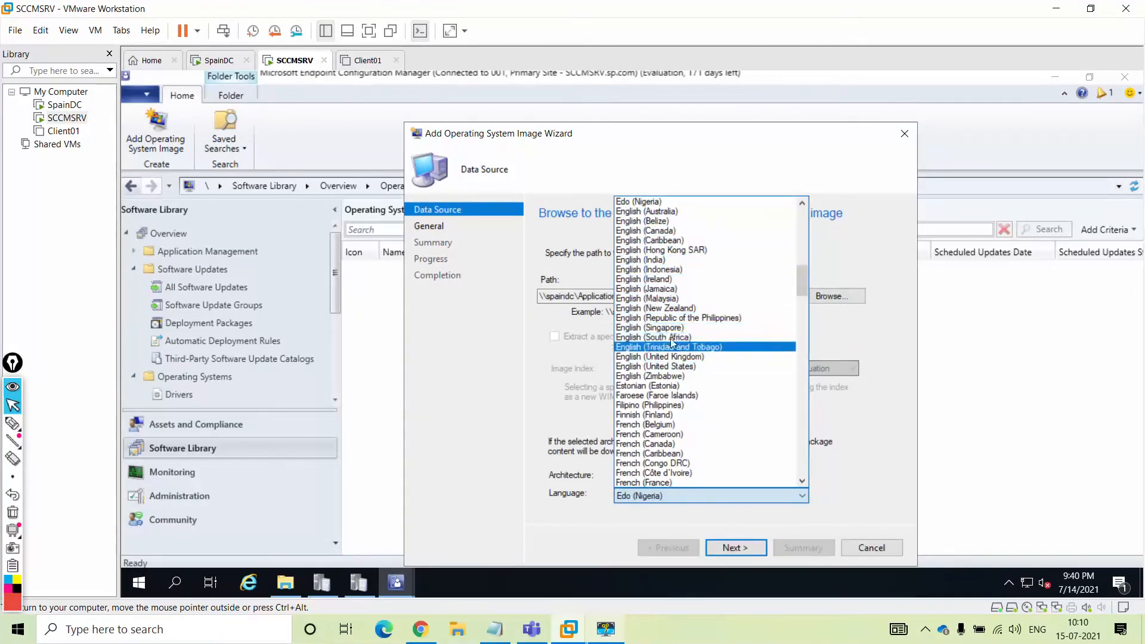
{"action": "left_click", "coordinate": [659, 366]}
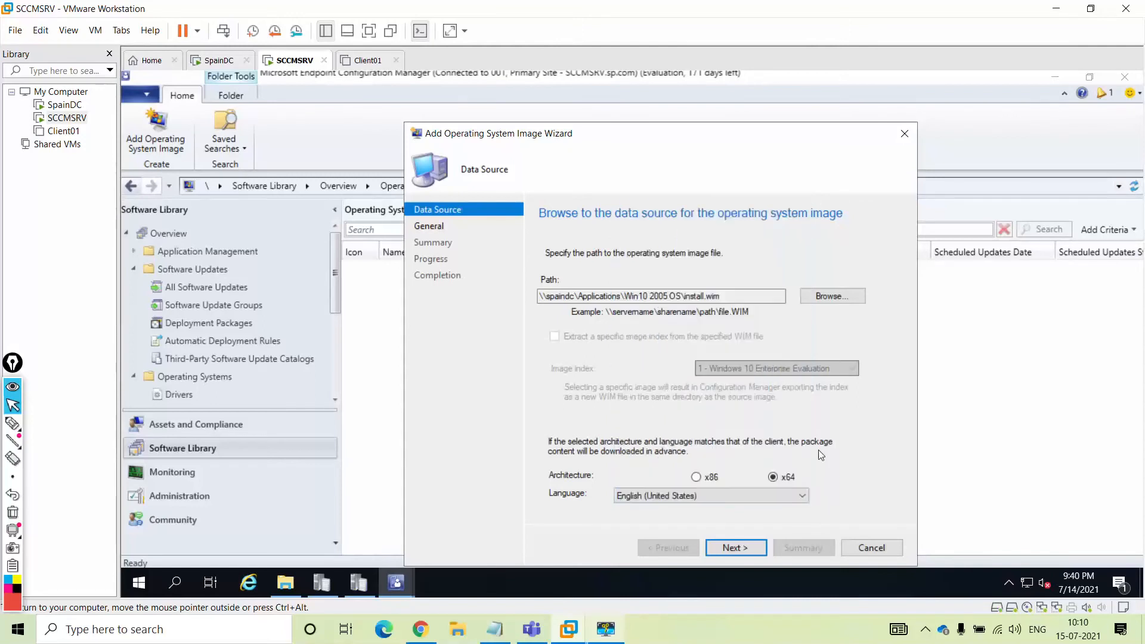
Name the image 'Windows 10 x64 Build 19041 Ver 2005', complete the wizard, and close it
{"action": "left_click", "coordinate": [739, 548]}
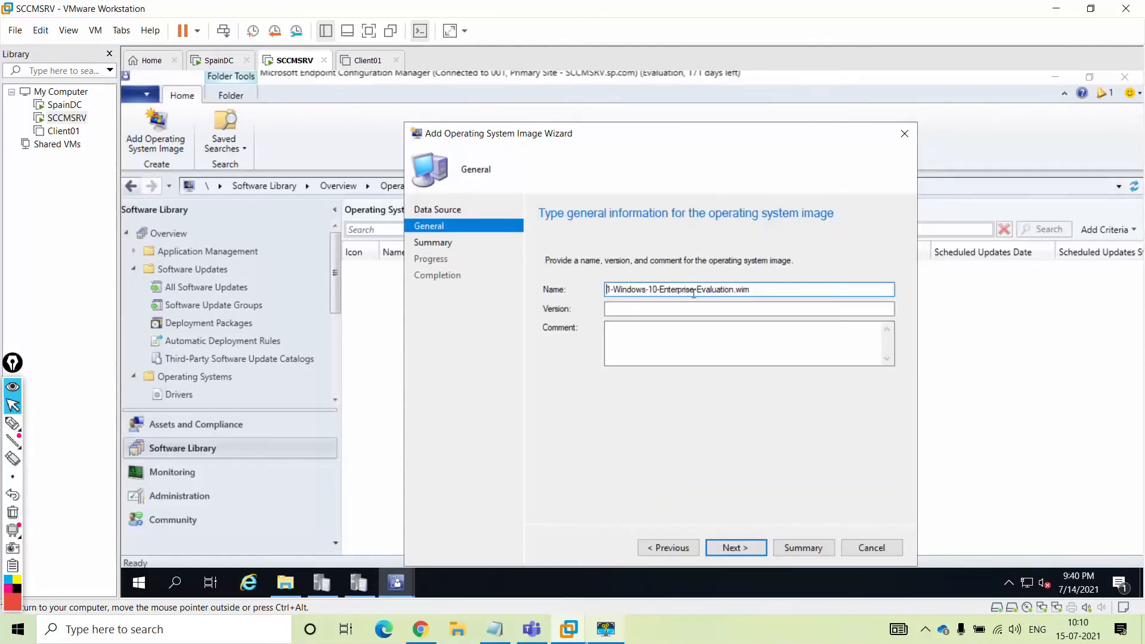
{"action": "left_click_drag", "start_coordinate": [753, 291], "coordinate": [558, 280]}
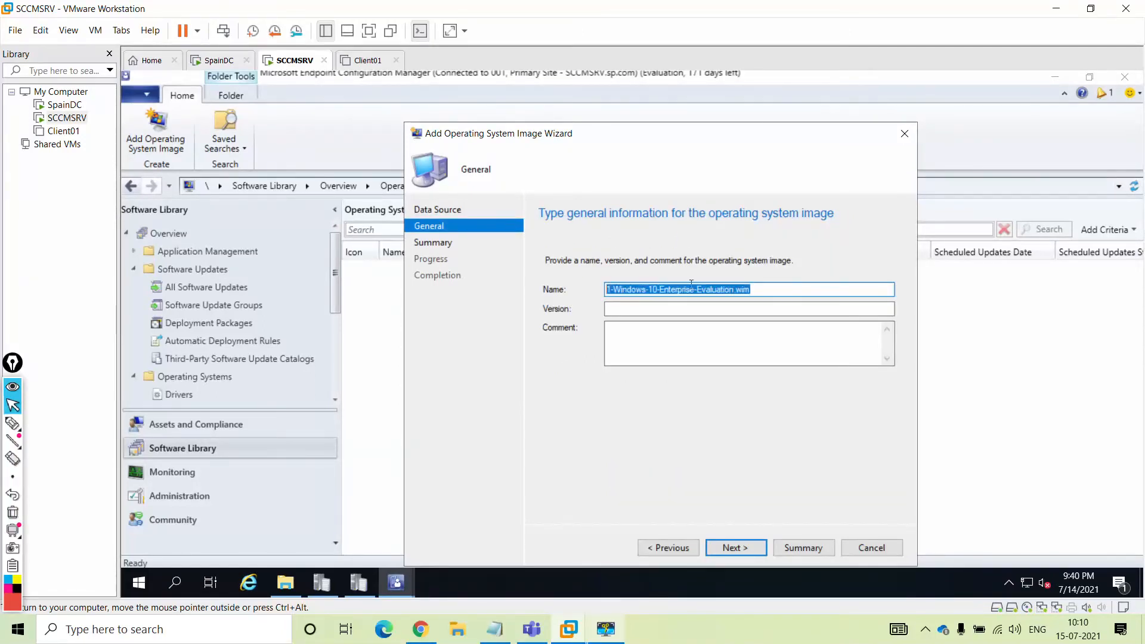
{"action": "type", "text": "Windows"}
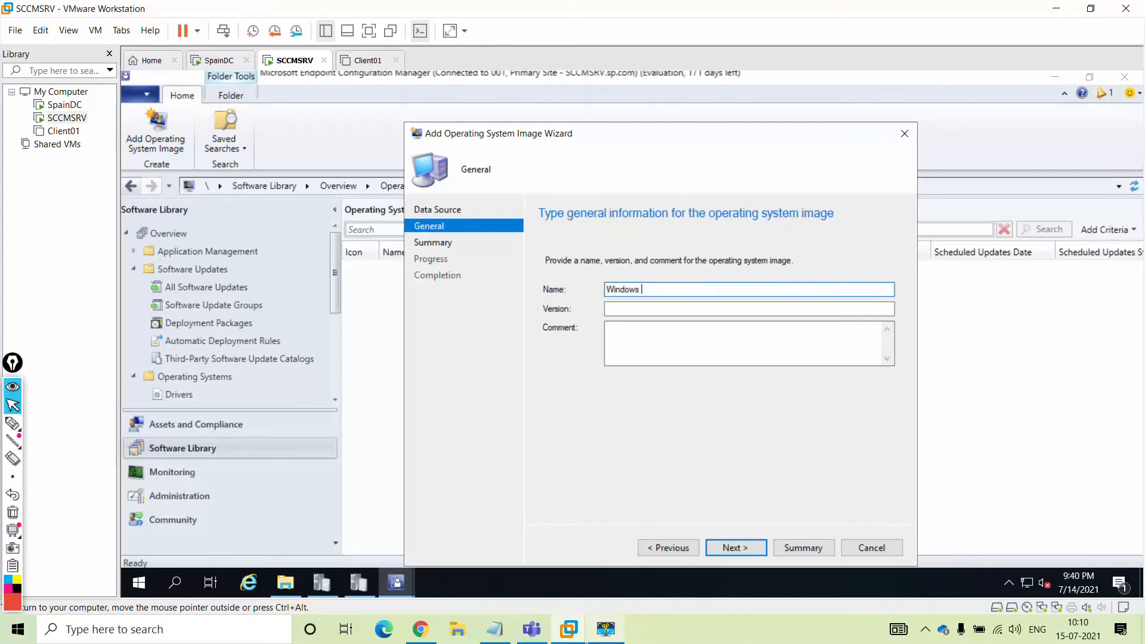
{"action": "type", "text": " 10 x64 Build 19041 Ver 2005"}
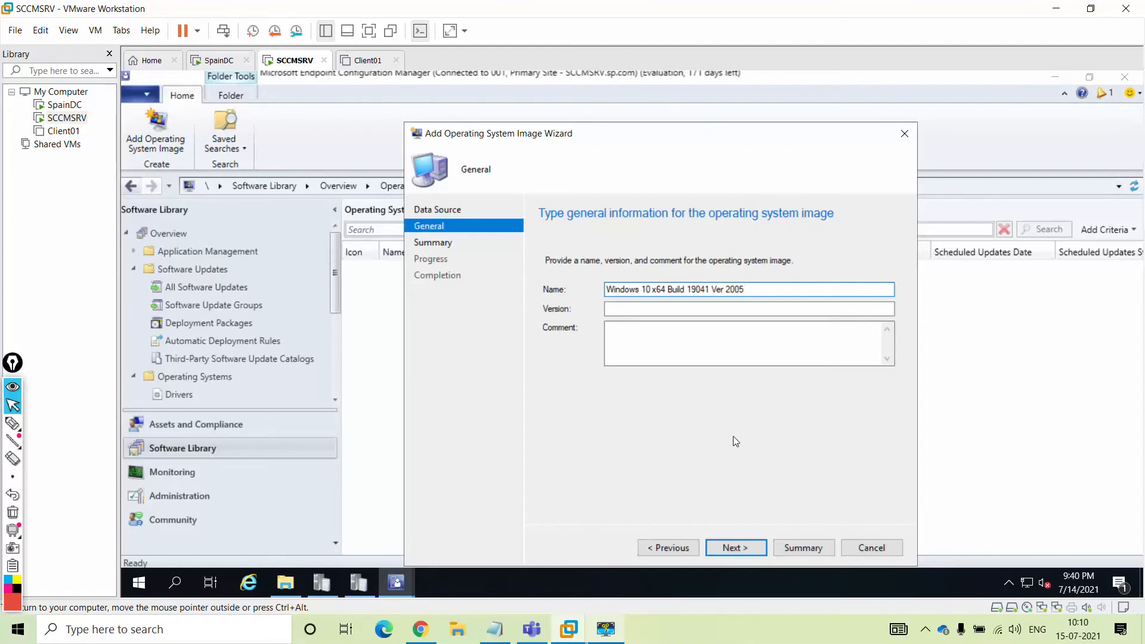
{"action": "left_click", "coordinate": [736, 546]}
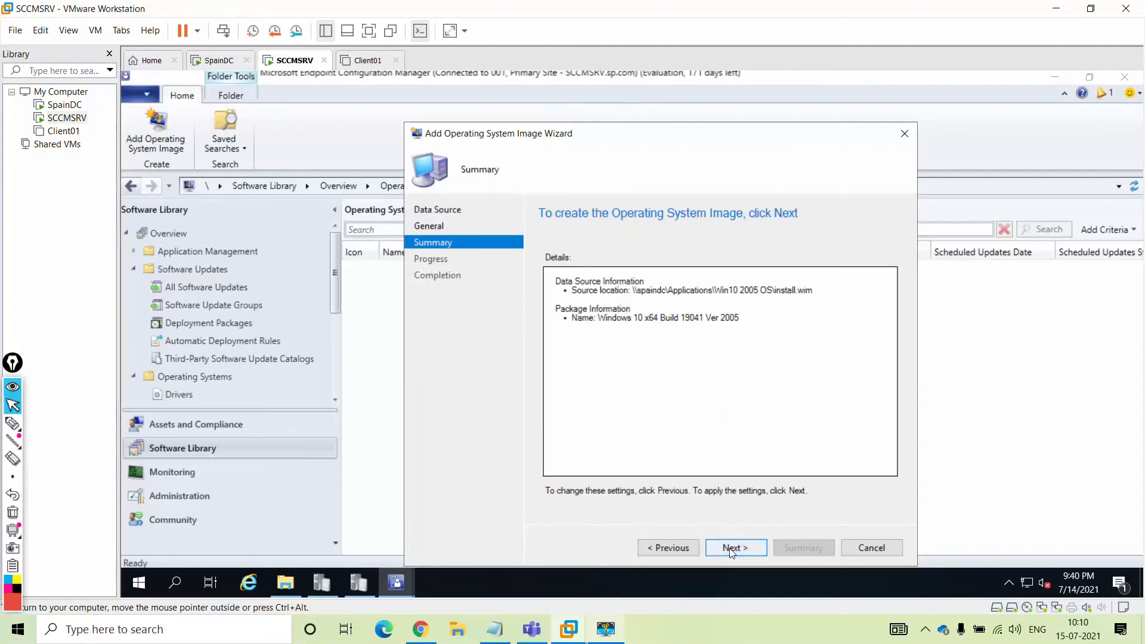
{"action": "left_click", "coordinate": [734, 547]}
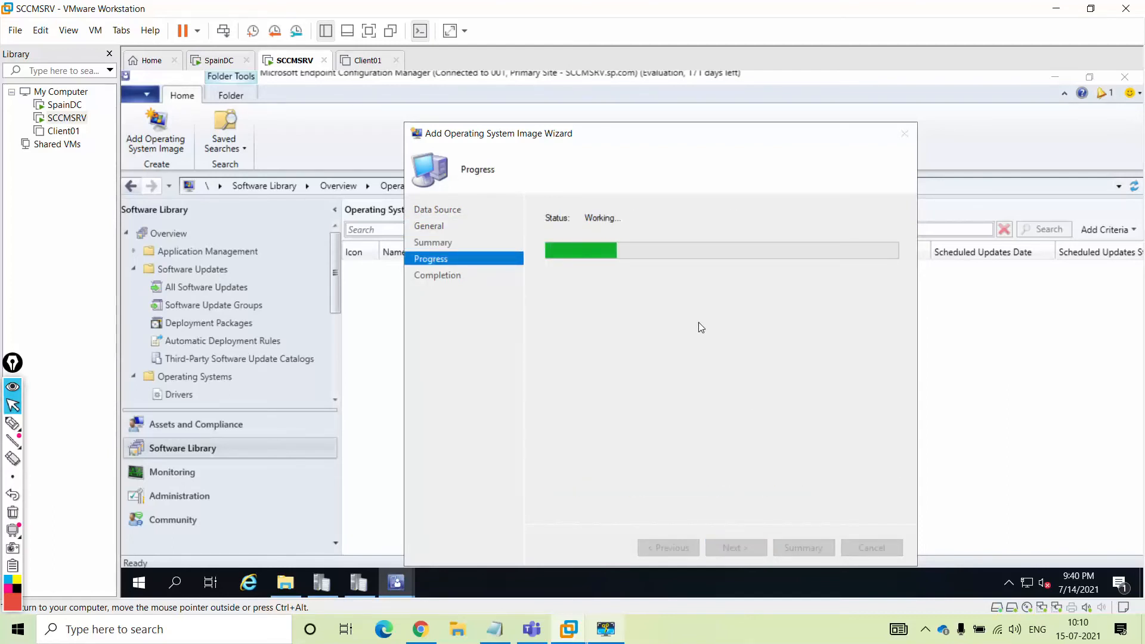
{"action": "left_click", "coordinate": [872, 547]}
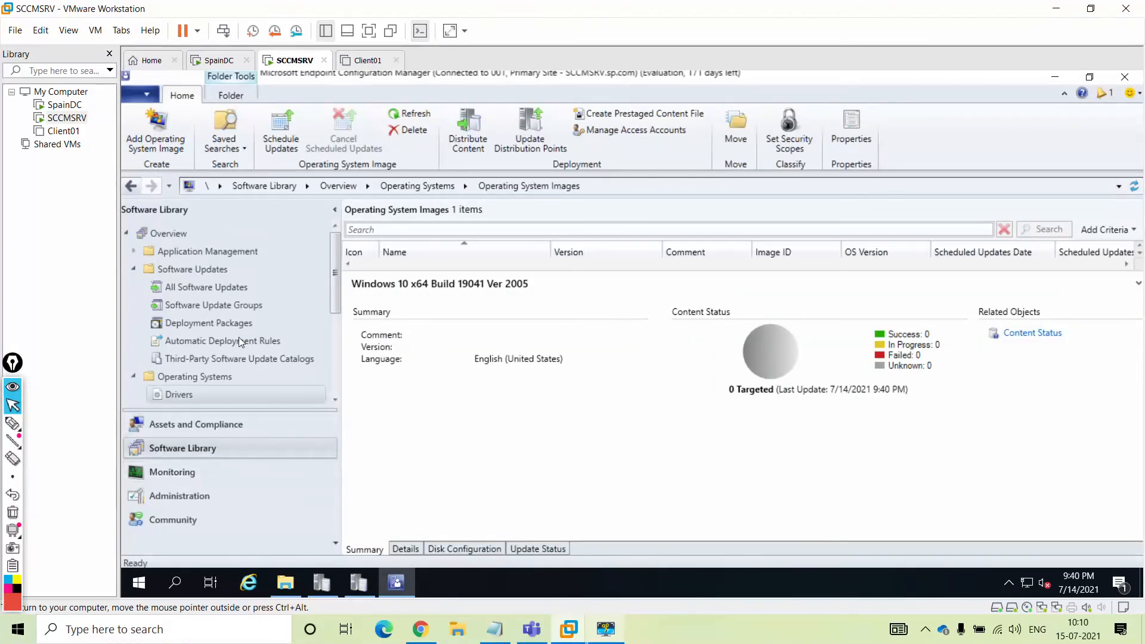
Start distributing the Windows 10 image's content and add a distribution point destination
{"action": "left_click", "coordinate": [369, 31]}
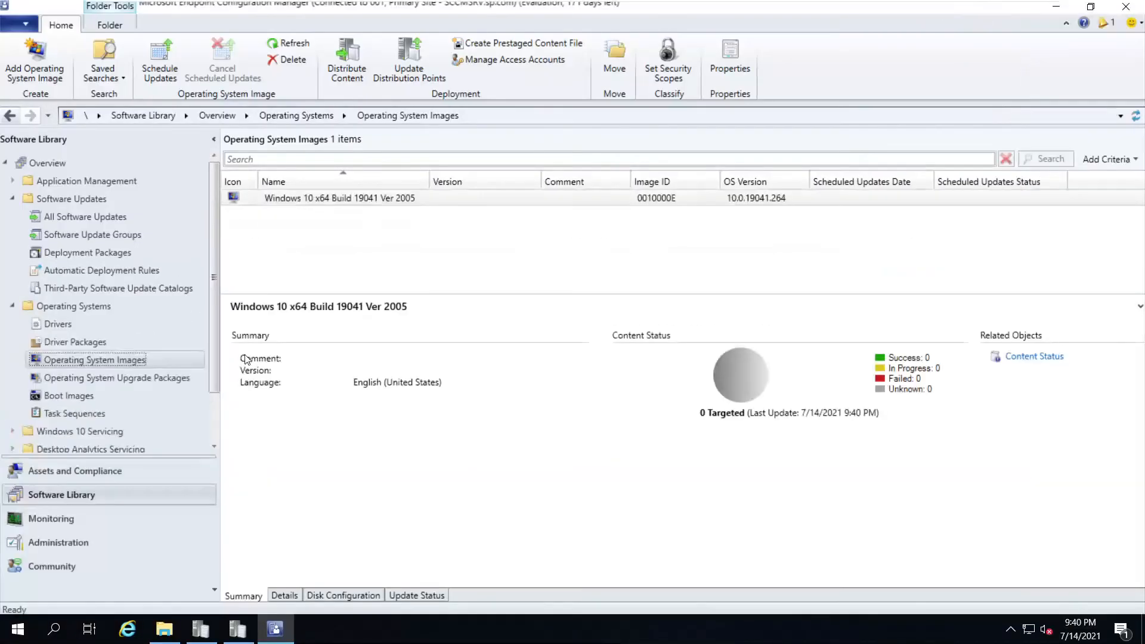
{"action": "right_click", "coordinate": [374, 204]}
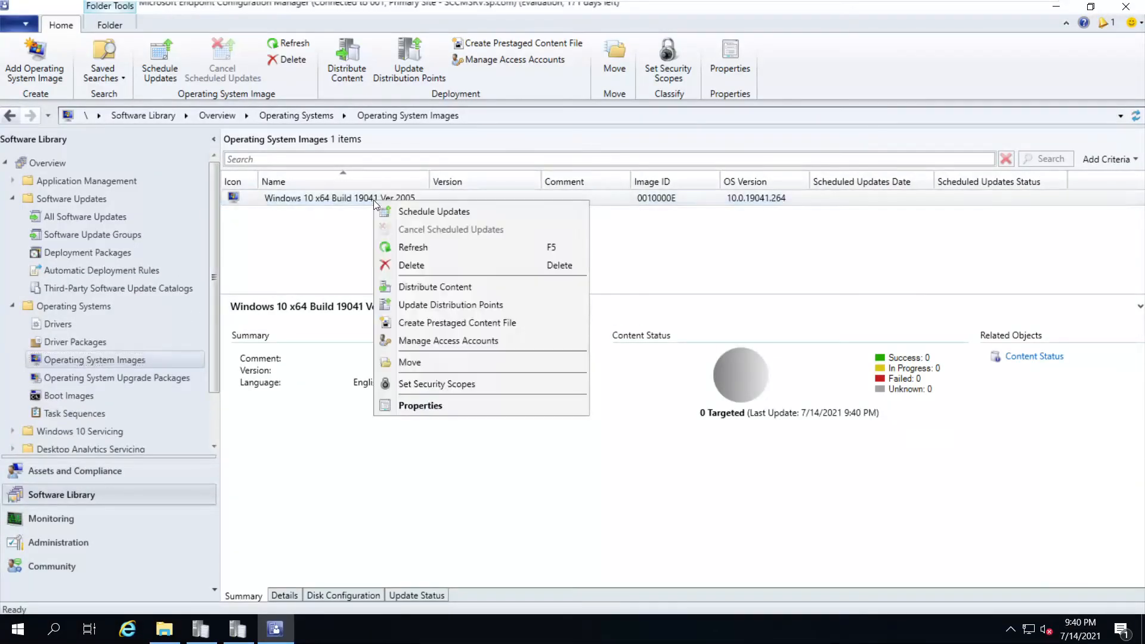
{"action": "left_click", "coordinate": [438, 287]}
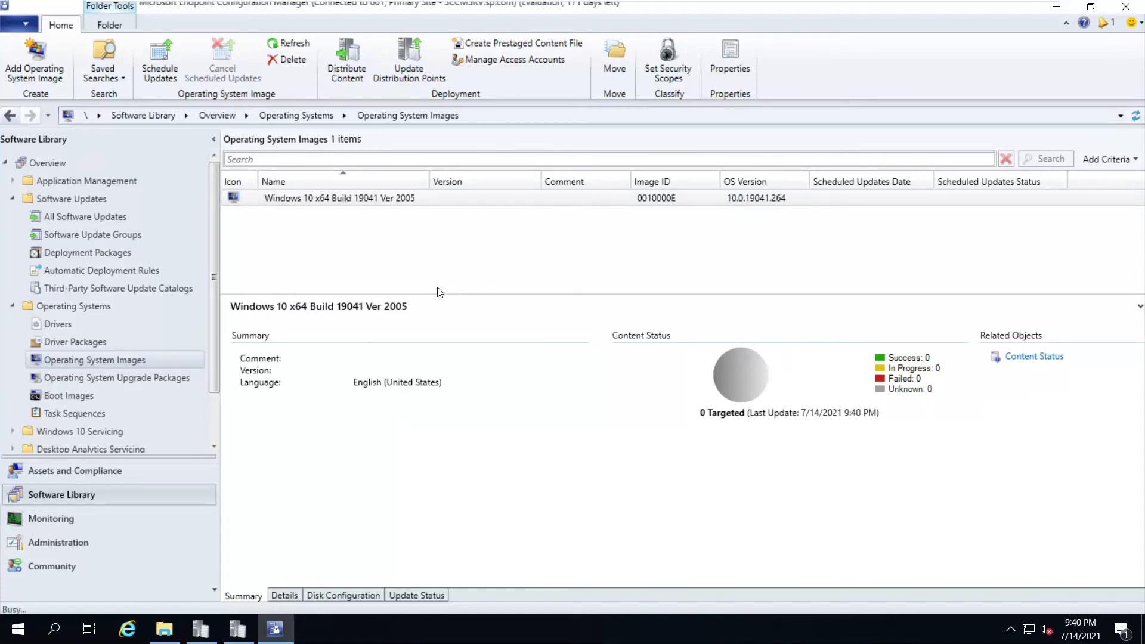
{"action": "left_click", "coordinate": [650, 509]}
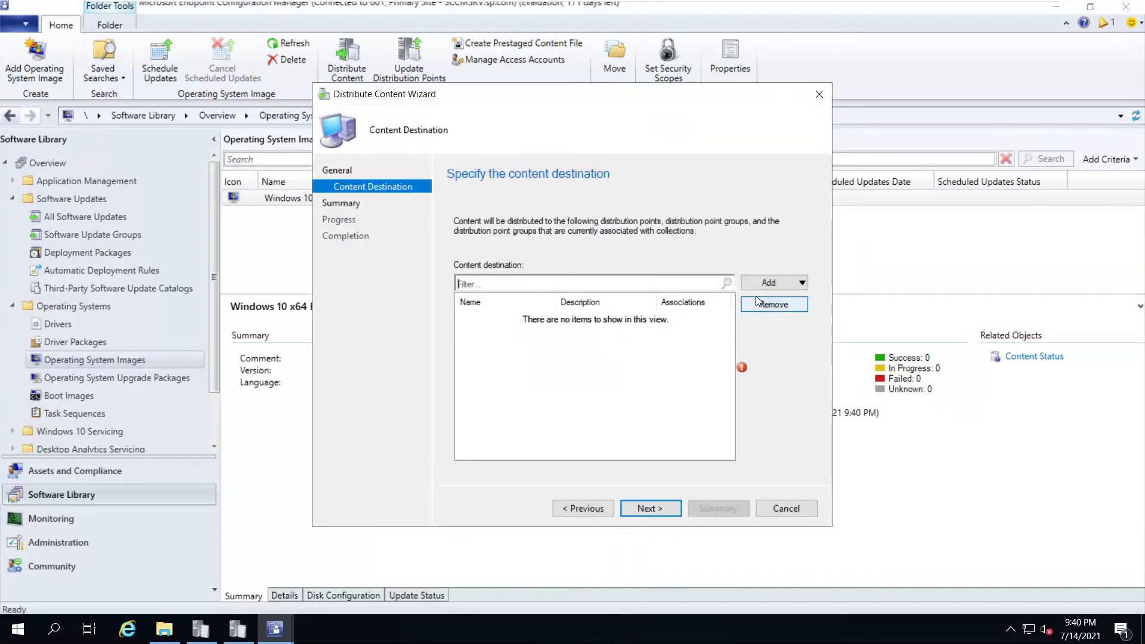
{"action": "left_click", "coordinate": [767, 285]}
{"action": "left_click", "coordinate": [802, 317]}
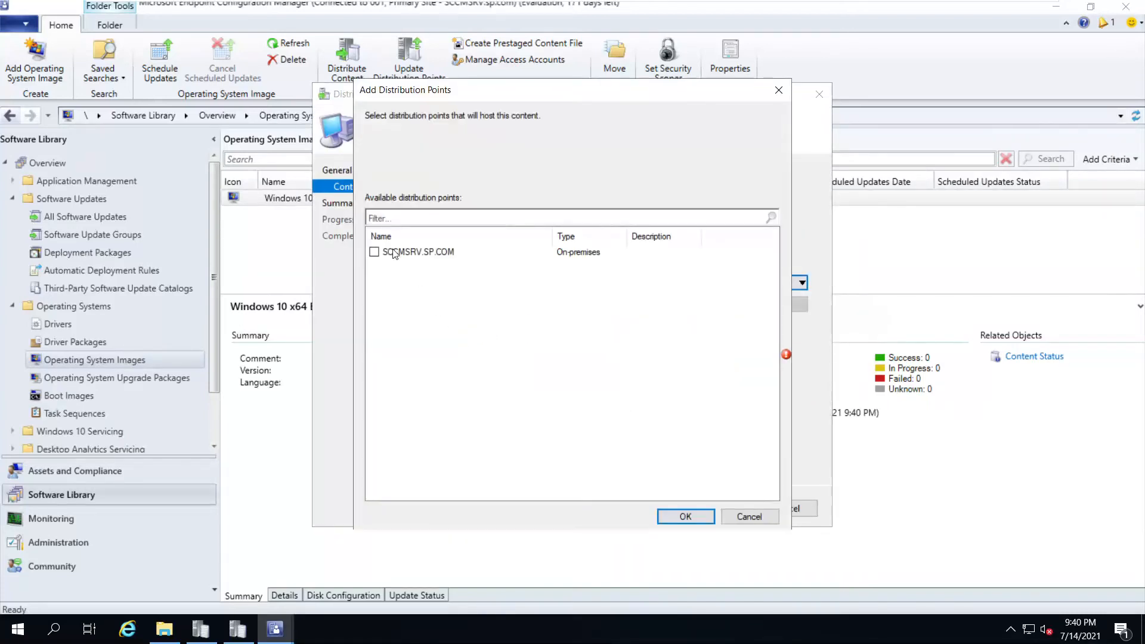
Select SCCMSRV.SP.COM as the distribution point and finish the distribution wizard
{"action": "left_click", "coordinate": [374, 251]}
{"action": "left_click", "coordinate": [686, 517]}
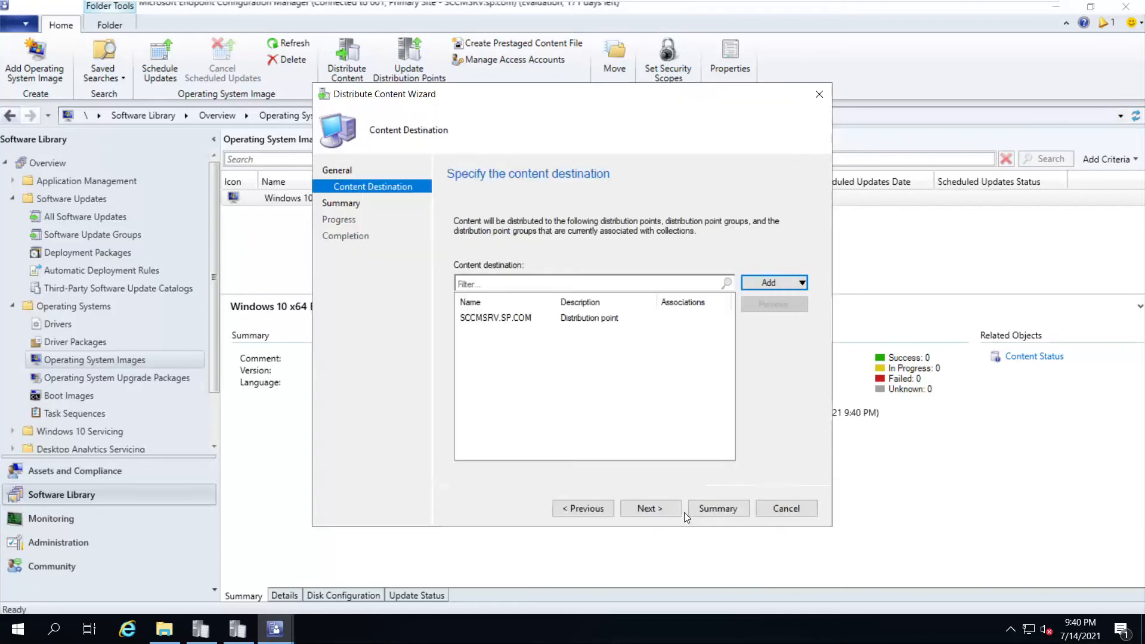
{"action": "left_click", "coordinate": [650, 509]}
{"action": "left_click", "coordinate": [644, 508]}
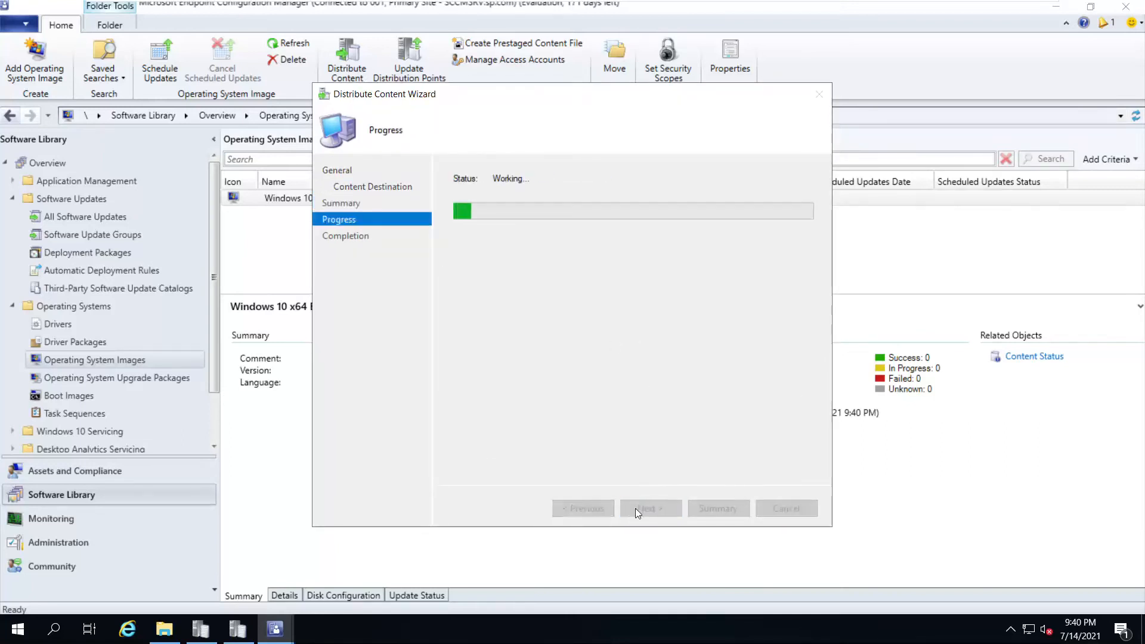
{"action": "left_click", "coordinate": [785, 508]}
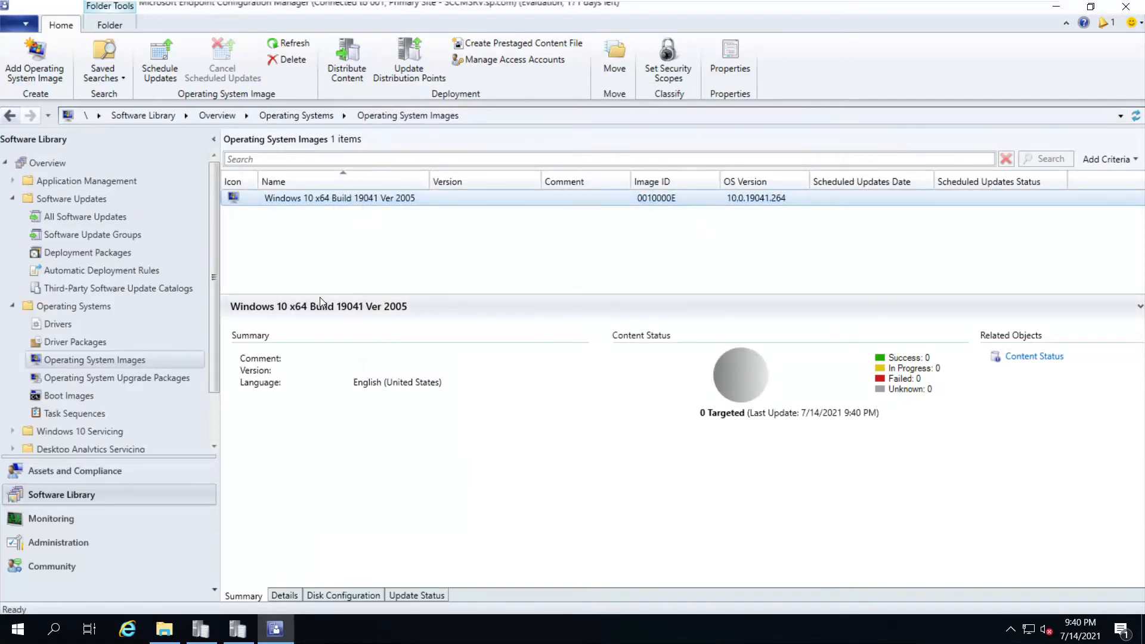
Verify the Windows 10 image's content status reads 1 Targeted, 1 Success, then restore full screen
{"action": "mouse_move", "coordinate": [593, 2]}
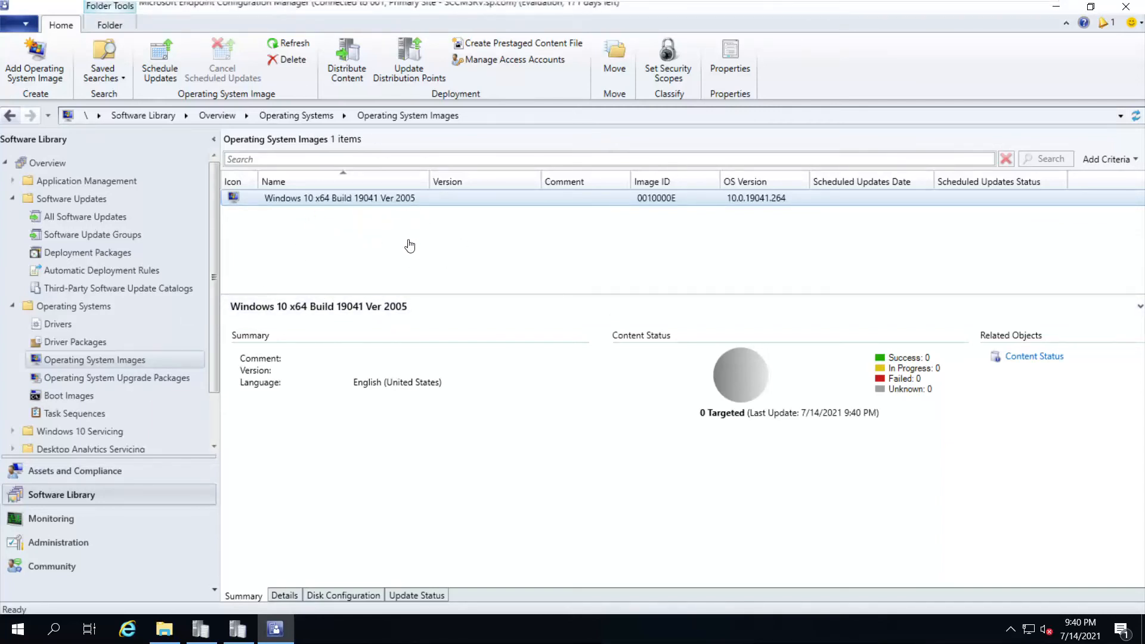
{"action": "mouse_move", "coordinate": [854, 3]}
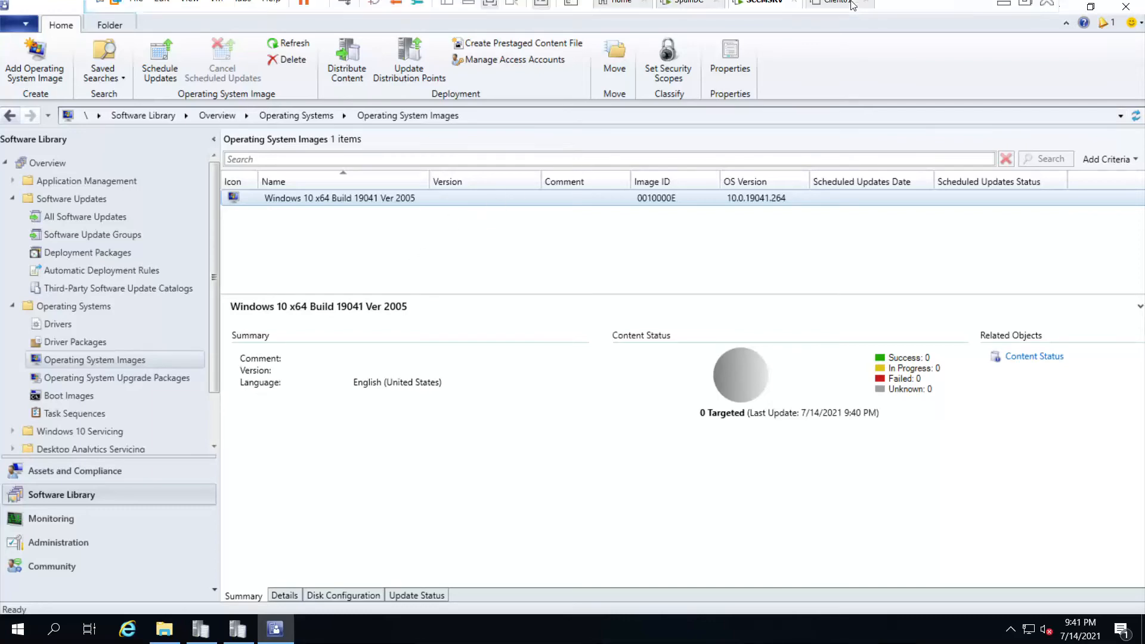
{"action": "left_click", "coordinate": [1003, 12]}
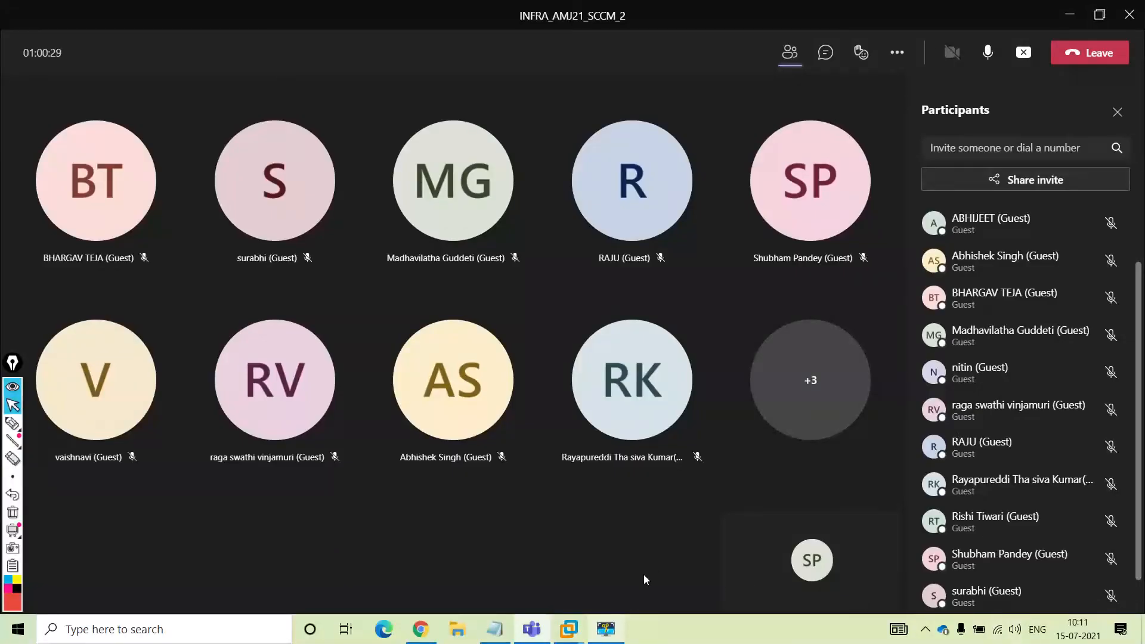
{"action": "left_click", "coordinate": [606, 629]}
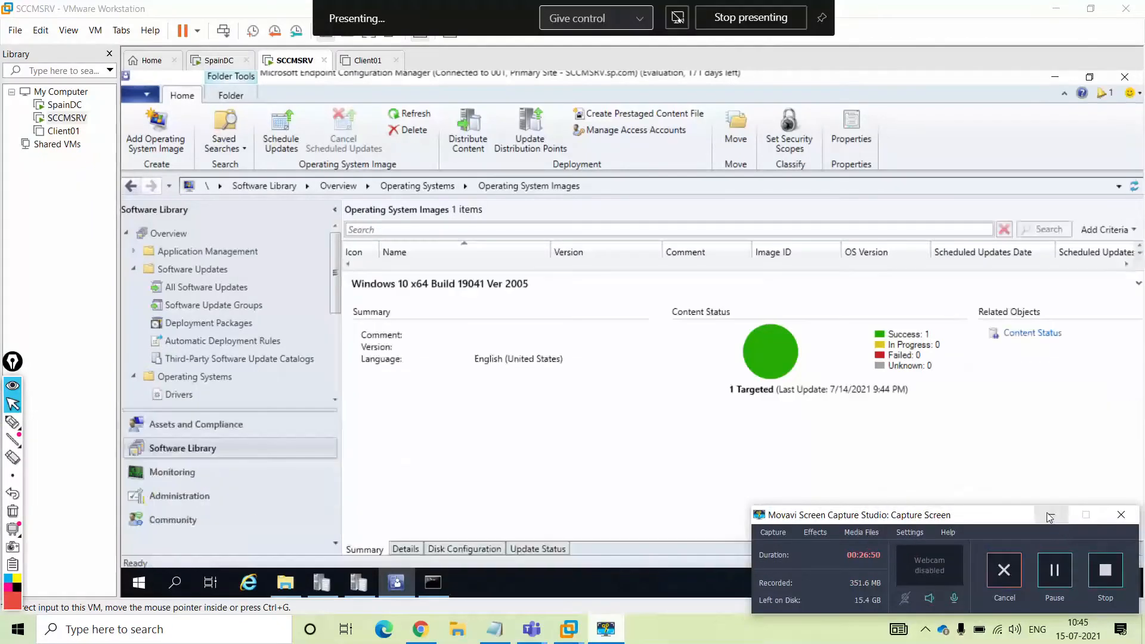
{"action": "left_click", "coordinate": [1051, 515]}
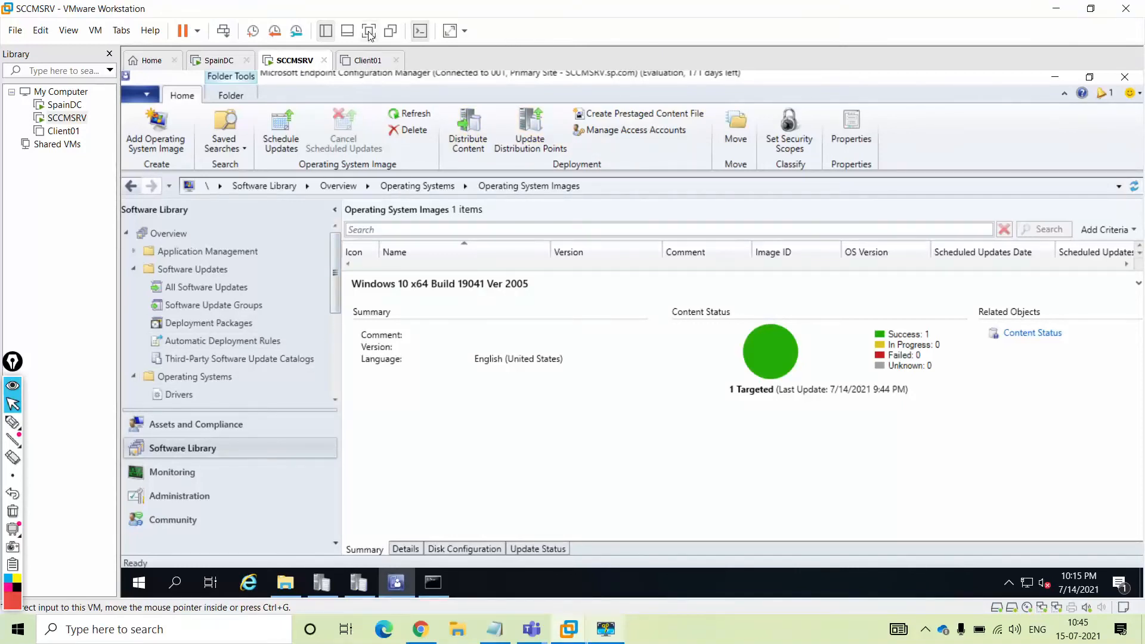
{"action": "left_click", "coordinate": [369, 31]}
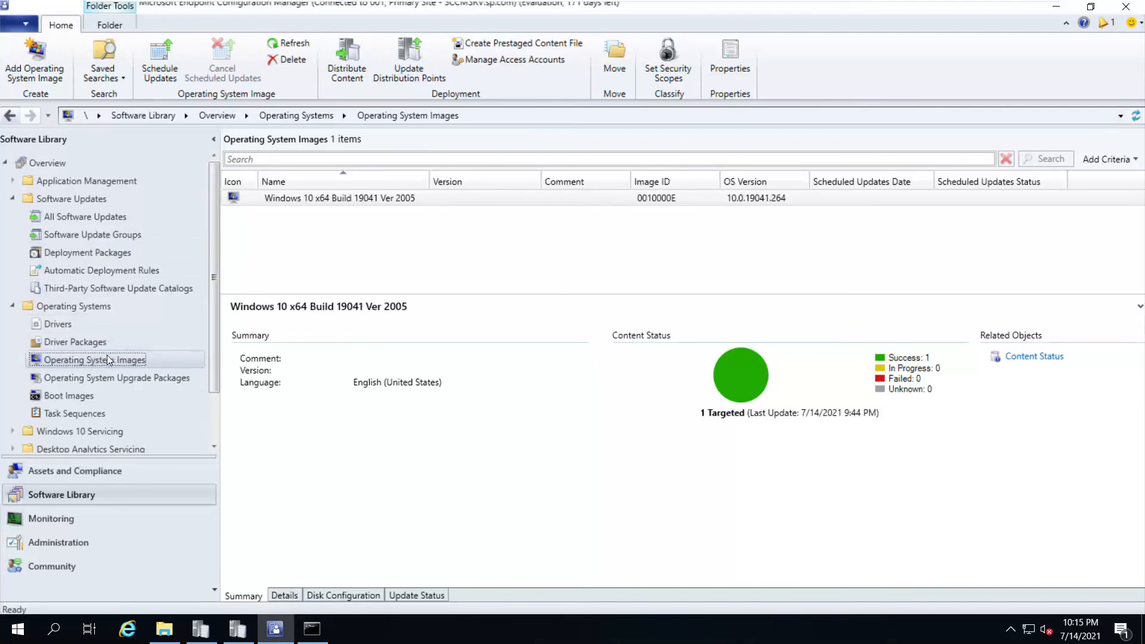
Review the Windows 10 image and the x86 and x64 boot image details
{"action": "left_click", "coordinate": [307, 202]}
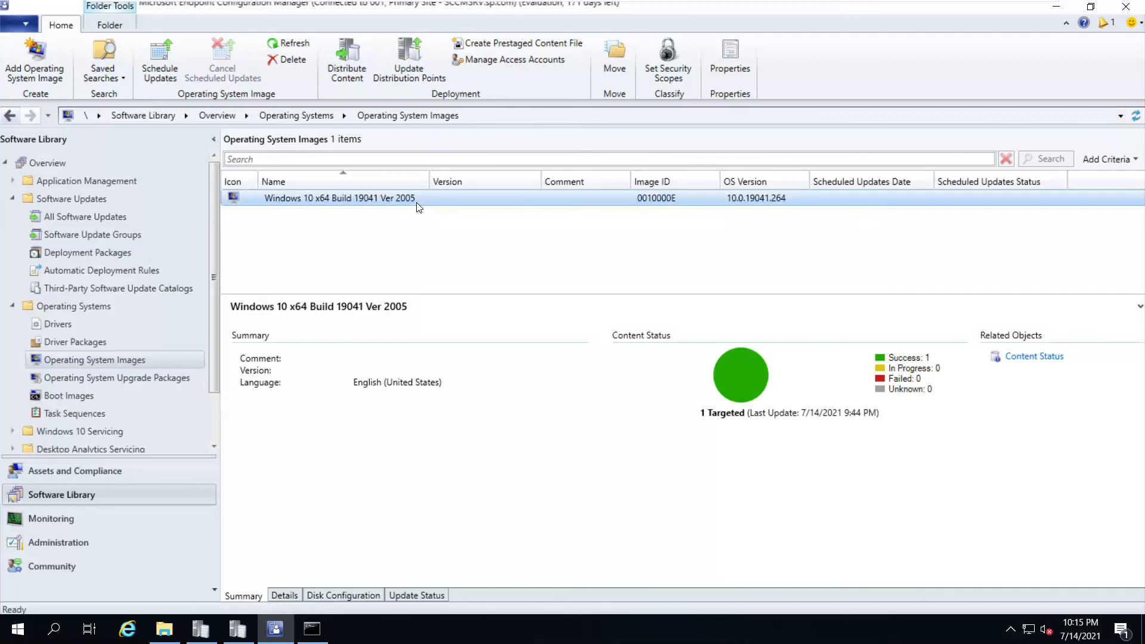
{"action": "left_click", "coordinate": [62, 399]}
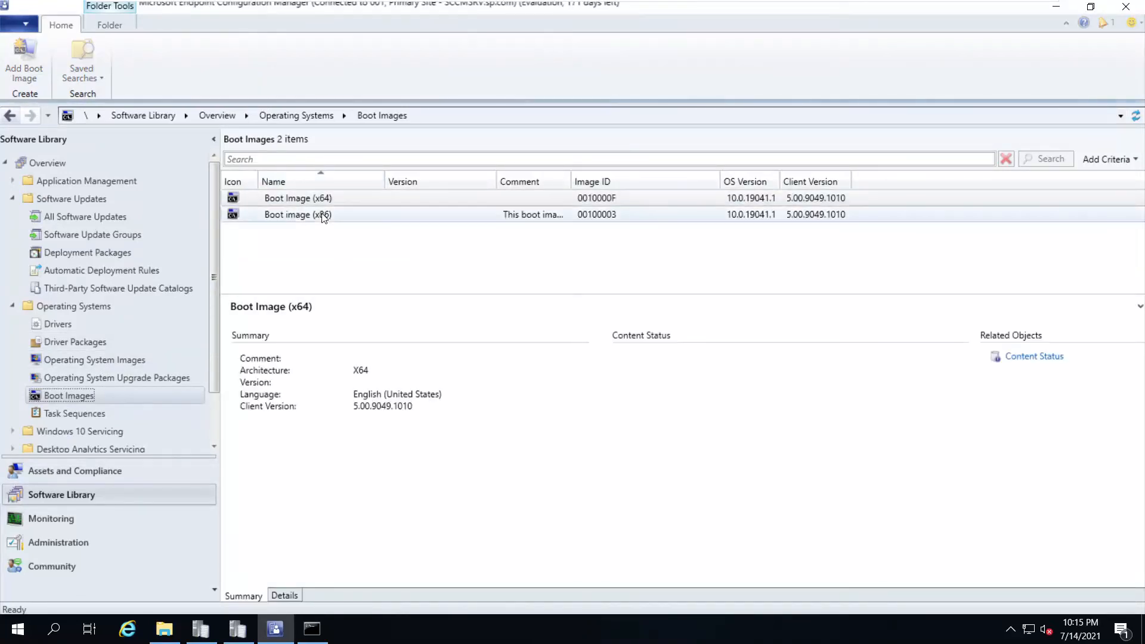
{"action": "left_click", "coordinate": [323, 218]}
{"action": "left_click", "coordinate": [319, 197]}
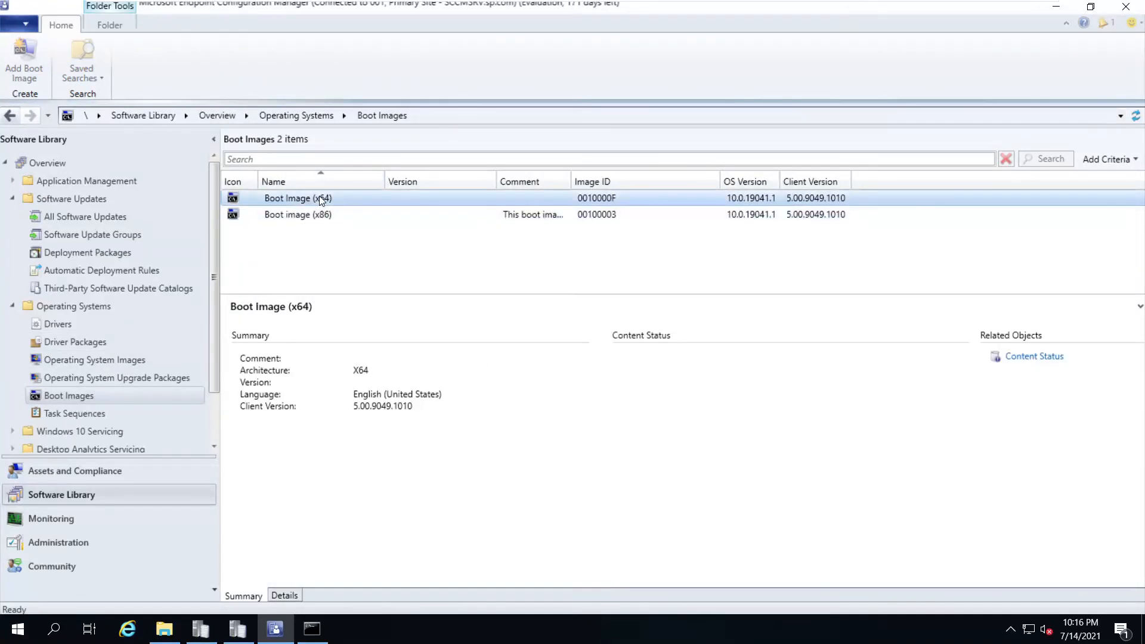
Create an image-install task sequence named 'Wipe & Reload' using Boot Image (x64)
{"action": "left_click", "coordinate": [91, 413]}
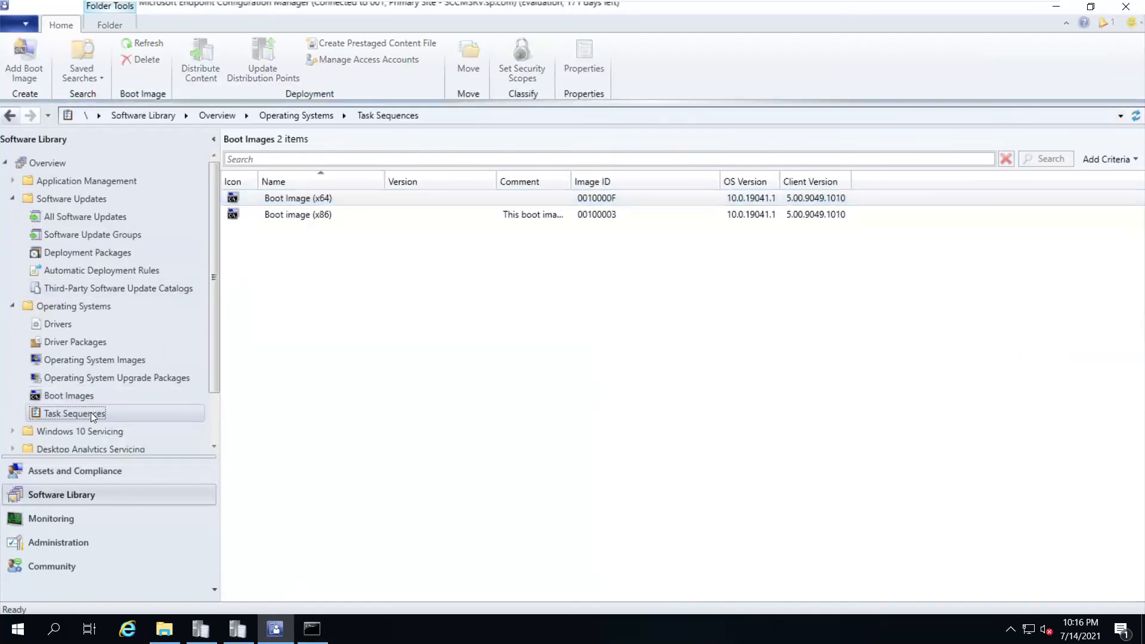
{"action": "right_click", "coordinate": [90, 412]}
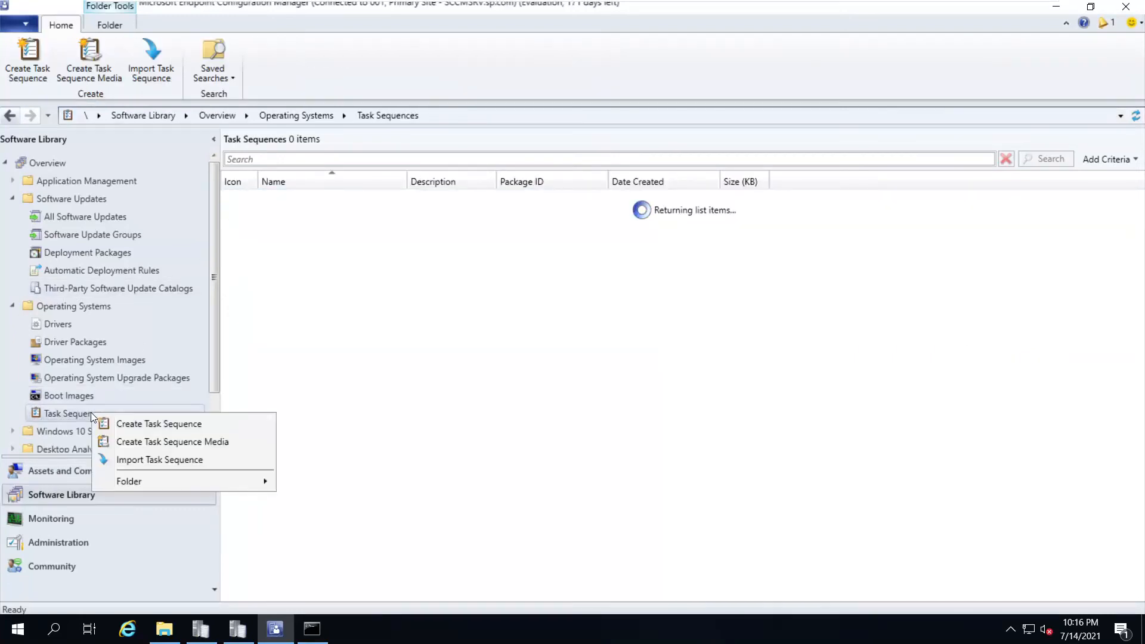
{"action": "left_click", "coordinate": [130, 424]}
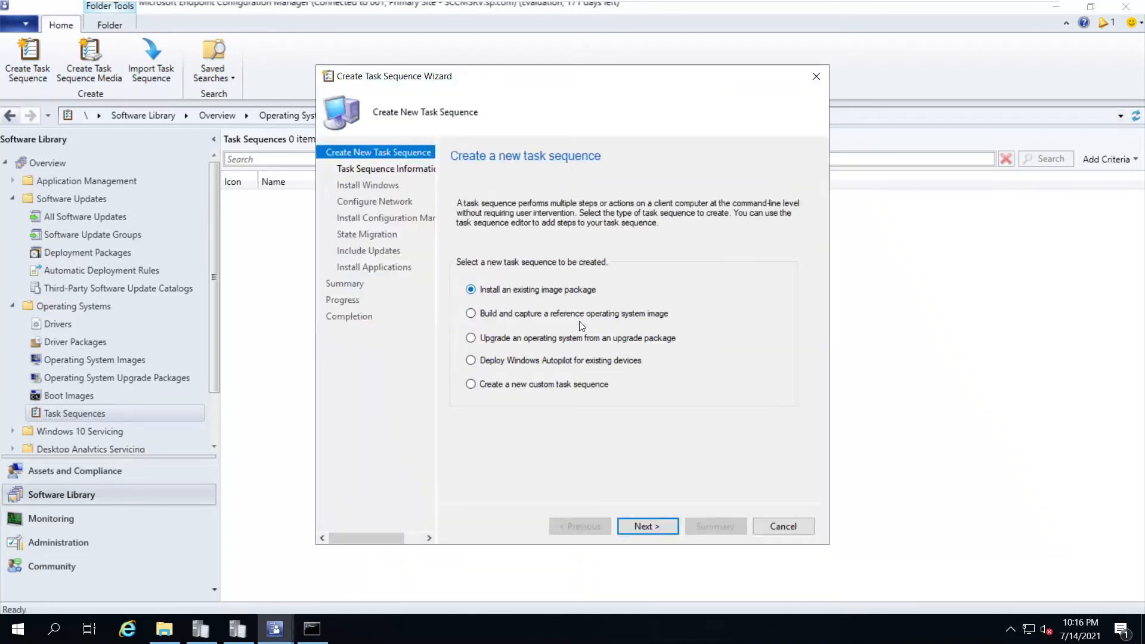
{"action": "left_click", "coordinate": [645, 526]}
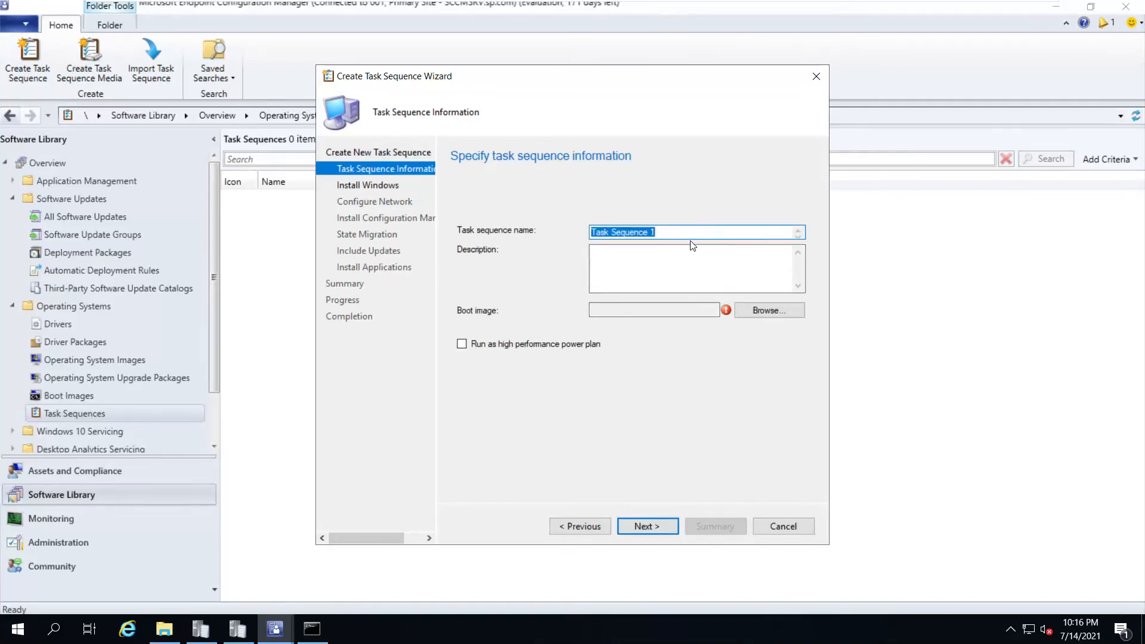
{"action": "type", "text": "Wipe & Reload"}
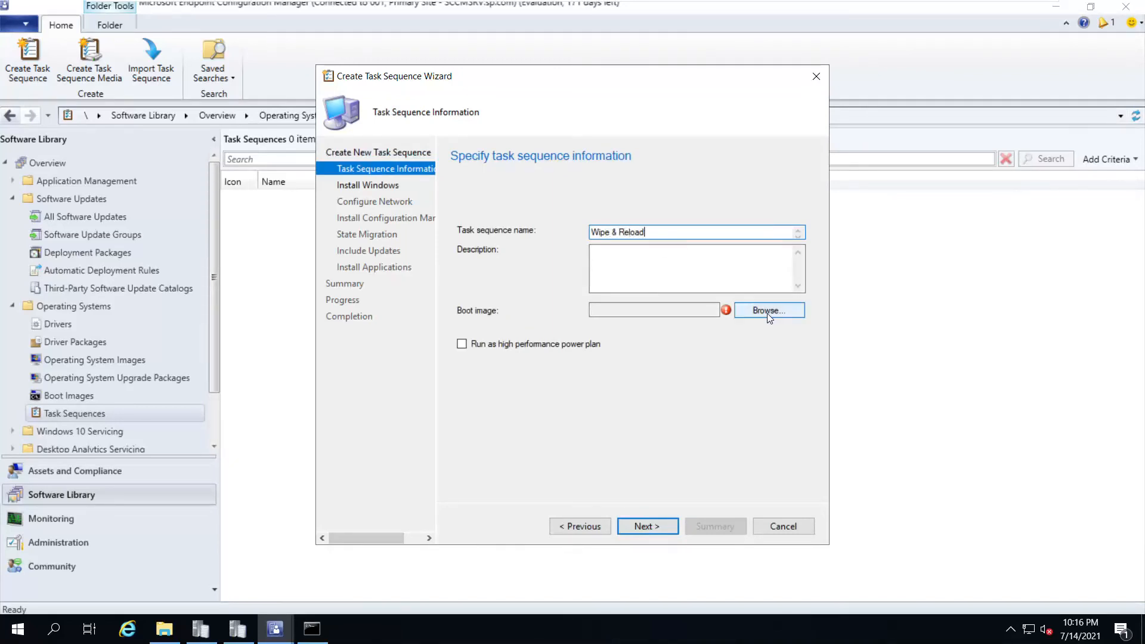
{"action": "left_click", "coordinate": [768, 312]}
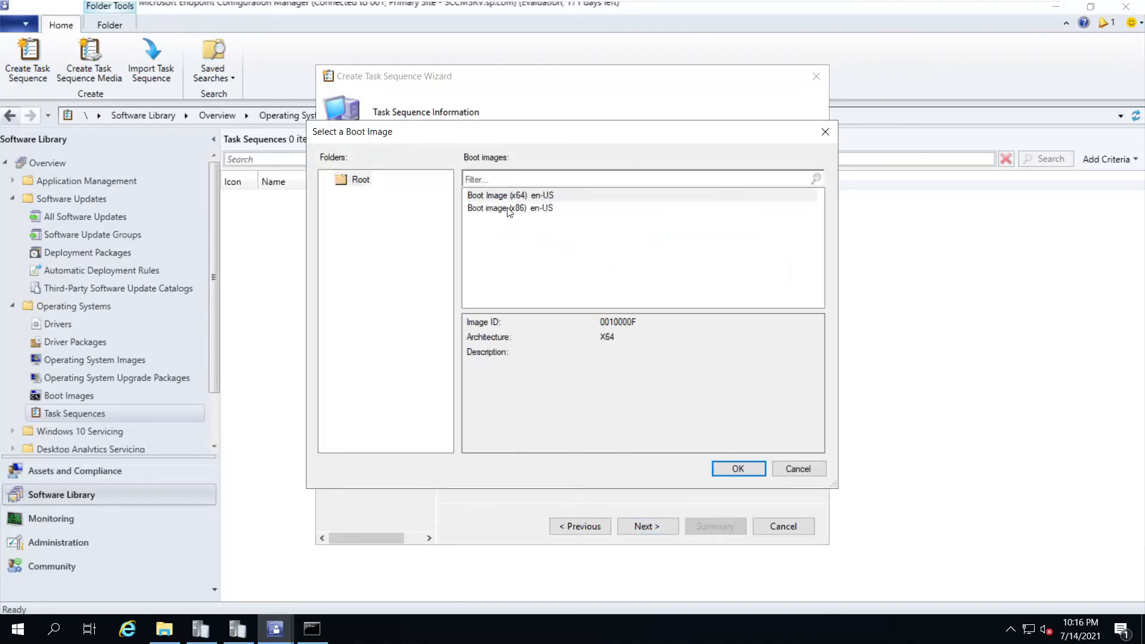
{"action": "double_click", "coordinate": [507, 196]}
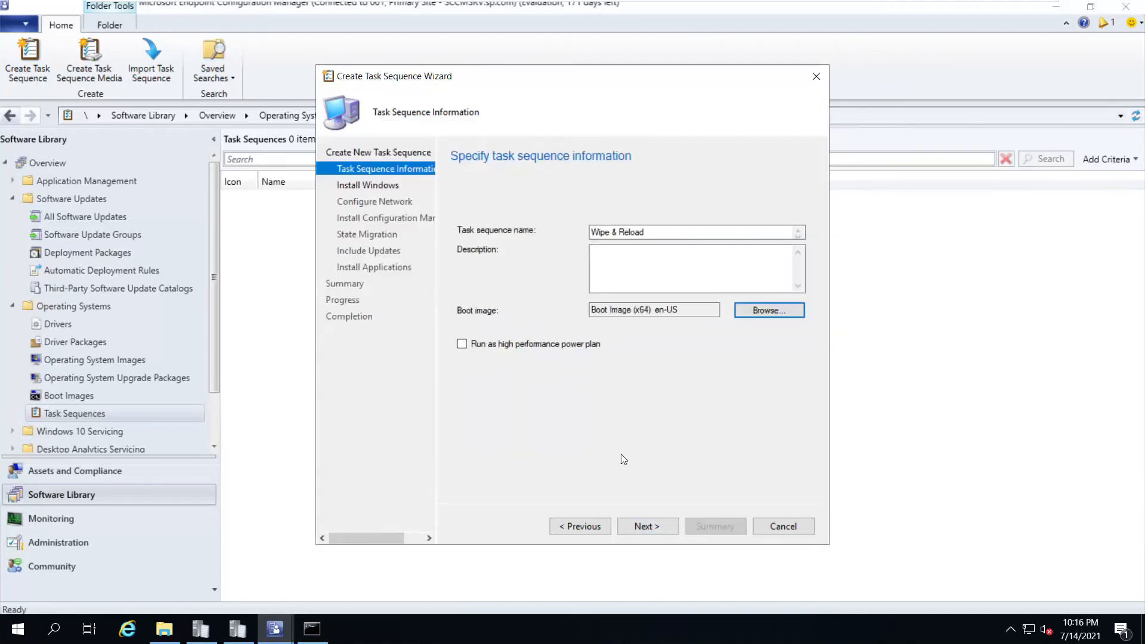
Install the Windows 10 x64 image package at index 1, Windows 10 Enterprise Evaluation
{"action": "left_click", "coordinate": [642, 524]}
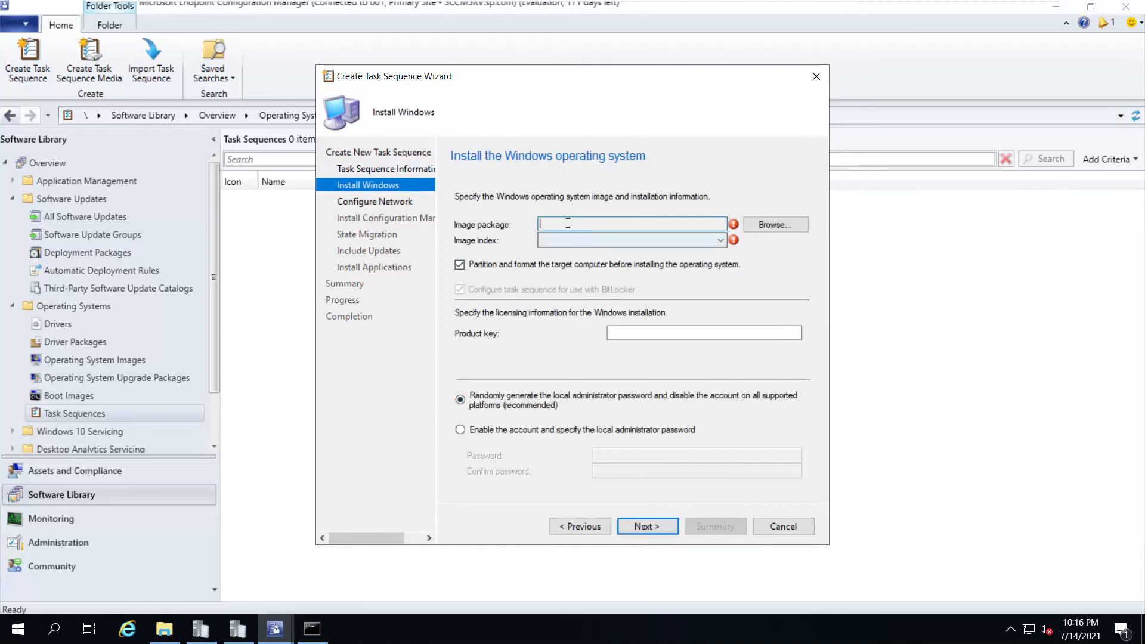
{"action": "left_click", "coordinate": [775, 225]}
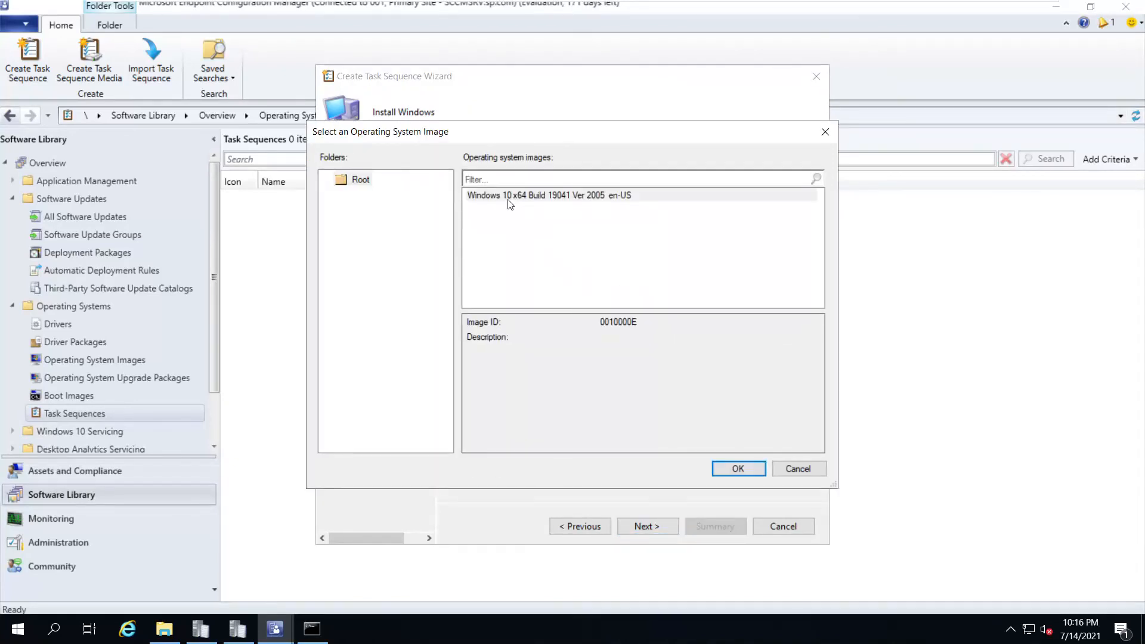
{"action": "left_click", "coordinate": [513, 198]}
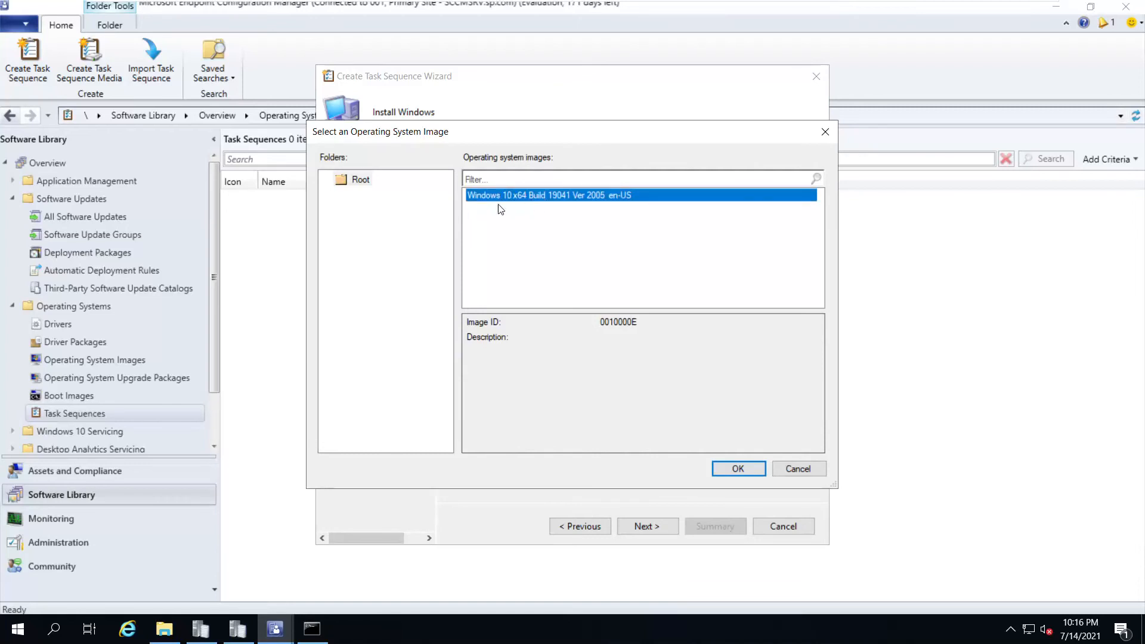
{"action": "left_click", "coordinate": [724, 469]}
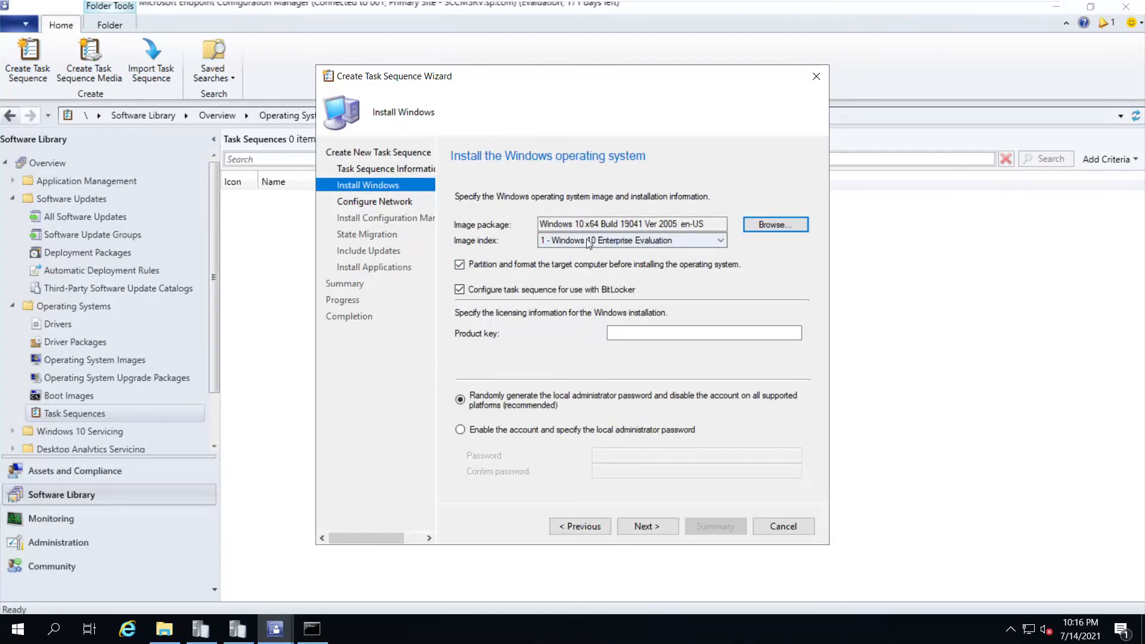
{"action": "left_click", "coordinate": [585, 239]}
{"action": "left_click", "coordinate": [586, 239]}
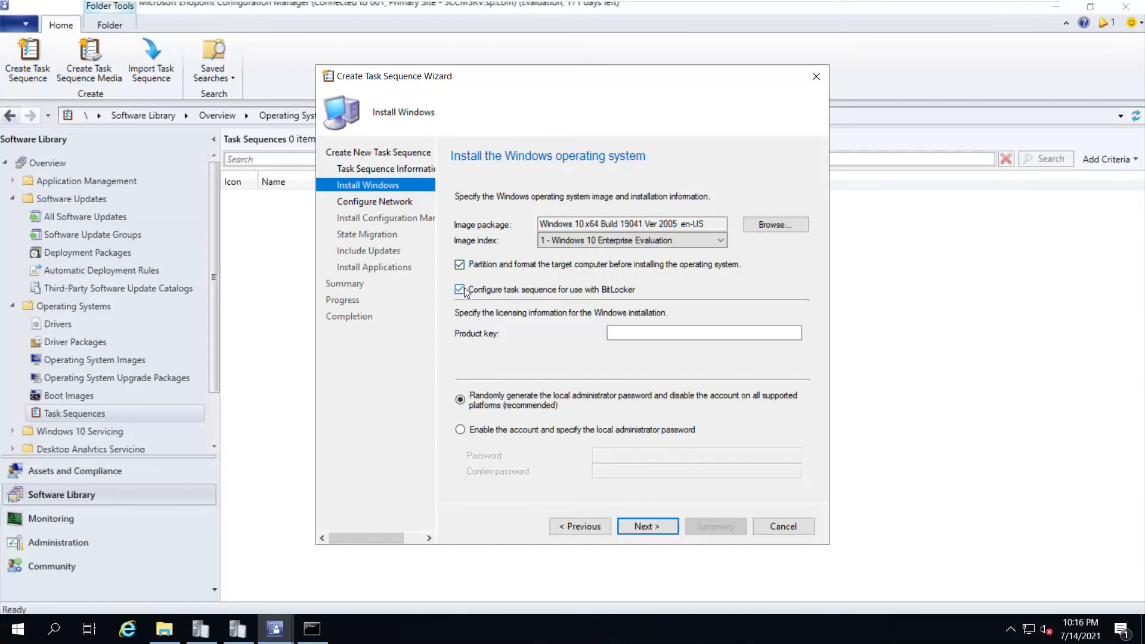
{"action": "left_click", "coordinate": [673, 333]}
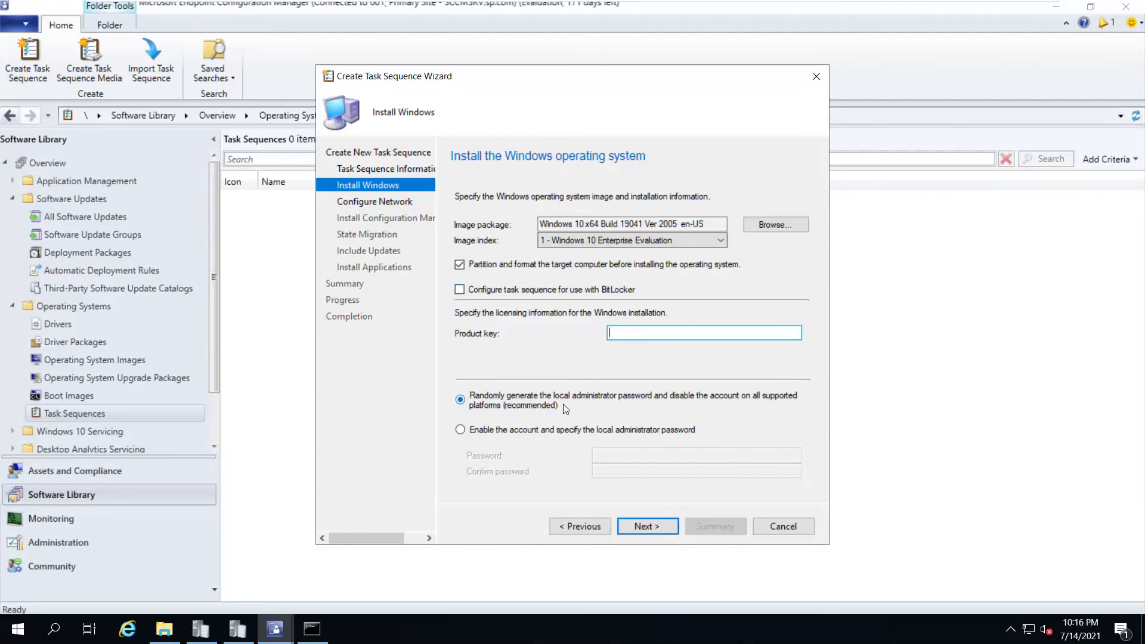
Enable the local administrator account with a confirmed password, then choose to join a domain
{"action": "left_click", "coordinate": [461, 430]}
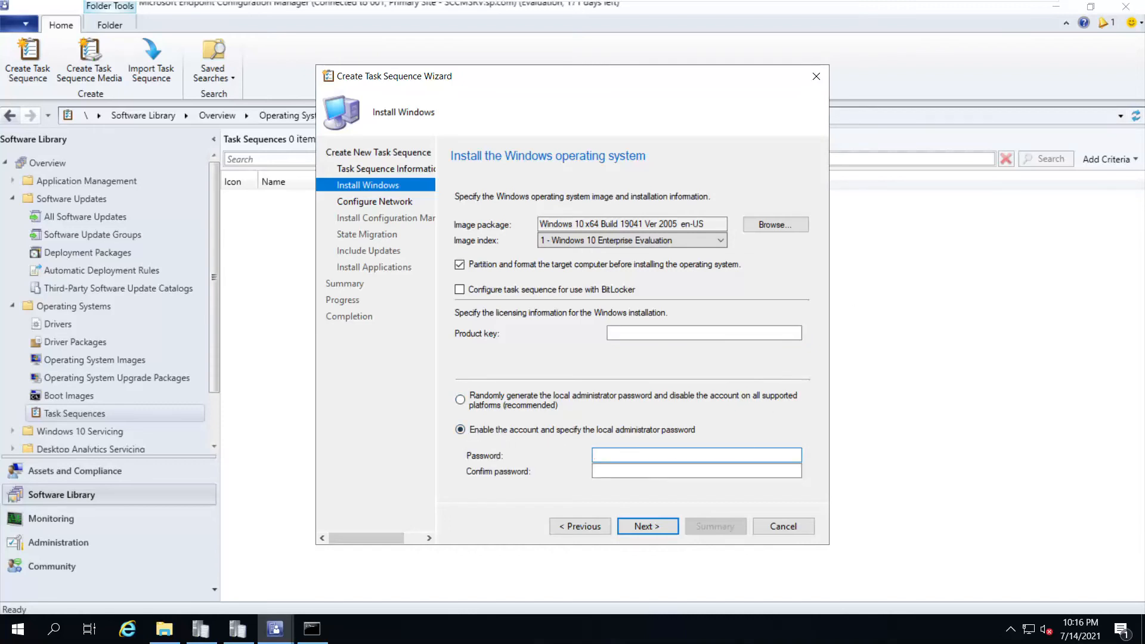
{"action": "type", "text": "P@ssw0rd1"}
{"action": "key", "text": "Tab"}
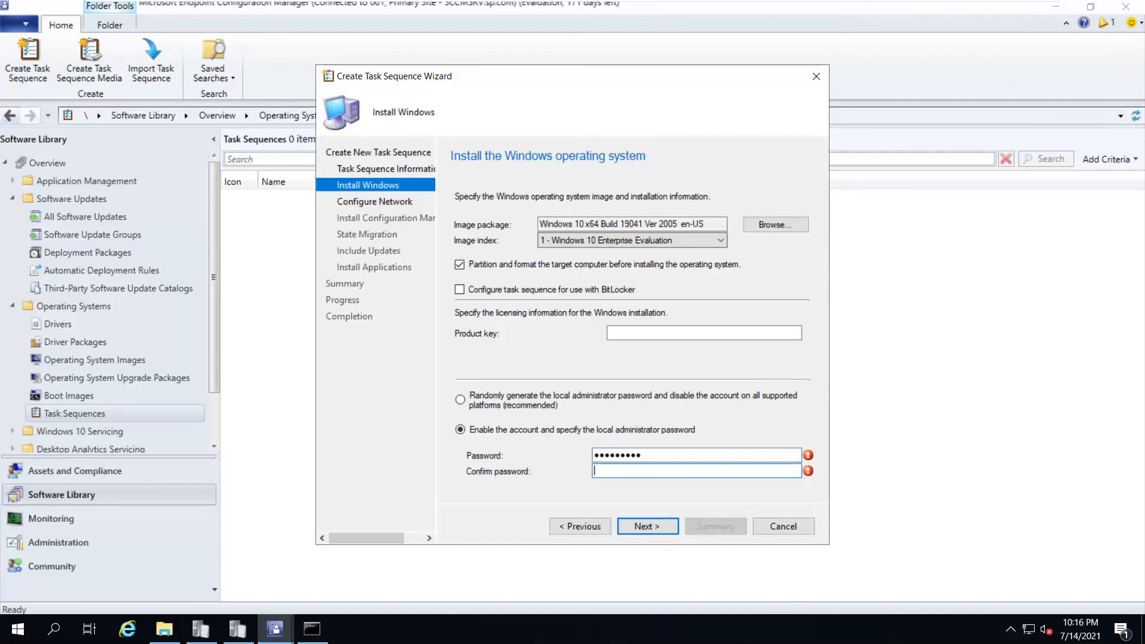
{"action": "type", "text": "P@ssw0rd1"}
{"action": "left_click", "coordinate": [647, 526]}
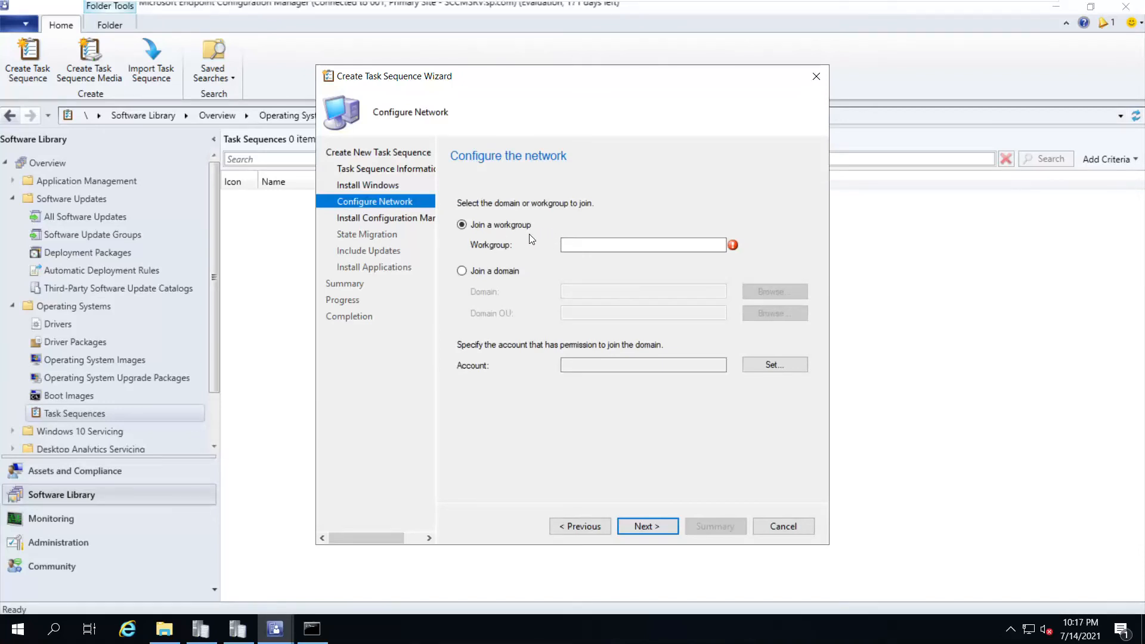
{"action": "left_click", "coordinate": [486, 272]}
Join the sp.com domain with computers placed in the SP-India > SP Clients OU
{"action": "left_click", "coordinate": [746, 292]}
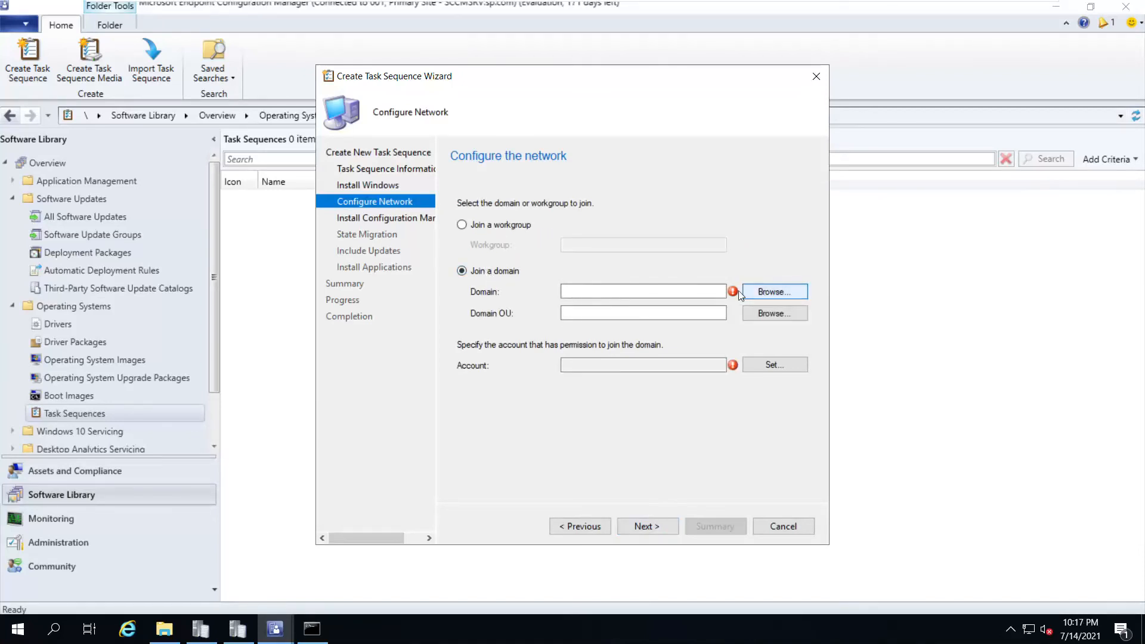
{"action": "double_click", "coordinate": [500, 261]}
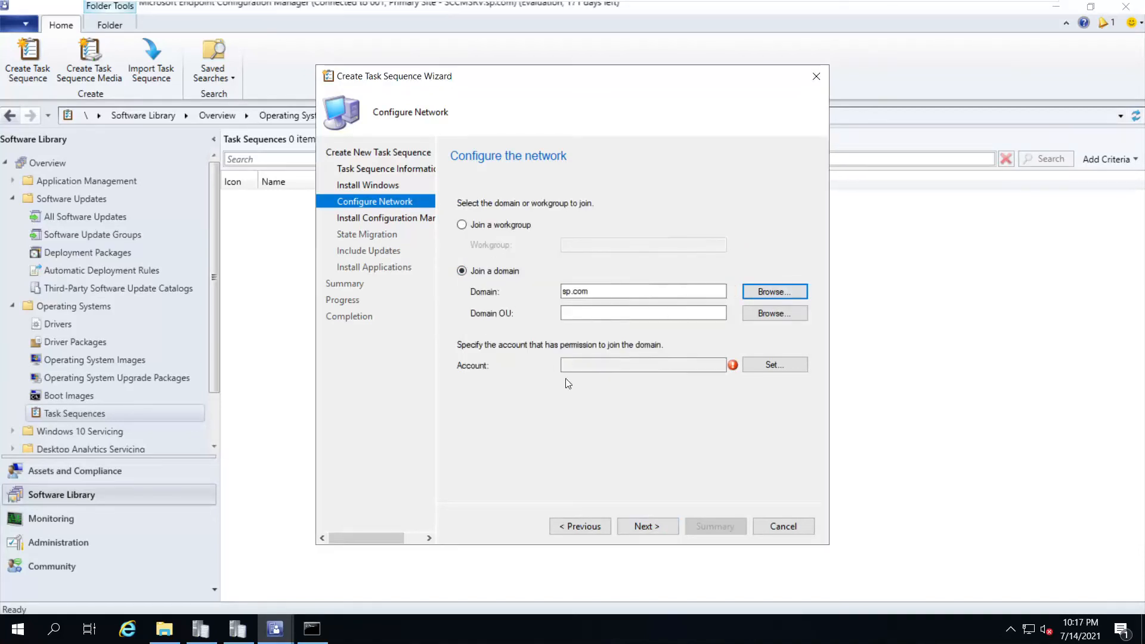
{"action": "left_click", "coordinate": [765, 313]}
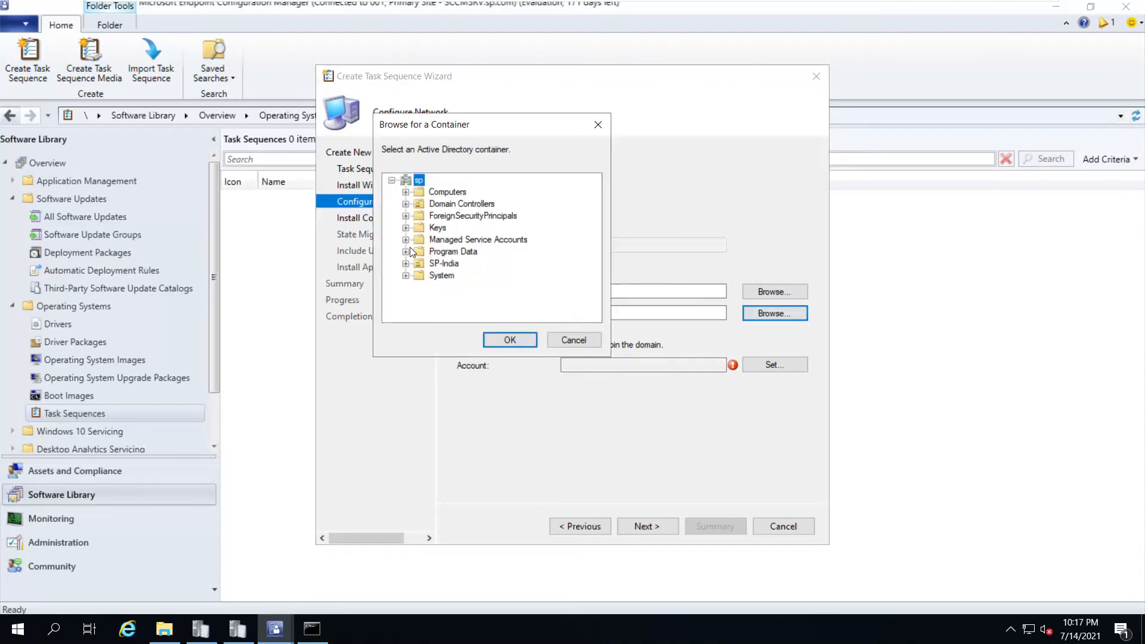
{"action": "left_click", "coordinate": [405, 263]}
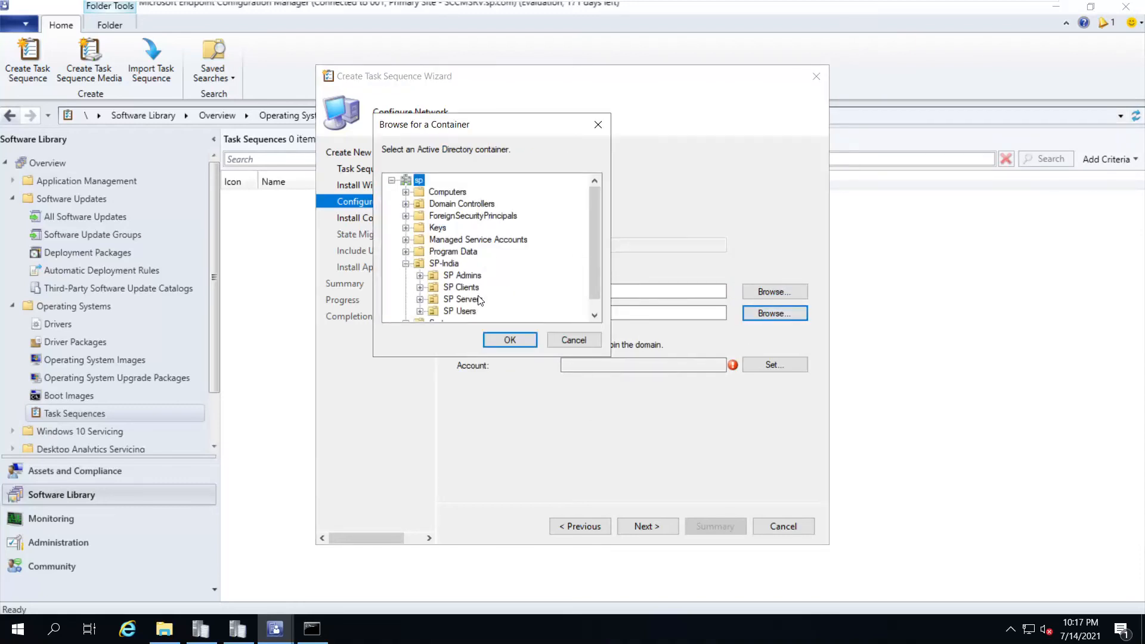
{"action": "left_click", "coordinate": [463, 289]}
{"action": "left_click", "coordinate": [510, 339]}
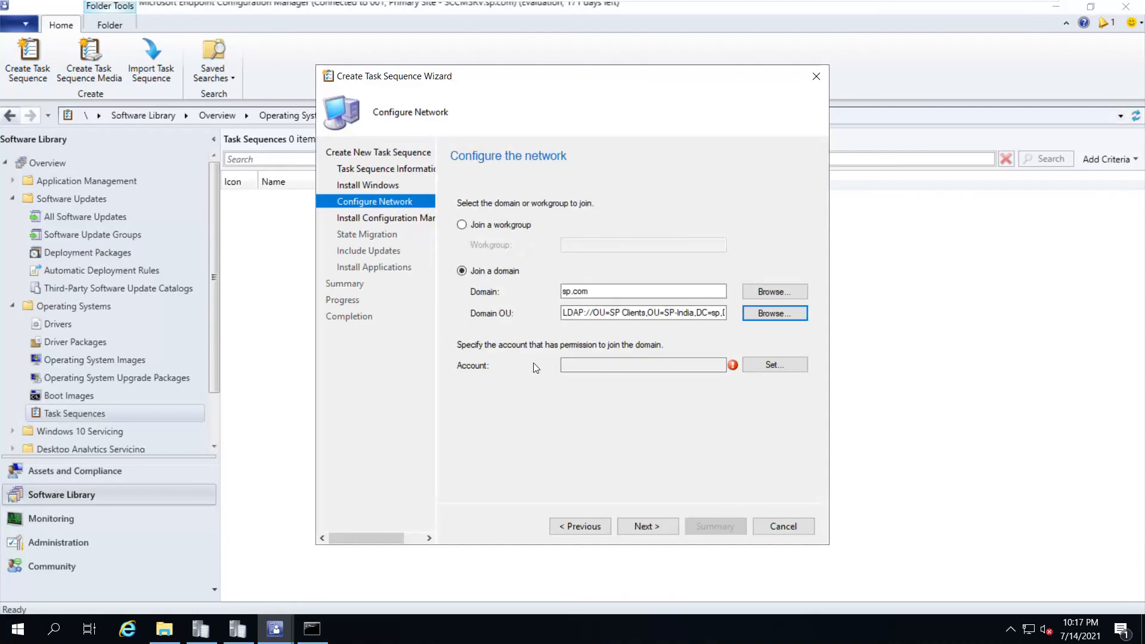
Set the domain-join user account from the directory and enter its password twice
{"action": "left_click", "coordinate": [756, 364]}
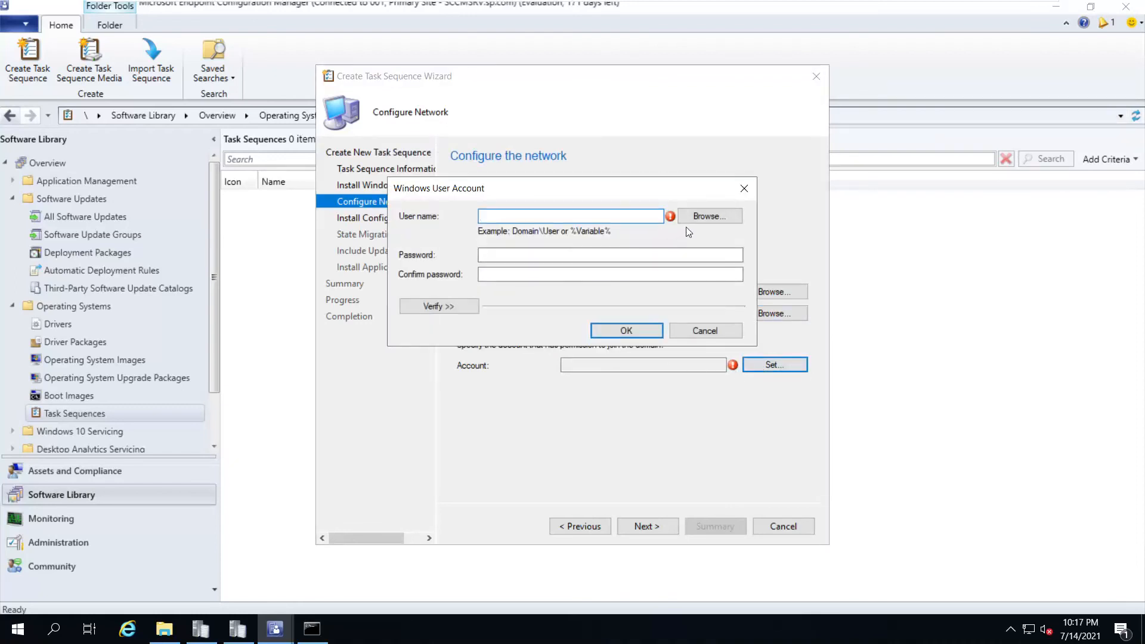
{"action": "left_click", "coordinate": [706, 217]}
{"action": "type", "text": "s"}
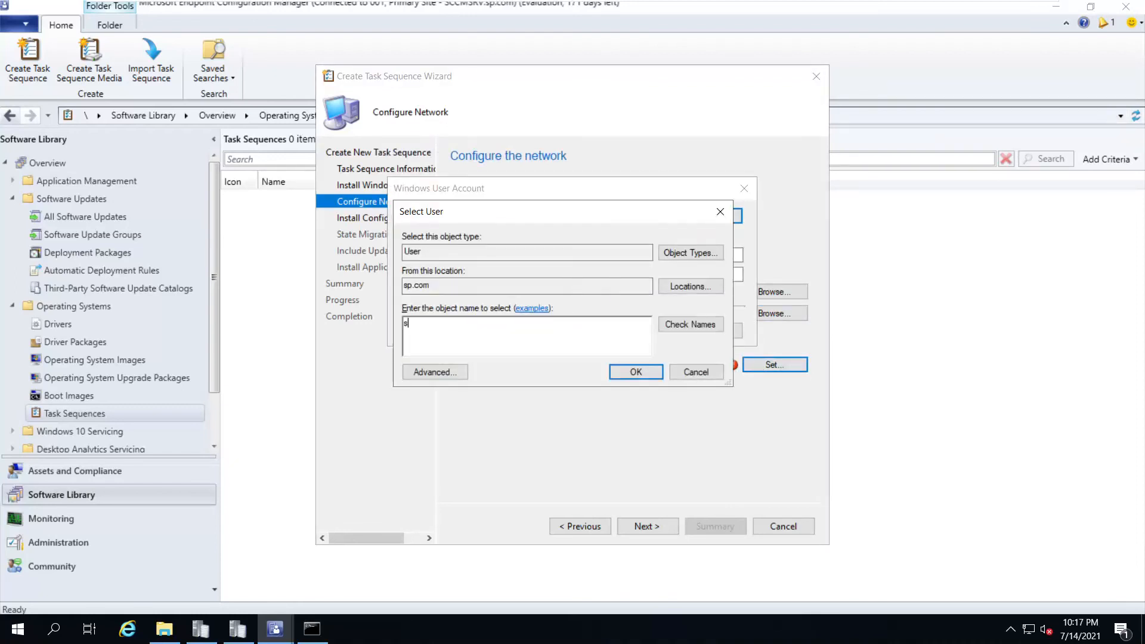
{"action": "type", "text": "ccma"}
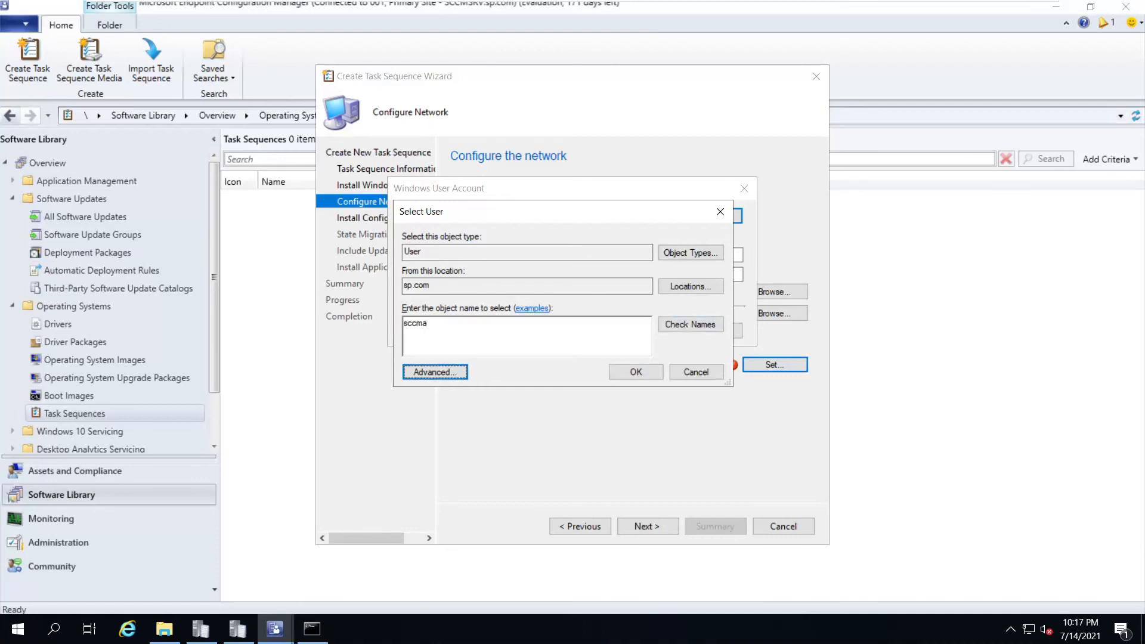
{"action": "left_click", "coordinate": [691, 325]}
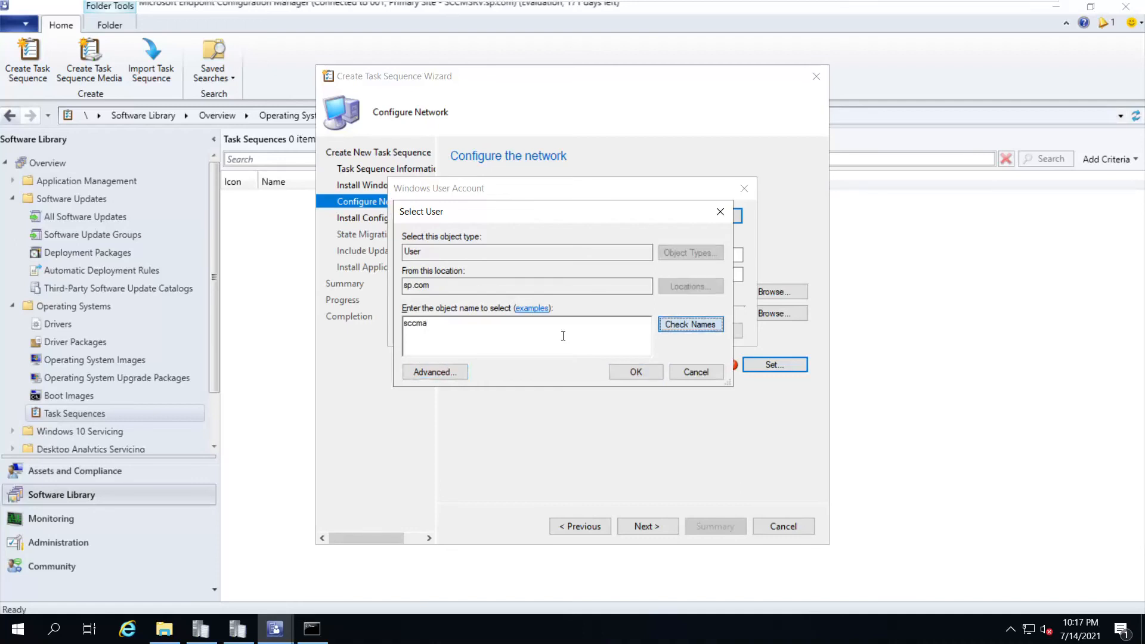
{"action": "left_click", "coordinate": [636, 373]}
{"action": "left_click", "coordinate": [546, 255]}
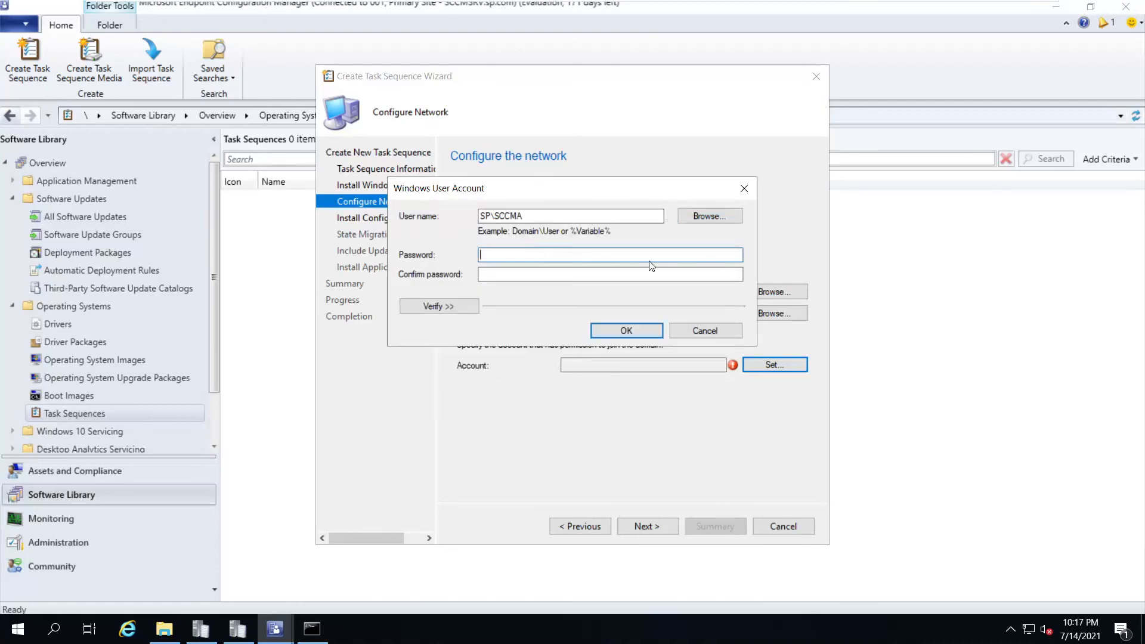
{"action": "type", "text": "P••••••••"}
{"action": "key", "text": "Tab"}
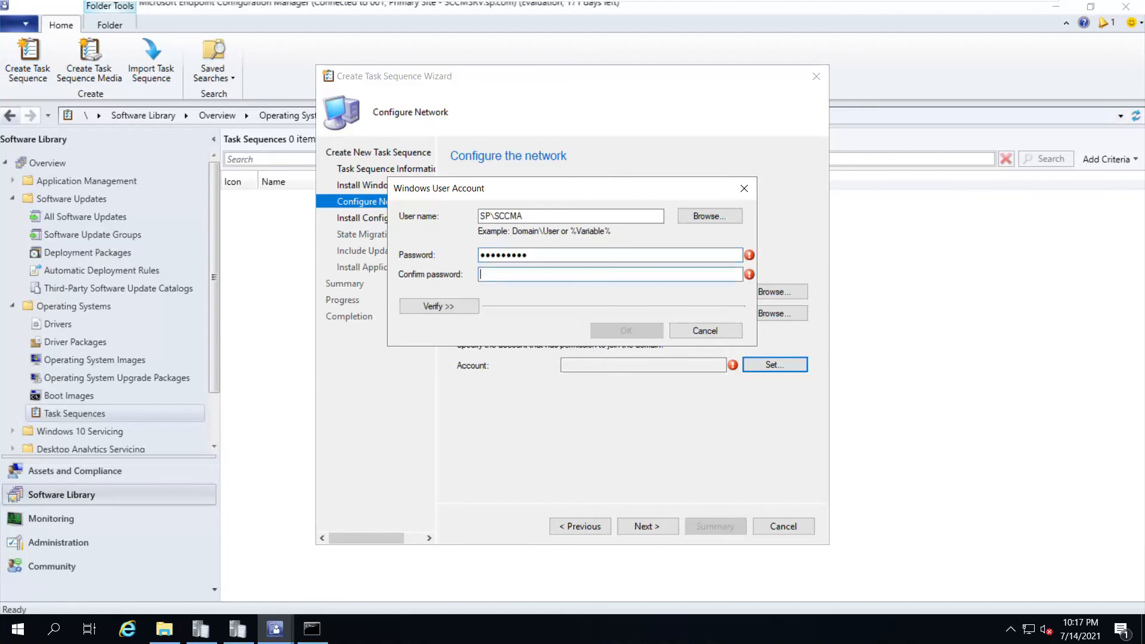
{"action": "type", "text": "•••••••••"}
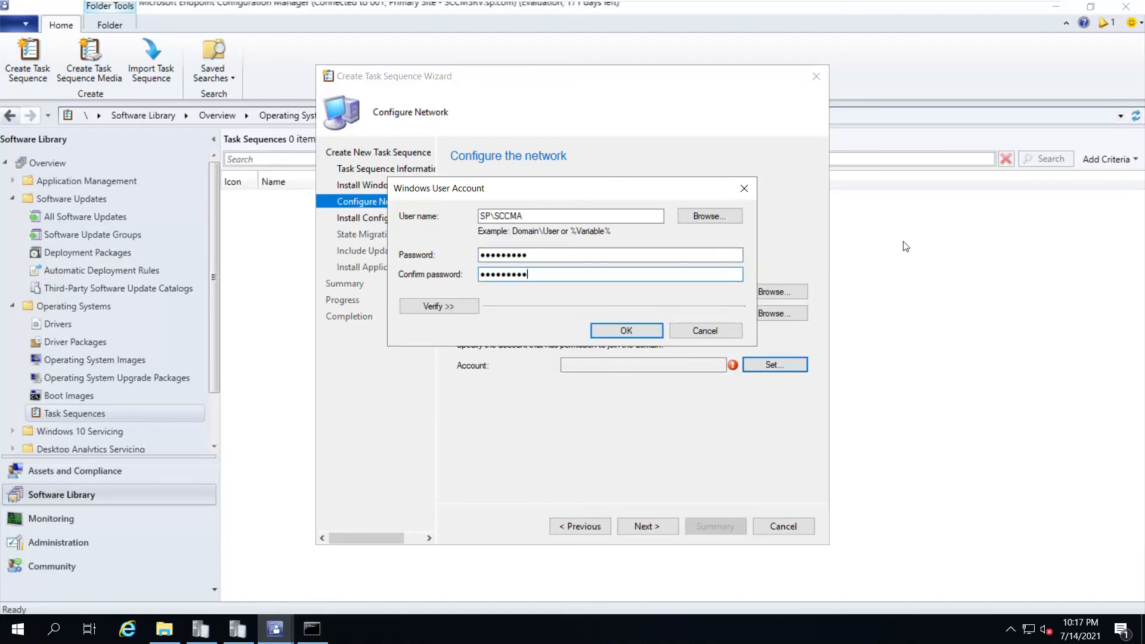
Verify the account's directory connection successfully, accept it, and continue past network settings
{"action": "left_click", "coordinate": [439, 306]}
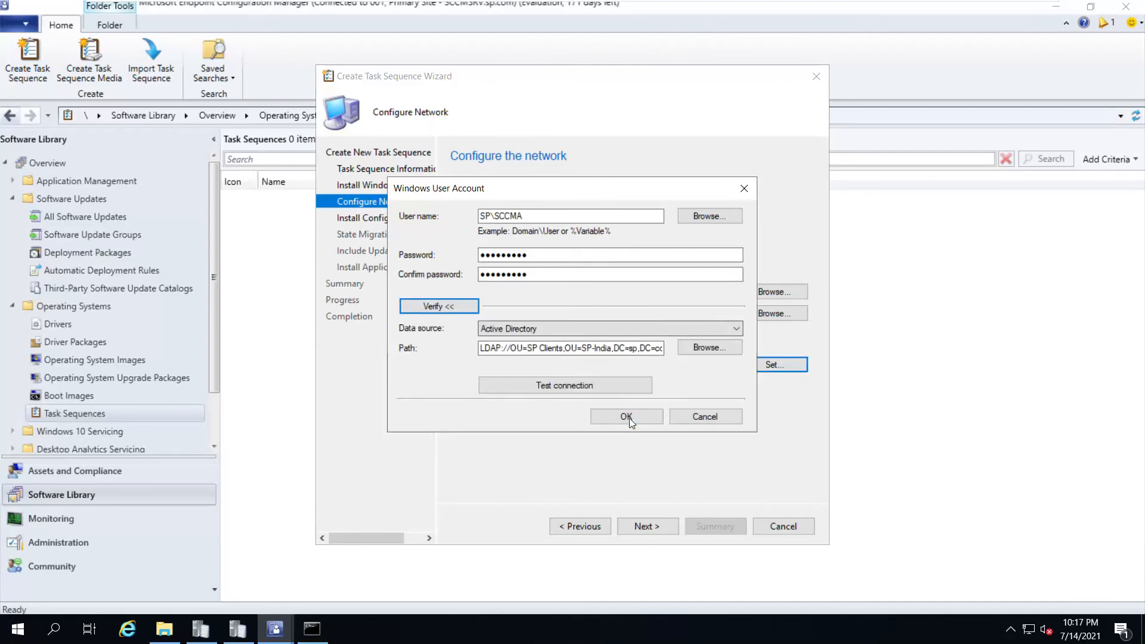
{"action": "left_click", "coordinate": [579, 388]}
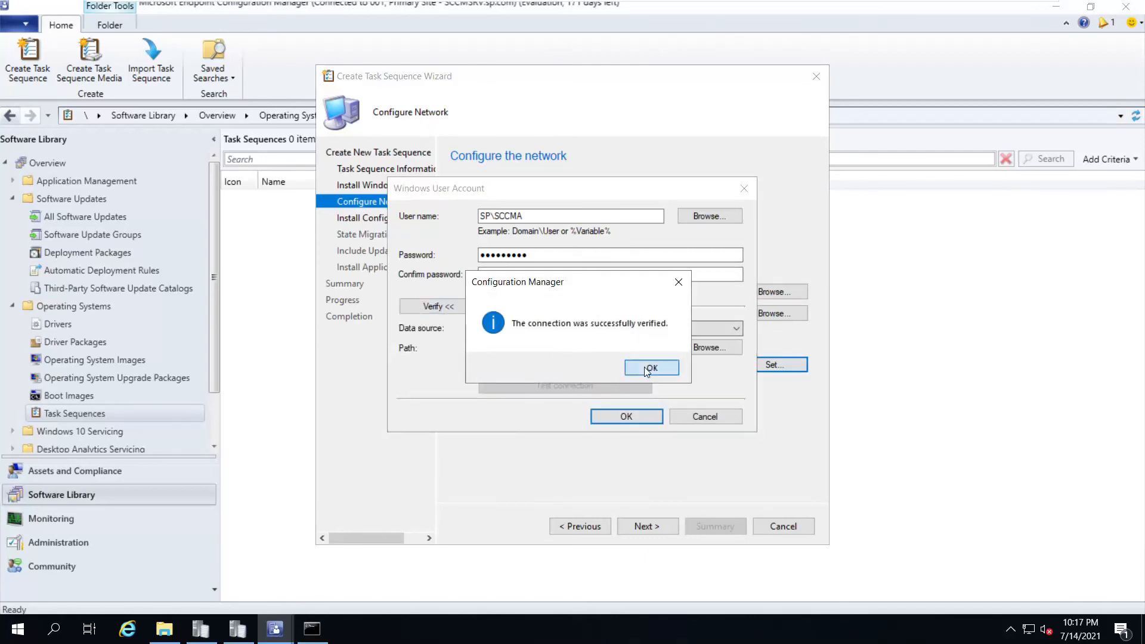
{"action": "left_click", "coordinate": [646, 366]}
{"action": "left_click", "coordinate": [612, 418]}
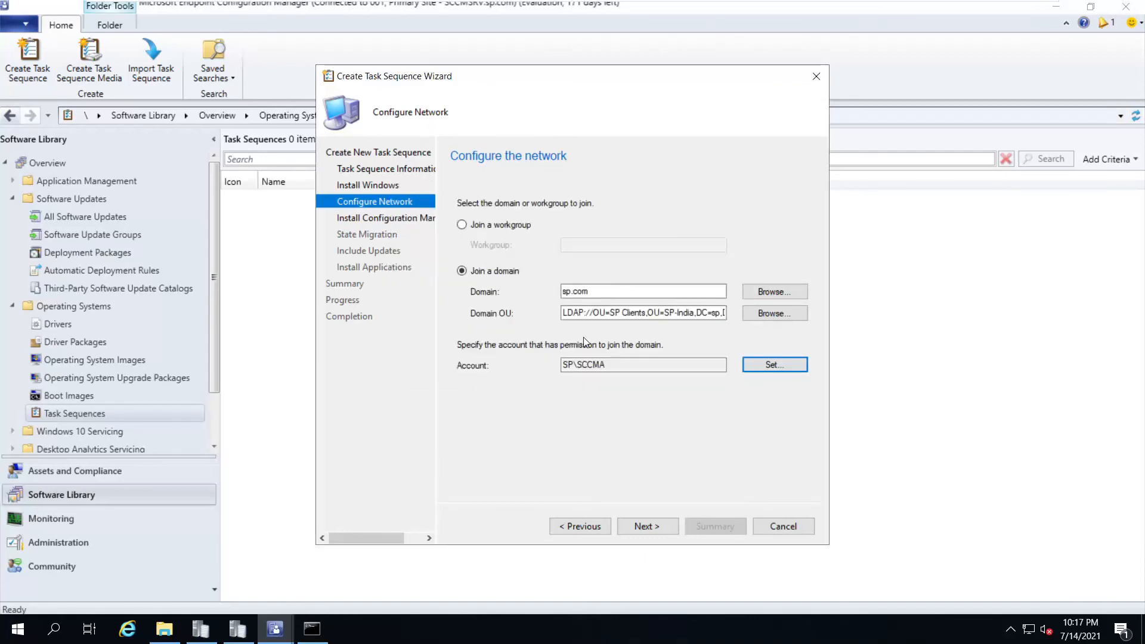
{"action": "left_click", "coordinate": [656, 528]}
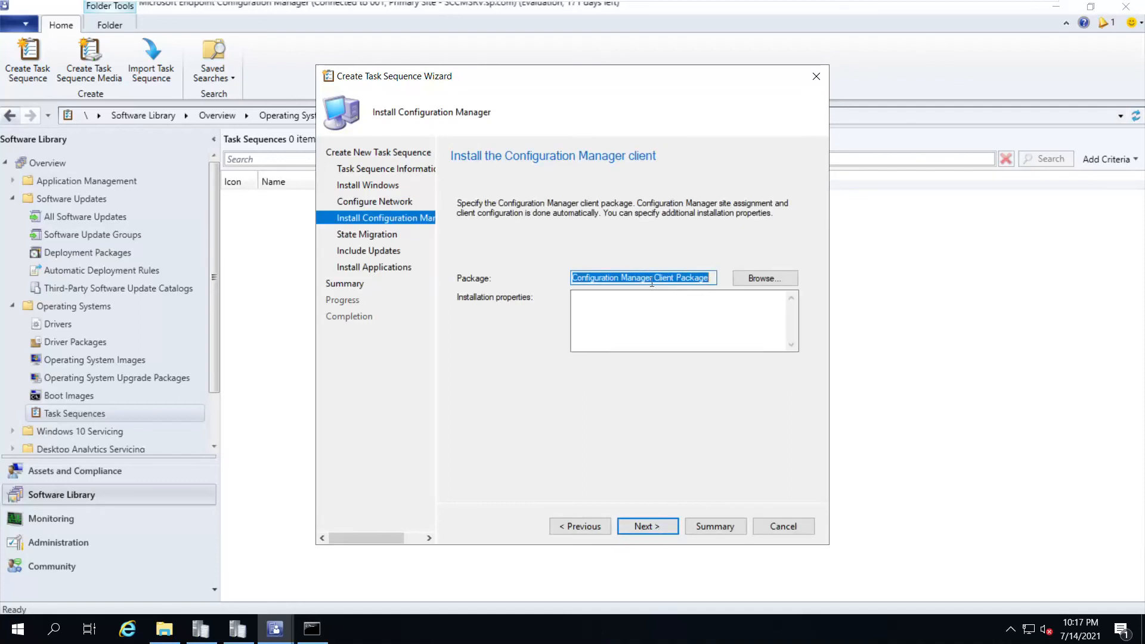
Keep the default client package, disable all state migration captures, and skip software updates
{"action": "left_click", "coordinate": [642, 527]}
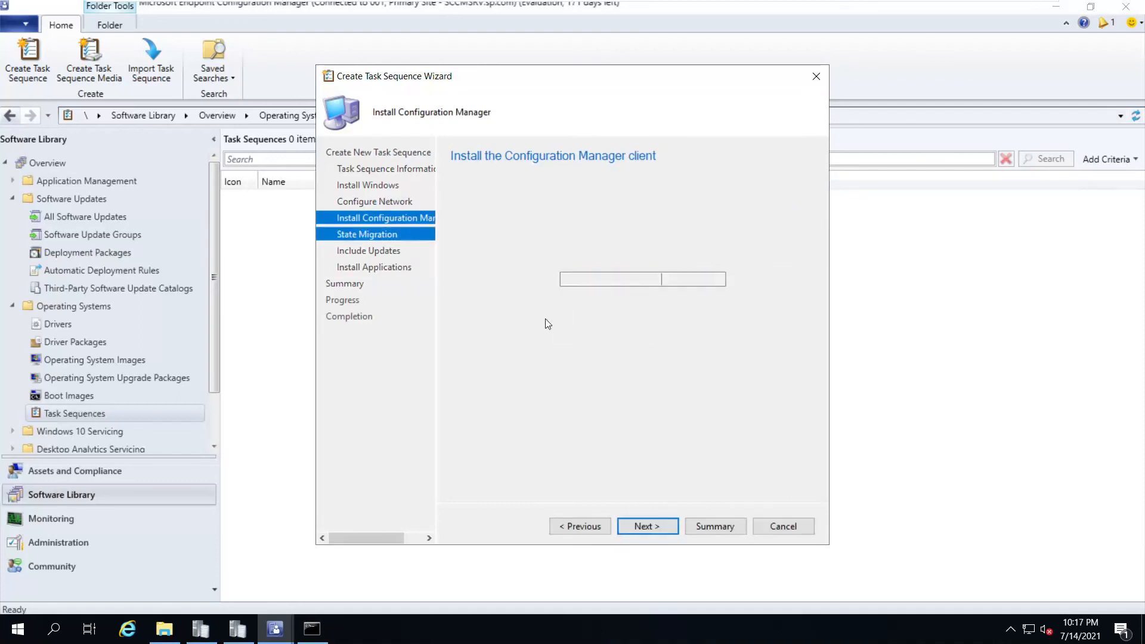
{"action": "left_click", "coordinate": [462, 259]}
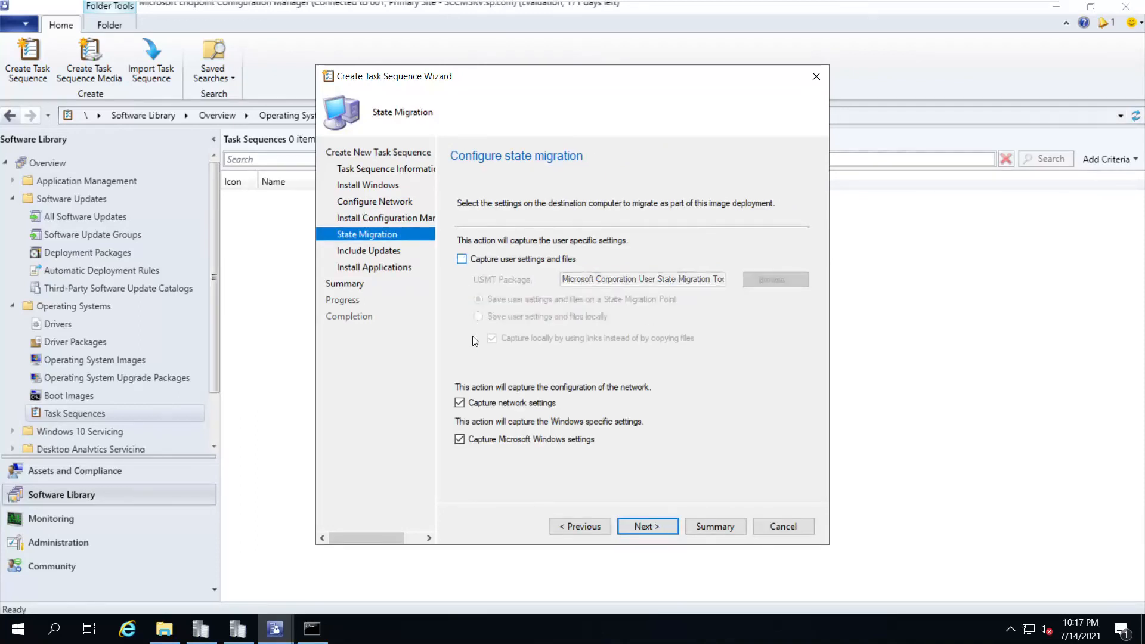
{"action": "left_click", "coordinate": [460, 404]}
{"action": "left_click", "coordinate": [460, 440]}
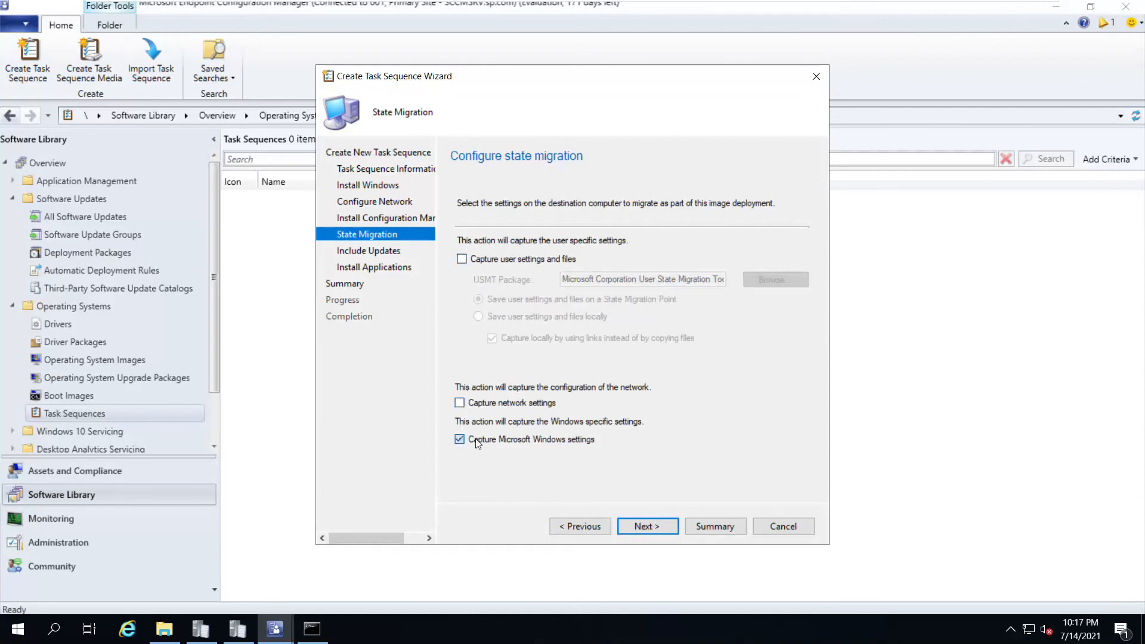
{"action": "left_click", "coordinate": [646, 526]}
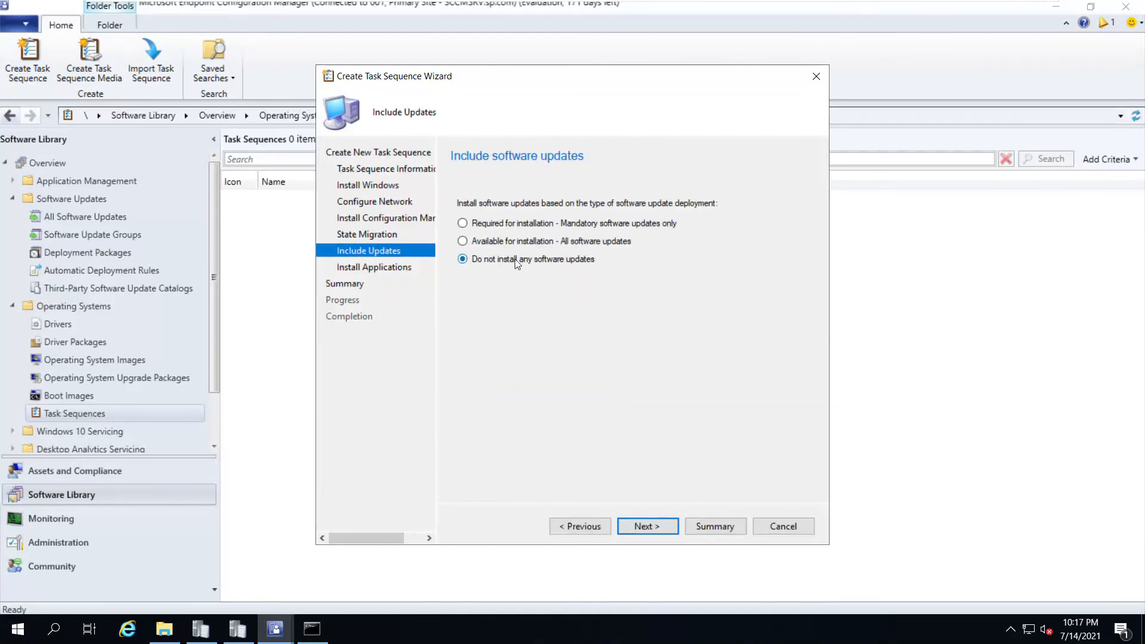
{"action": "left_click", "coordinate": [647, 526]}
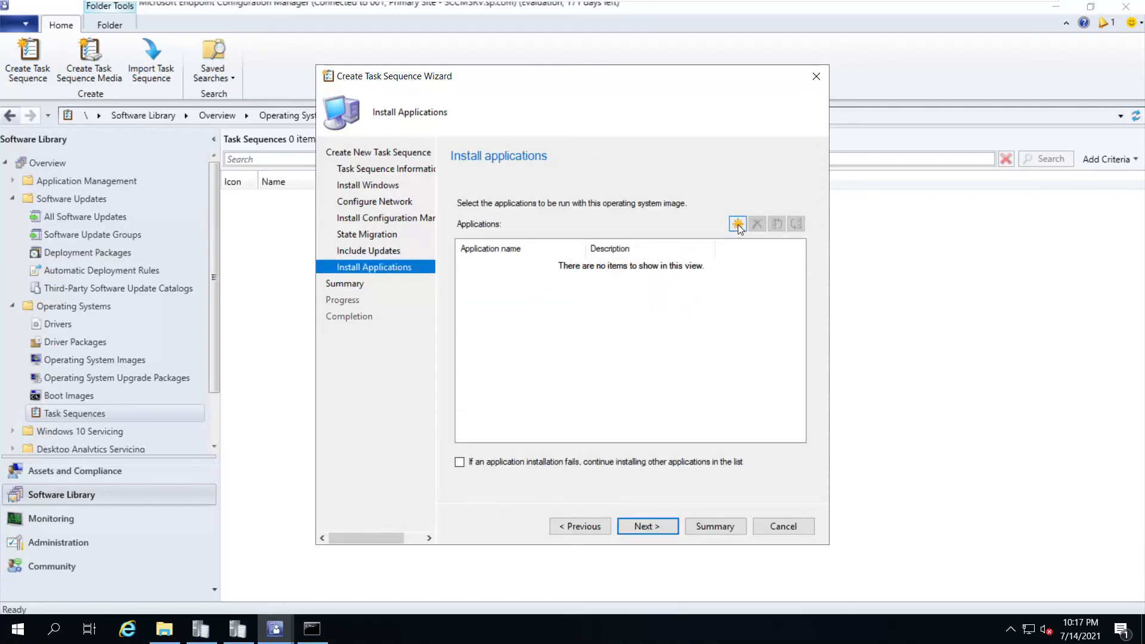
Add Google Chrome and 7-Zip as applications, continuing installation if one fails
{"action": "left_click", "coordinate": [738, 224]}
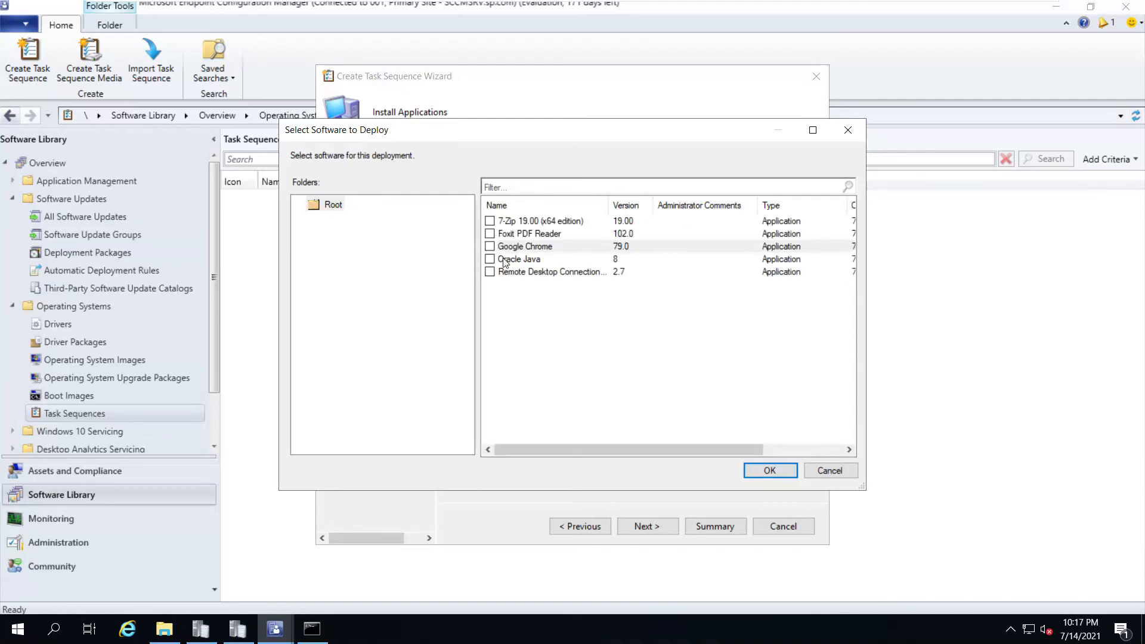
{"action": "left_click", "coordinate": [490, 247]}
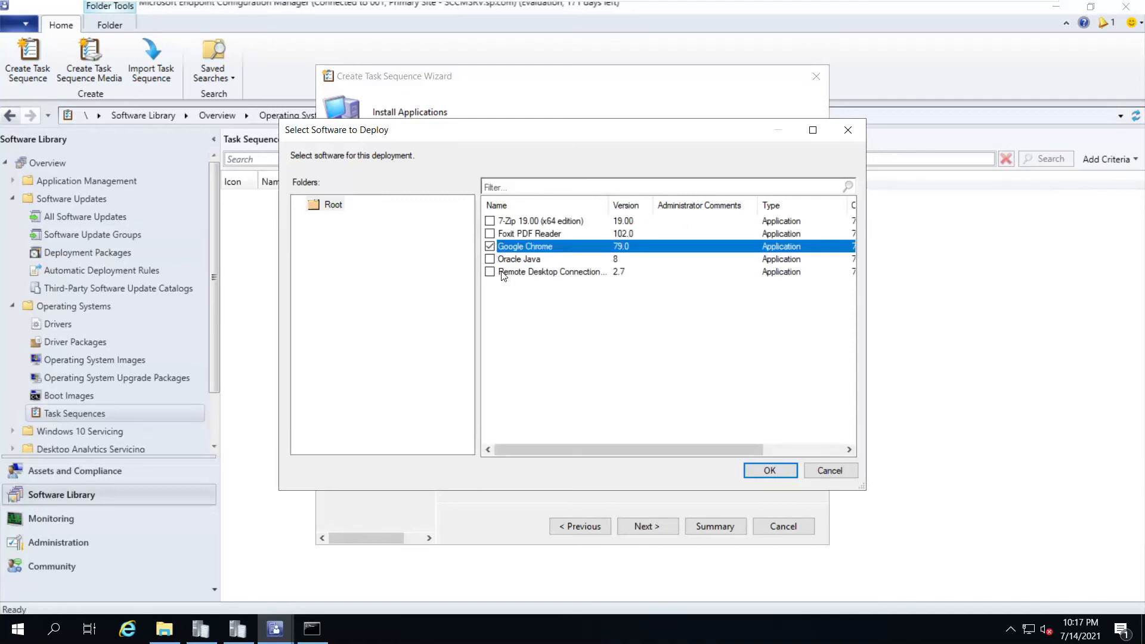
{"action": "left_click", "coordinate": [490, 221]}
{"action": "left_click", "coordinate": [770, 470]}
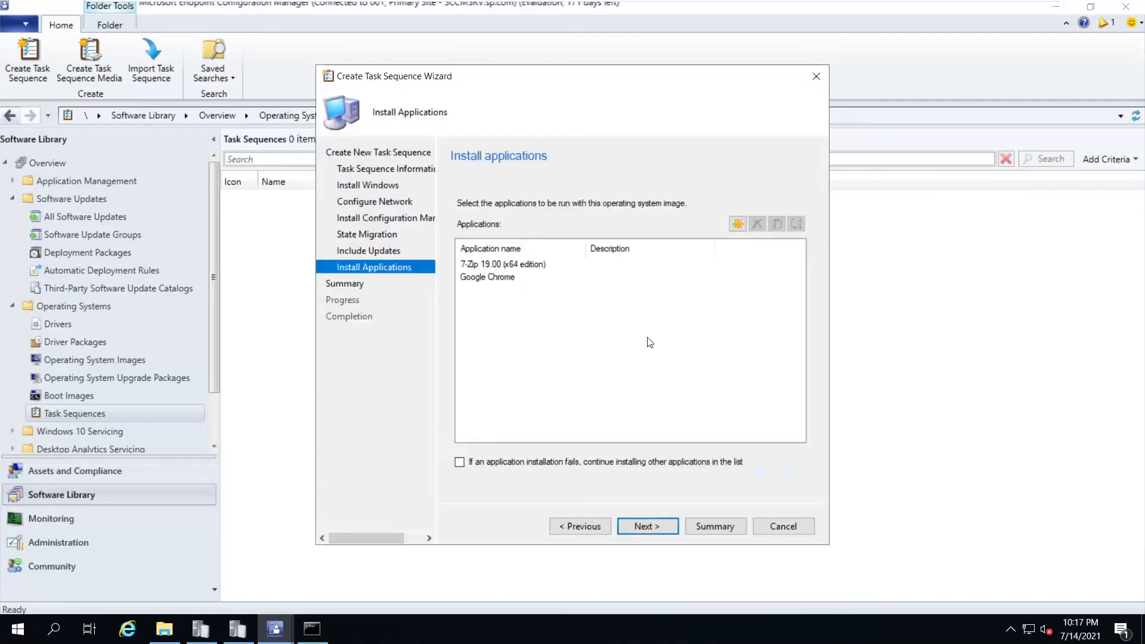
{"action": "left_click", "coordinate": [460, 467]}
{"action": "left_click", "coordinate": [649, 529]}
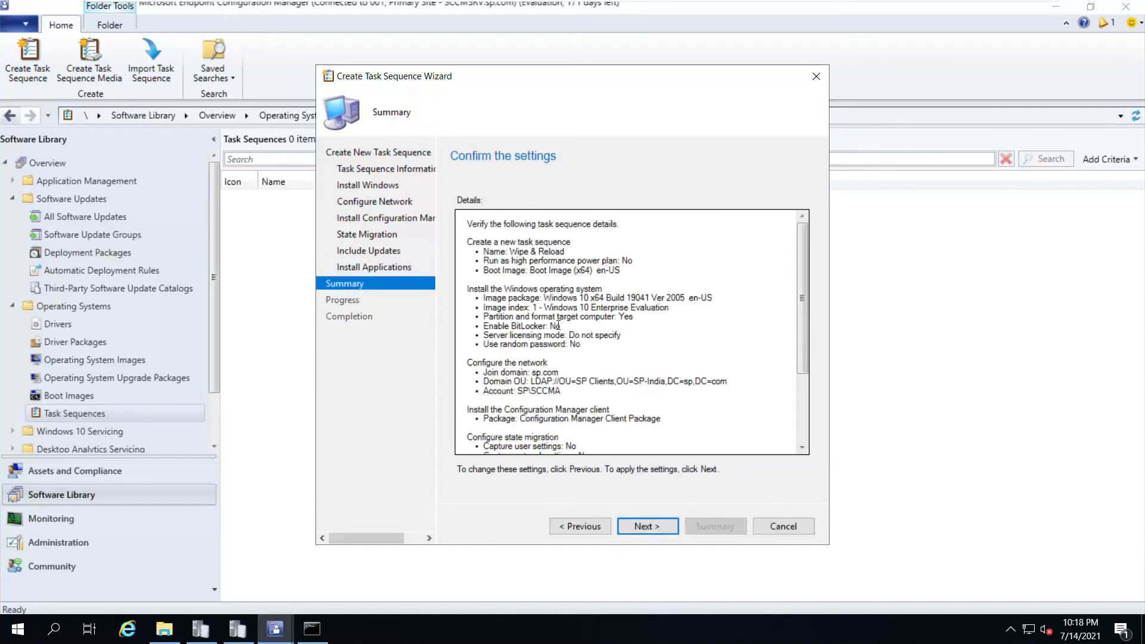
Review the summary, create the Wipe & Reload task sequence, and close the wizard
{"action": "scroll", "coordinate": [640, 342], "scroll_direction": "down", "scroll_amount": 3}
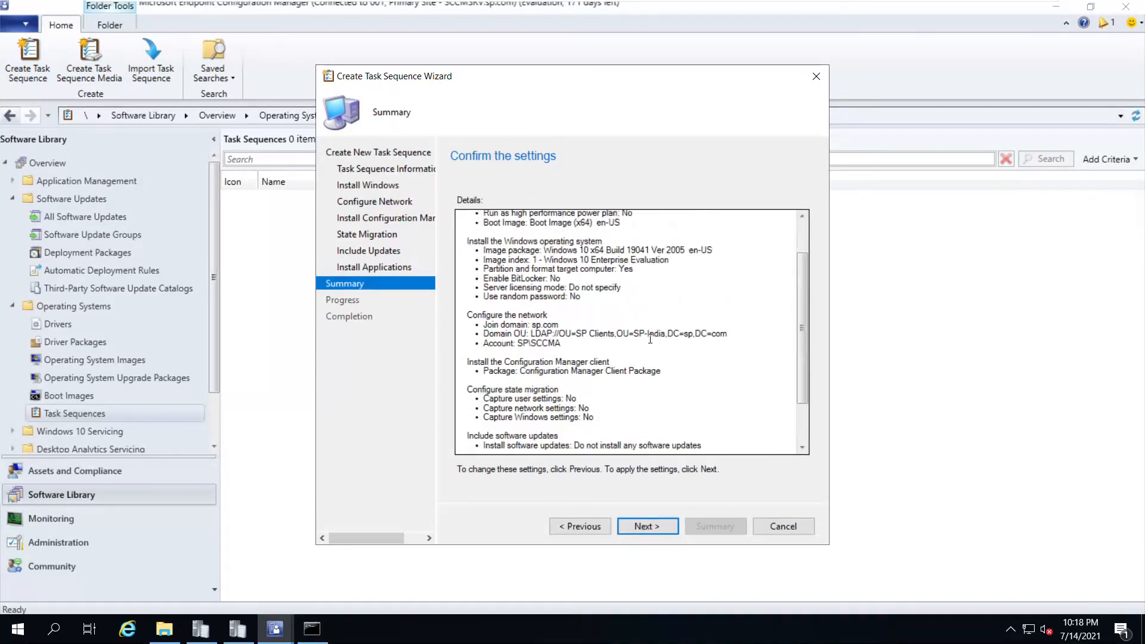
{"action": "left_click", "coordinate": [655, 523]}
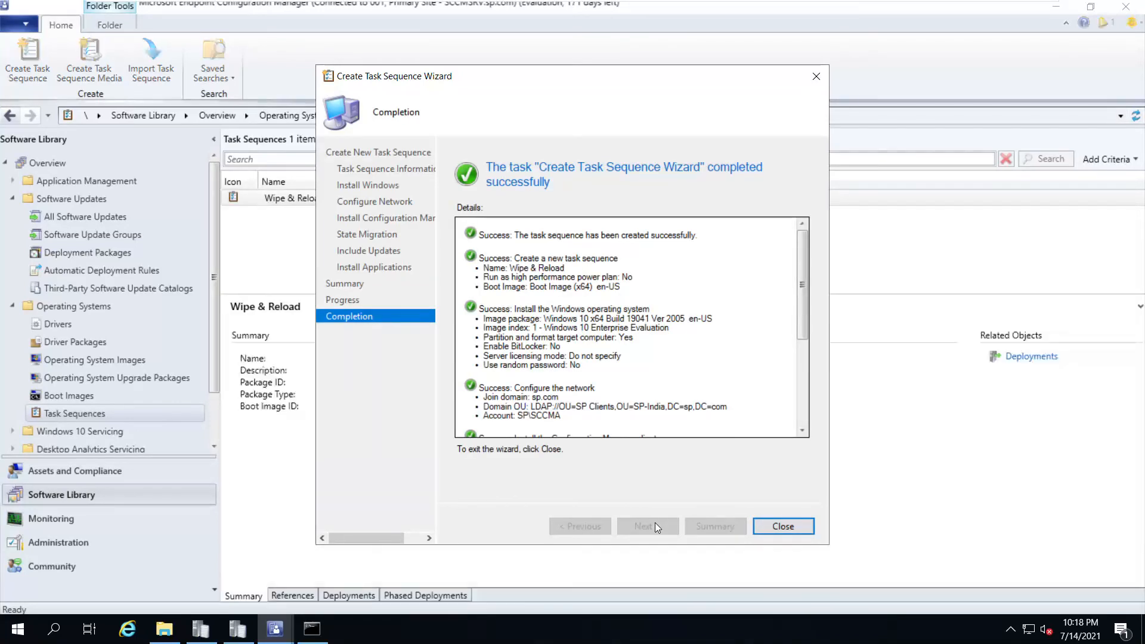
{"action": "left_click", "coordinate": [789, 526]}
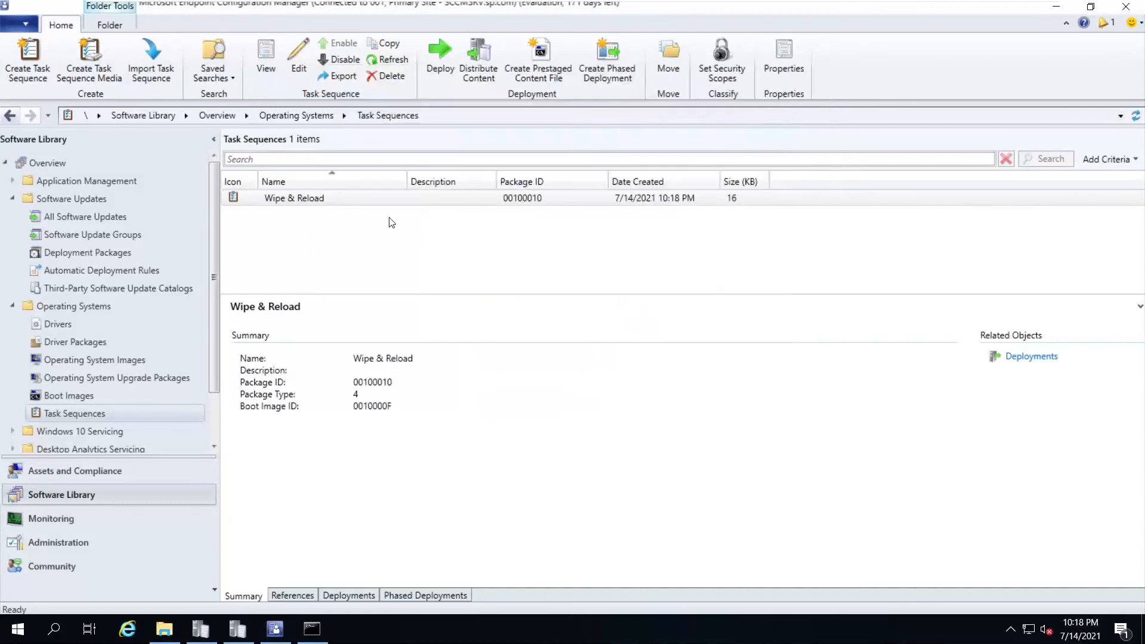
Open the Deploy Software Wizard for the Wipe & Reload task sequence
{"action": "left_click", "coordinate": [309, 204]}
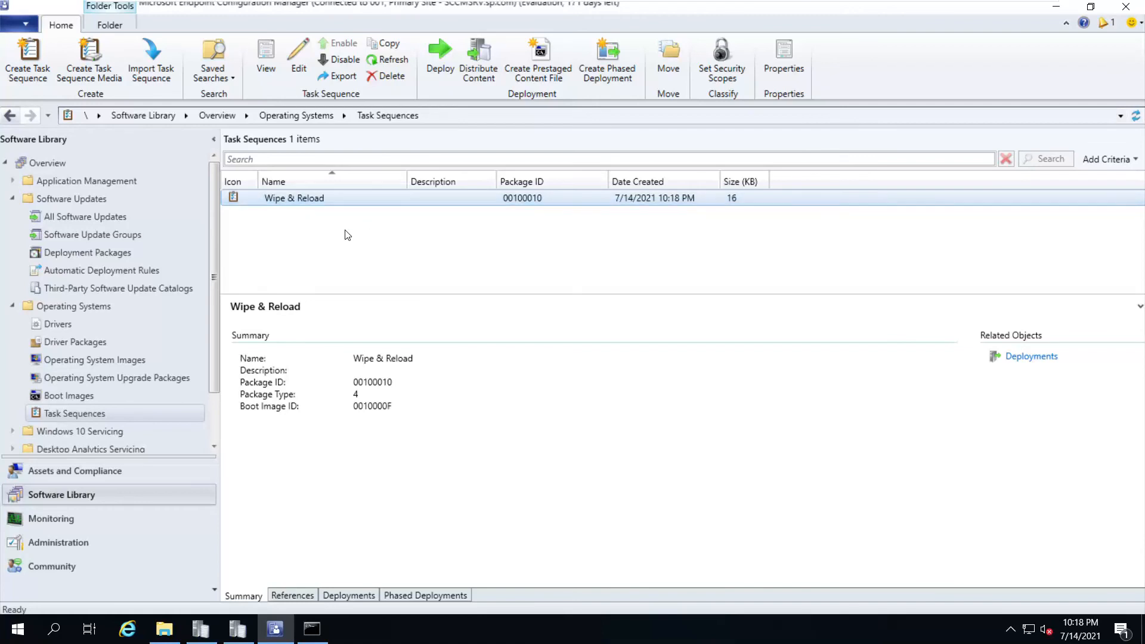
{"action": "right_click", "coordinate": [323, 204]}
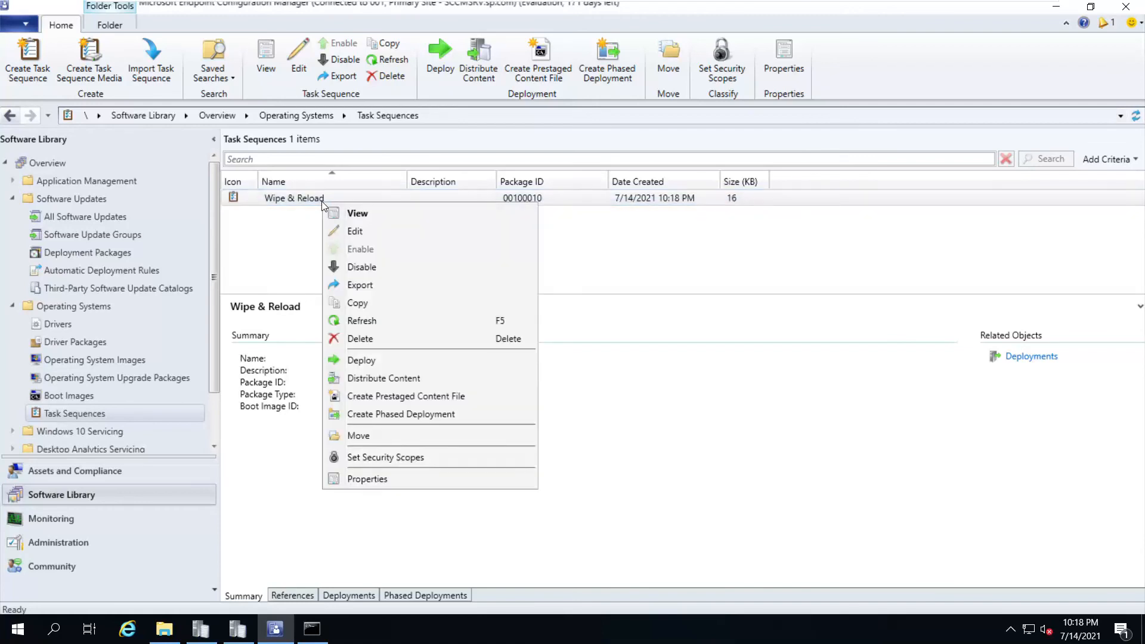
{"action": "left_click", "coordinate": [370, 362]}
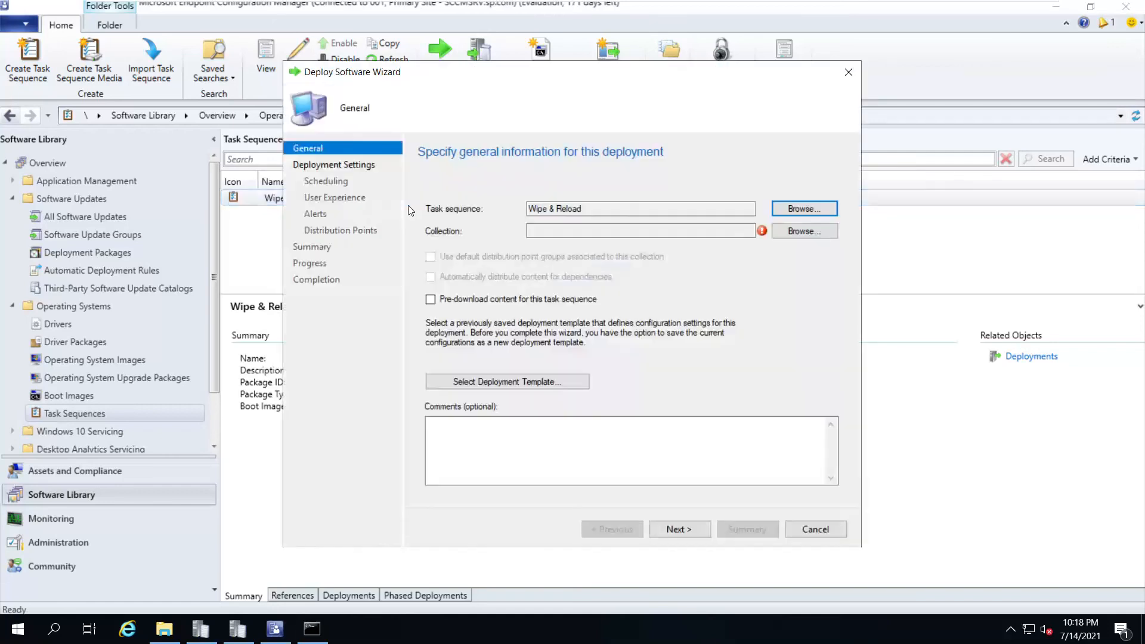
Target the All Win10 Machines collection past the high-risk warning and continue to settings
{"action": "left_click", "coordinate": [799, 231]}
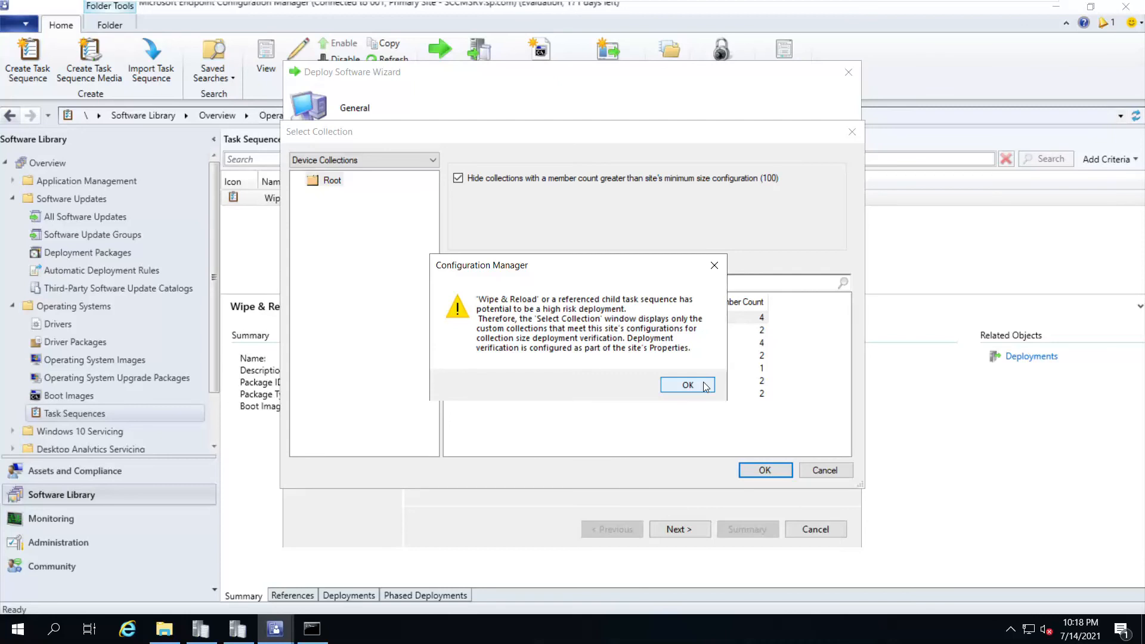
{"action": "left_click", "coordinate": [706, 386]}
{"action": "left_click", "coordinate": [504, 368]}
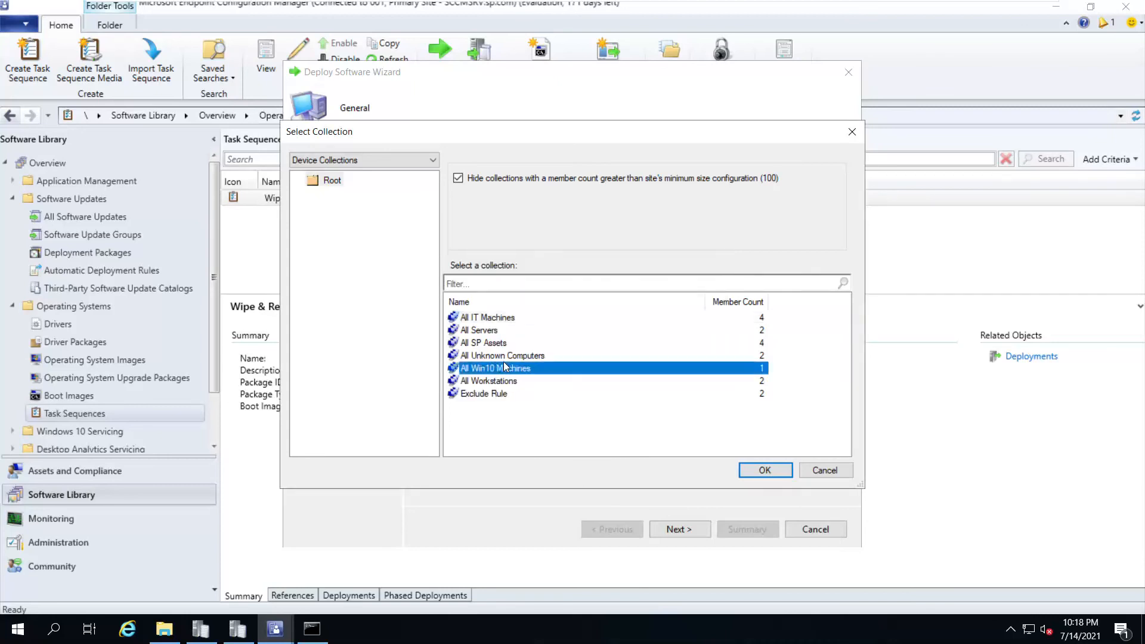
{"action": "left_click", "coordinate": [764, 470]}
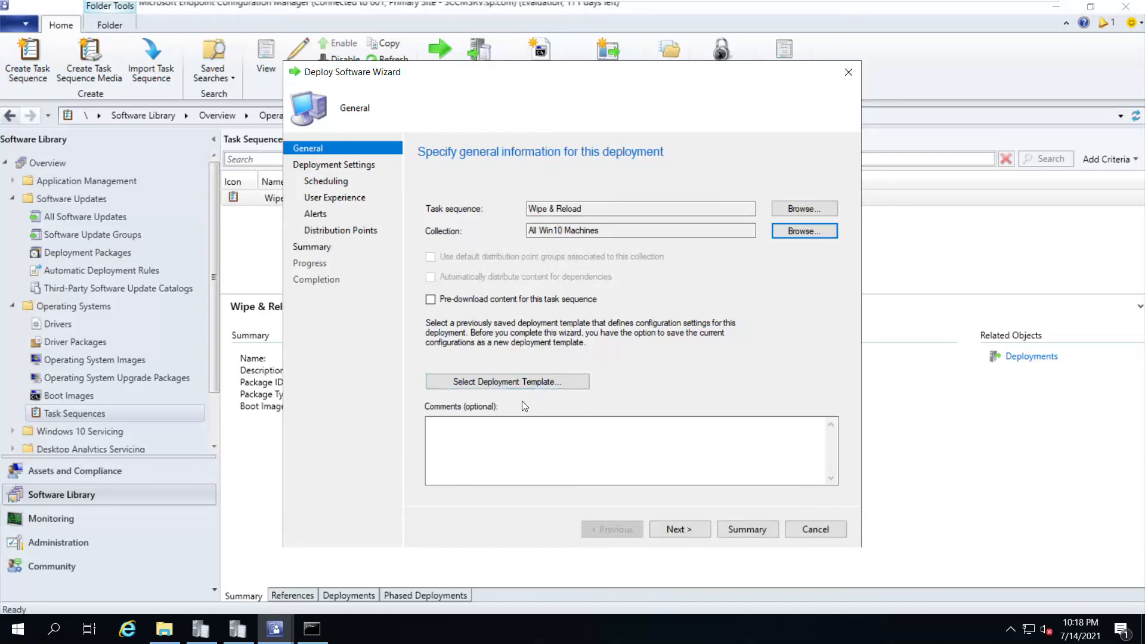
{"action": "left_click", "coordinate": [692, 528]}
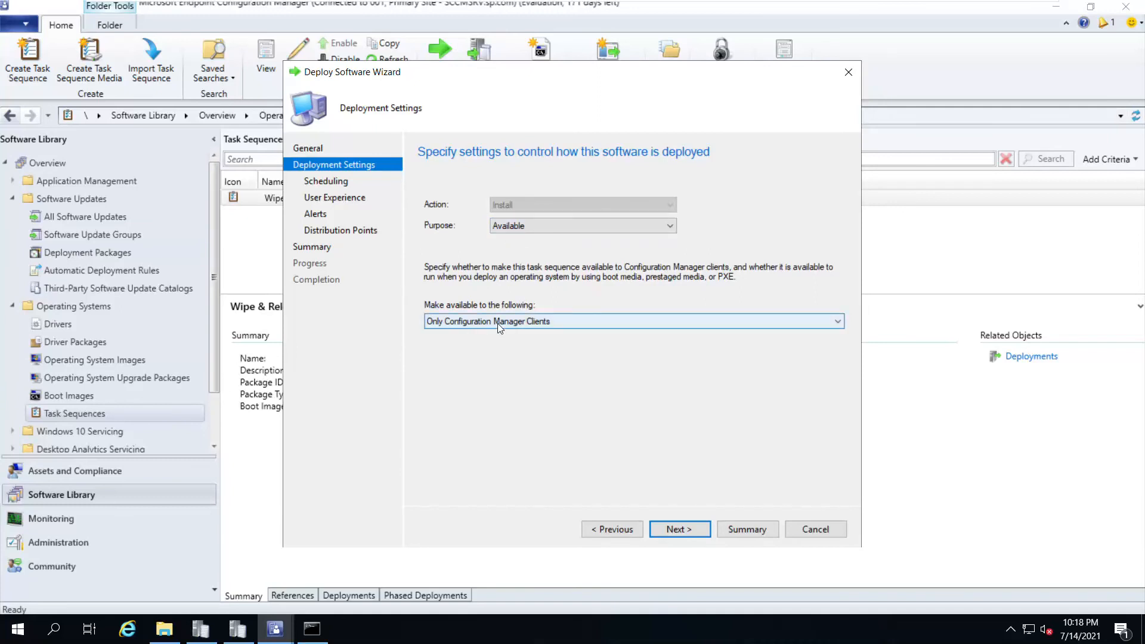
Keep availability to Configuration Manager clients only, leaving the deployment without an expiry date
{"action": "left_click", "coordinate": [534, 323]}
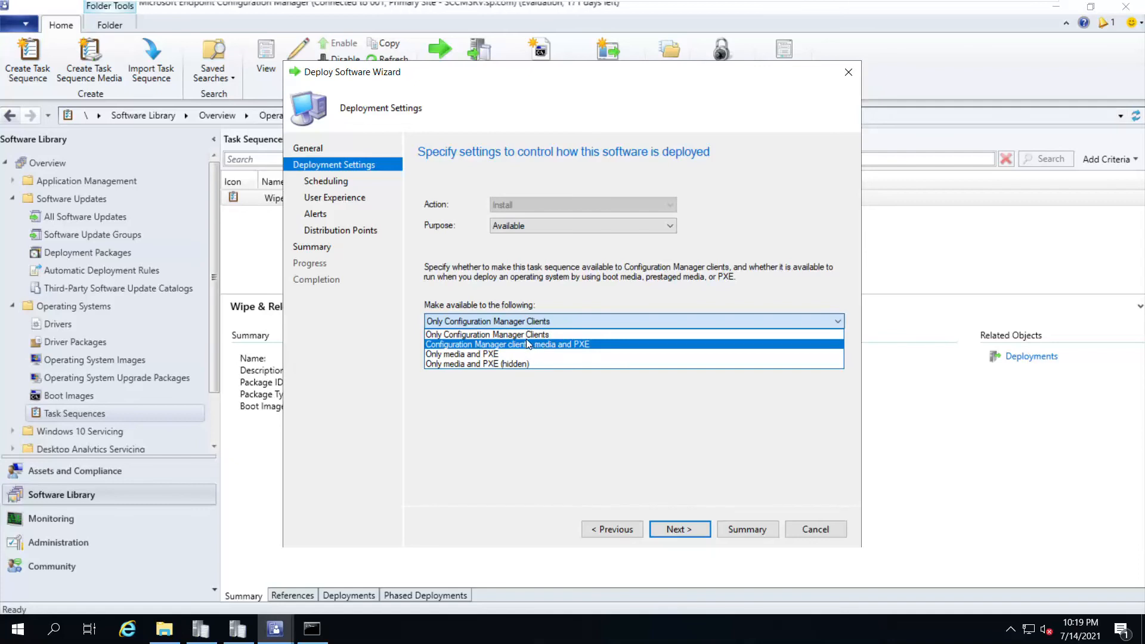
{"action": "left_click", "coordinate": [552, 333]}
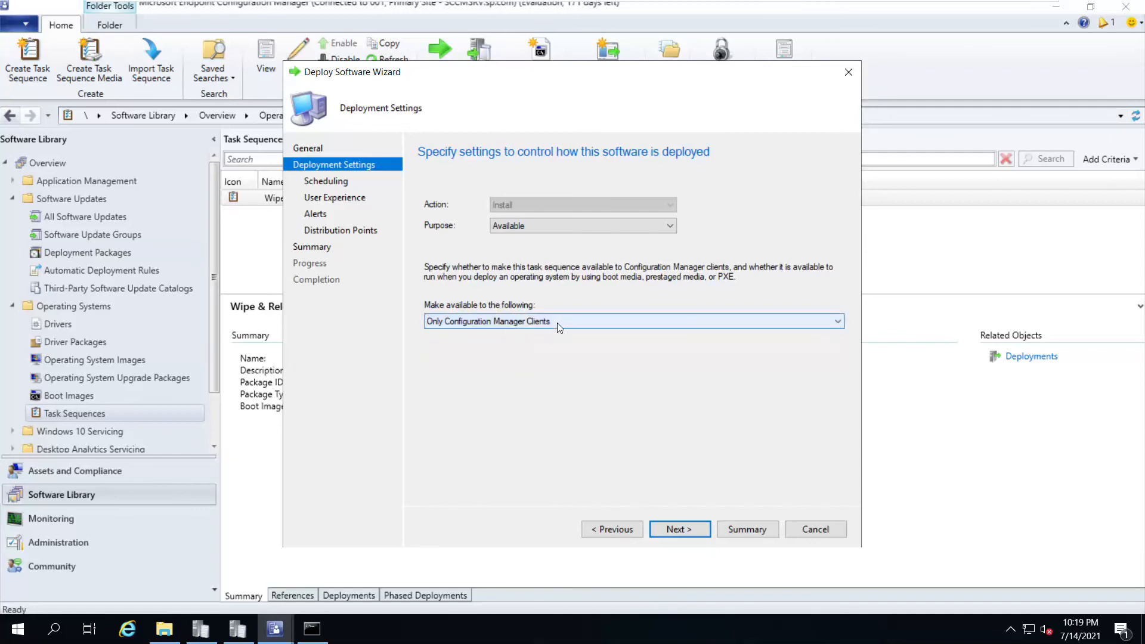
{"action": "left_click", "coordinate": [678, 529]}
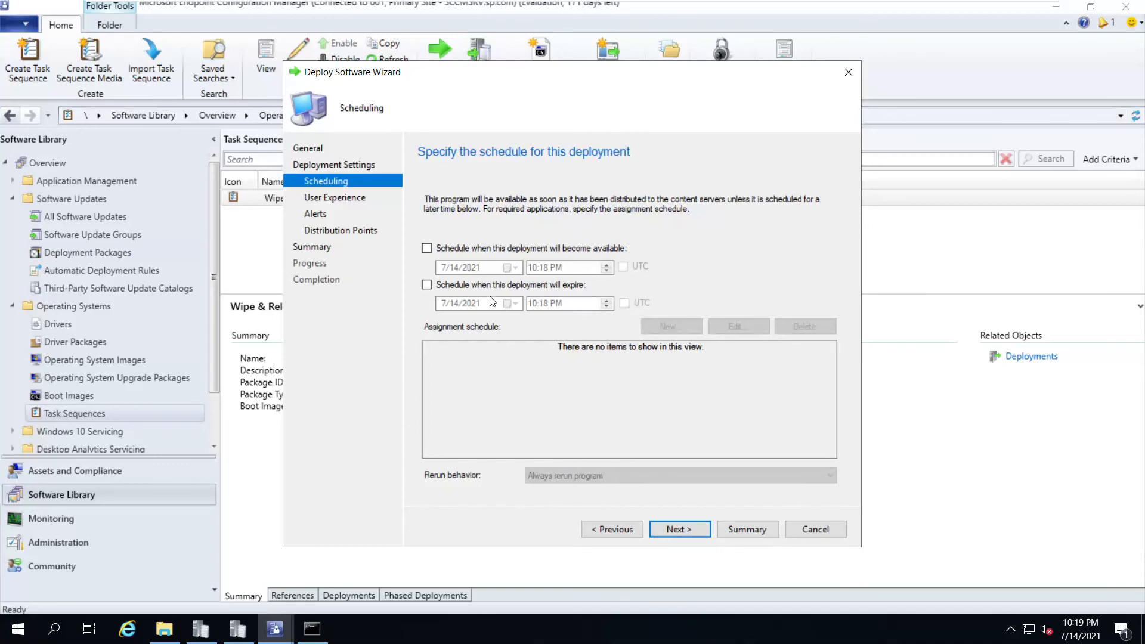
{"action": "left_click", "coordinate": [426, 286]}
{"action": "left_click", "coordinate": [426, 286]}
{"action": "left_click", "coordinate": [618, 534]}
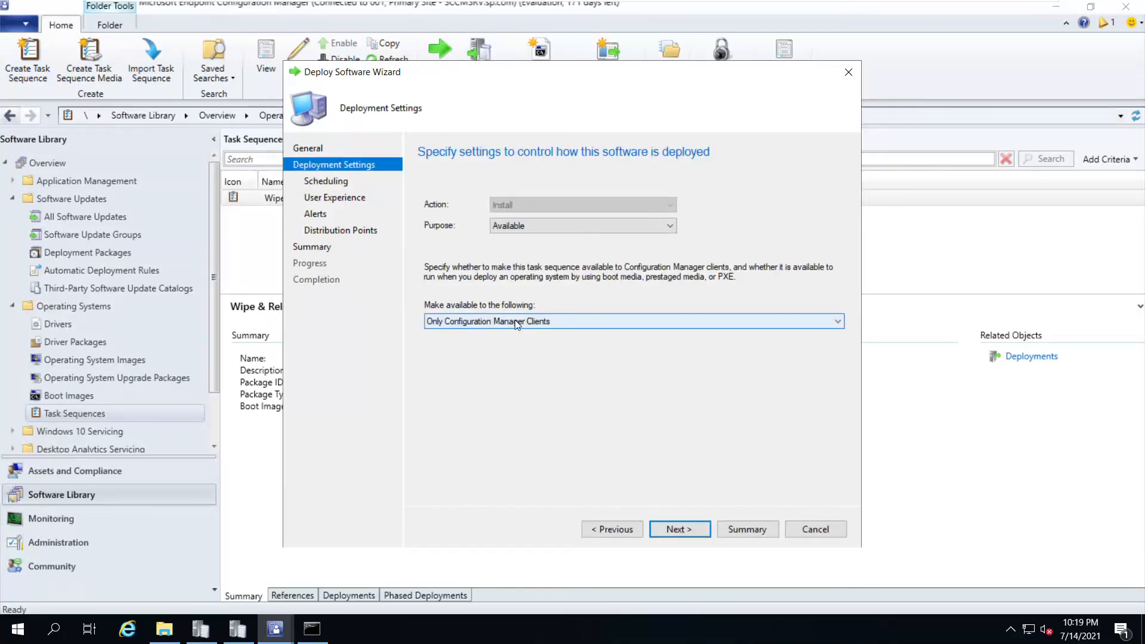
Briefly try a Required purpose with an as-soon-as-possible schedule, then revert to Available
{"action": "left_click", "coordinate": [531, 227]}
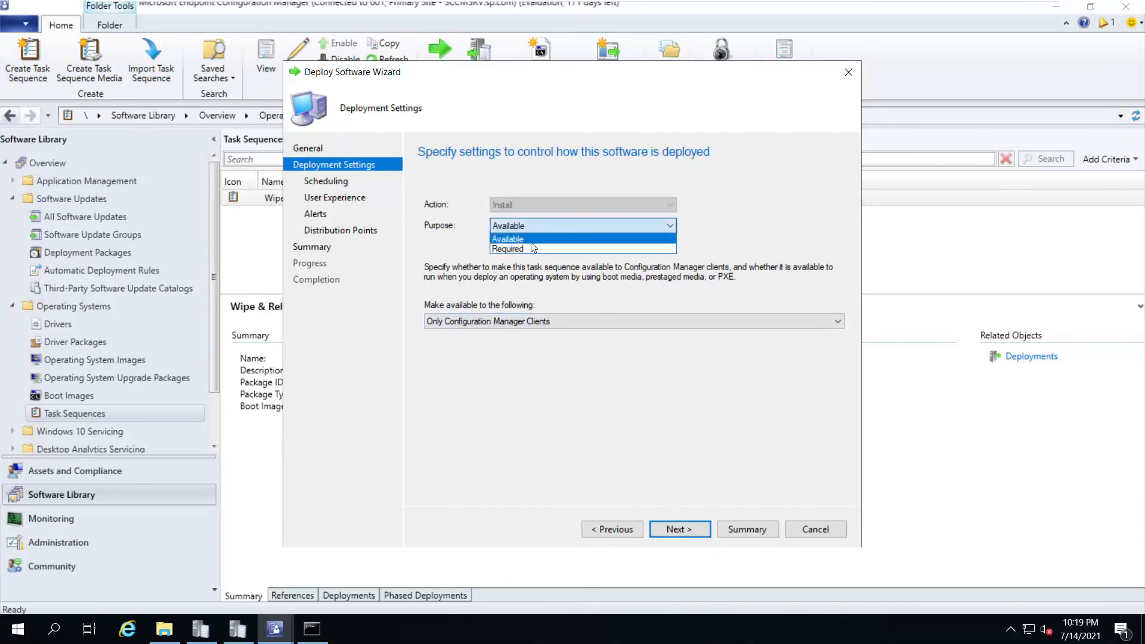
{"action": "left_click", "coordinate": [532, 248]}
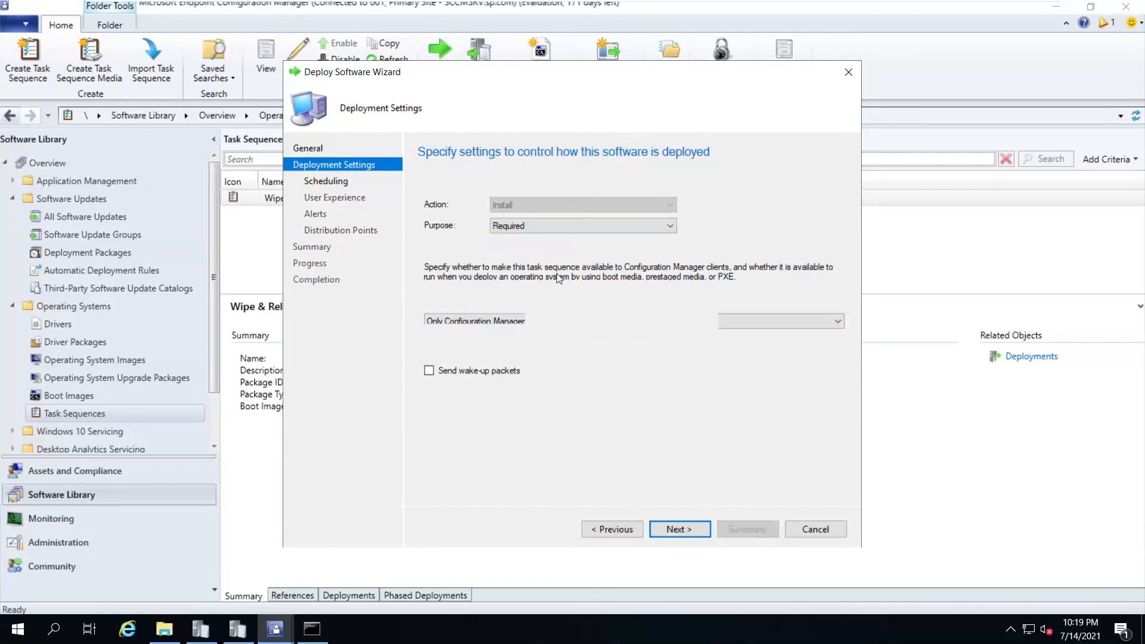
{"action": "left_click", "coordinate": [675, 527]}
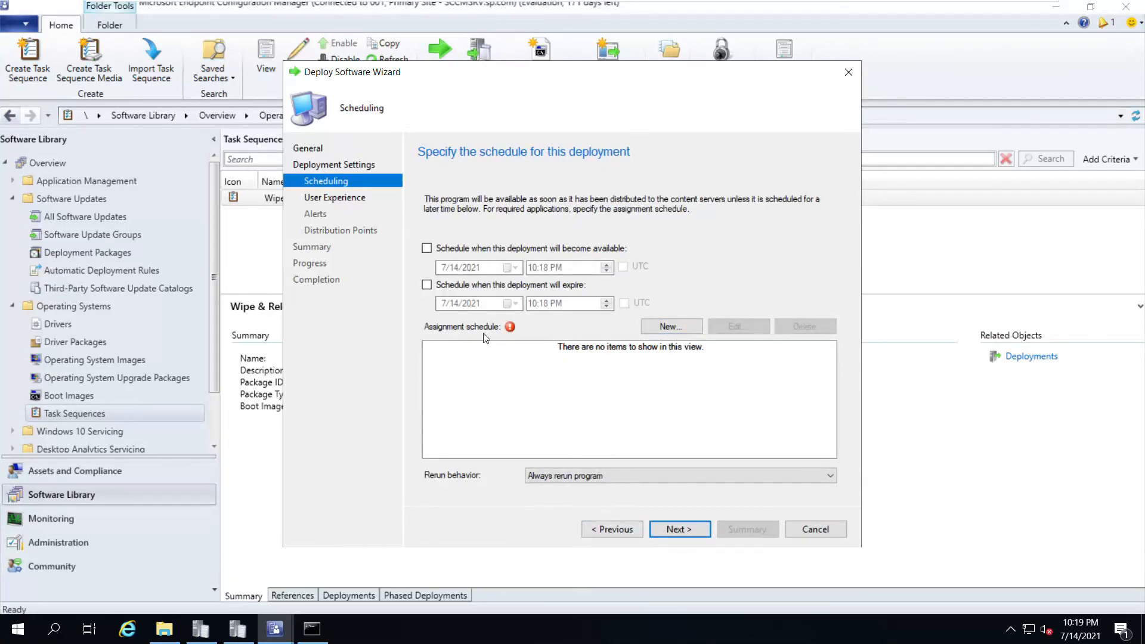
{"action": "left_click", "coordinate": [665, 327]}
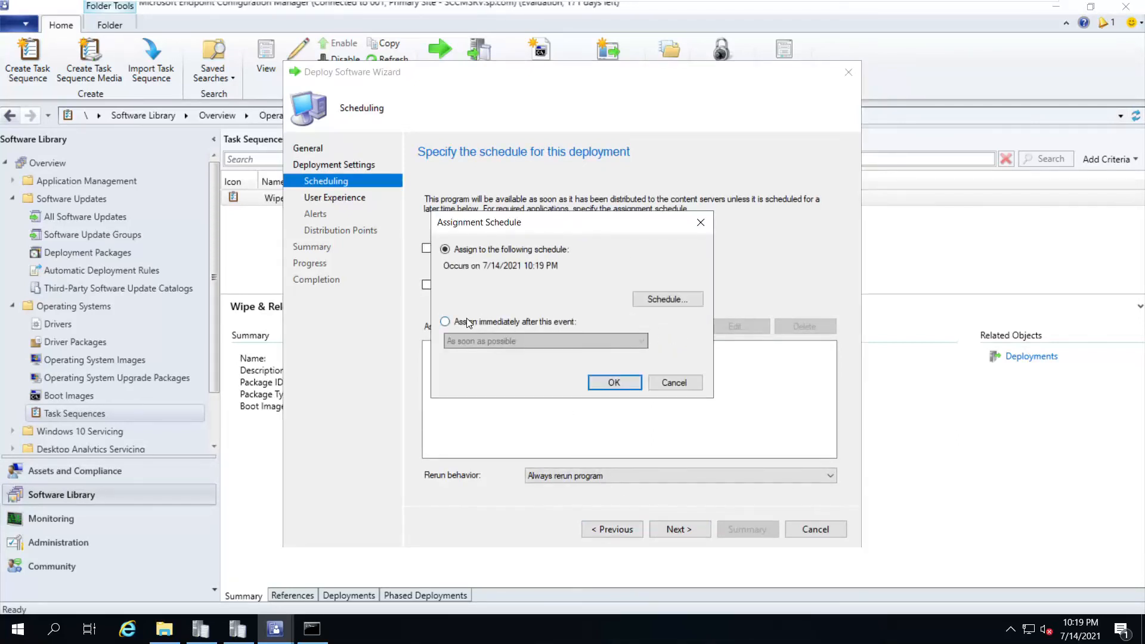
{"action": "left_click", "coordinate": [468, 323]}
{"action": "left_click", "coordinate": [614, 384]}
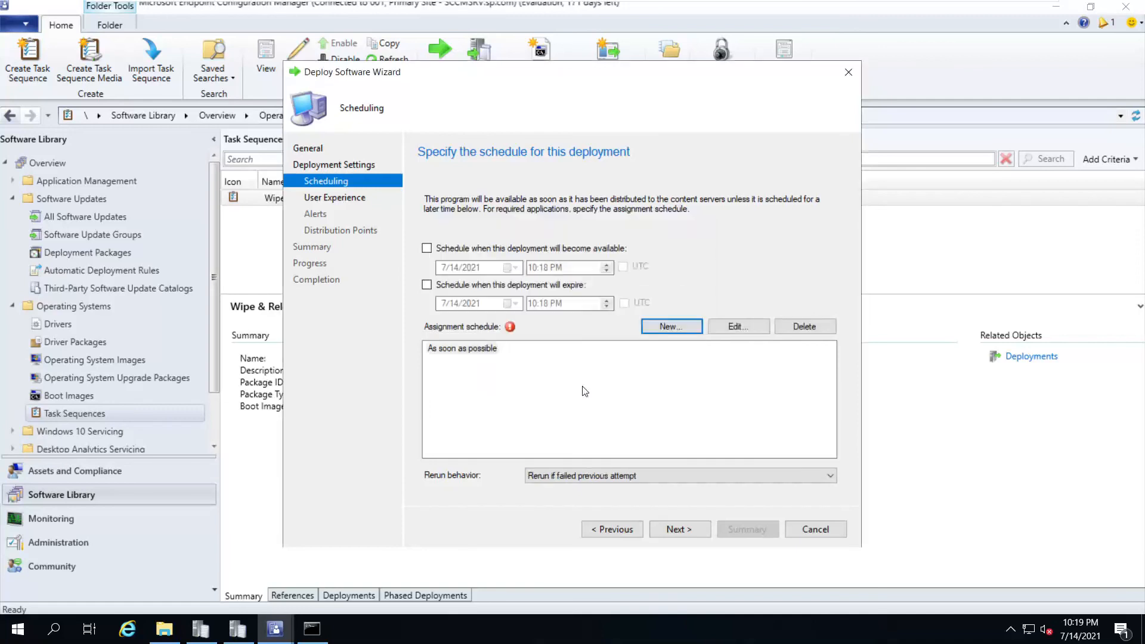
{"action": "left_click", "coordinate": [610, 529]}
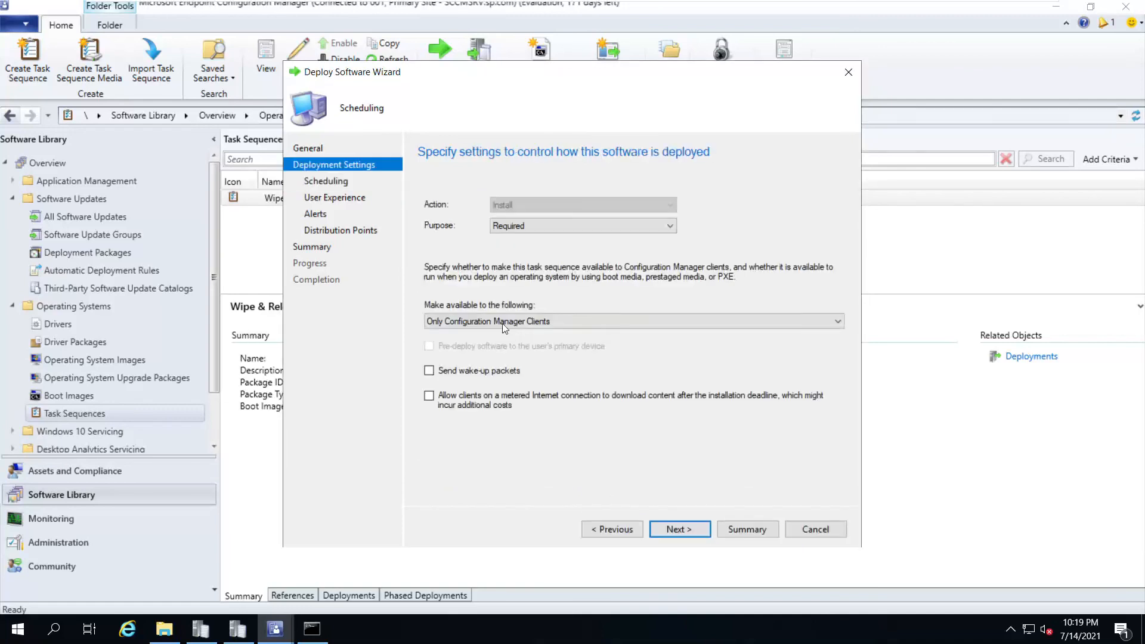
{"action": "left_click", "coordinate": [521, 227]}
{"action": "left_click", "coordinate": [525, 240]}
{"action": "left_click", "coordinate": [686, 528]}
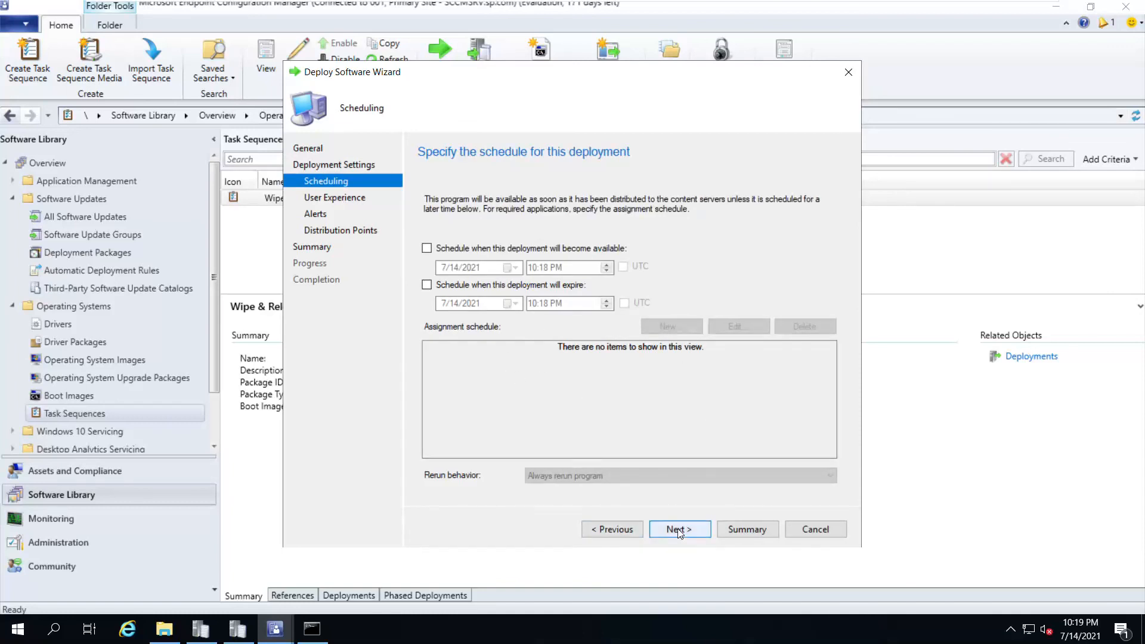
Accept default user experience and alerts, keep download-when-needed content, and create the deployment
{"action": "left_click", "coordinate": [677, 528]}
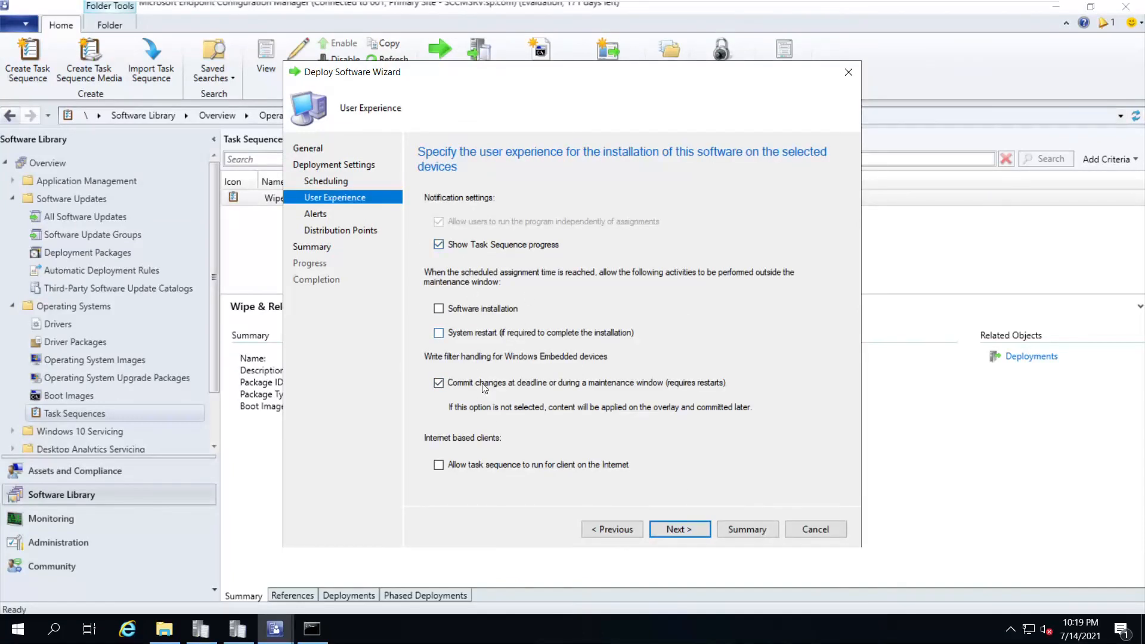
{"action": "left_click", "coordinate": [697, 531]}
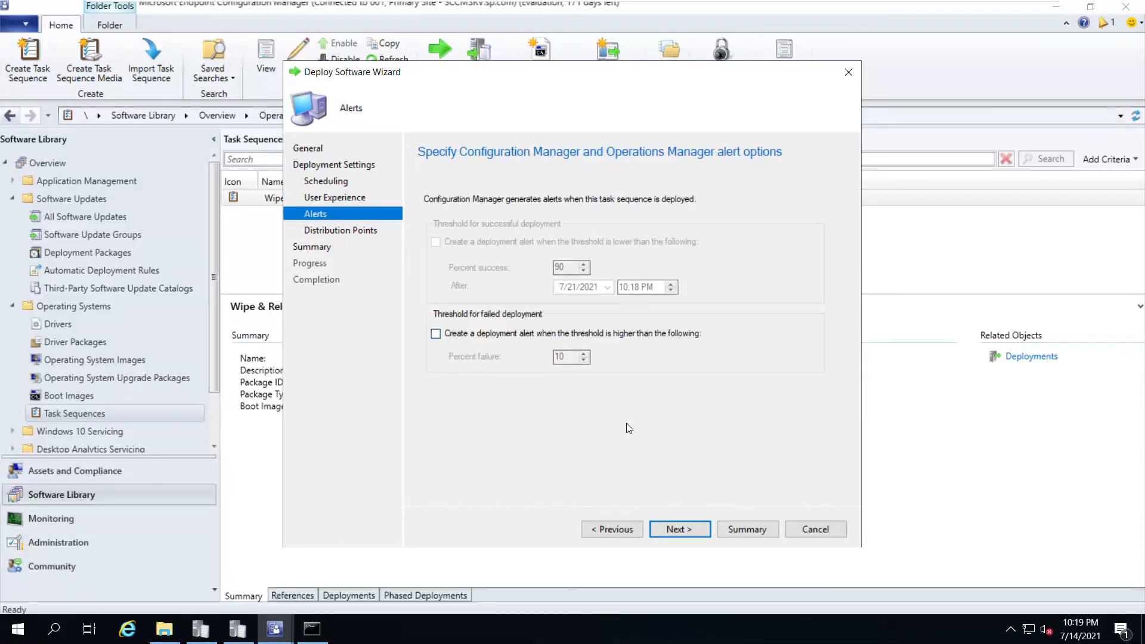
{"action": "left_click", "coordinate": [671, 527]}
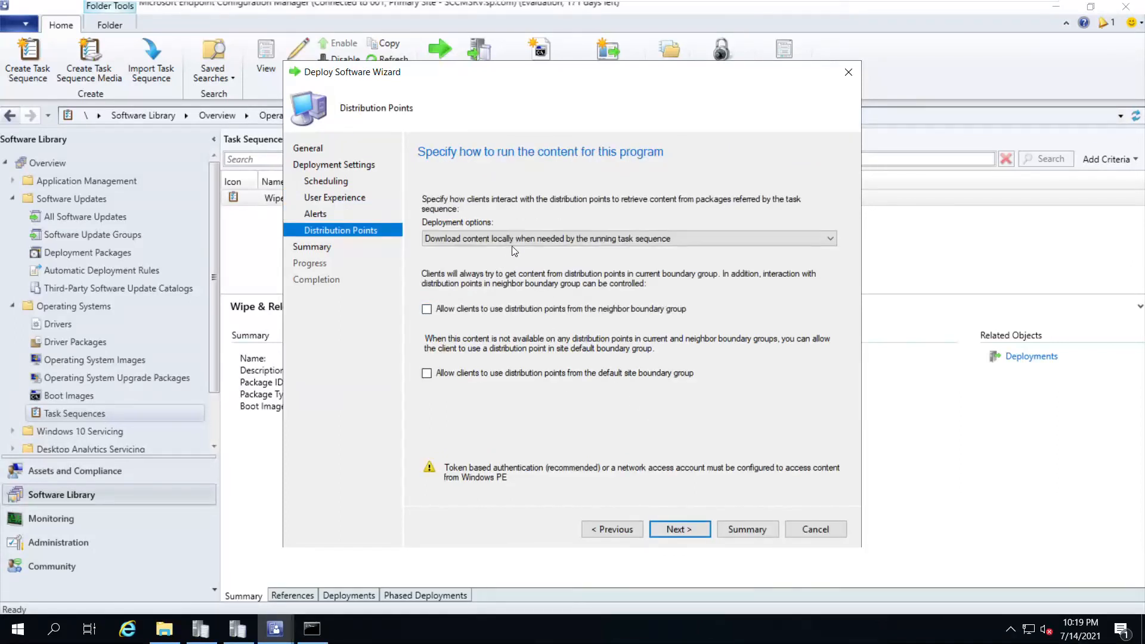
{"action": "left_click", "coordinate": [488, 240]}
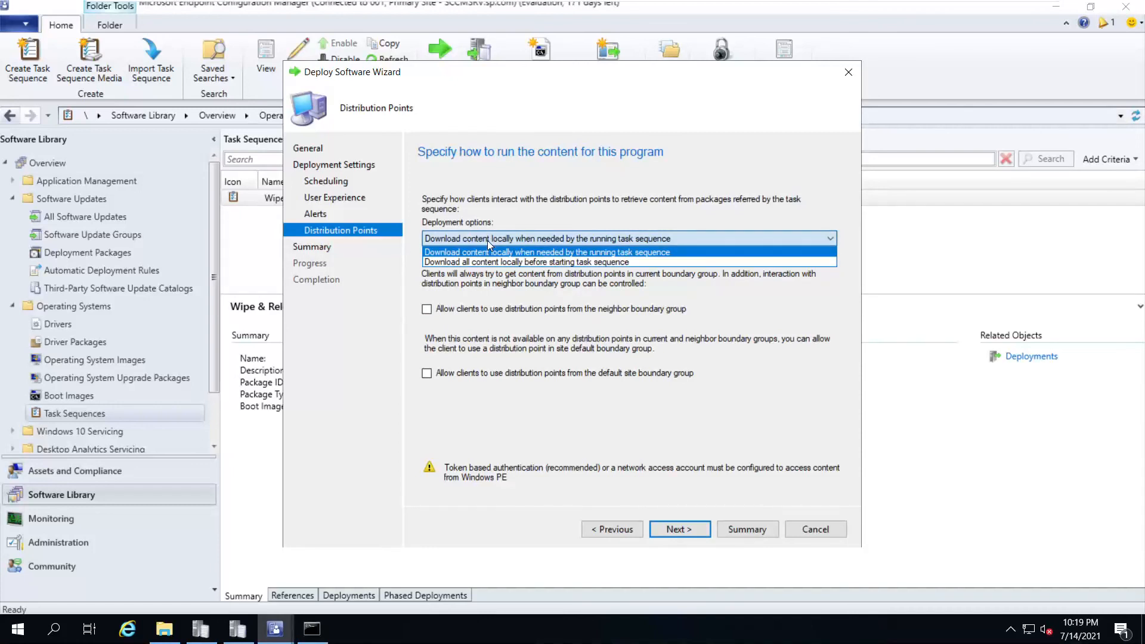
{"action": "left_click", "coordinate": [488, 241]}
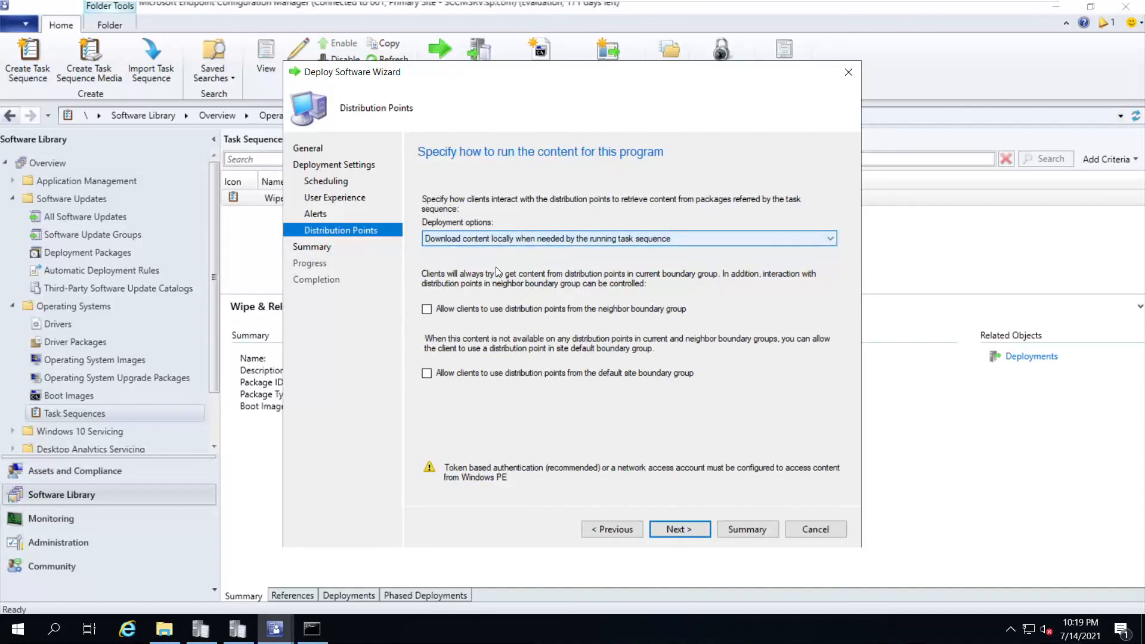
{"action": "left_click", "coordinate": [696, 528]}
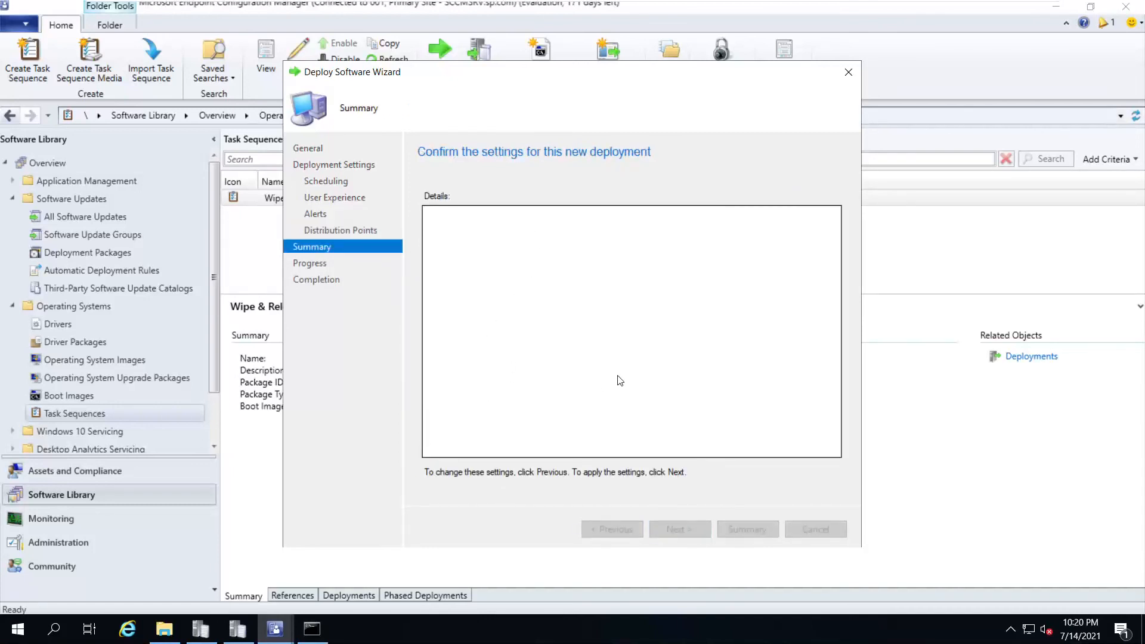
{"action": "scroll", "coordinate": [623, 362], "scroll_direction": "down", "scroll_amount": 5}
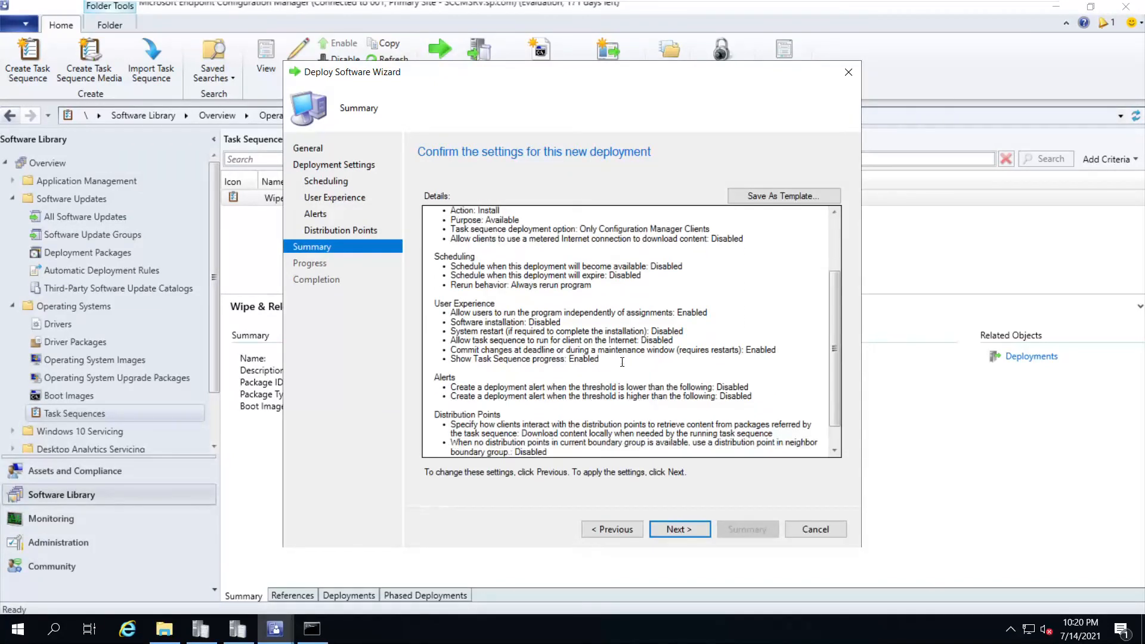
{"action": "left_click", "coordinate": [692, 531]}
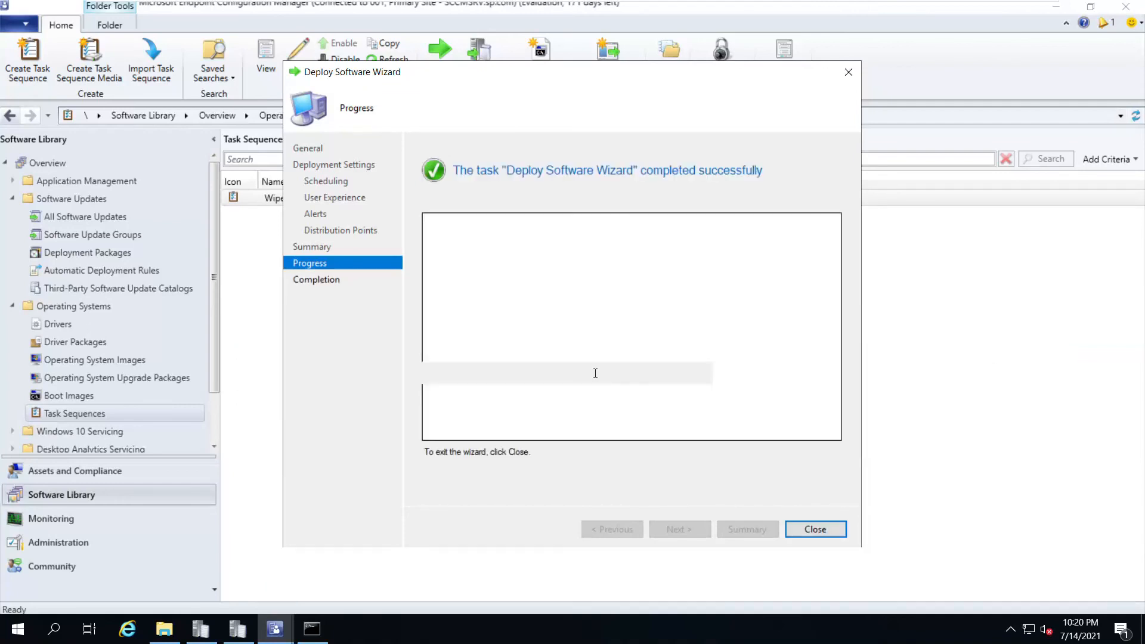
{"action": "scroll", "coordinate": [521, 334], "scroll_direction": "down", "scroll_amount": 3}
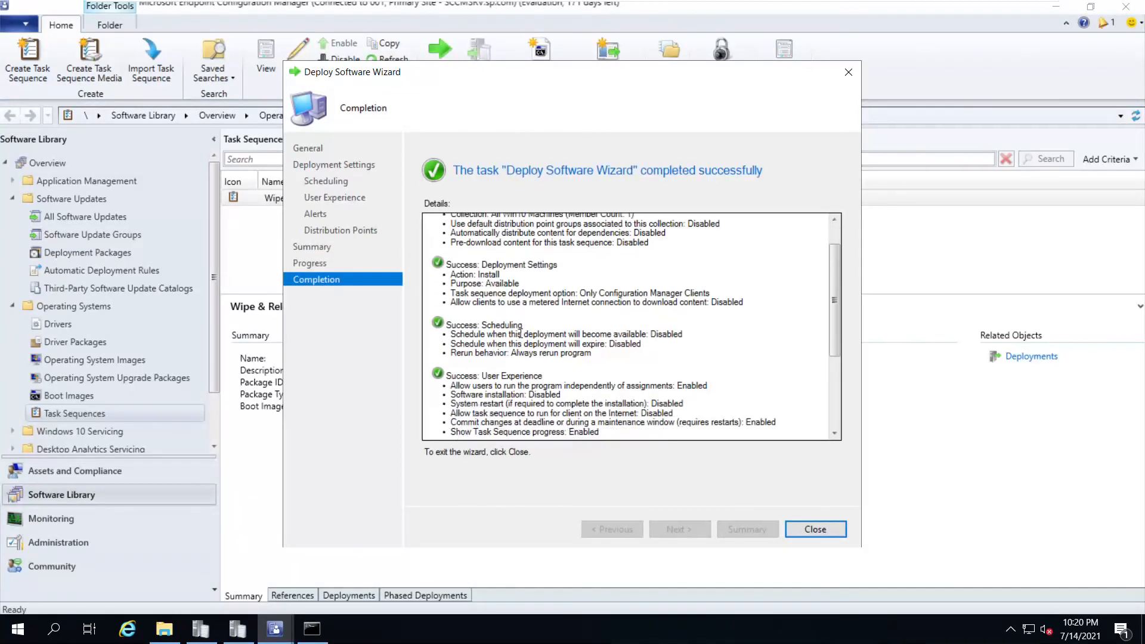
{"action": "scroll", "coordinate": [525, 333], "scroll_direction": "down", "scroll_amount": 3}
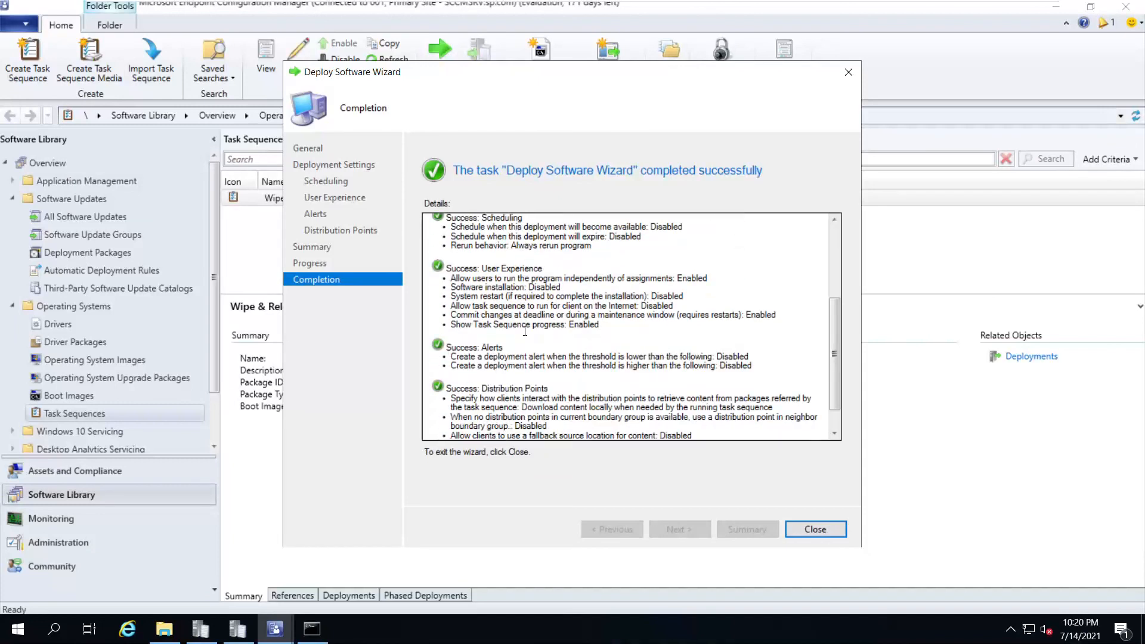
{"action": "left_click", "coordinate": [797, 531]}
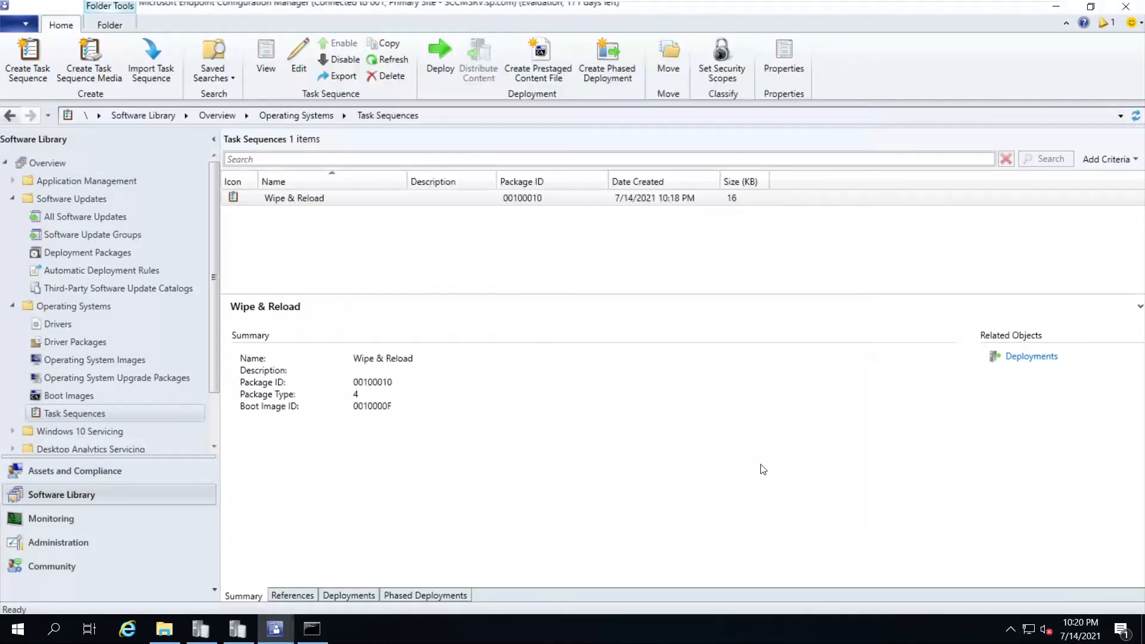
Check Wipe & Reload's All Win10 Machines deployment and summary, then open it in the Task Sequence Editor
{"action": "left_click", "coordinate": [358, 595]}
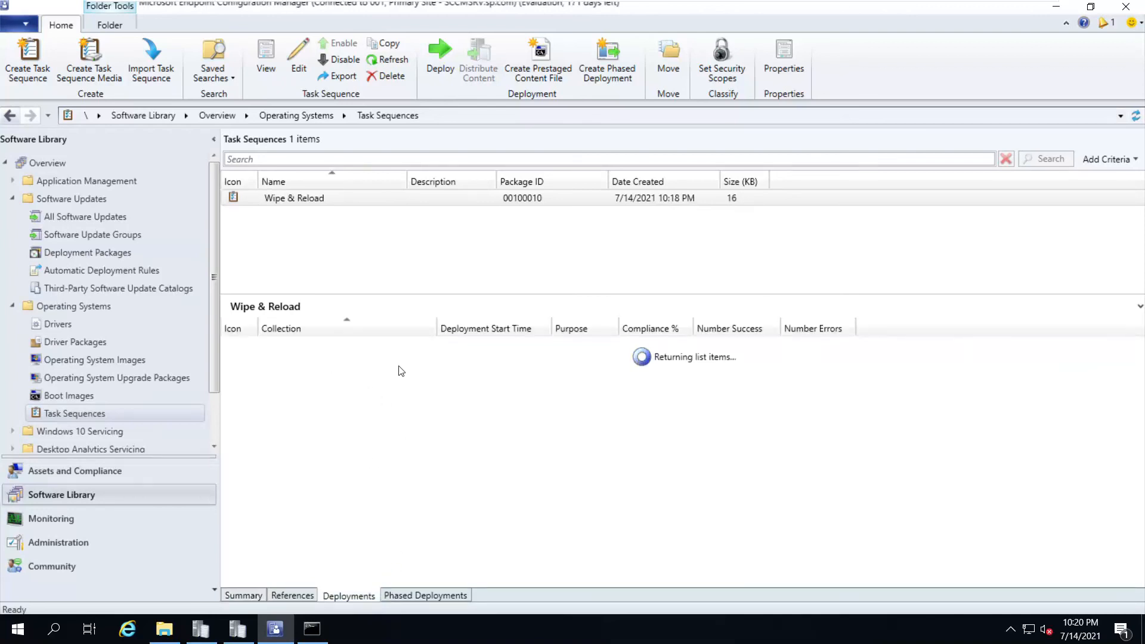
{"action": "left_click", "coordinate": [315, 348]}
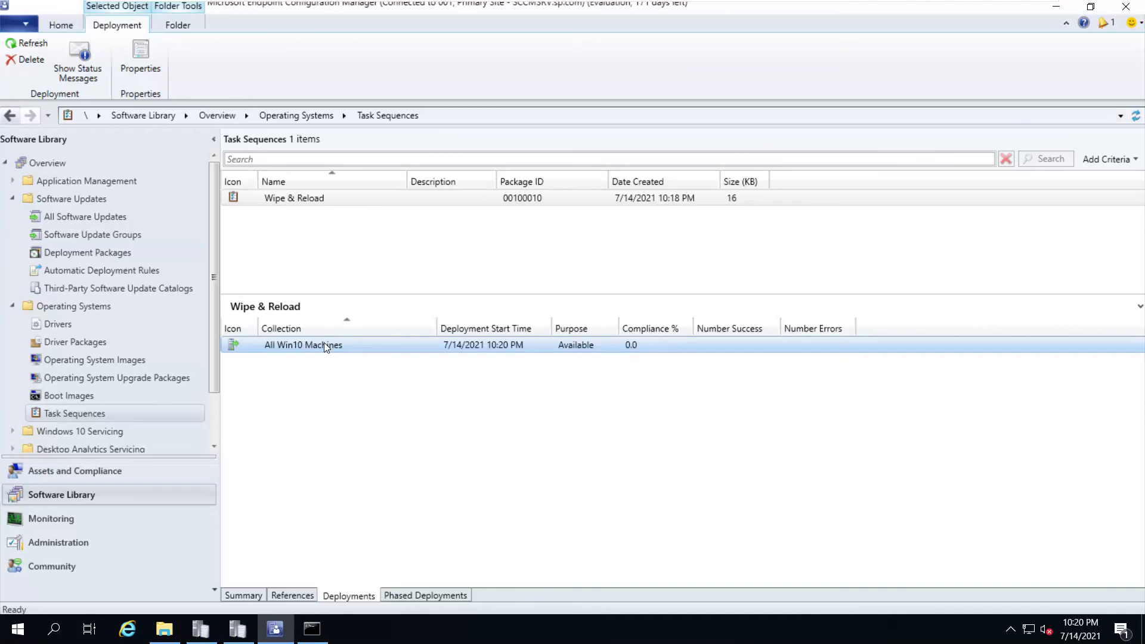
{"action": "left_click", "coordinate": [294, 199]}
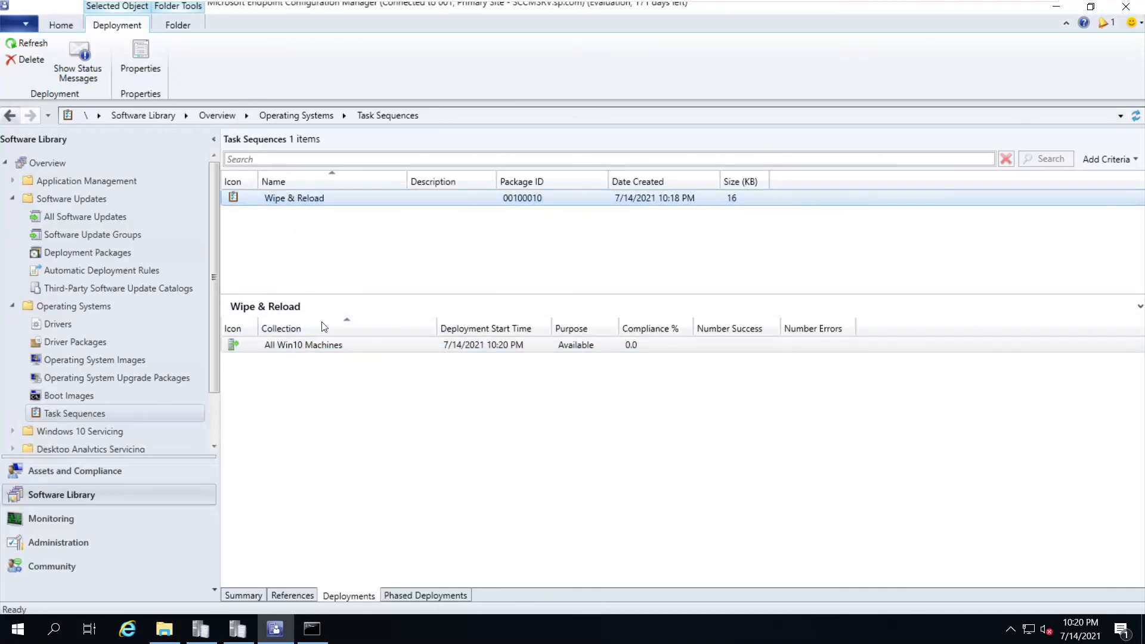
{"action": "left_click", "coordinate": [248, 593]}
{"action": "left_click", "coordinate": [292, 197]}
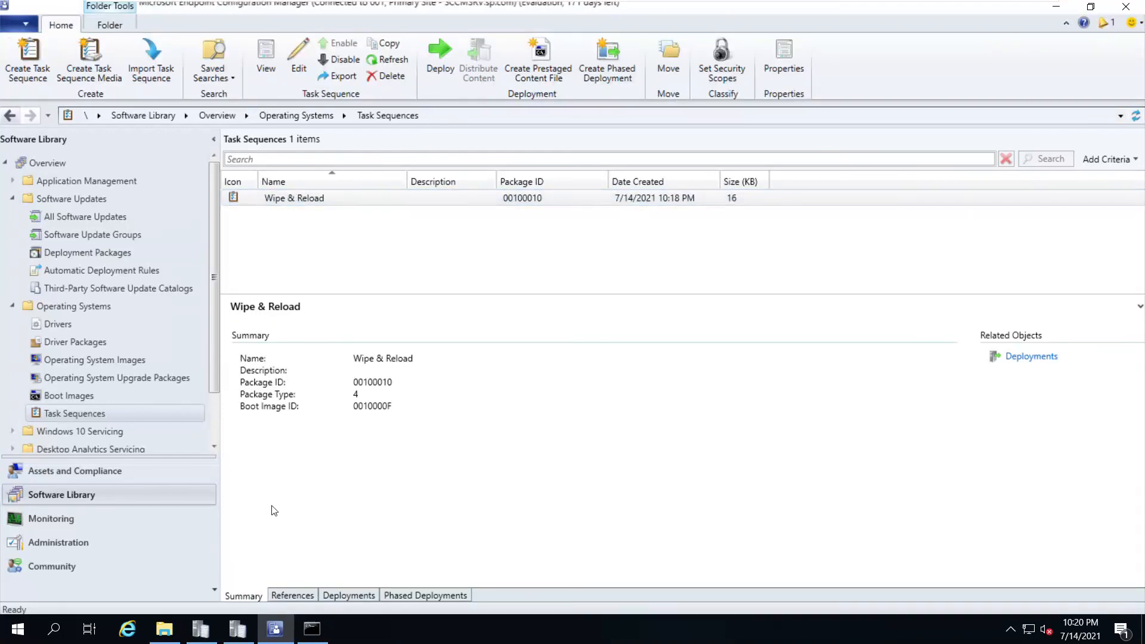
{"action": "left_click", "coordinate": [305, 203]}
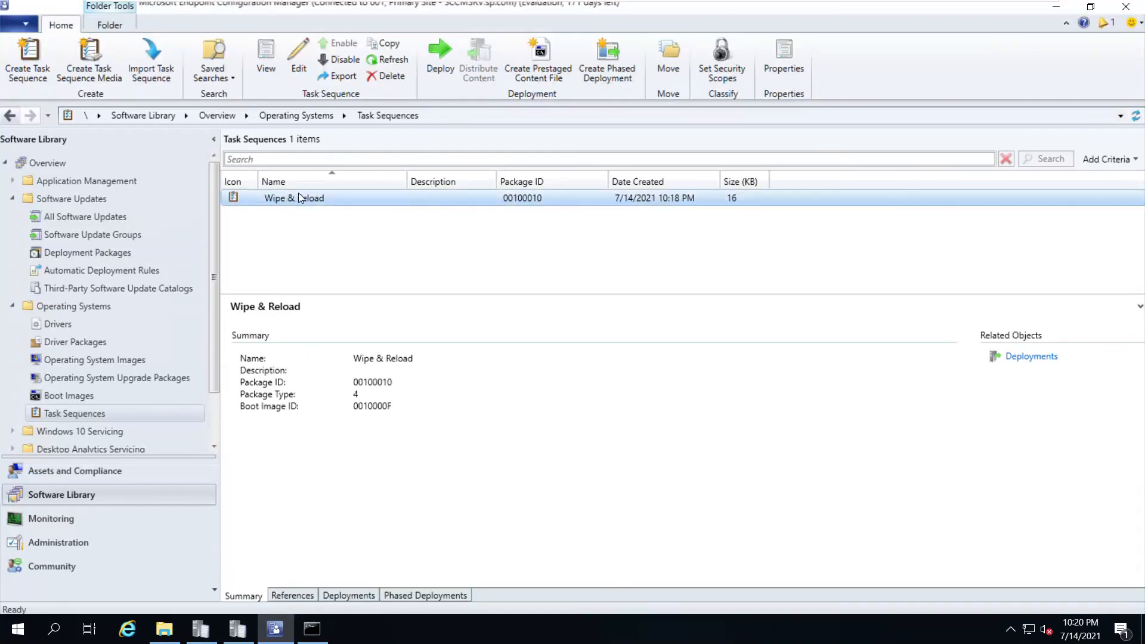
{"action": "left_click", "coordinate": [295, 59]}
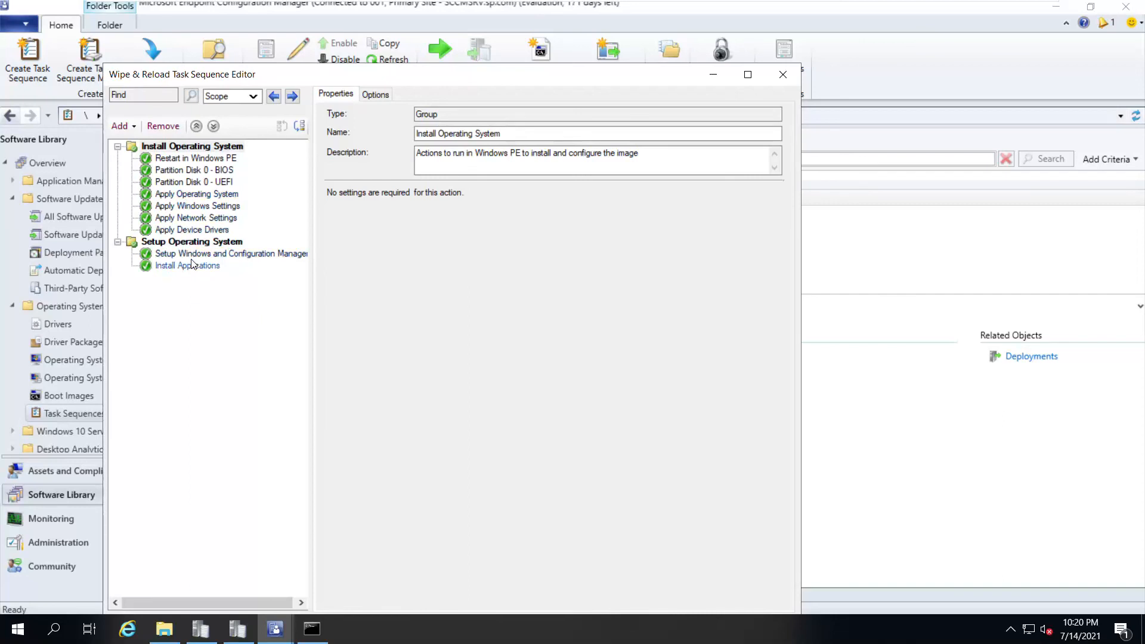
Add an Apply Driver Package step, leaving the empty driver package picker without a selection
{"action": "left_click", "coordinate": [192, 265]}
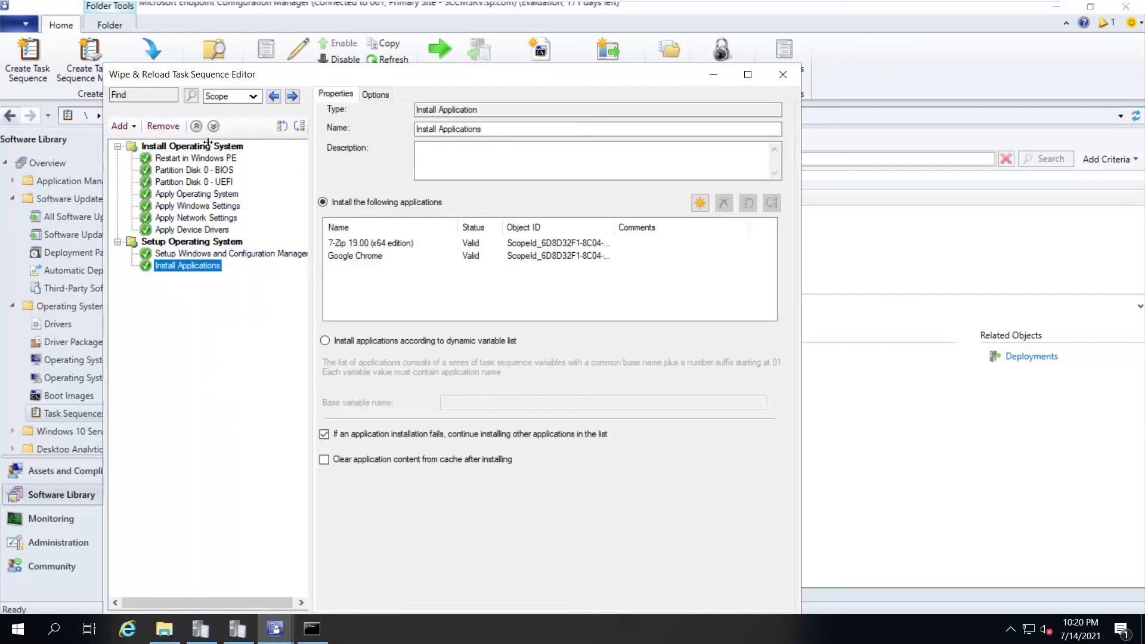
{"action": "left_click", "coordinate": [121, 126]}
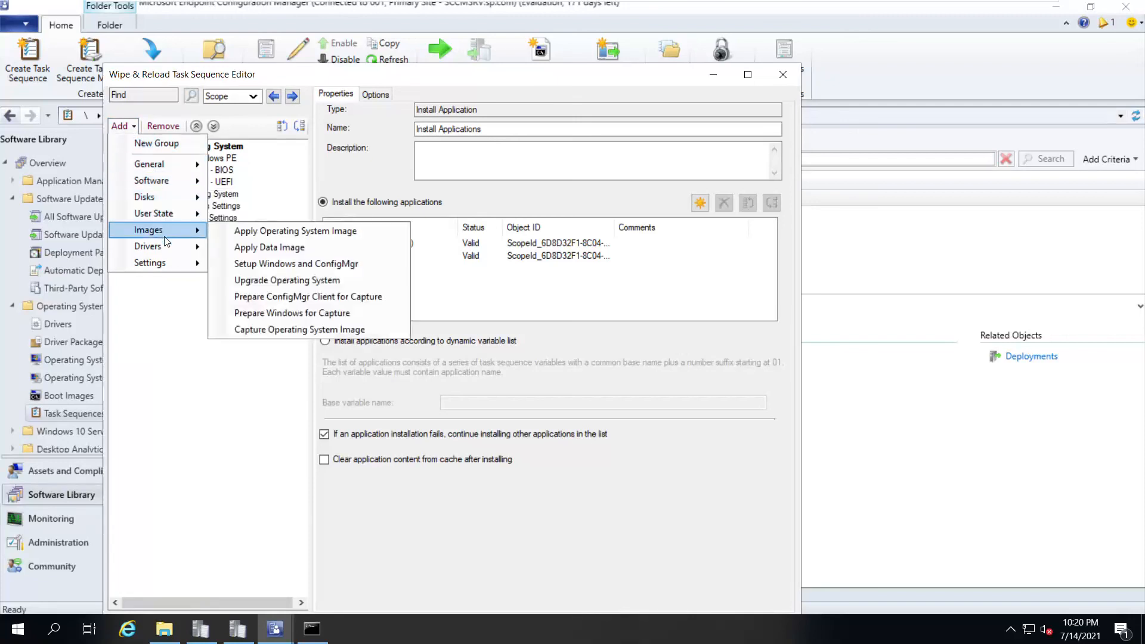
{"action": "mouse_move", "coordinate": [163, 248]}
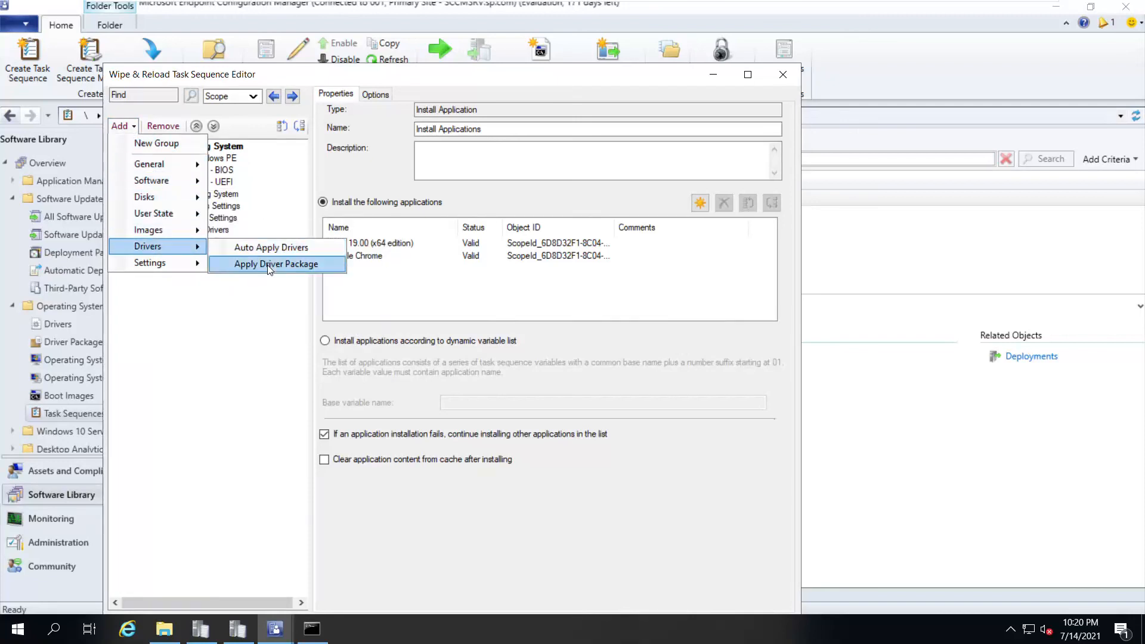
{"action": "left_click", "coordinate": [279, 263]}
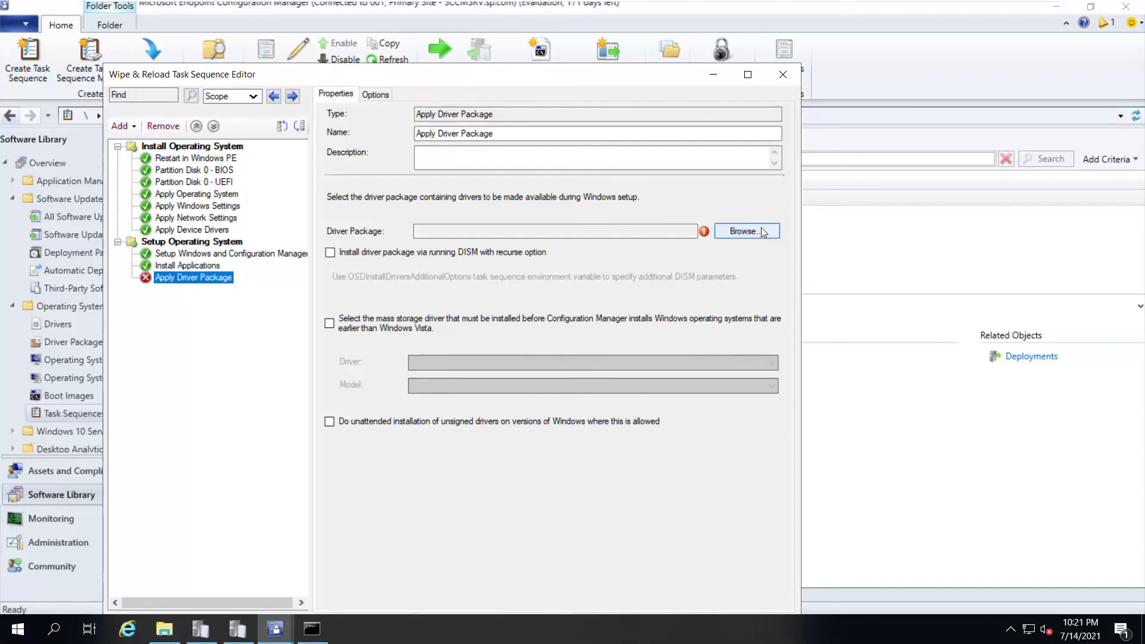
{"action": "left_click", "coordinate": [747, 231]}
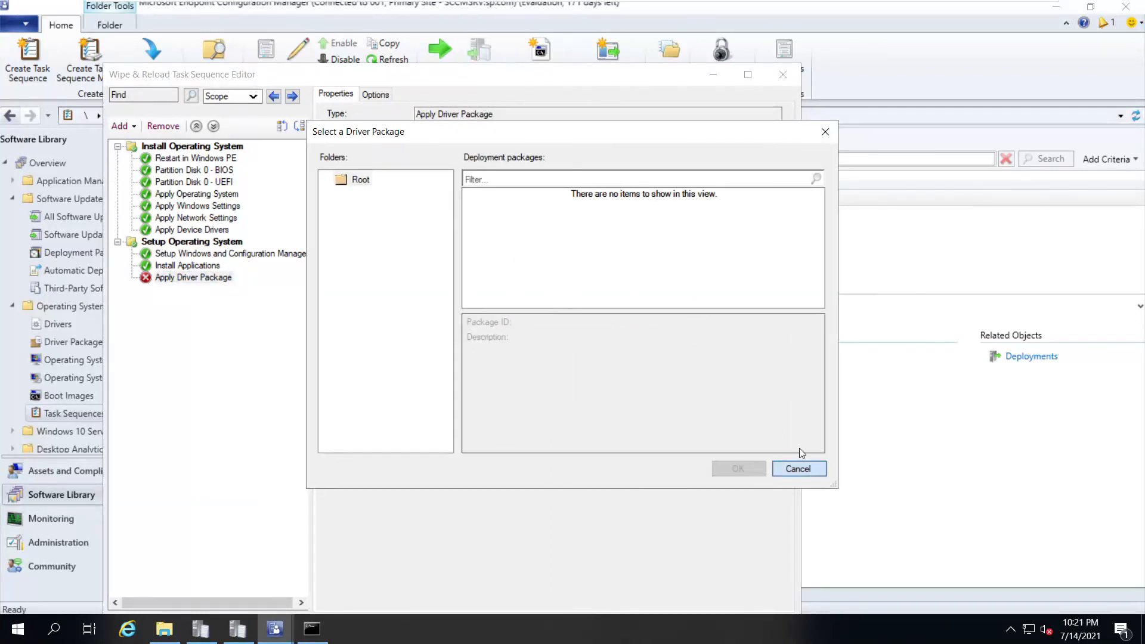
{"action": "left_click", "coordinate": [798, 468]}
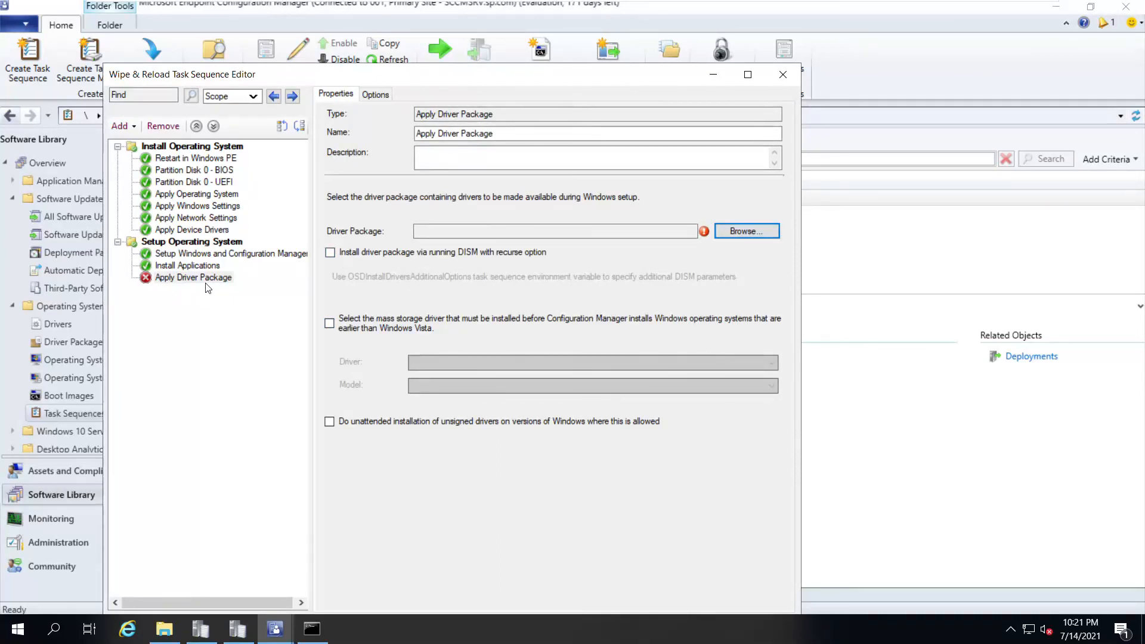
Move Apply Driver Package after Apply Windows Settings, then discard all unsaved edits and close the editor
{"action": "left_click_drag", "start_coordinate": [202, 278], "coordinate": [202, 211]}
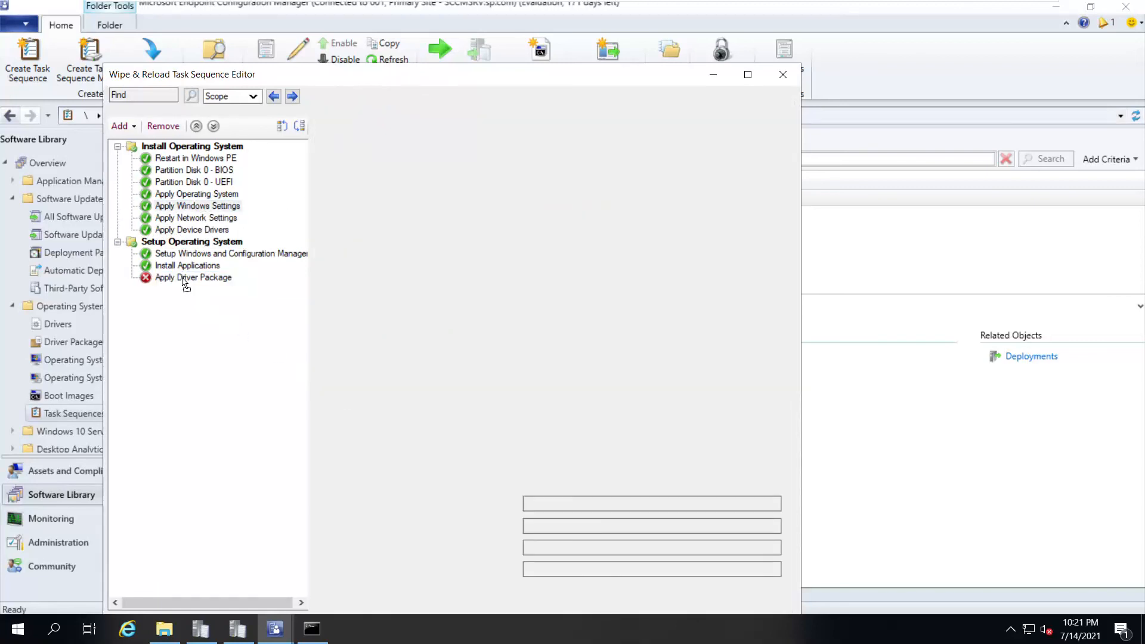
{"action": "left_click_drag", "start_coordinate": [183, 283], "coordinate": [180, 217]}
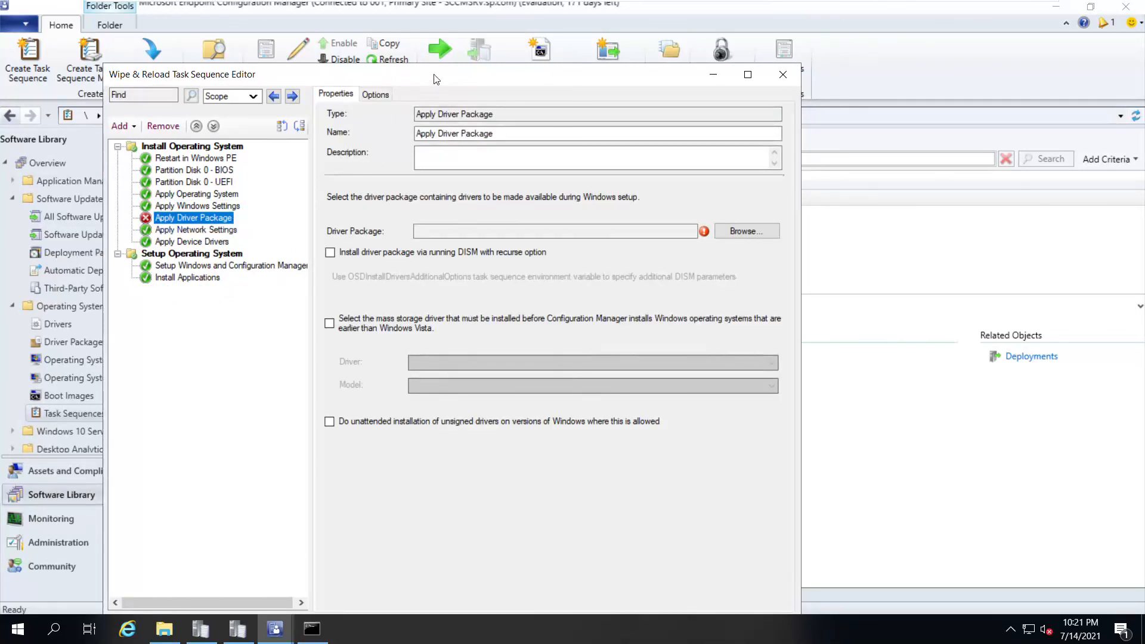
{"action": "left_click_drag", "start_coordinate": [436, 79], "coordinate": [465, 49]}
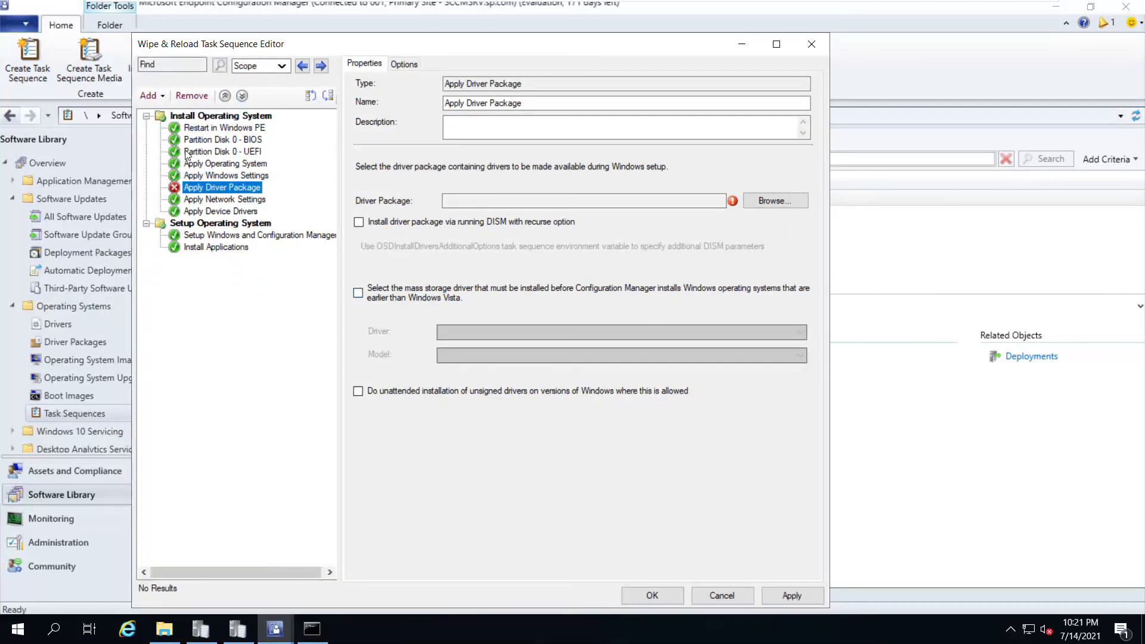
{"action": "left_click", "coordinate": [732, 599]}
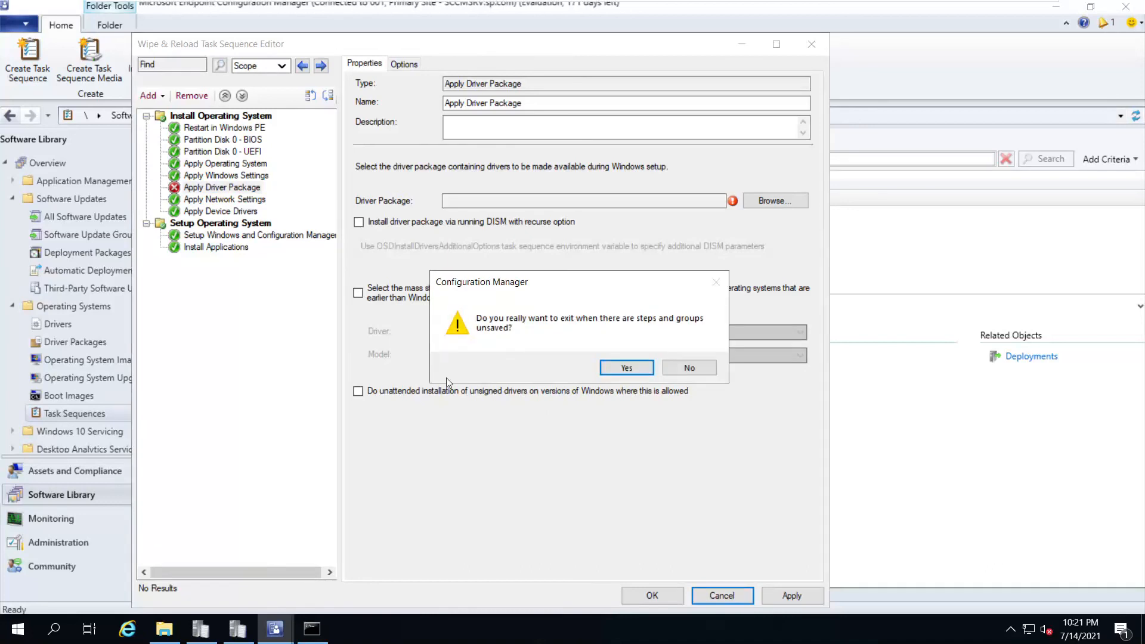
{"action": "left_click", "coordinate": [635, 374]}
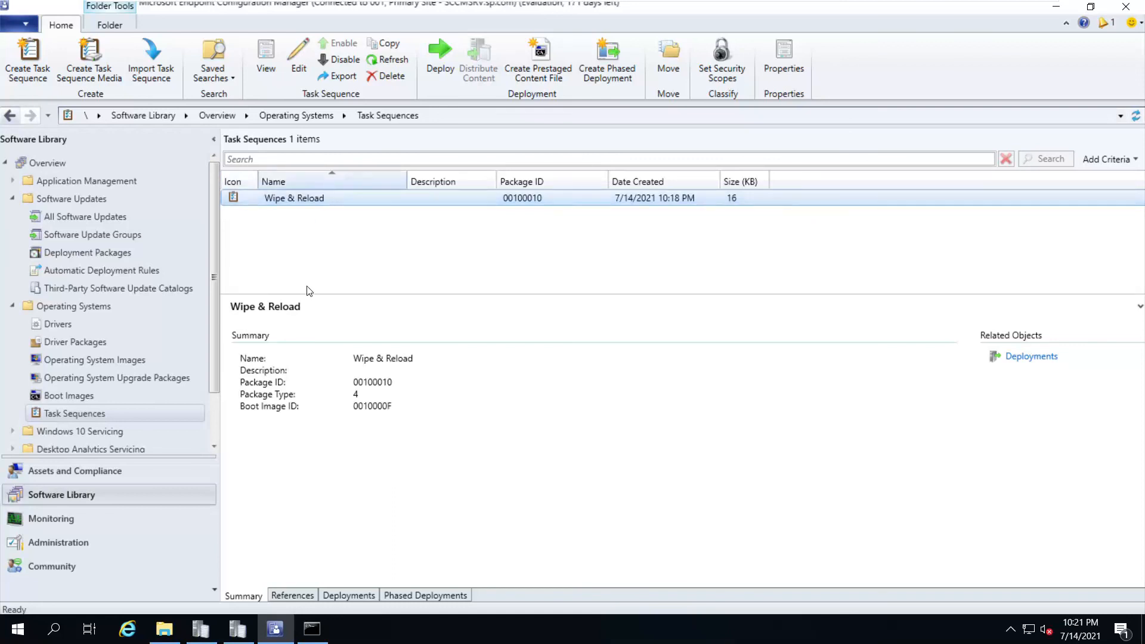
Review the Windows 10 x64 Build 19041 Ver 2005 image's distribution settings, content locations, data access and source path, then cancel
{"action": "left_click", "coordinate": [69, 361]}
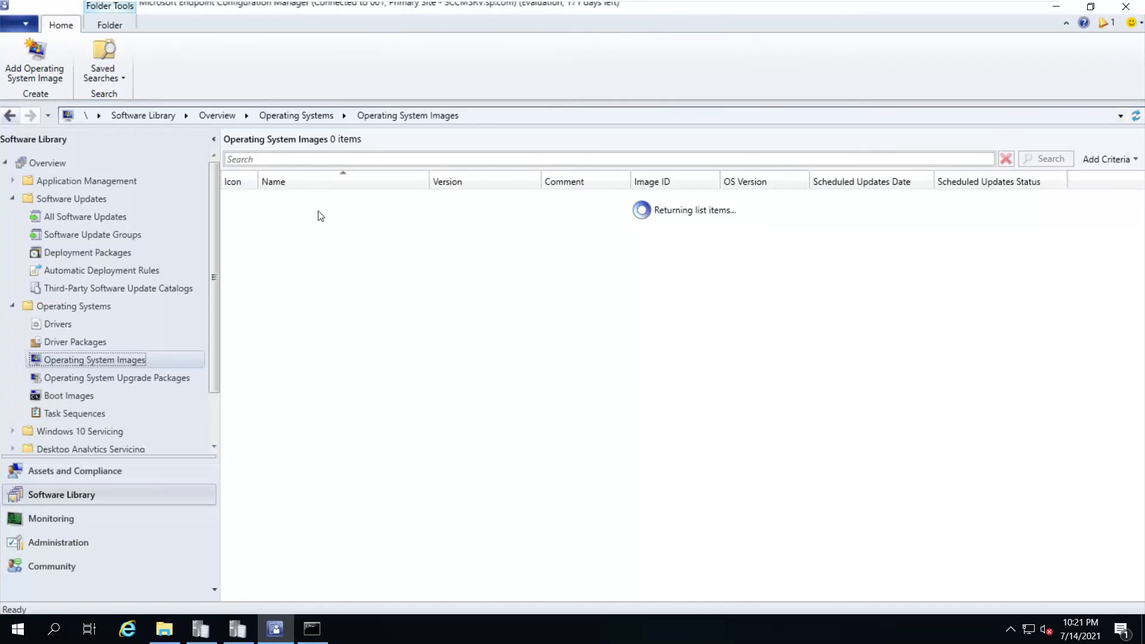
{"action": "left_click", "coordinate": [317, 203]}
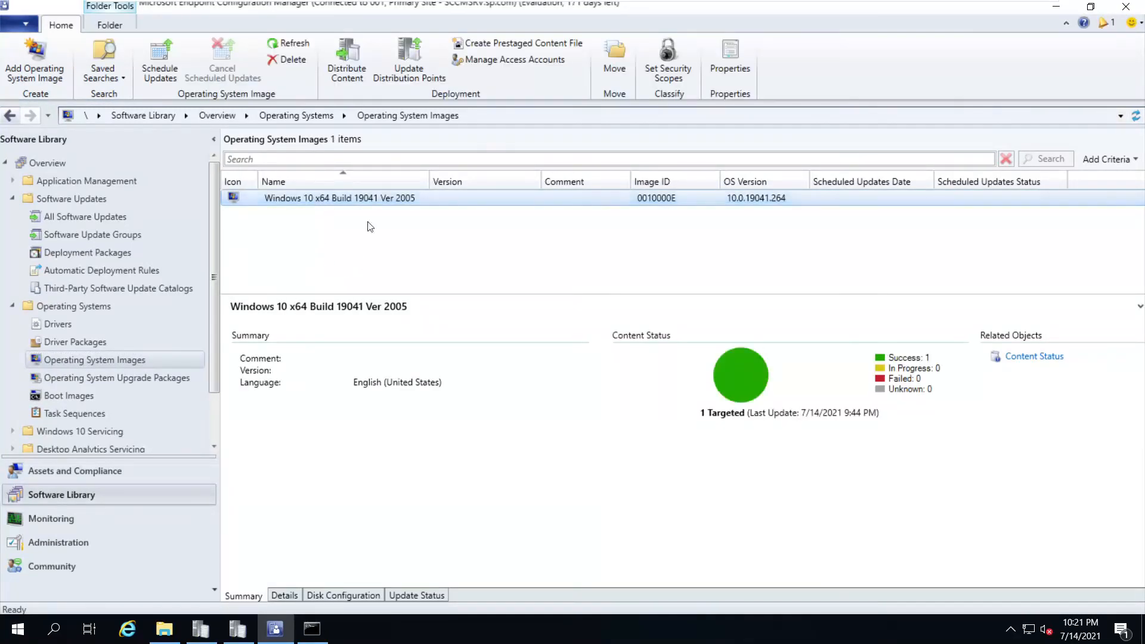
{"action": "right_click", "coordinate": [327, 201]}
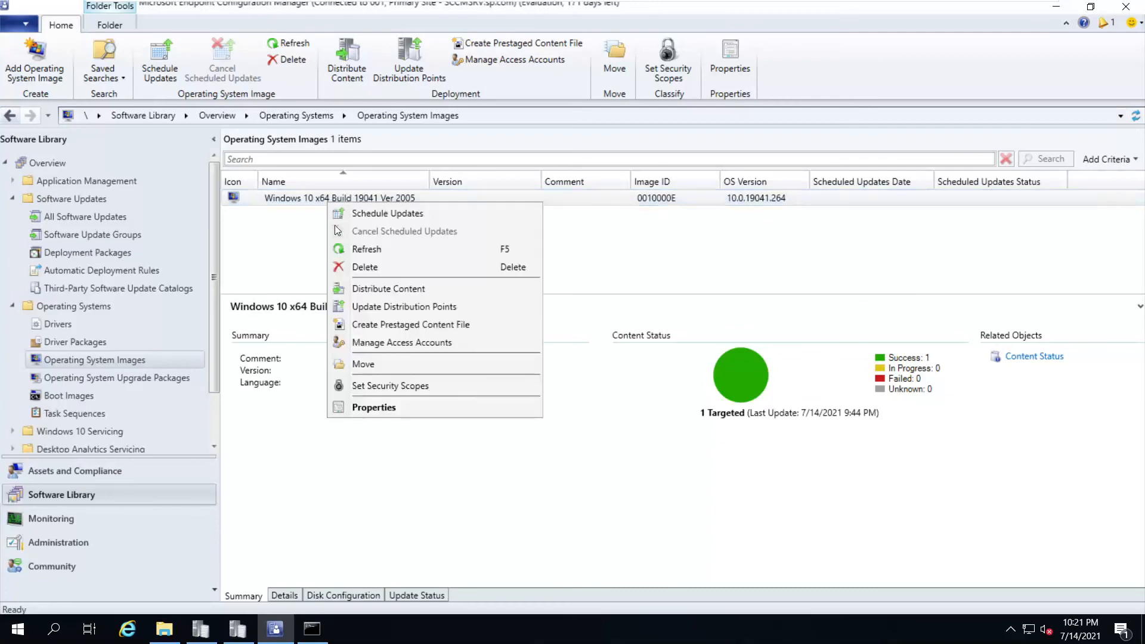
{"action": "left_click", "coordinate": [382, 406]}
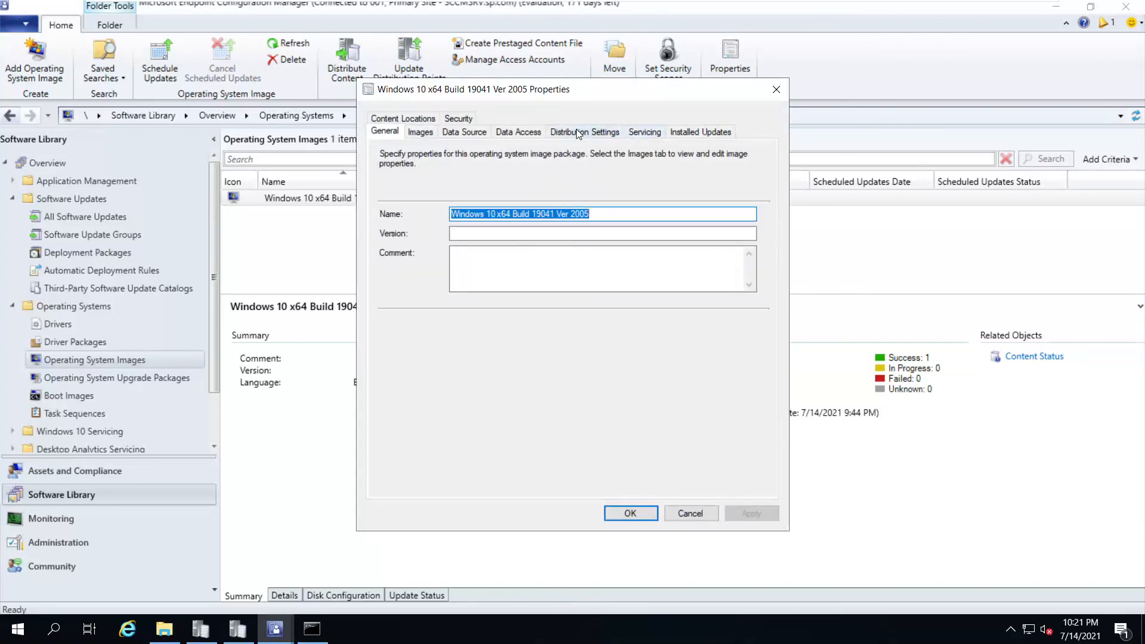
{"action": "left_click", "coordinate": [560, 131]}
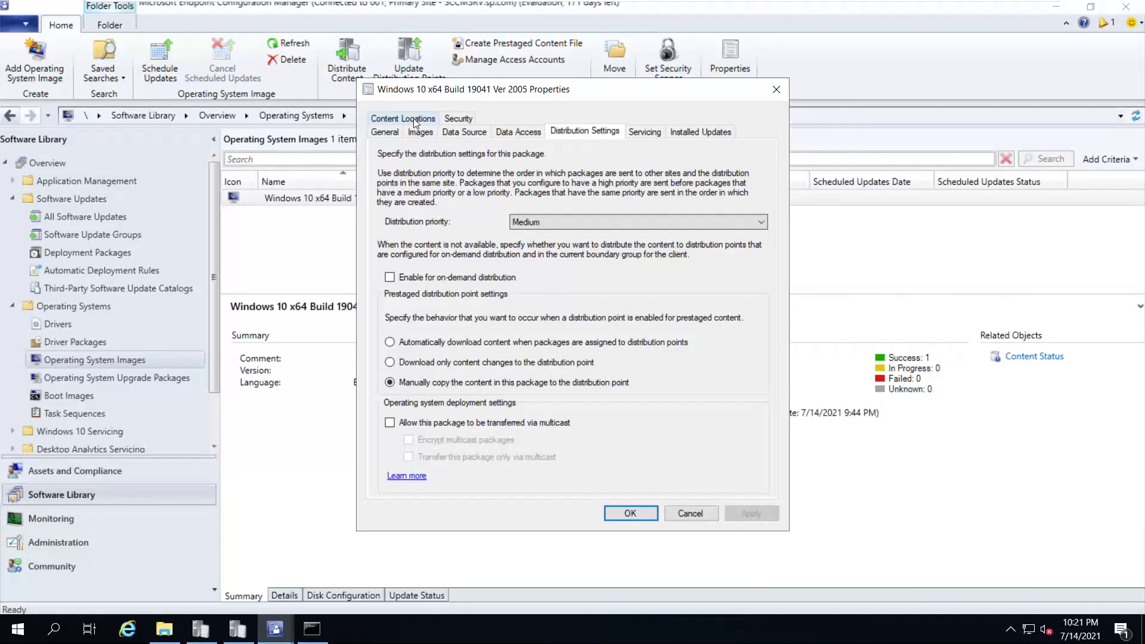
{"action": "left_click", "coordinate": [414, 118]}
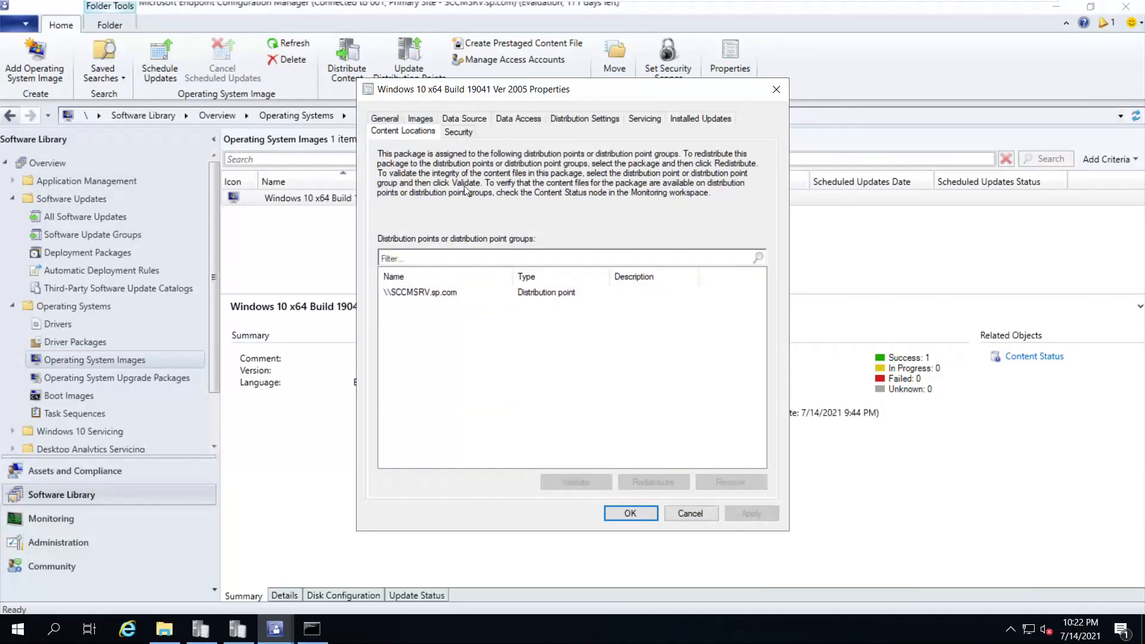
{"action": "left_click", "coordinate": [516, 121]}
{"action": "left_click", "coordinate": [463, 130]}
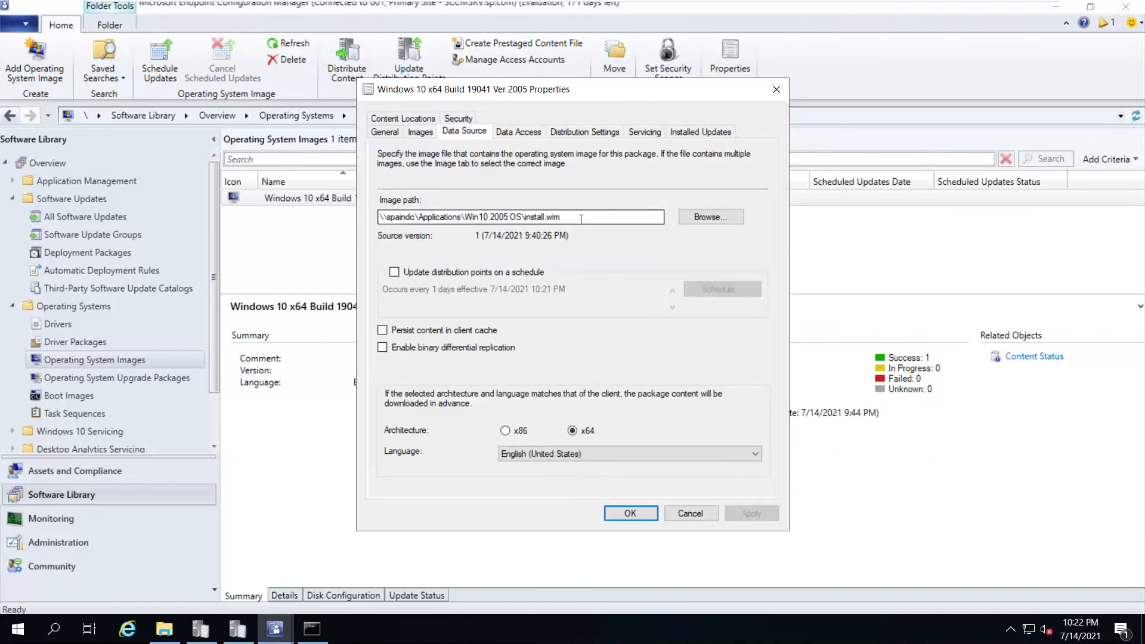
{"action": "left_click_drag", "start_coordinate": [584, 217], "coordinate": [369, 219]}
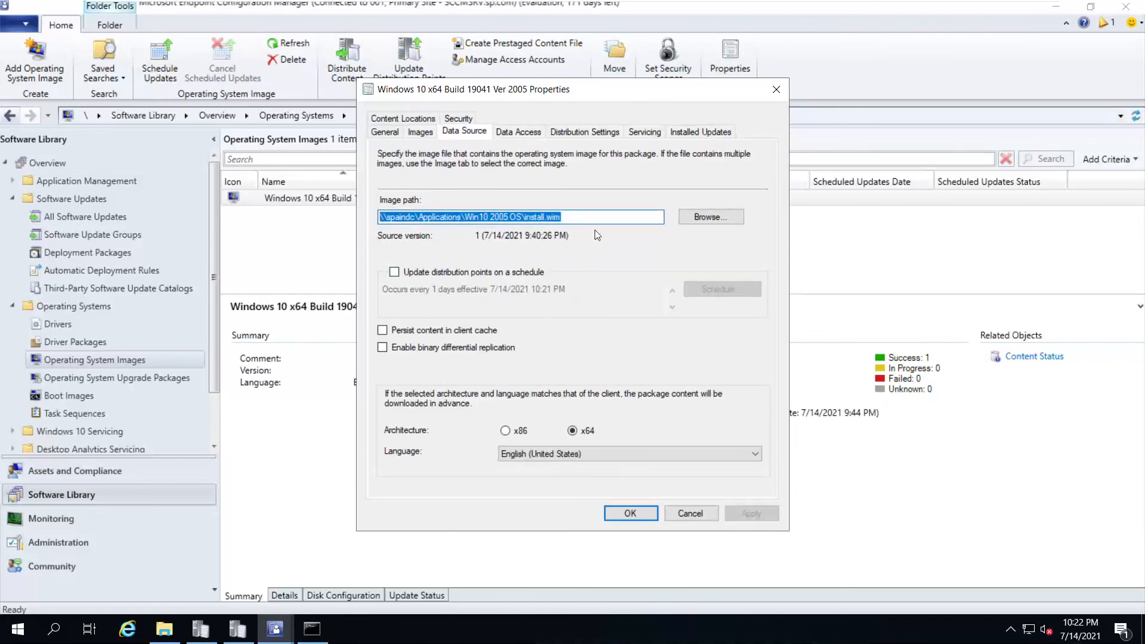
{"action": "left_click", "coordinate": [690, 513]}
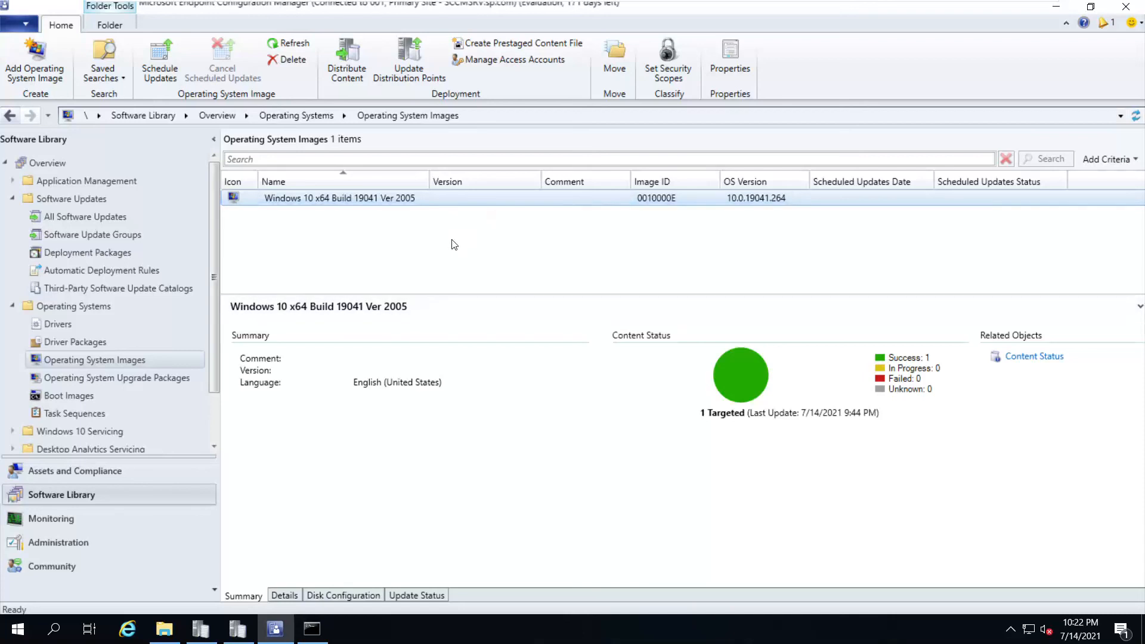
Redistribute the Windows 10 image content to the \\SCCMSRV.sp.com distribution point and confirm with OK
{"action": "right_click", "coordinate": [329, 206]}
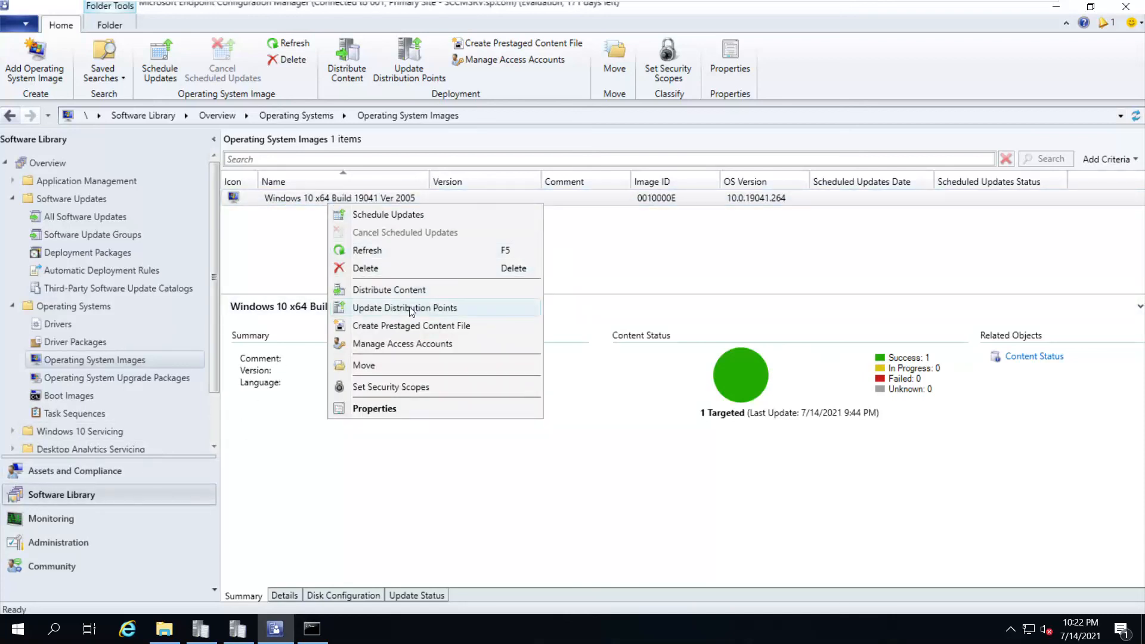
{"action": "left_click", "coordinate": [388, 412]}
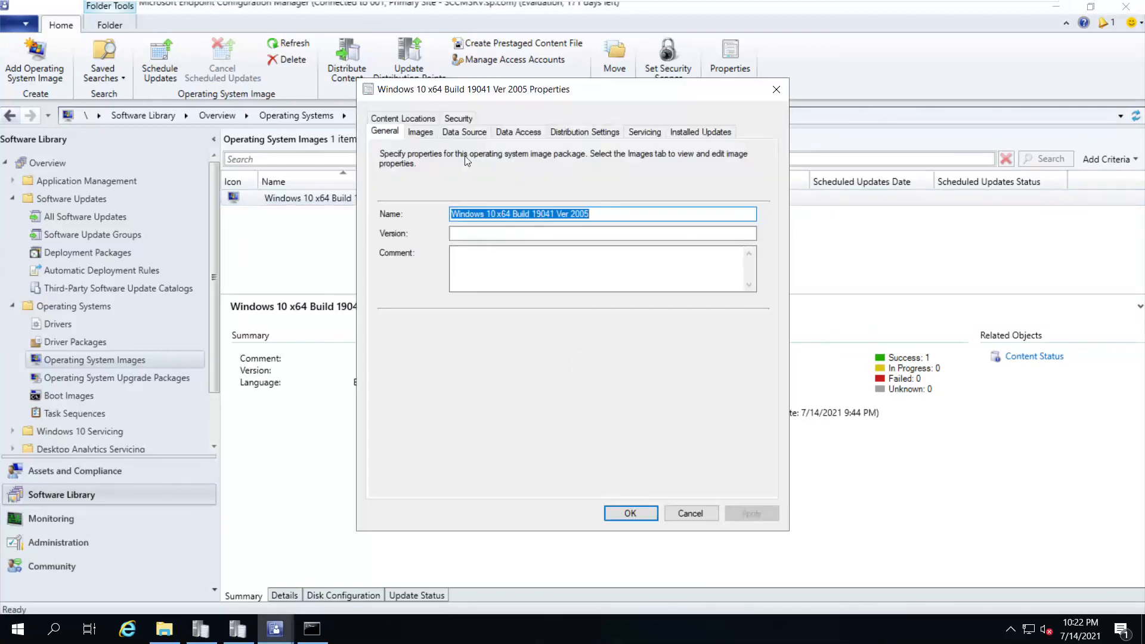
{"action": "left_click", "coordinate": [418, 123]}
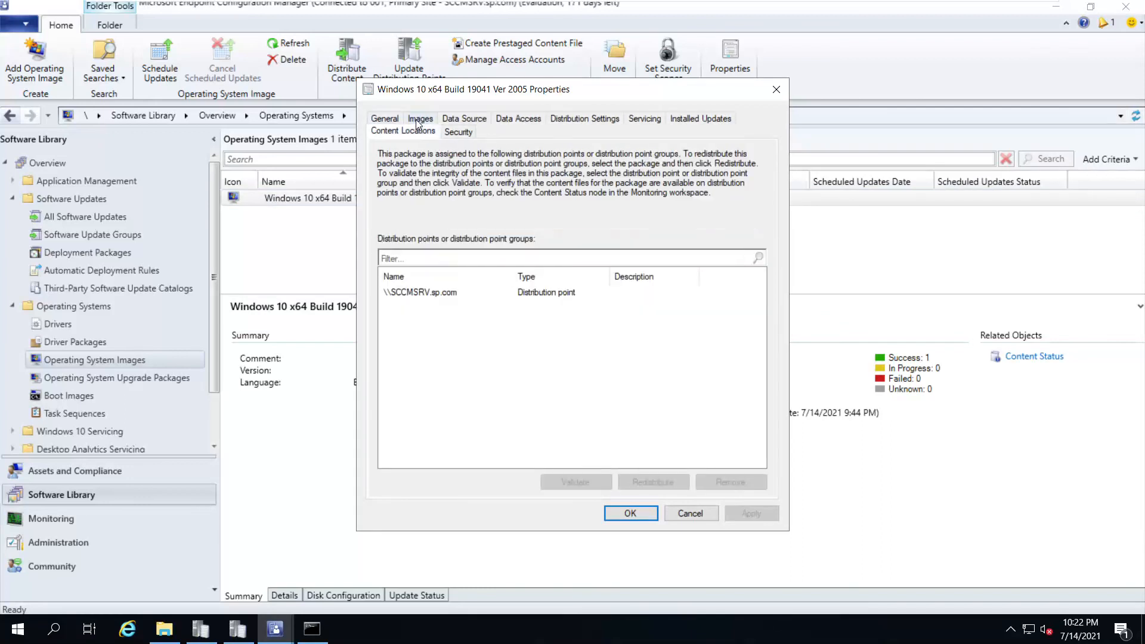
{"action": "left_click", "coordinate": [442, 296]}
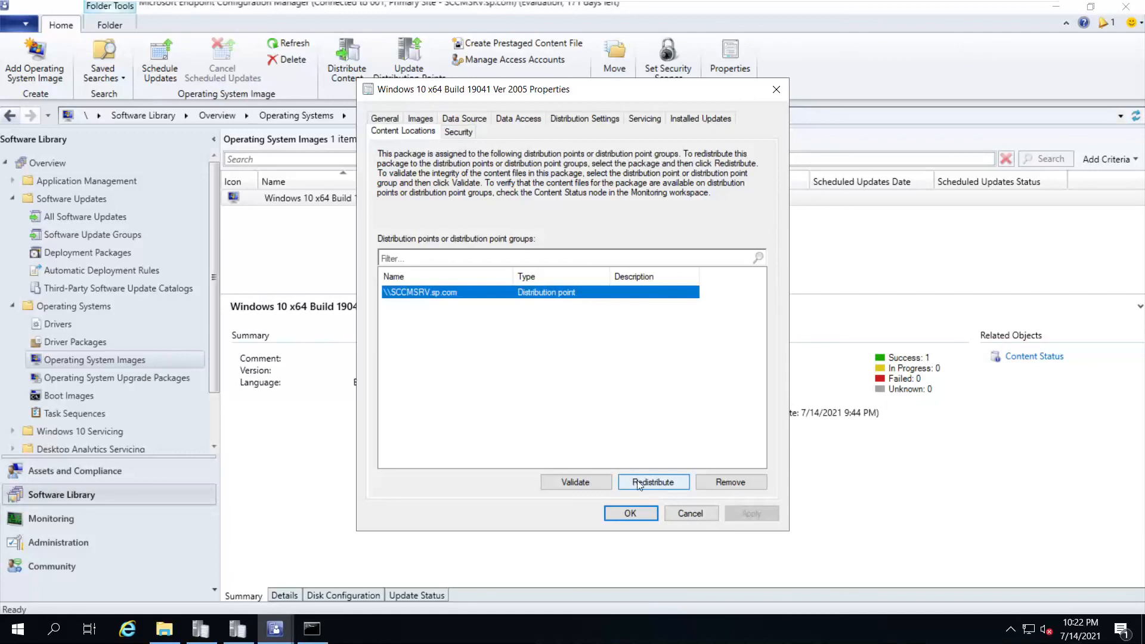
{"action": "left_click", "coordinate": [631, 514]}
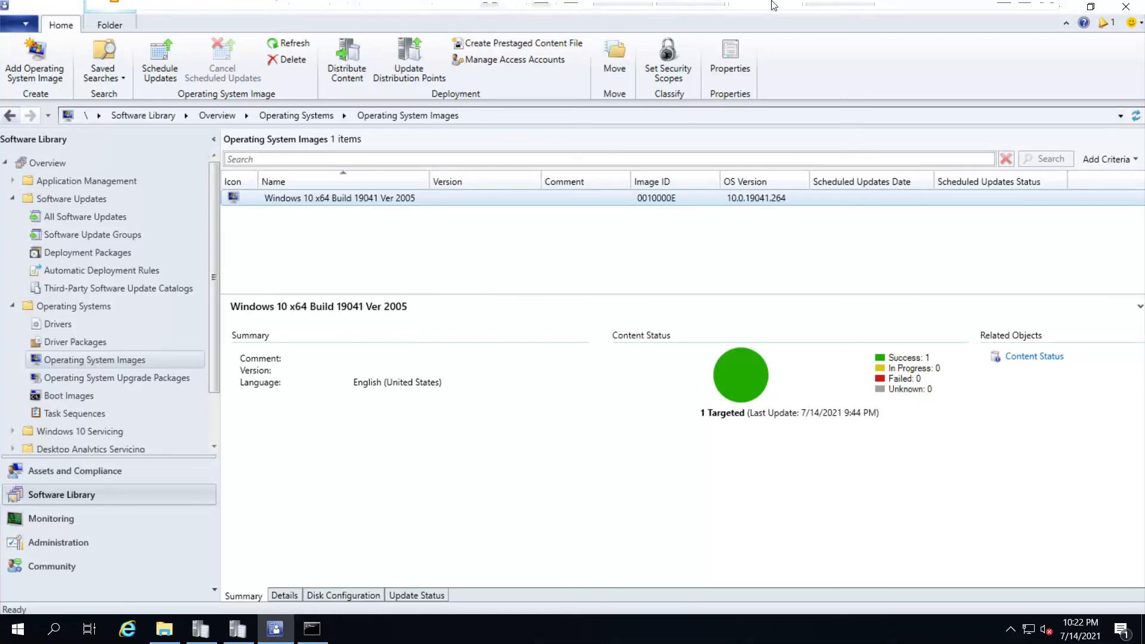
Minimize the virtual machine to return to the host Windows desktop
{"action": "mouse_move", "coordinate": [775, 2]}
{"action": "left_click", "coordinate": [1004, 13]}
{"action": "left_click", "coordinate": [605, 629]}
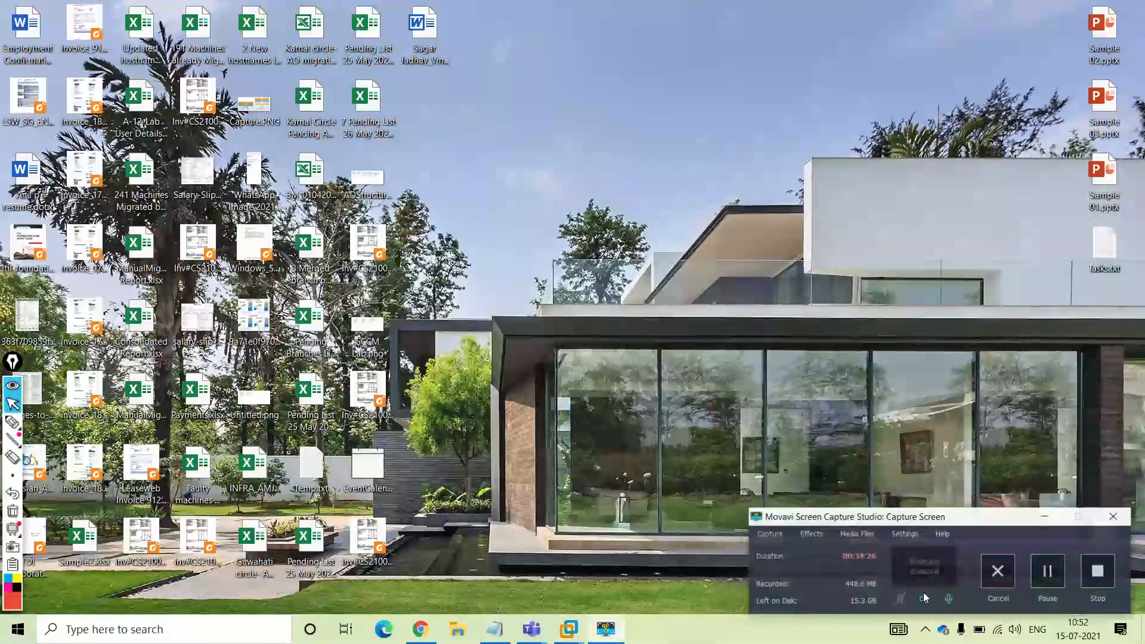